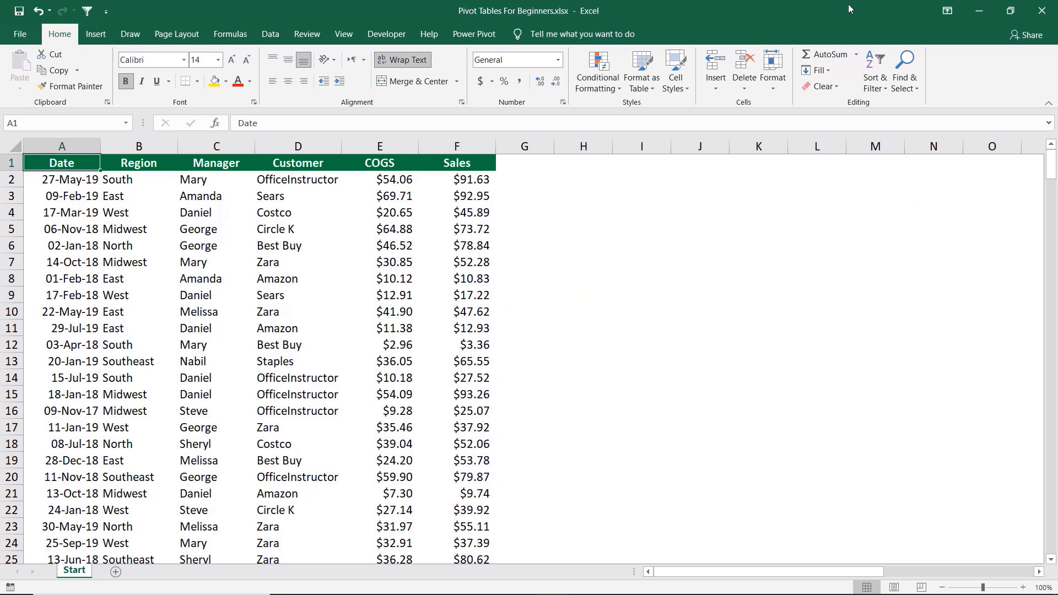
Step: Try placing a PivotTable of the sales data on the existing Start worksheet at cell H10, and undo it
click(127, 210)
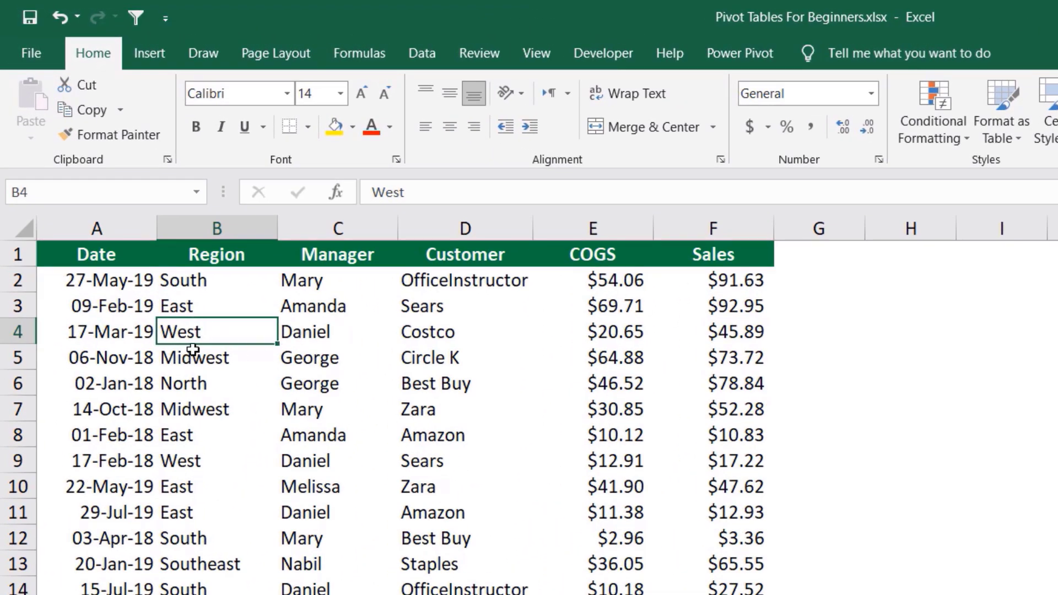
click(299, 346)
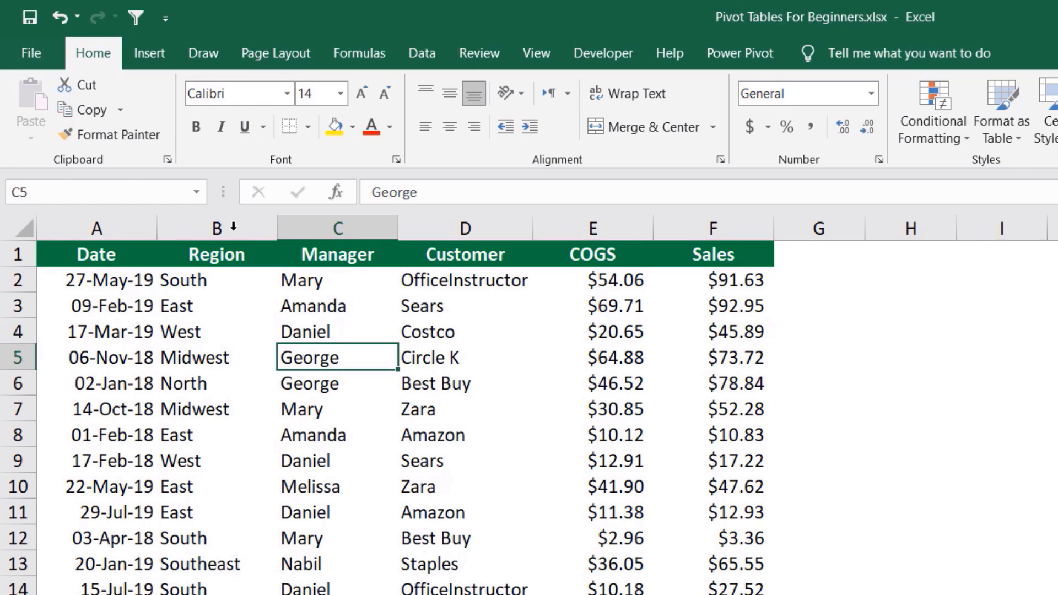
click(144, 46)
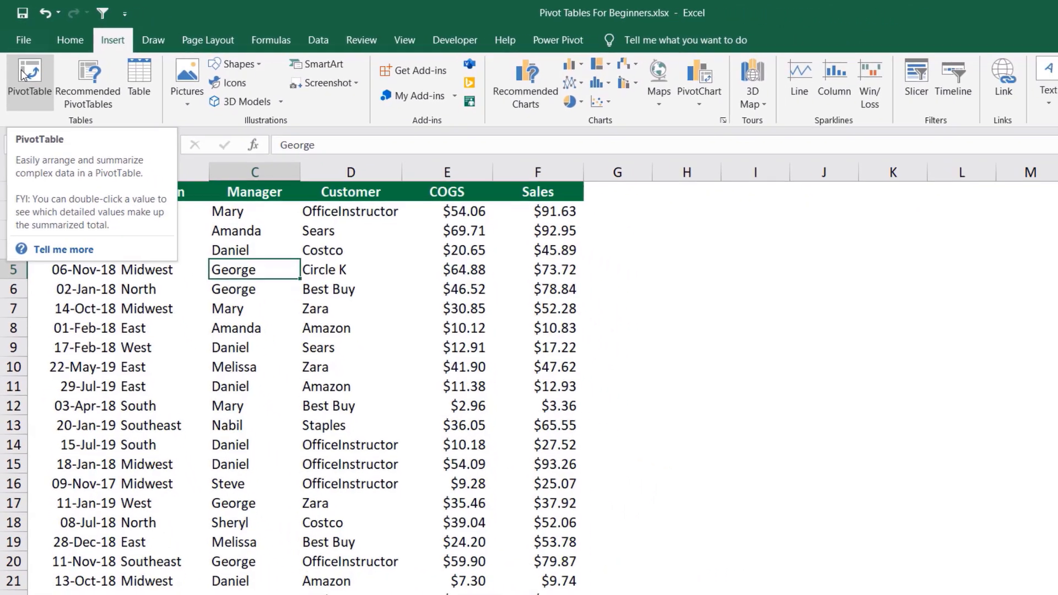
click(32, 99)
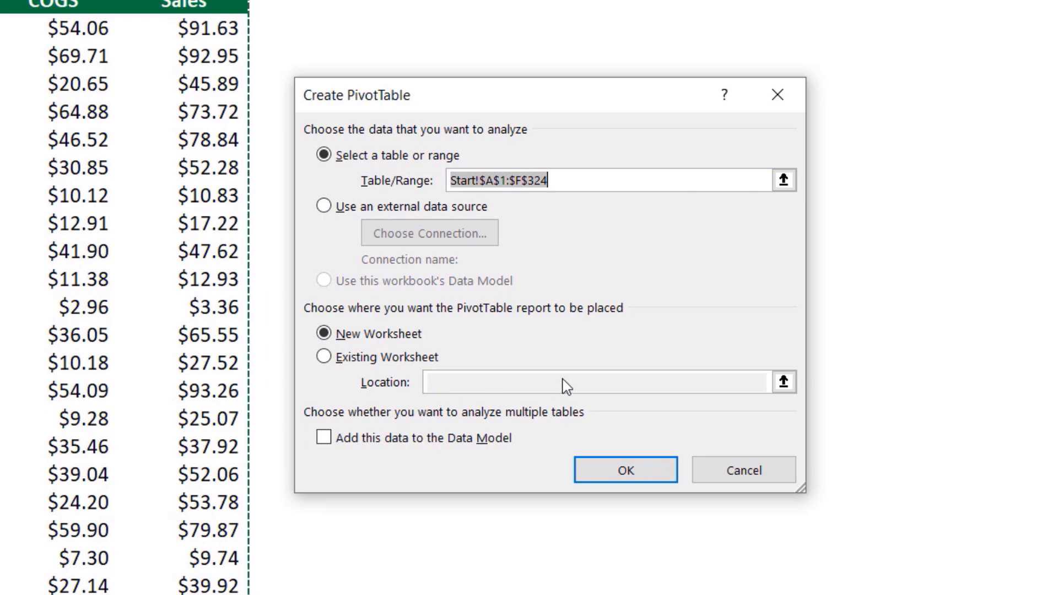
click(324, 357)
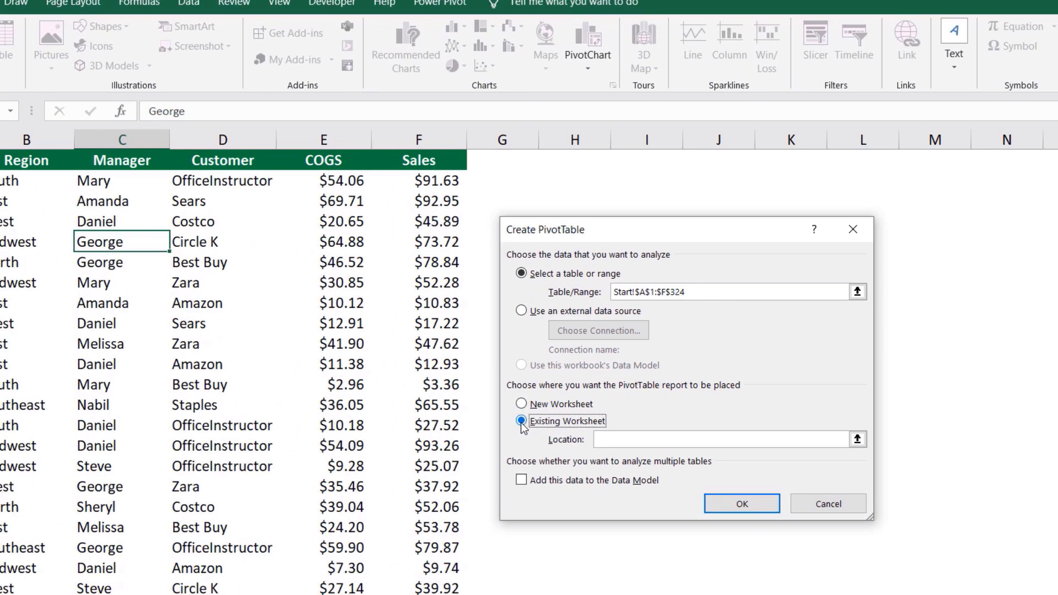
drag(672, 230, 277, 229)
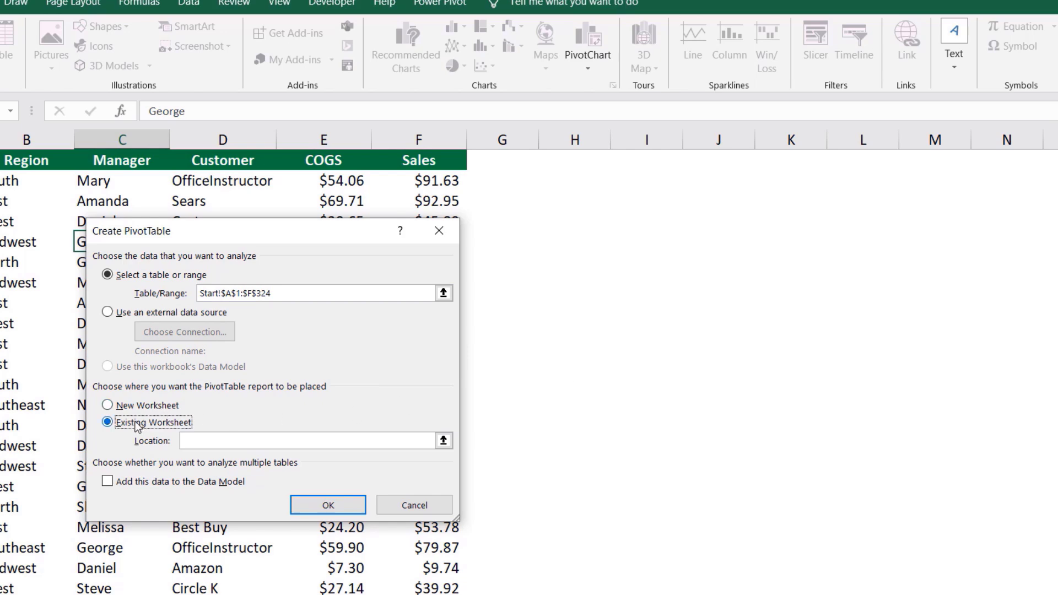
click(606, 342)
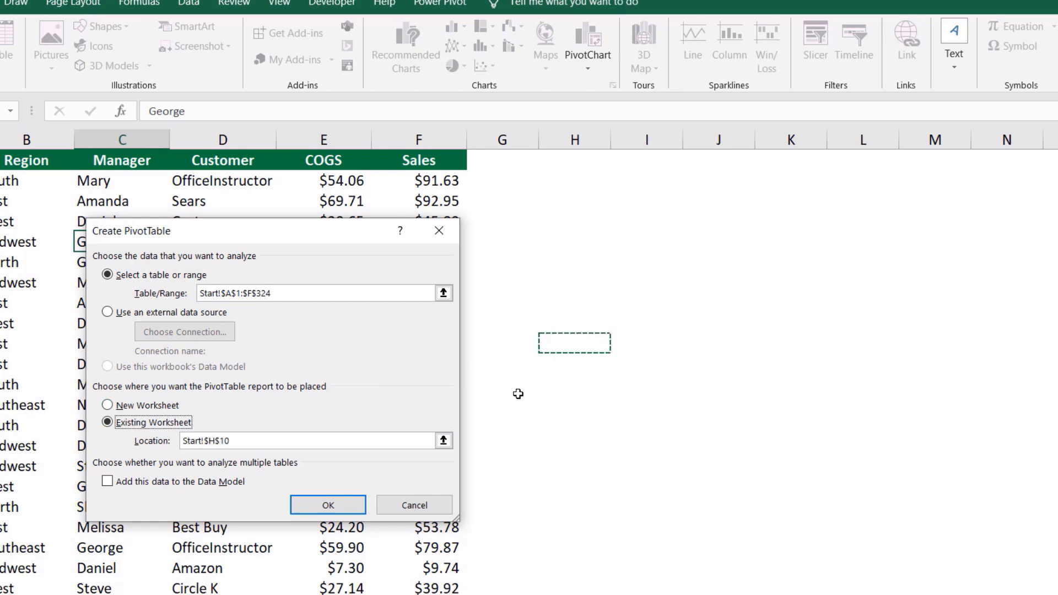
click(347, 505)
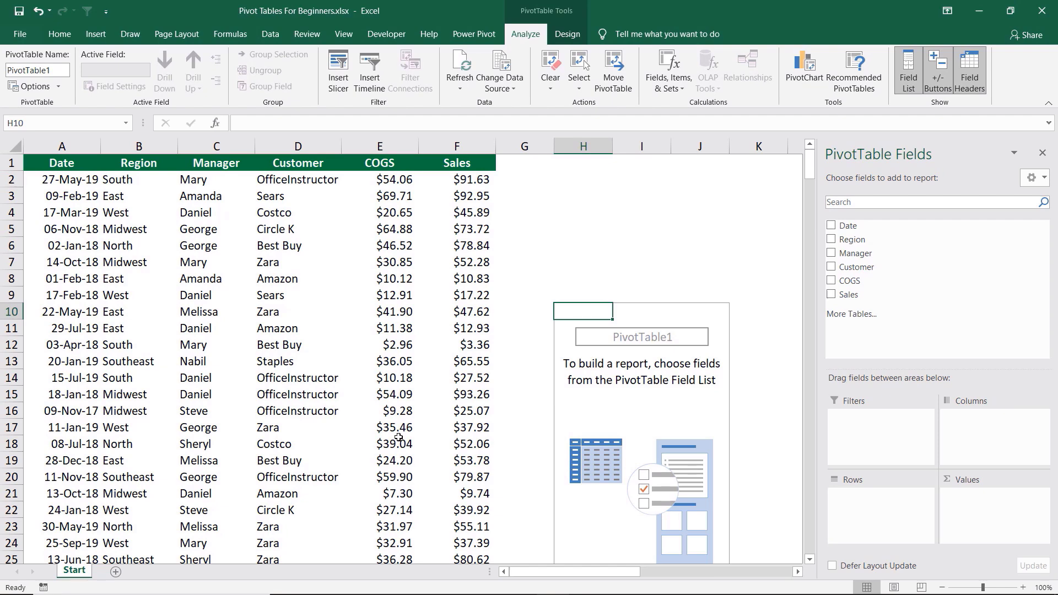
key(ctrl+z)
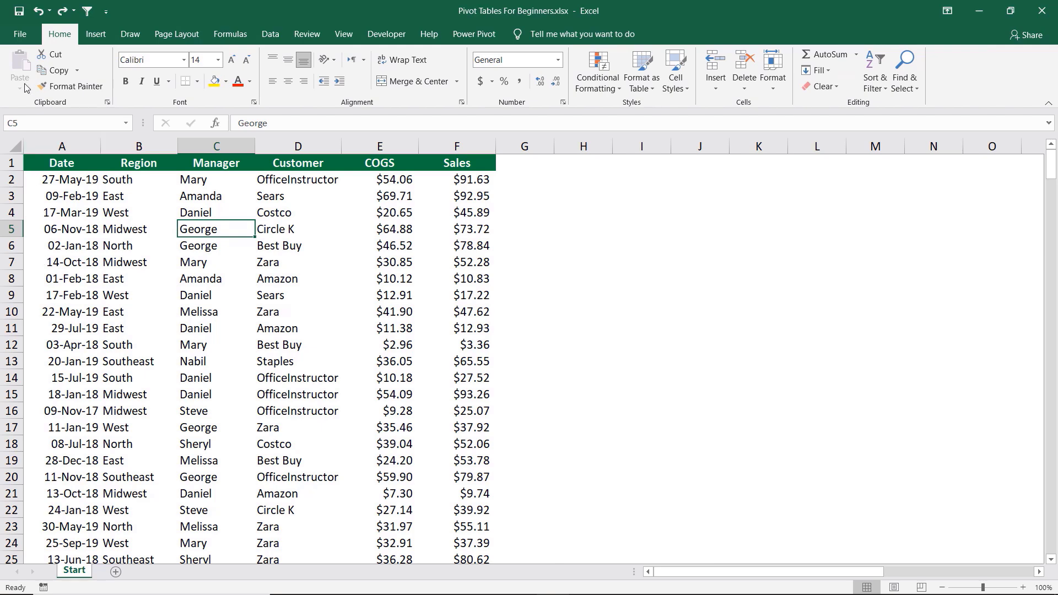
Step: Create a PivotTable from the sales data range Start!A1:F324 on a new worksheet
click(96, 34)
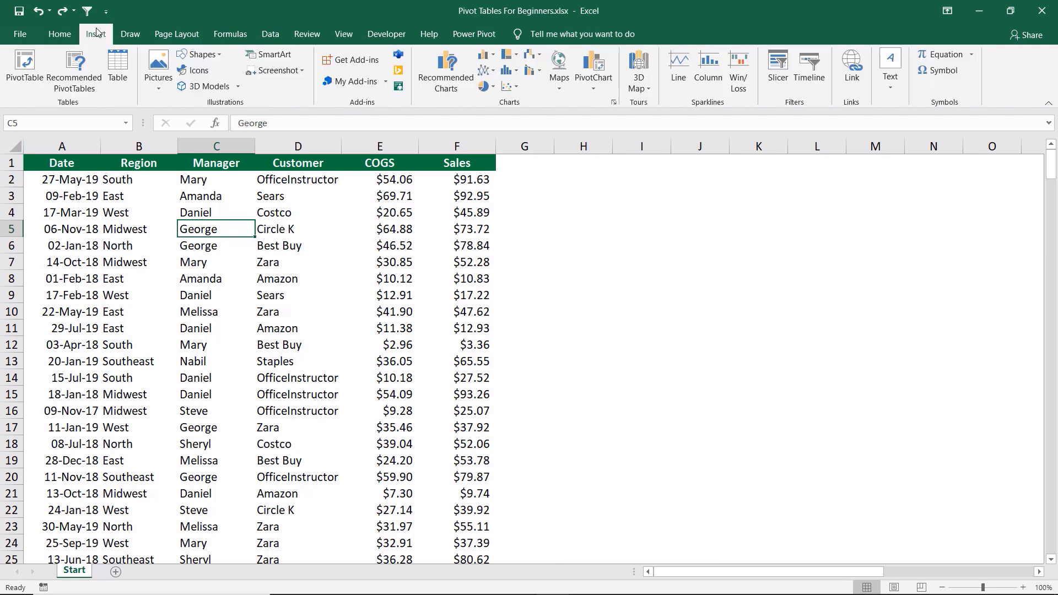
click(27, 62)
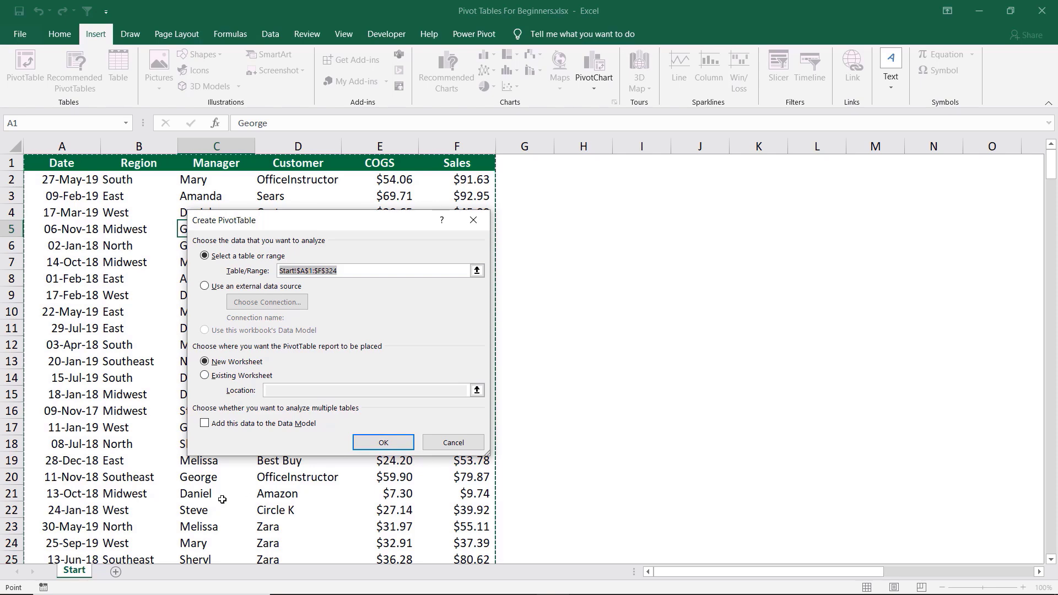
click(383, 442)
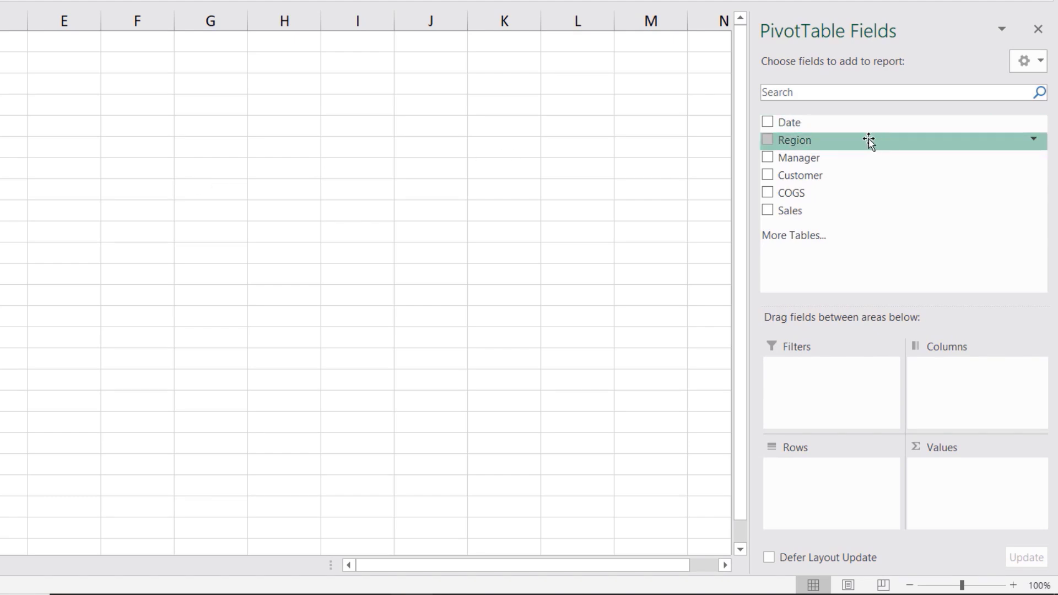
Step: Put the Region field in the PivotTable's rows and summarize the Sales field as values
drag(836, 141, 826, 492)
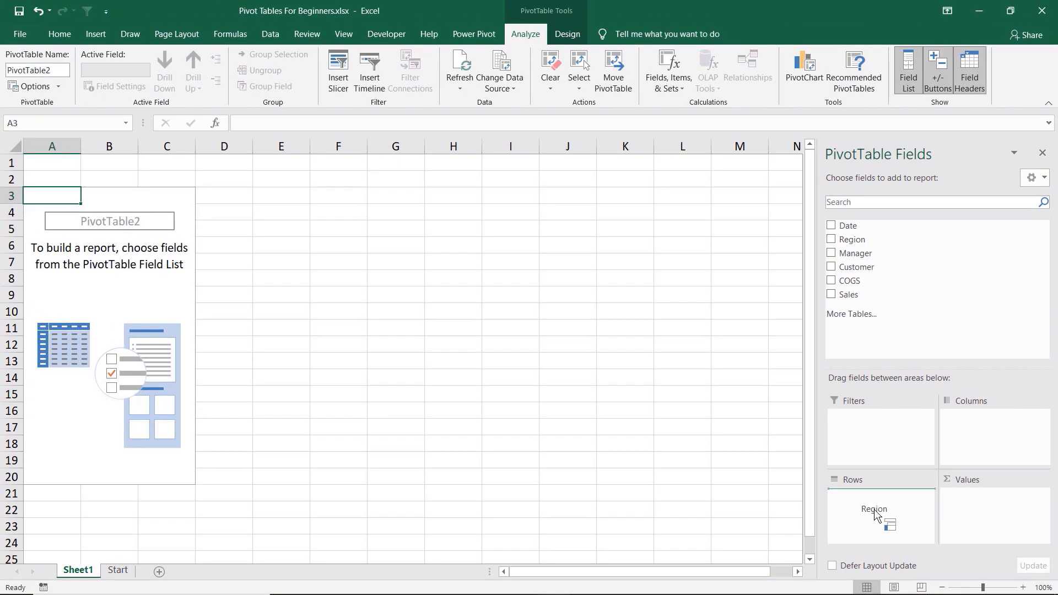
drag(876, 515, 877, 514)
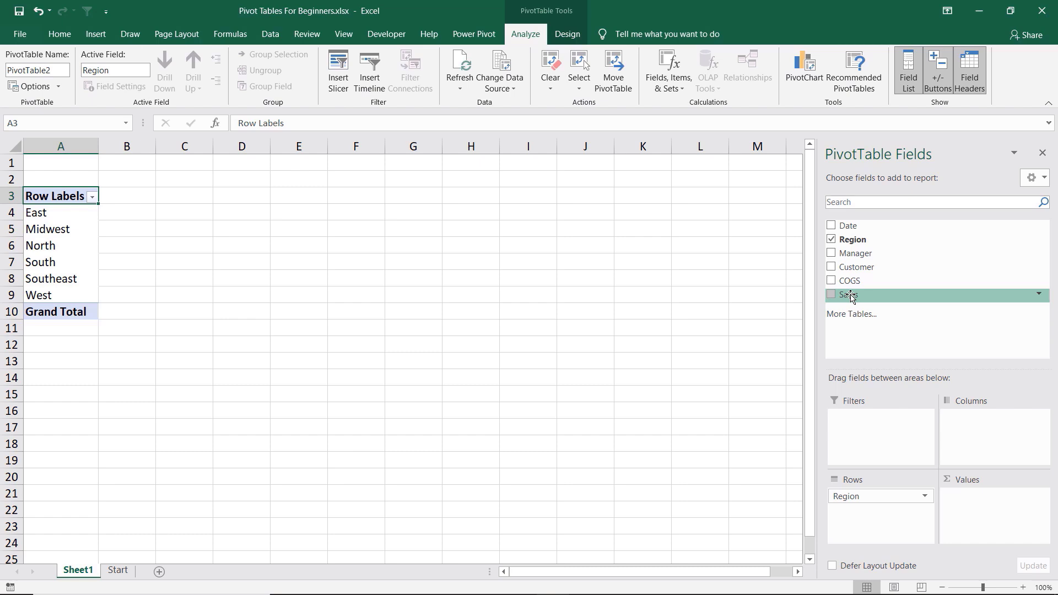
drag(850, 297, 985, 519)
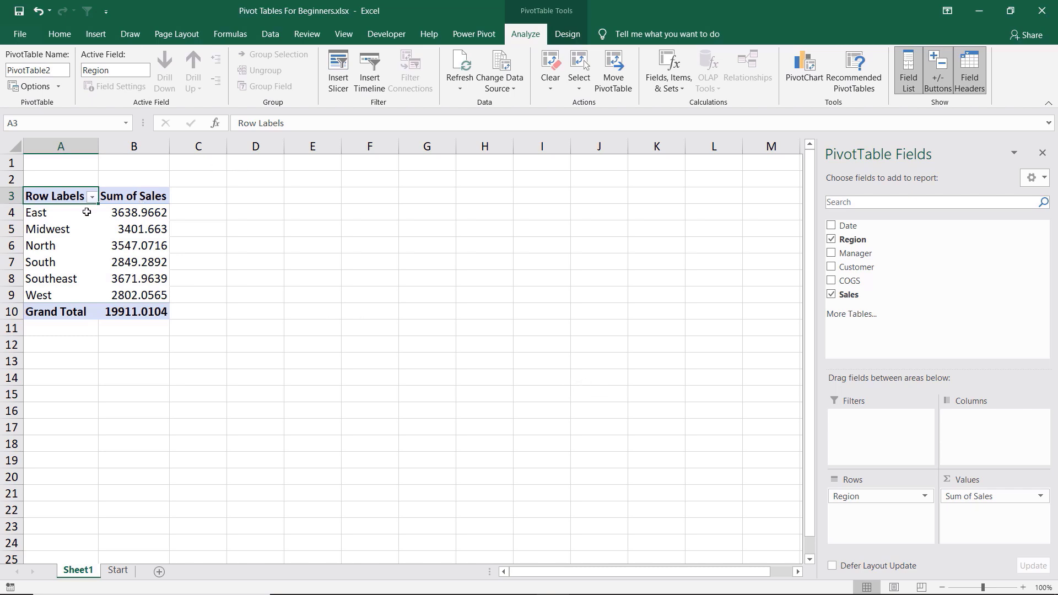
mouse_move(137, 213)
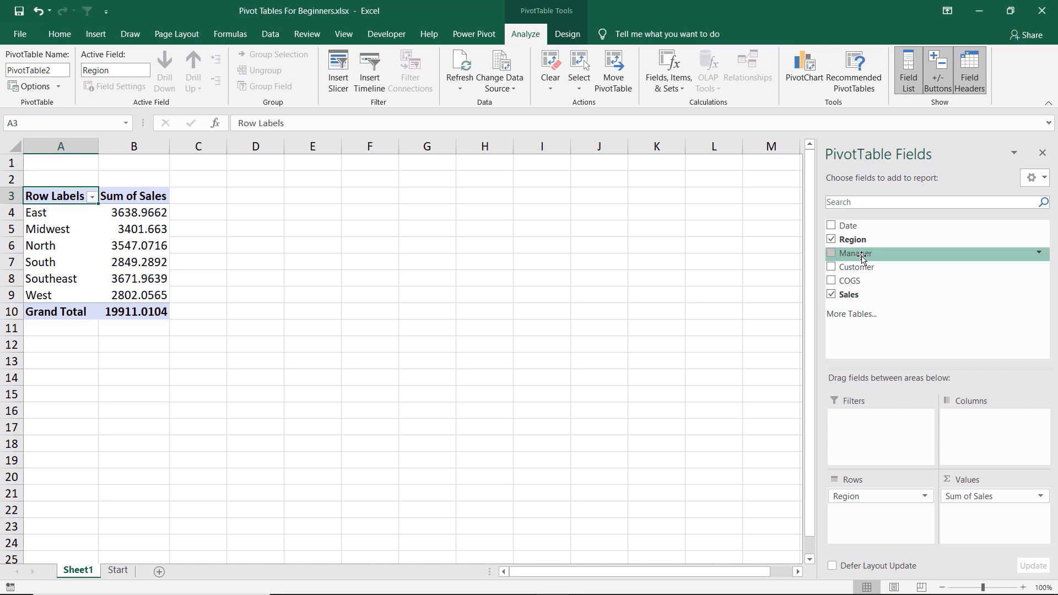
Step: Add the Manager field to the PivotTable's rows and order it so that Region is nested under Manager
drag(862, 258, 886, 523)
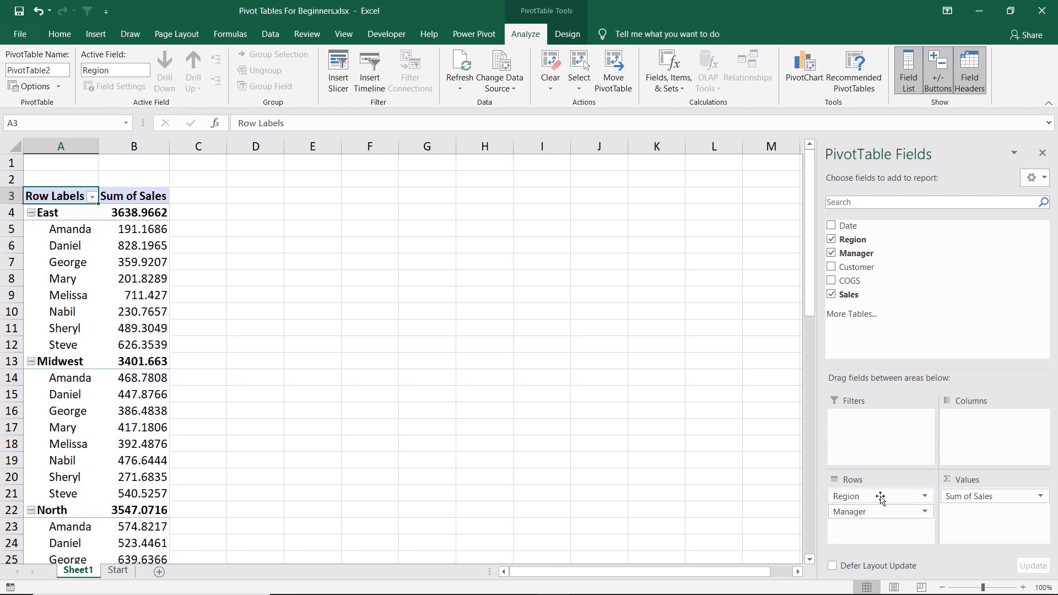
drag(880, 498, 880, 498)
drag(895, 527, 895, 523)
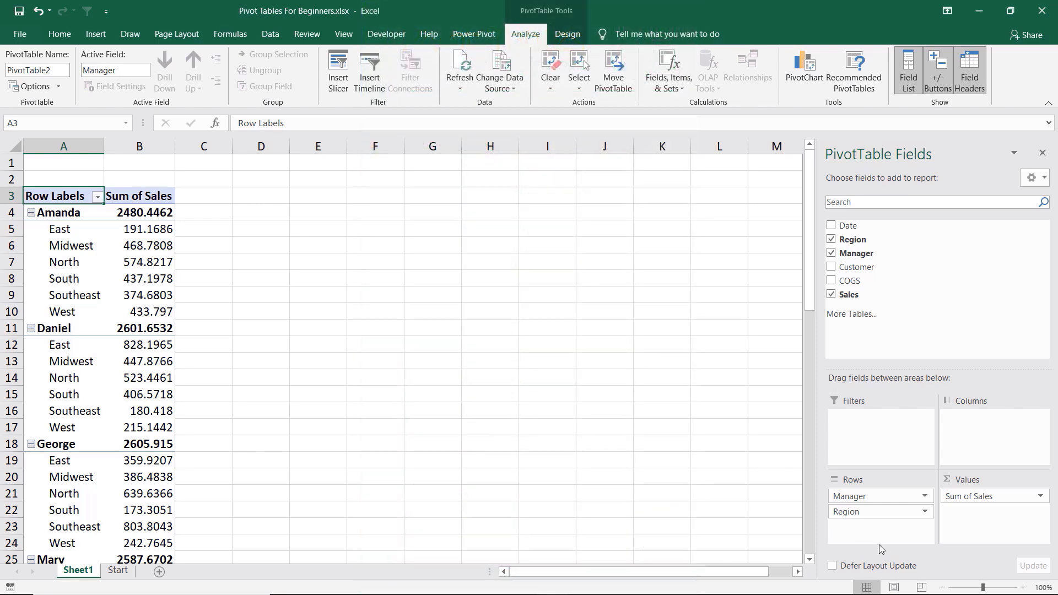
Step: Move the Manager field to the PivotTable's columns, and swap the two fields so Manager is in rows and Region in columns
click(889, 499)
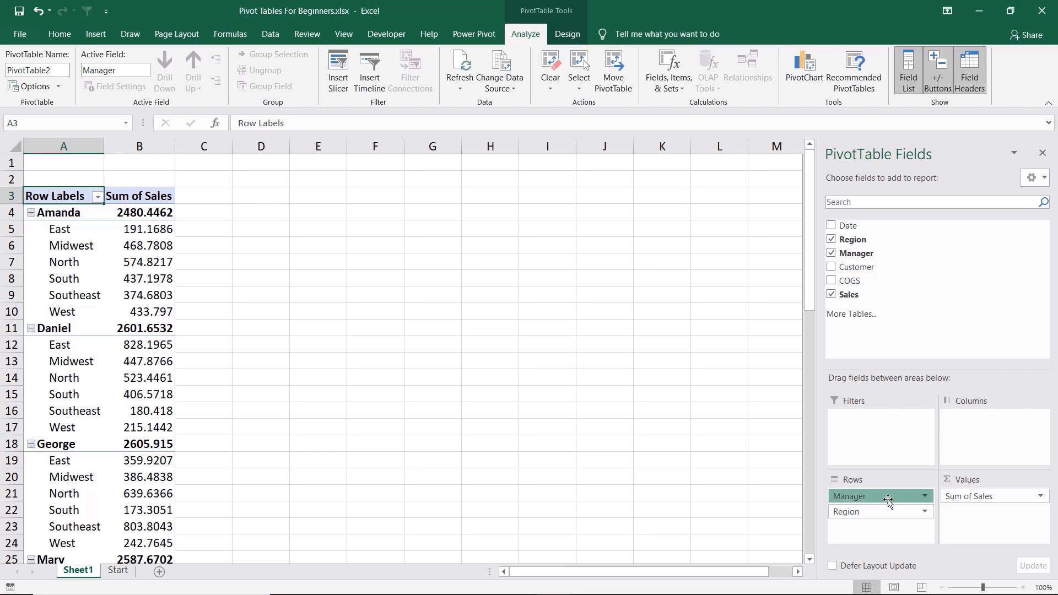
drag(888, 500, 996, 444)
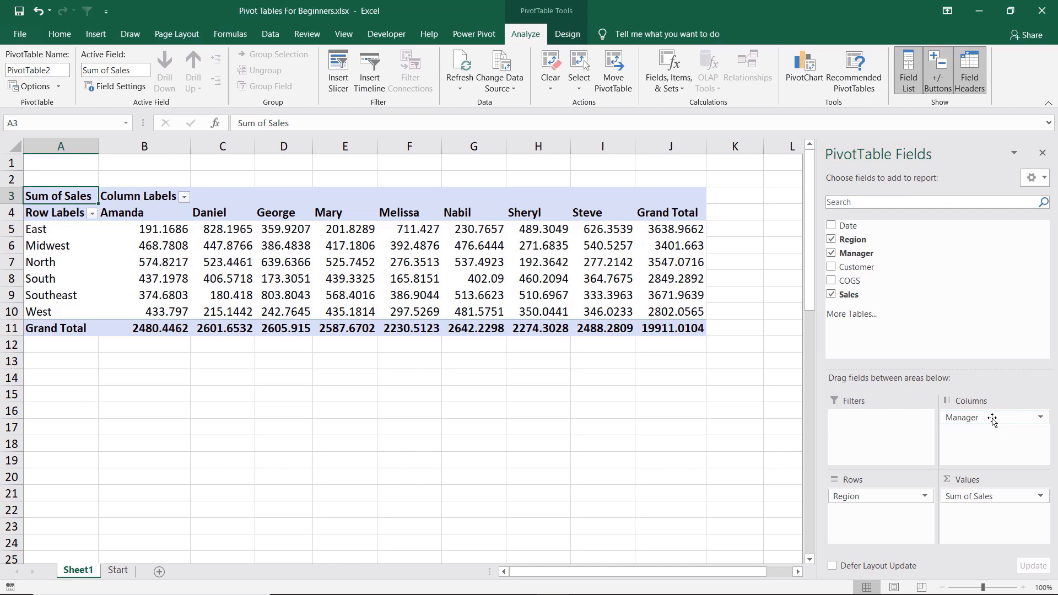
drag(991, 420, 869, 532)
drag(897, 496, 987, 445)
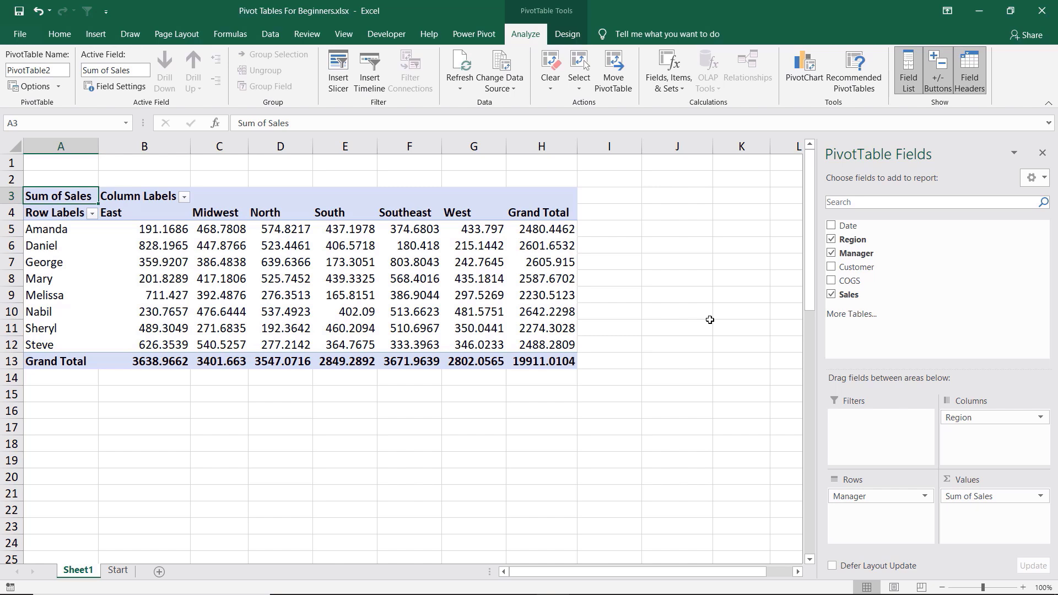
Step: Remove the Region field from the PivotTable, leaving Sales summarized by Manager
drag(1000, 417, 711, 436)
drag(710, 432, 710, 432)
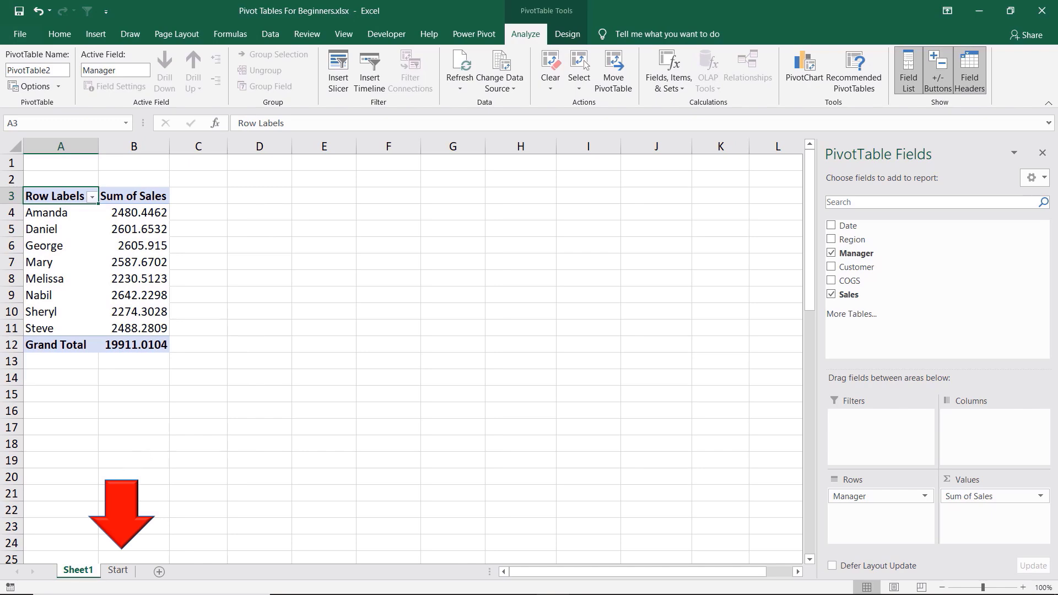
Step: Copy the additional sales records in T2:Y28 of the Start sheet, without their header row
click(115, 569)
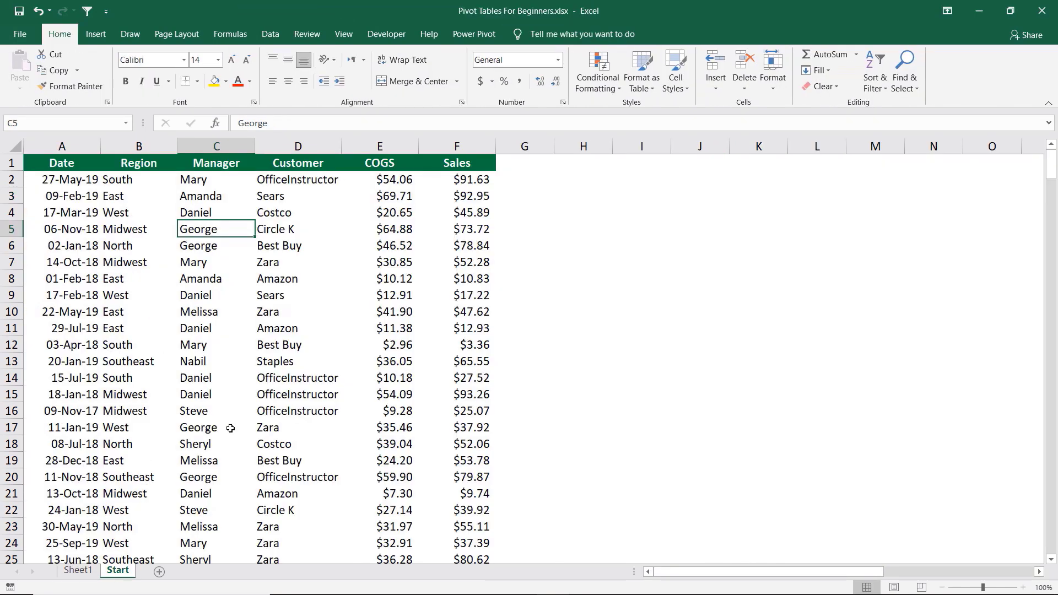
drag(771, 571, 860, 571)
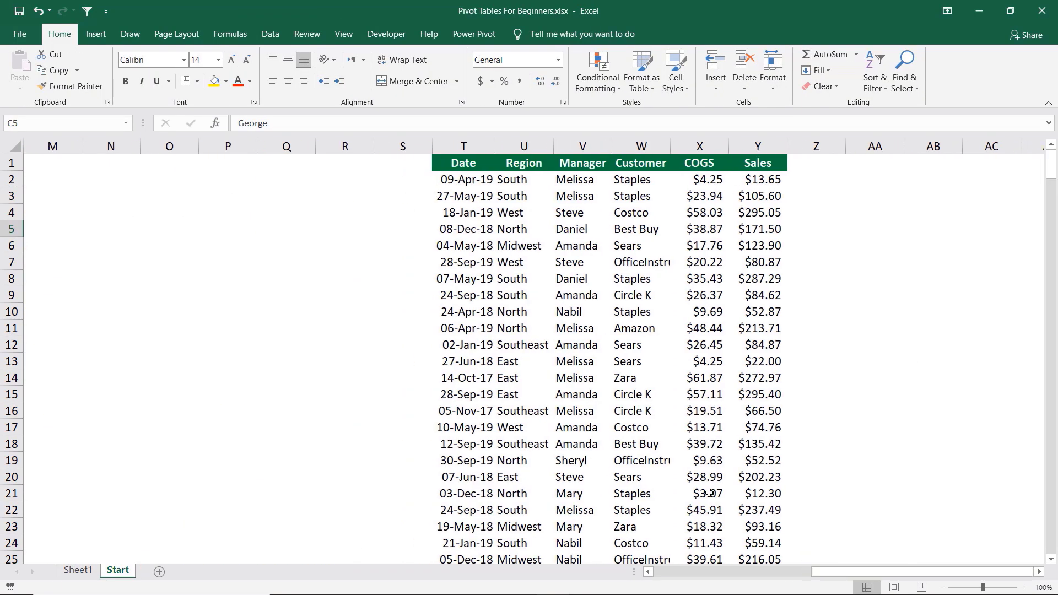
drag(454, 175, 762, 510)
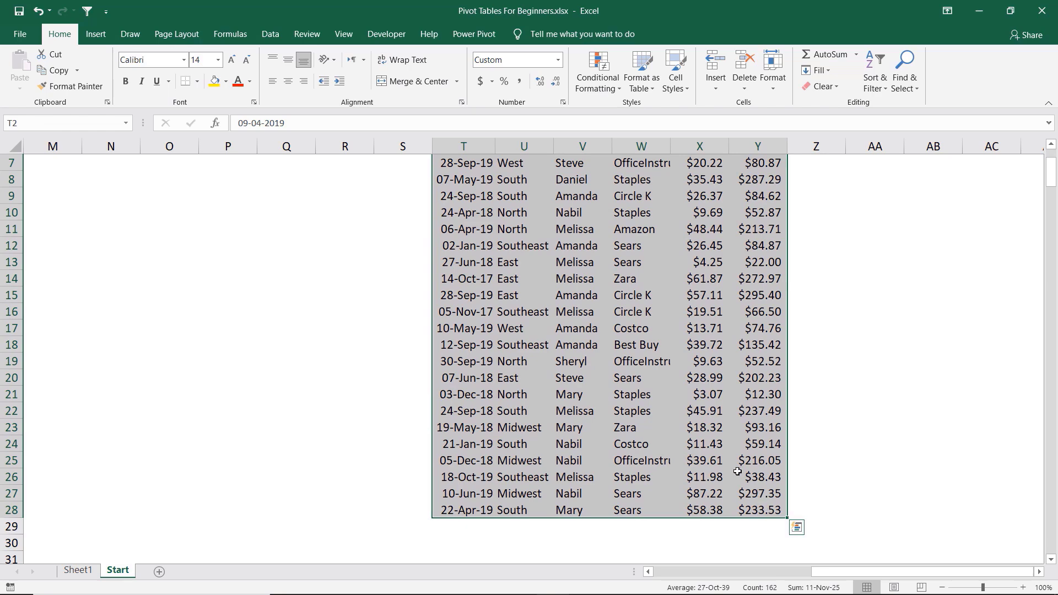
key(ctrl+c)
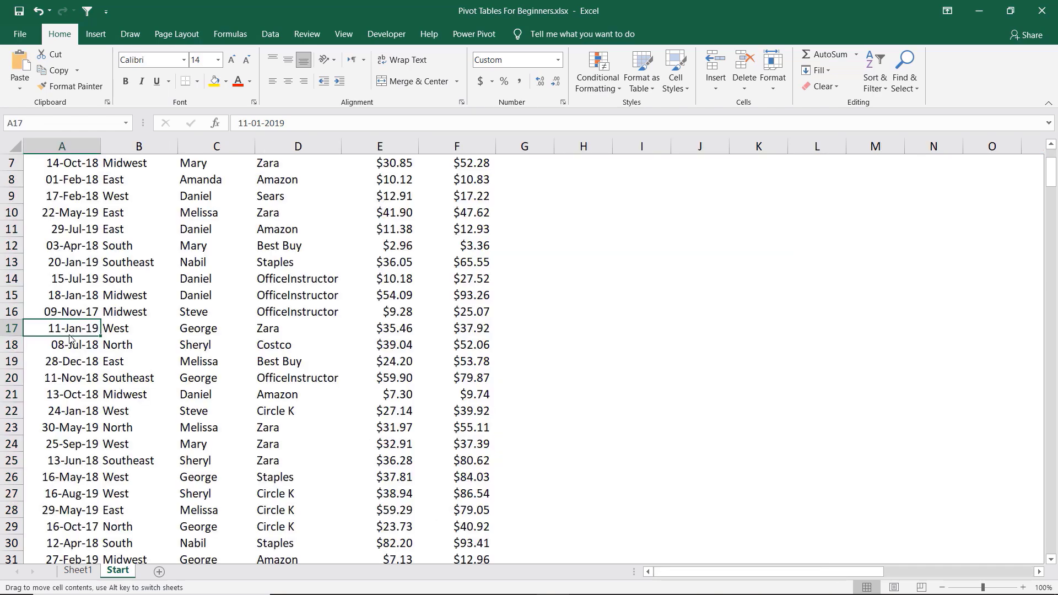
Step: Paste the copied records directly below the last row of the main sales data, starting at cell A325
key(ctrl+Down)
scroll(68, 338, down, 4)
click(61, 374)
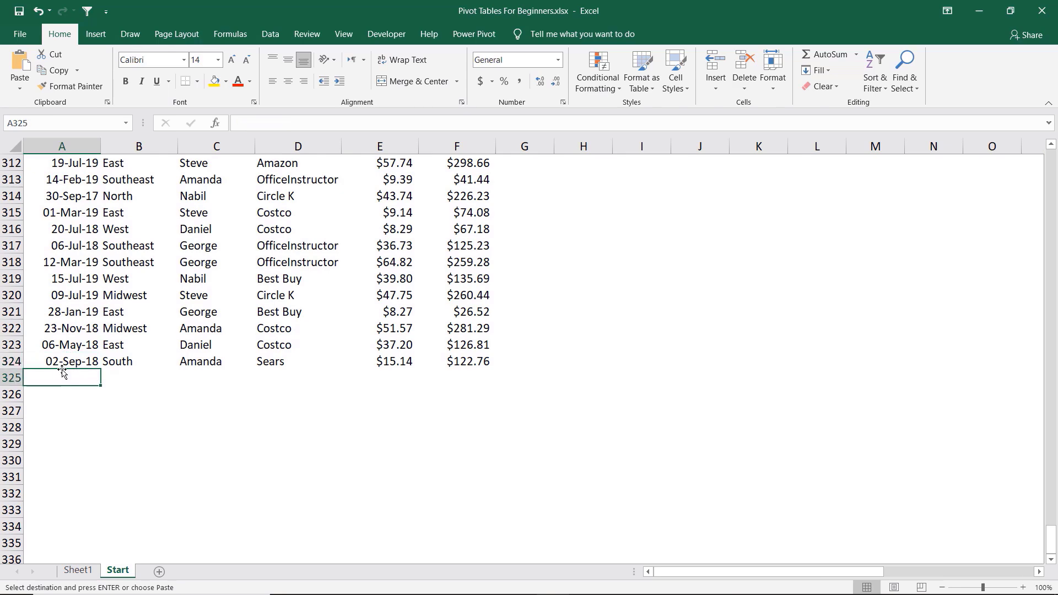
key(ctrl+v)
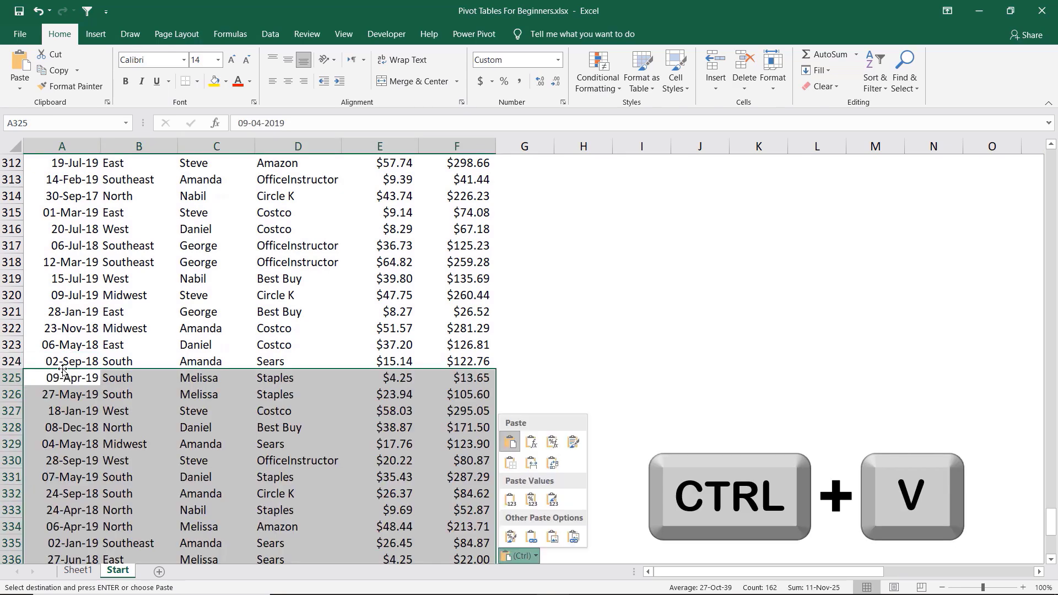
key(Escape)
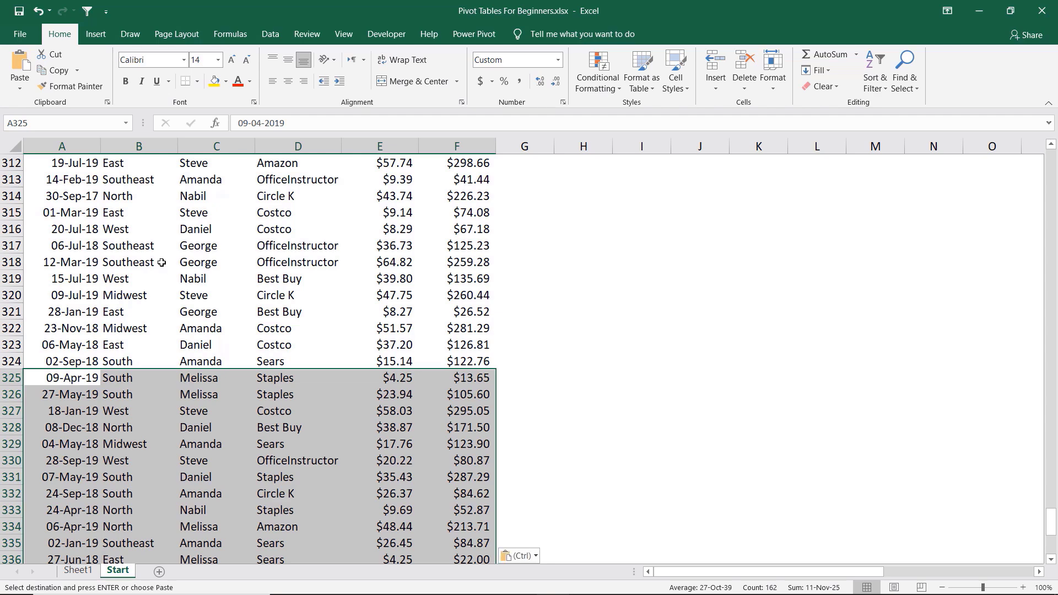
click(161, 262)
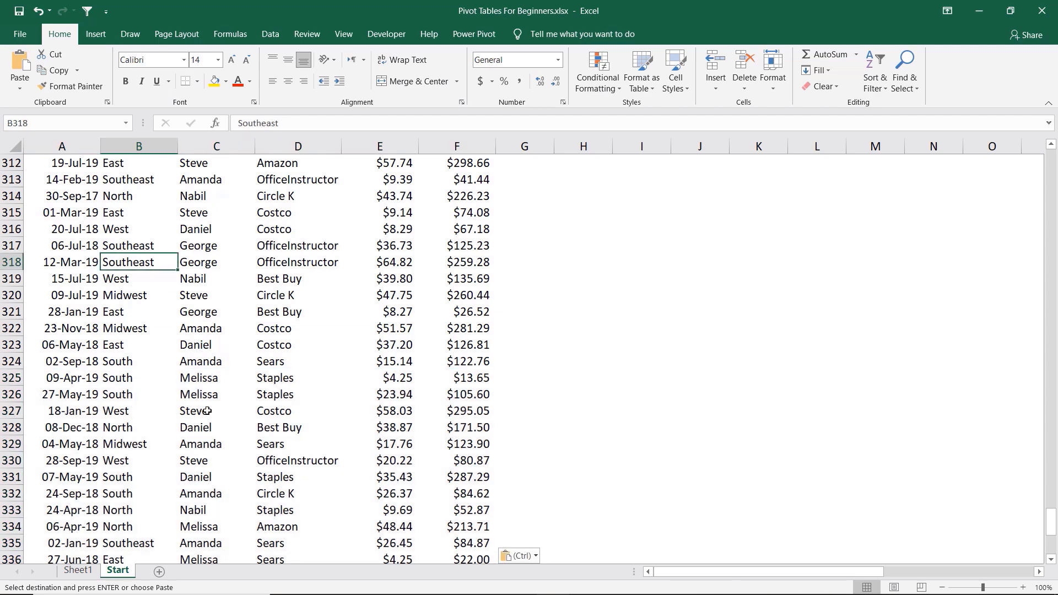
Step: Refresh the sales-by-manager PivotTable on Sheet1
click(79, 569)
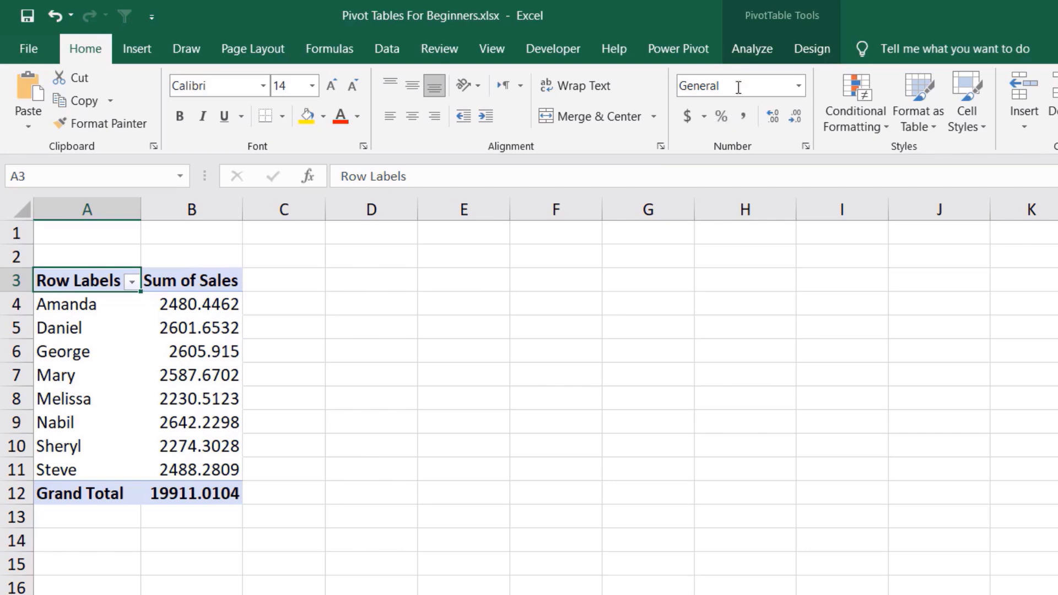
click(757, 52)
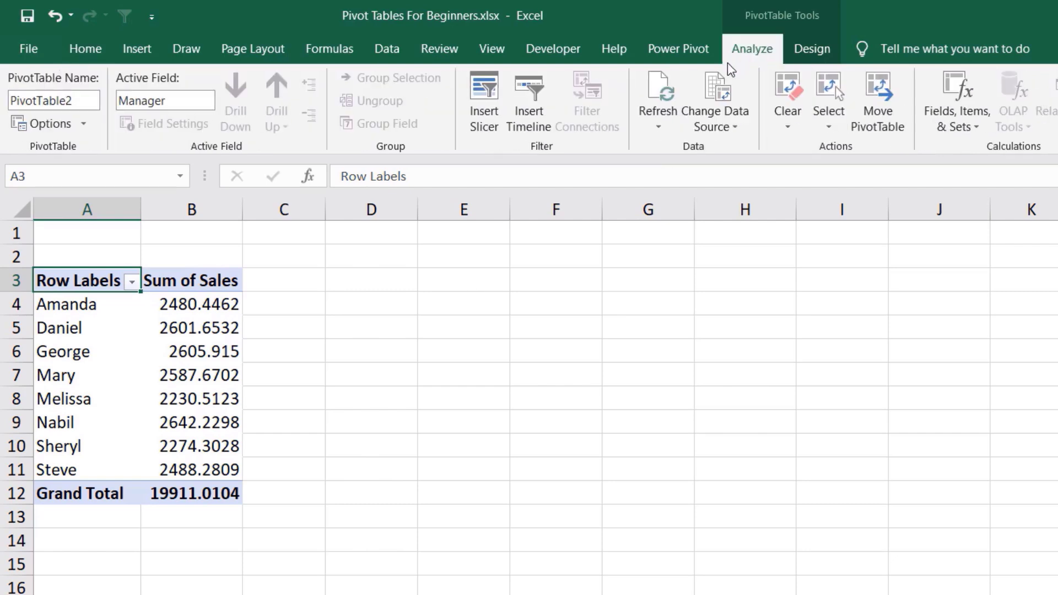
click(660, 91)
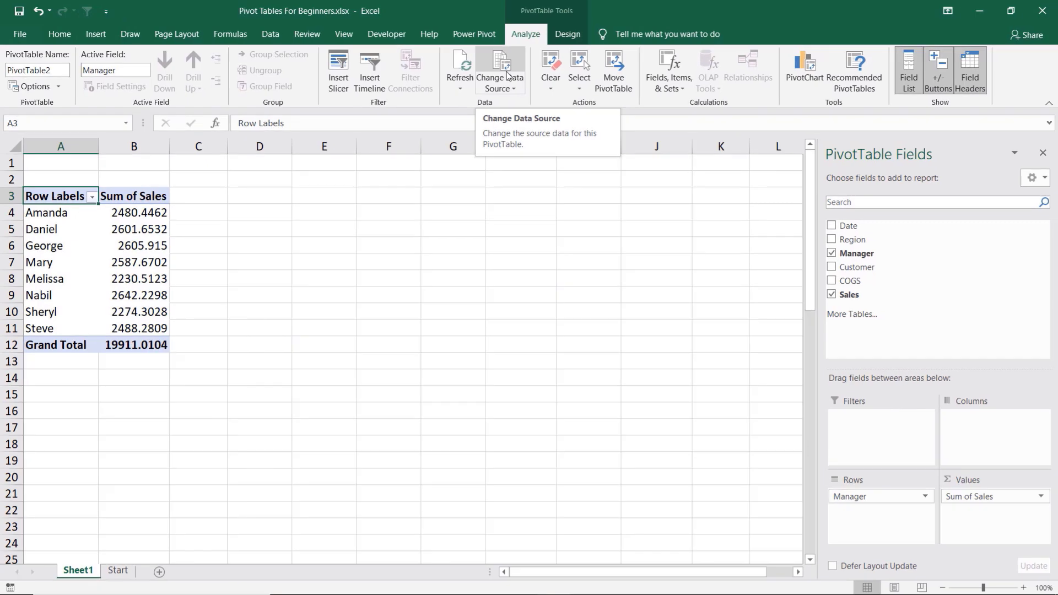
Step: Change the sales-by-manager PivotTable's data source to the range Start!$A$1:$F$351, covering the appended records
click(508, 75)
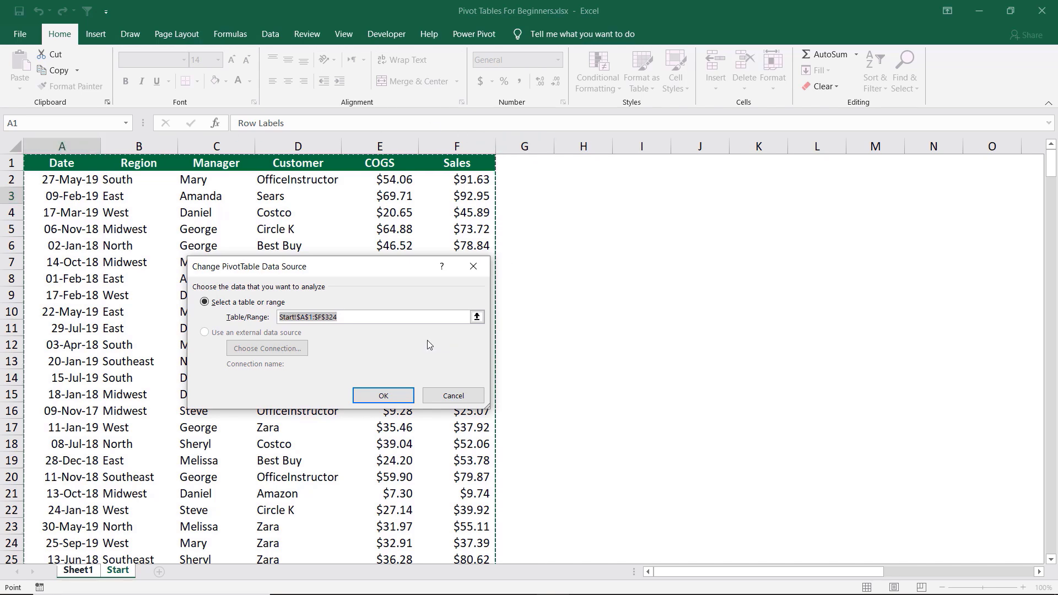
scroll(357, 355, down, 12)
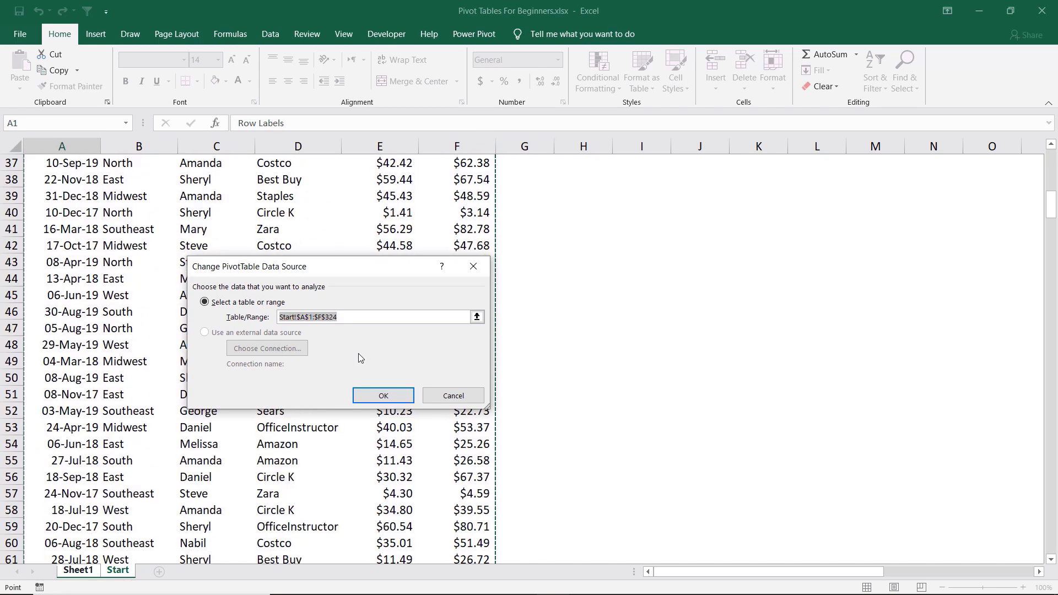
scroll(360, 358, down, 20)
drag(331, 270, 670, 259)
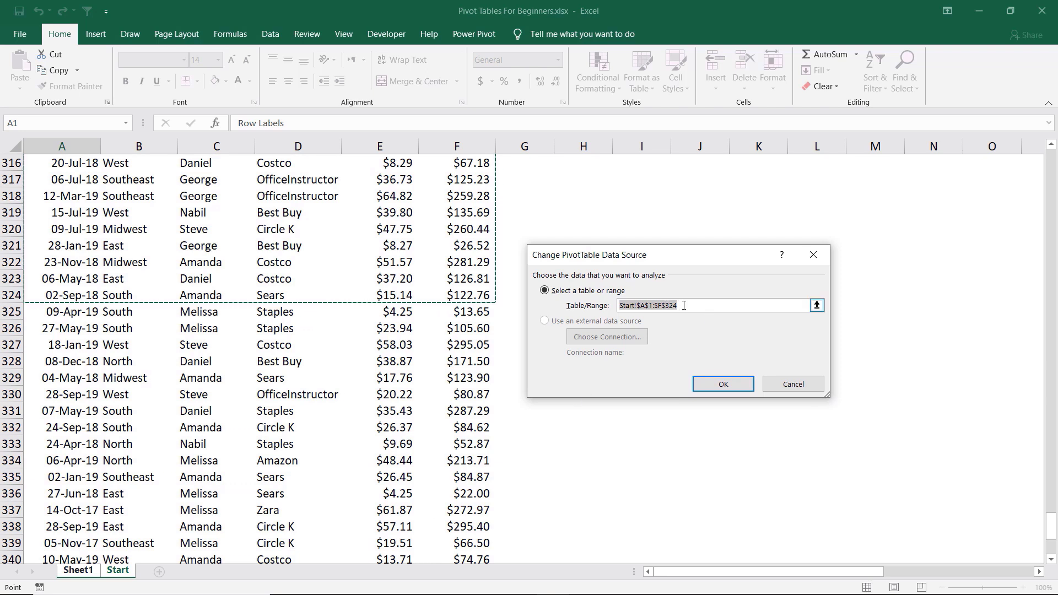
key(BackSpace)
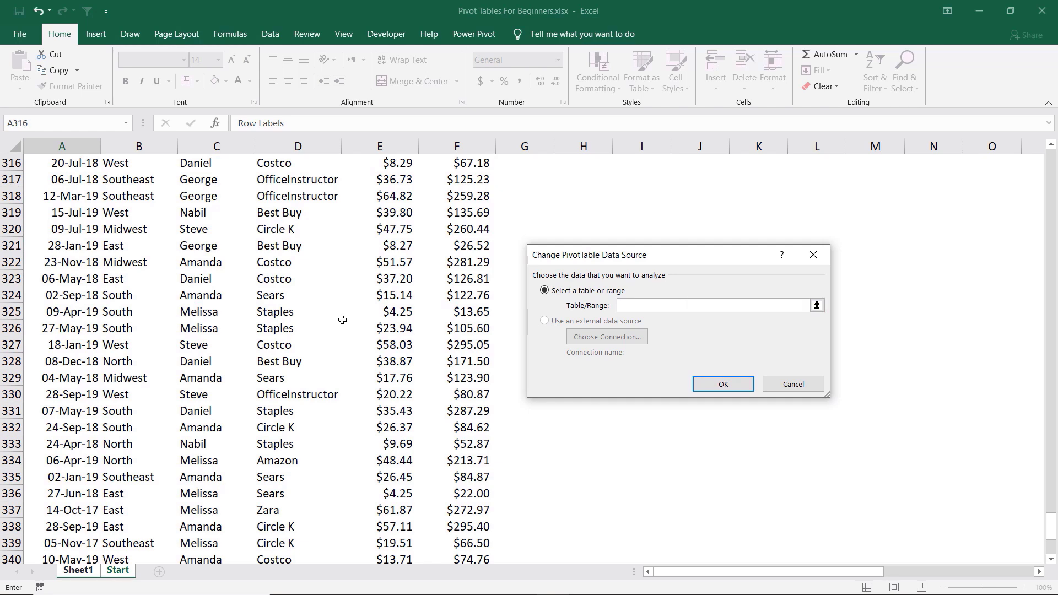
scroll(342, 320, up, 7)
scroll(168, 300, up, 9)
scroll(171, 304, down, 9)
scroll(186, 318, down, 15)
drag(473, 346, 17, 162)
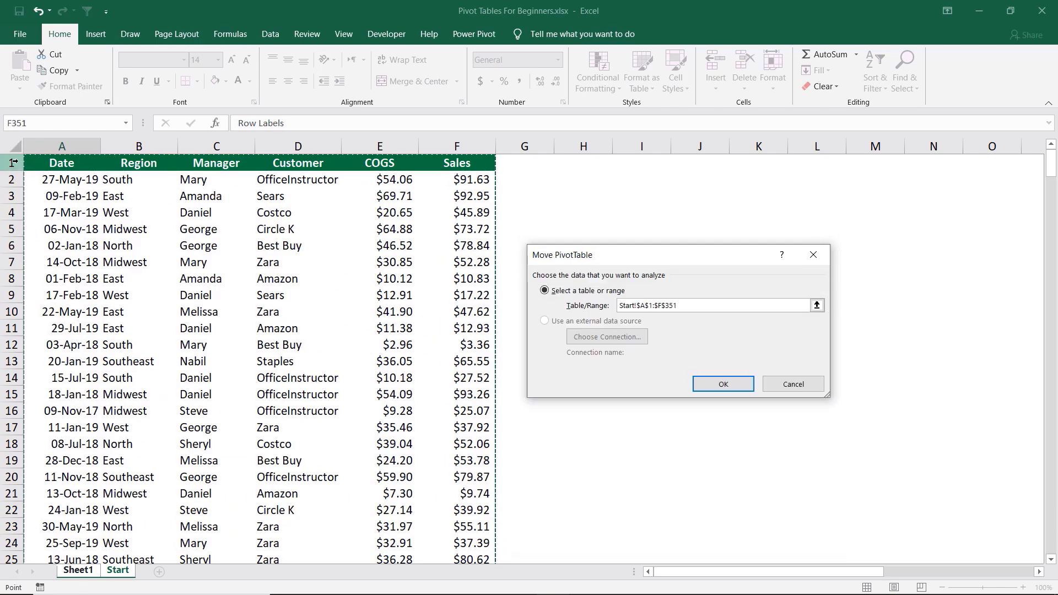
click(723, 383)
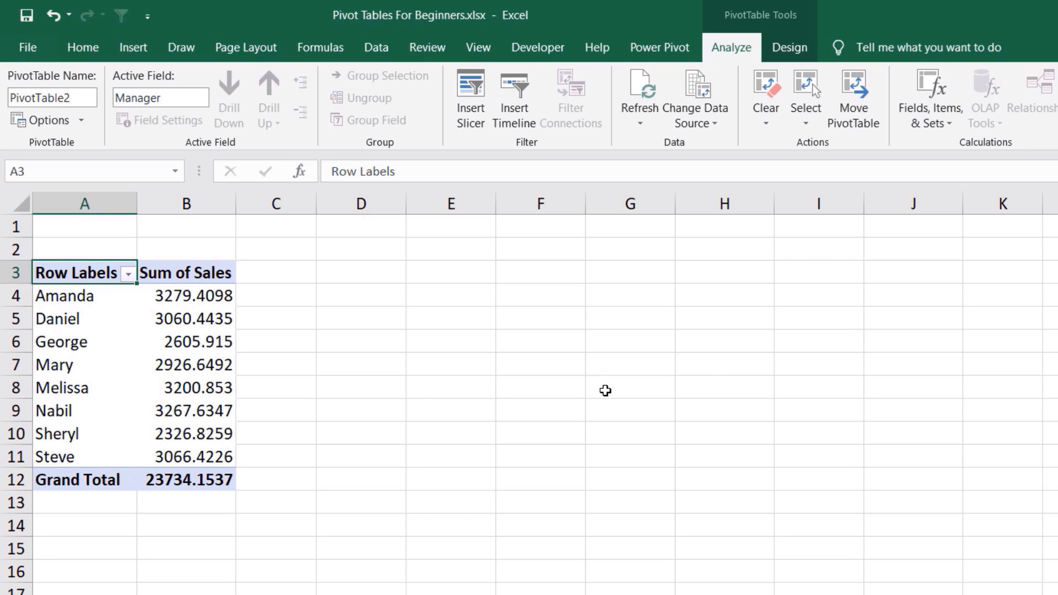
Step: Undo the PivotTable source change and the pasting of the additional records below row 324 of the Start sheet
key(ctrl+z)
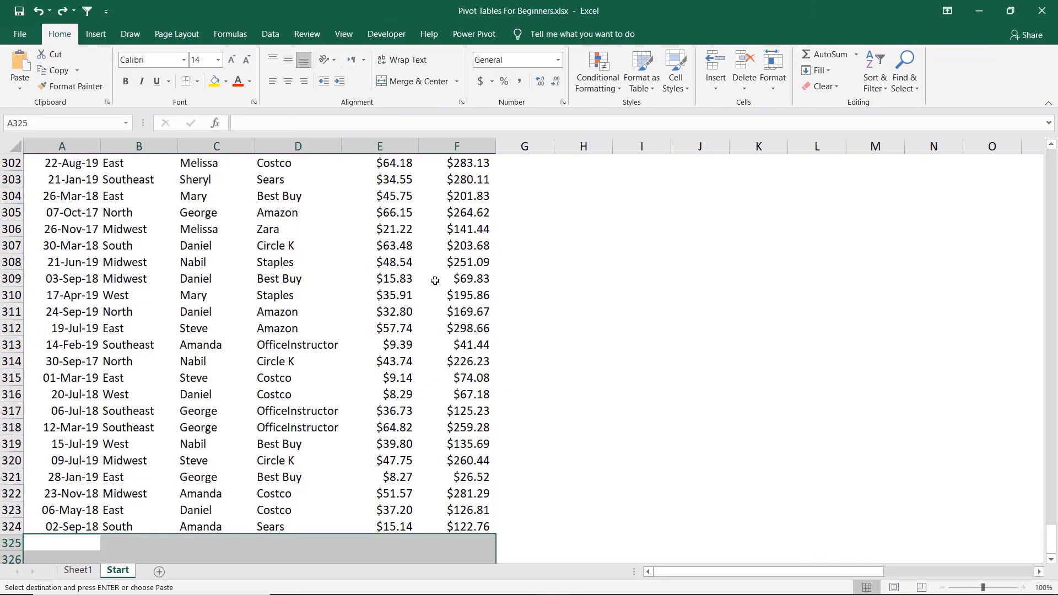
key(Up)
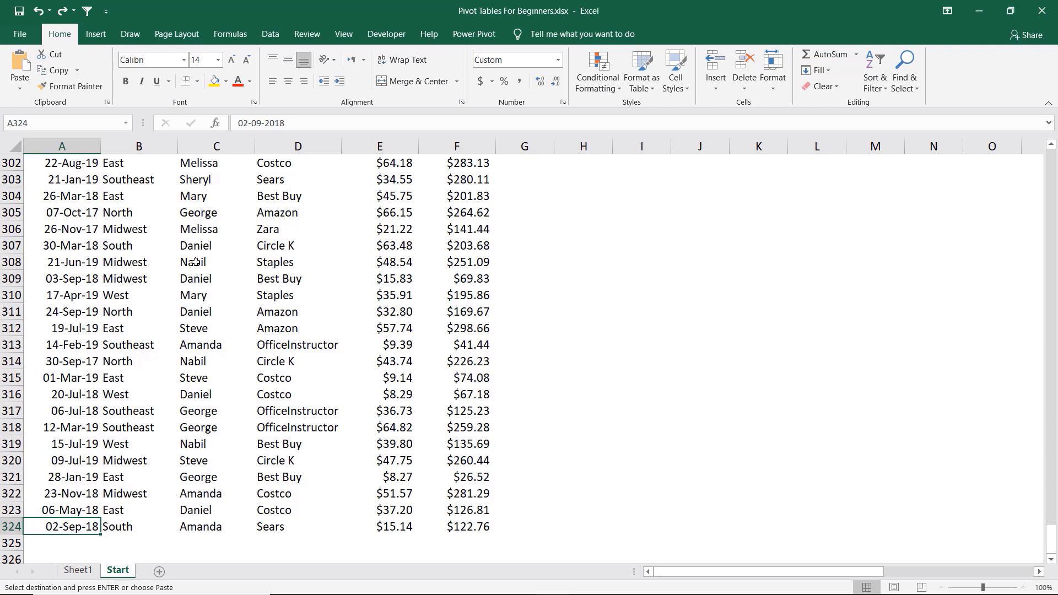
Step: Convert the sales data in A1:F324 of the Start sheet into an Excel table with headers
click(182, 227)
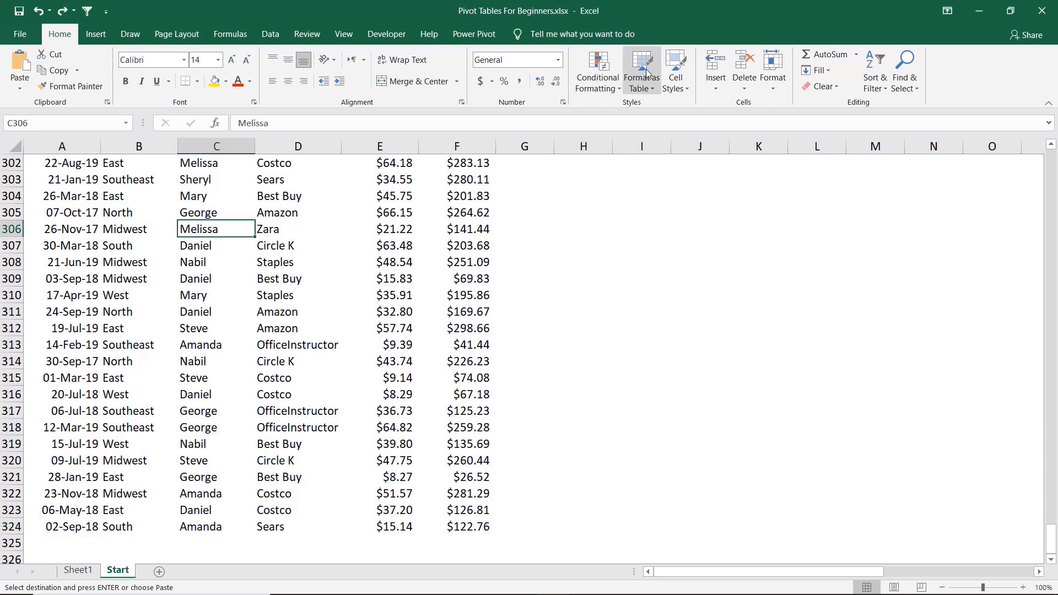
click(652, 88)
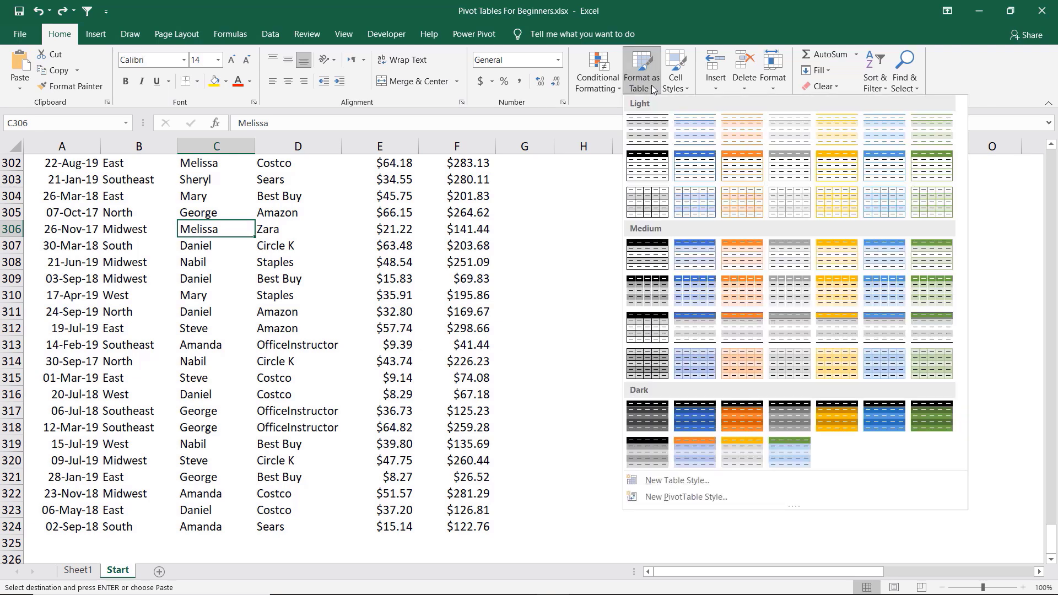
click(212, 227)
key(ctrl+t)
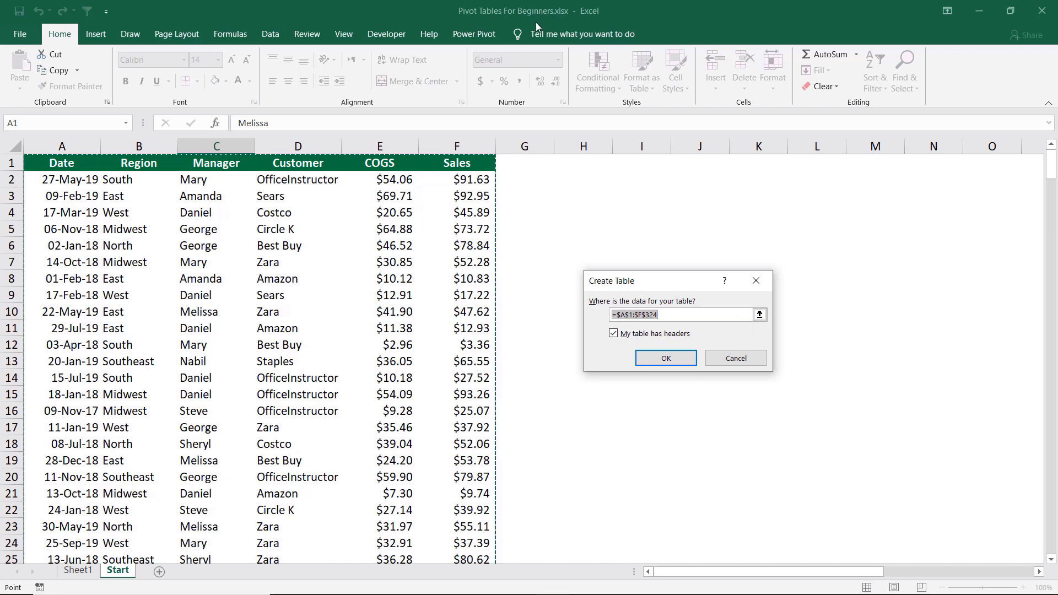
click(652, 359)
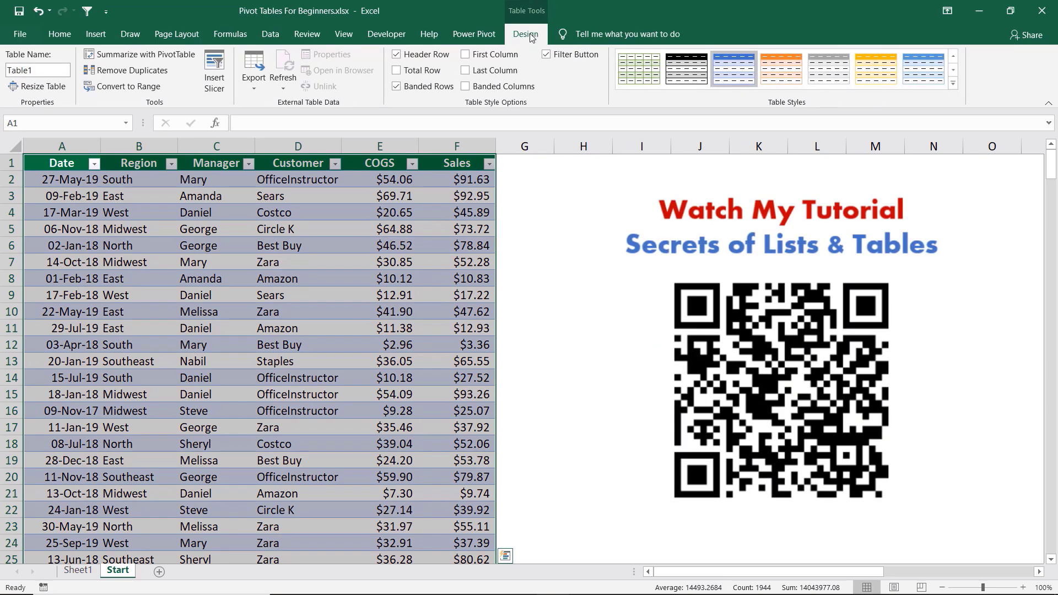
Step: Name the sales table MyData and apply the plain Light table style without banding or colour
click(28, 70)
text(MyData)
key(Return)
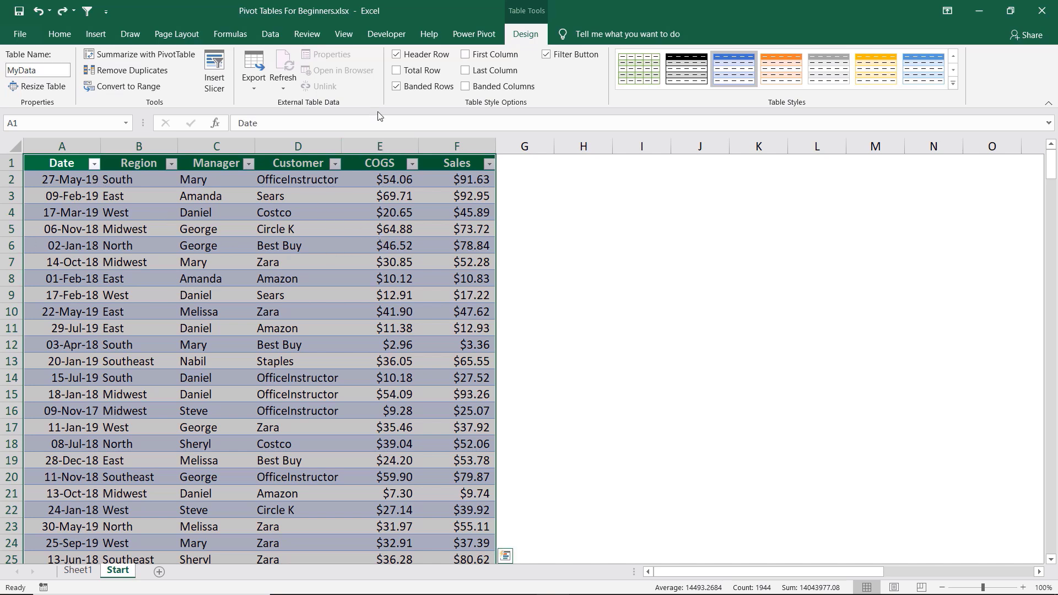
click(953, 83)
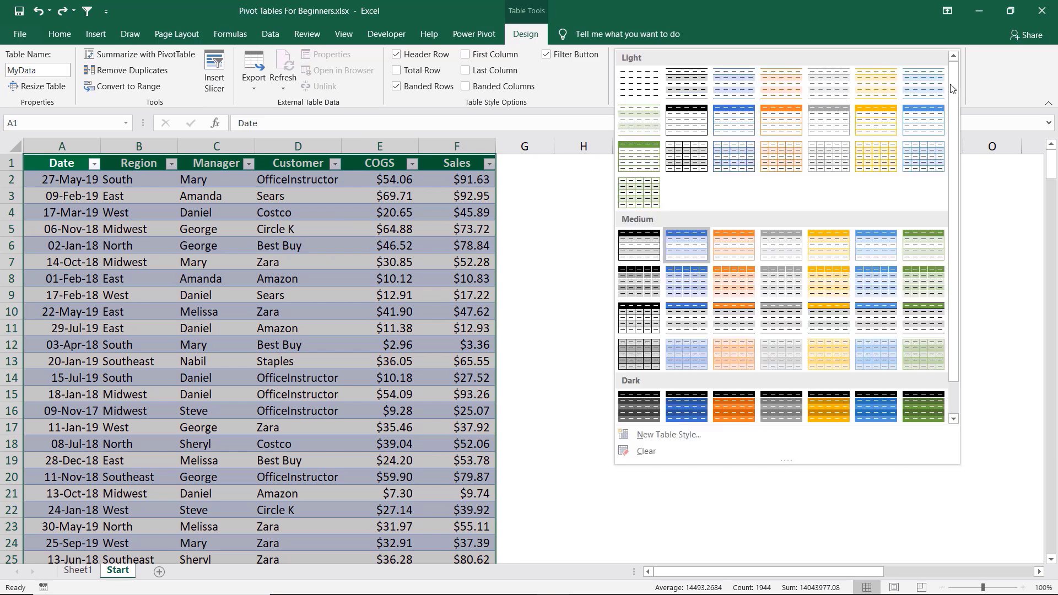
click(639, 87)
click(144, 254)
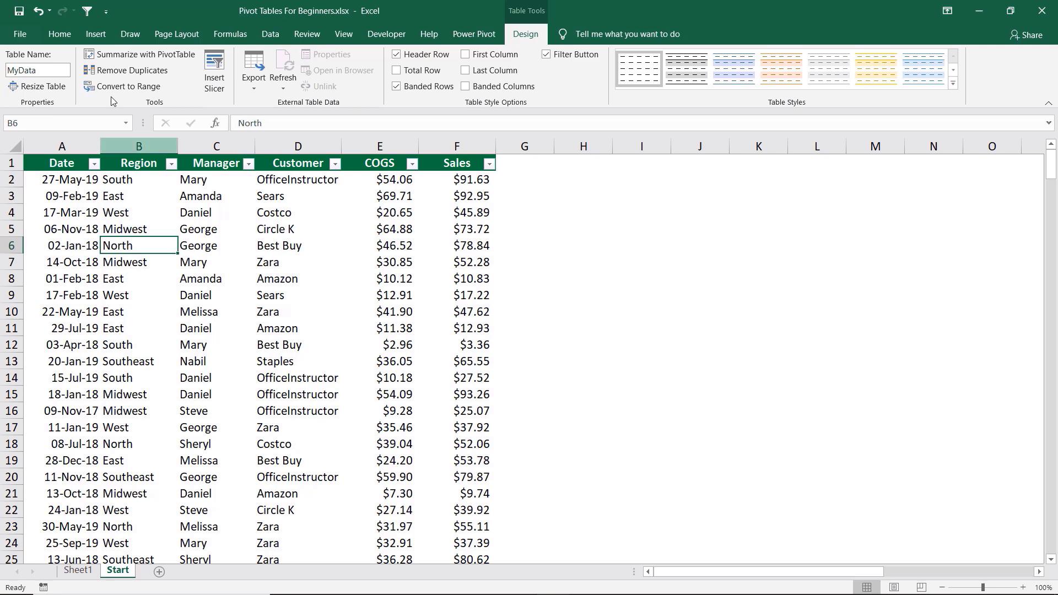
Step: Create a PivotTable from MyData on a new worksheet, with Manager in Rows and Sales in Values
click(96, 34)
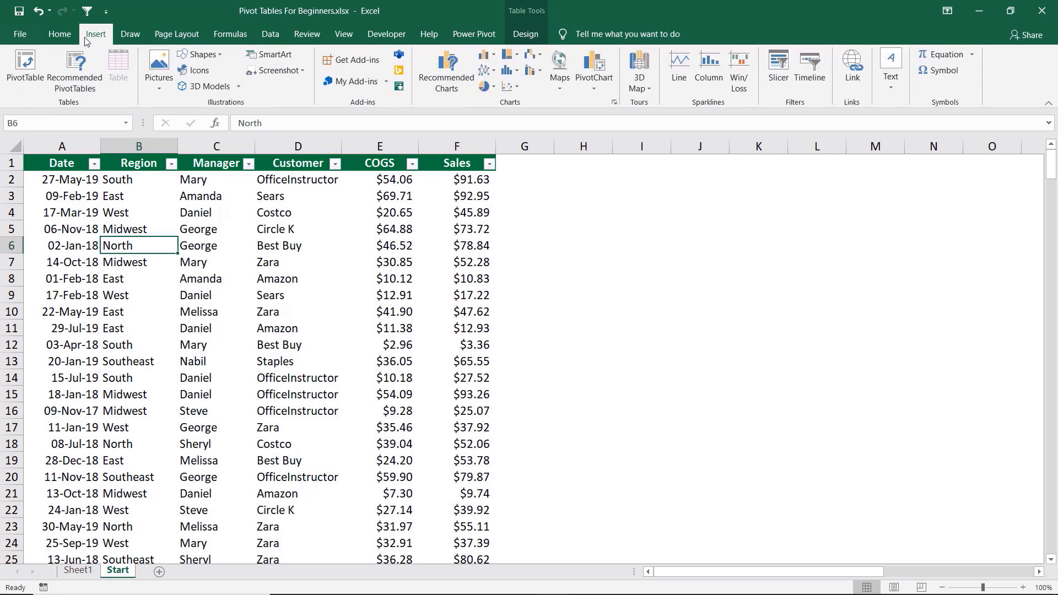
click(27, 60)
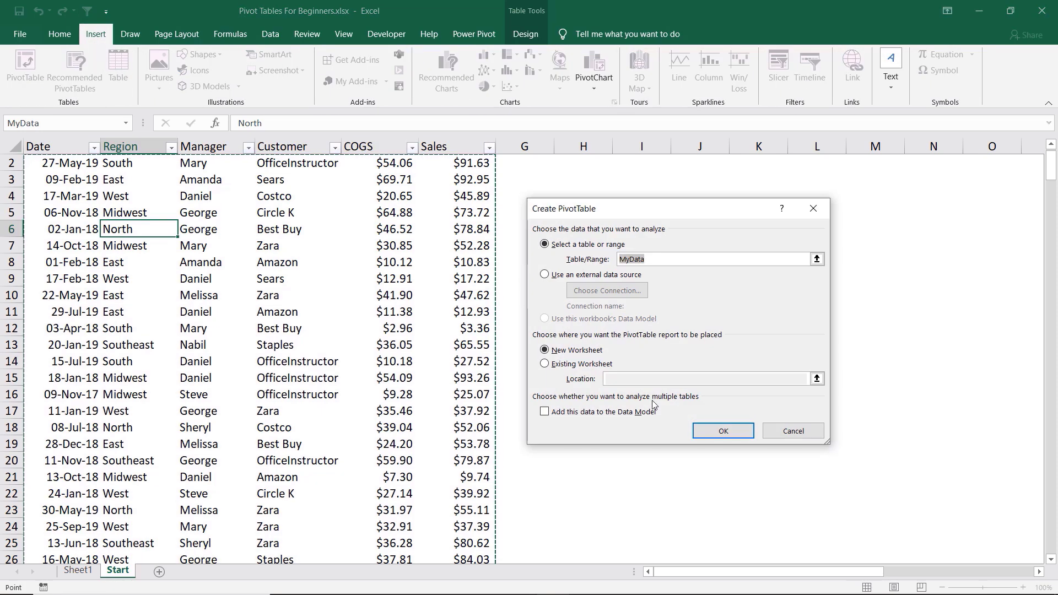
click(718, 432)
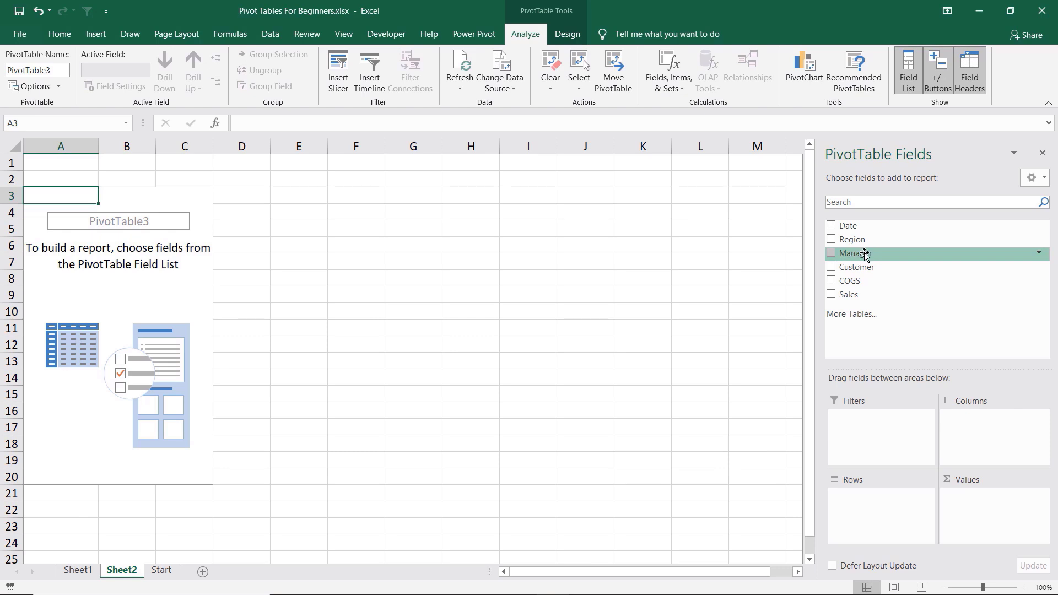
drag(864, 255, 860, 494)
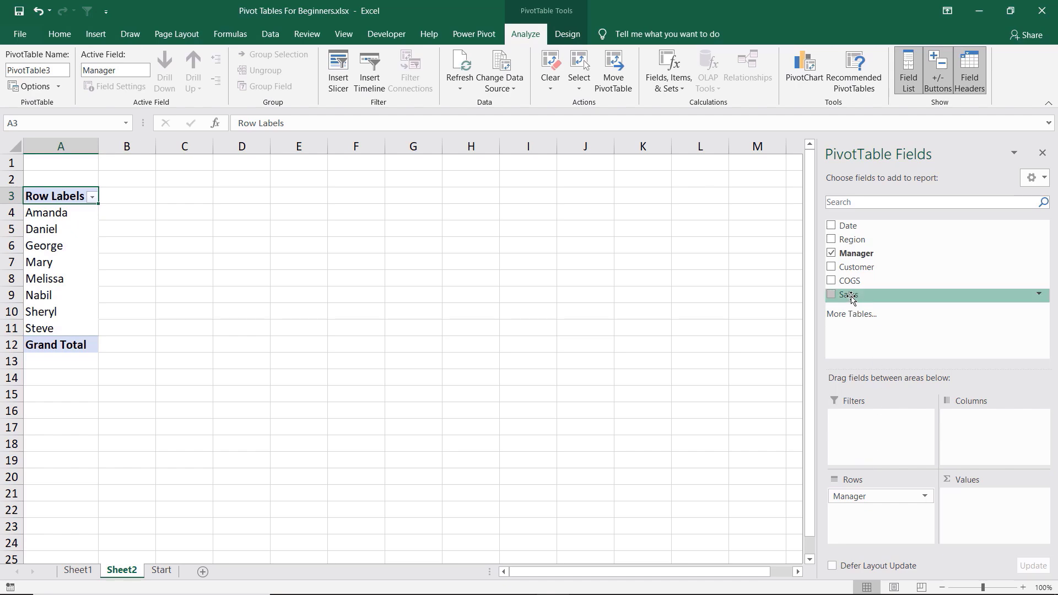
drag(850, 297, 995, 507)
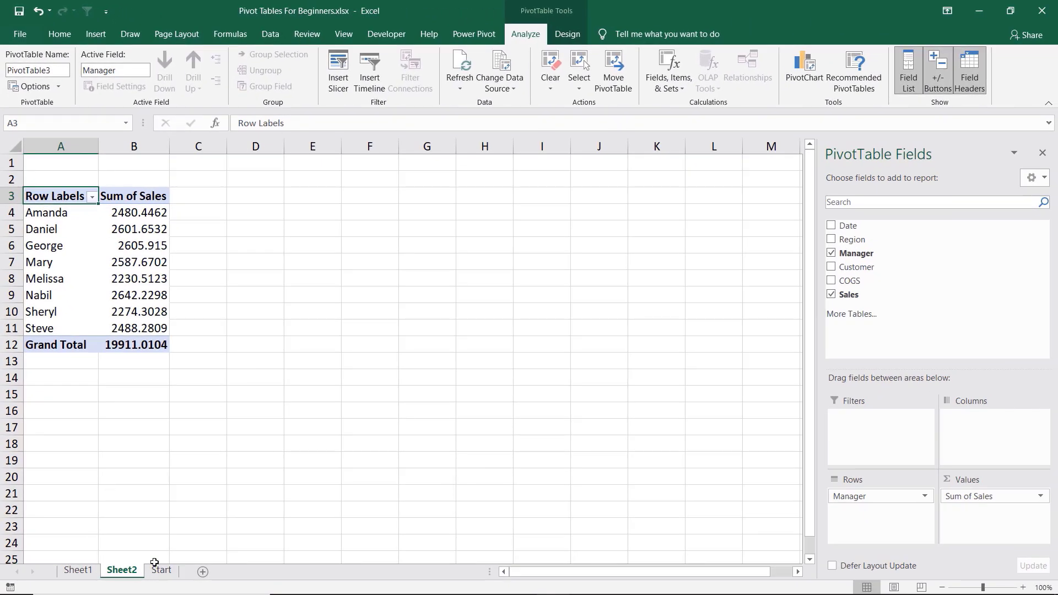
Step: Copy the additional sales records in T2:Y28 of the Start sheet, leaving out their header row
click(160, 570)
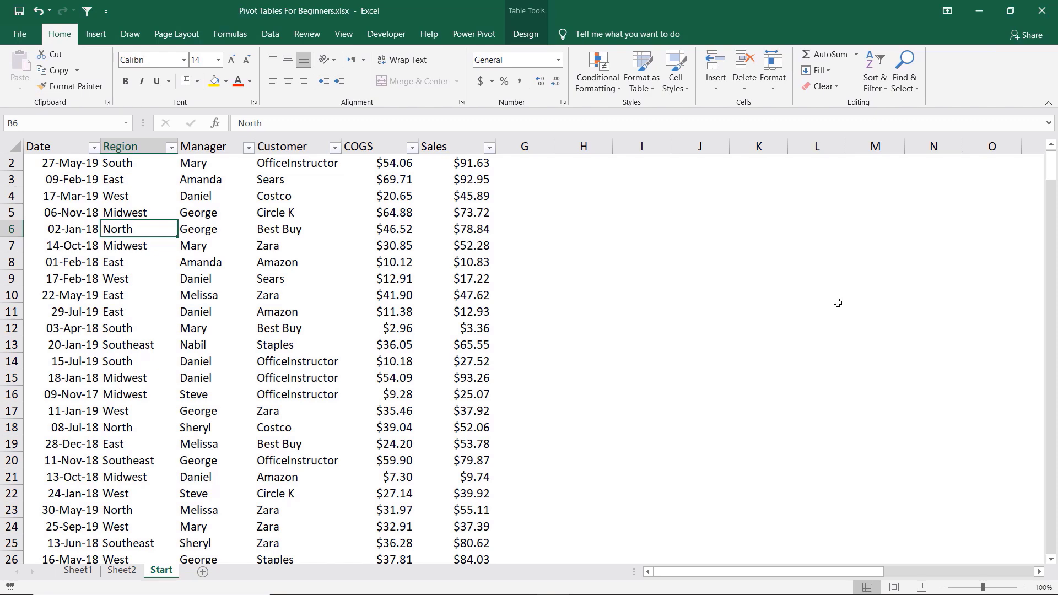
scroll(837, 303, down, 1)
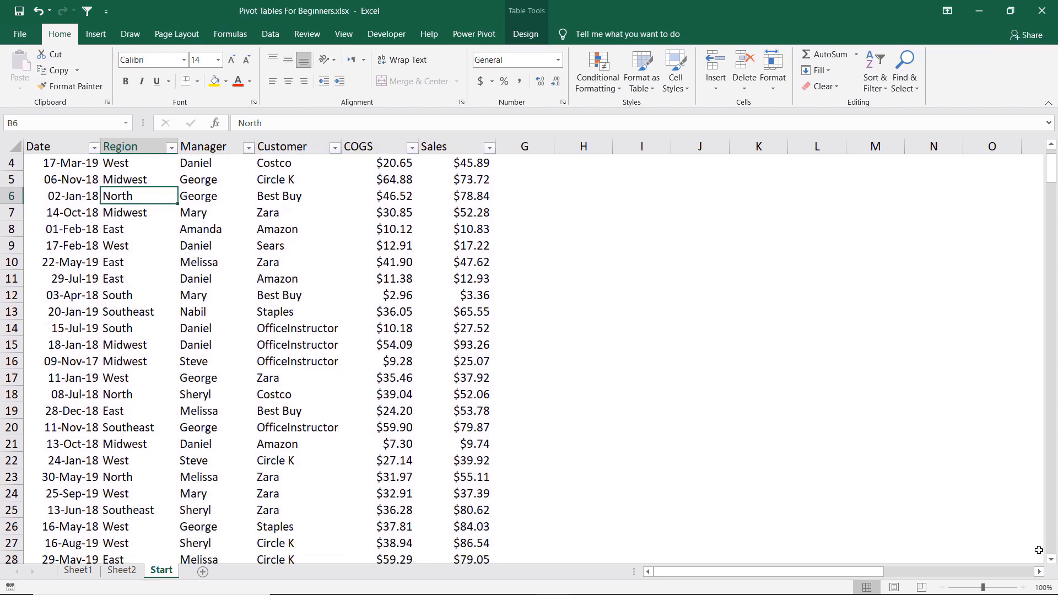
click(1039, 573)
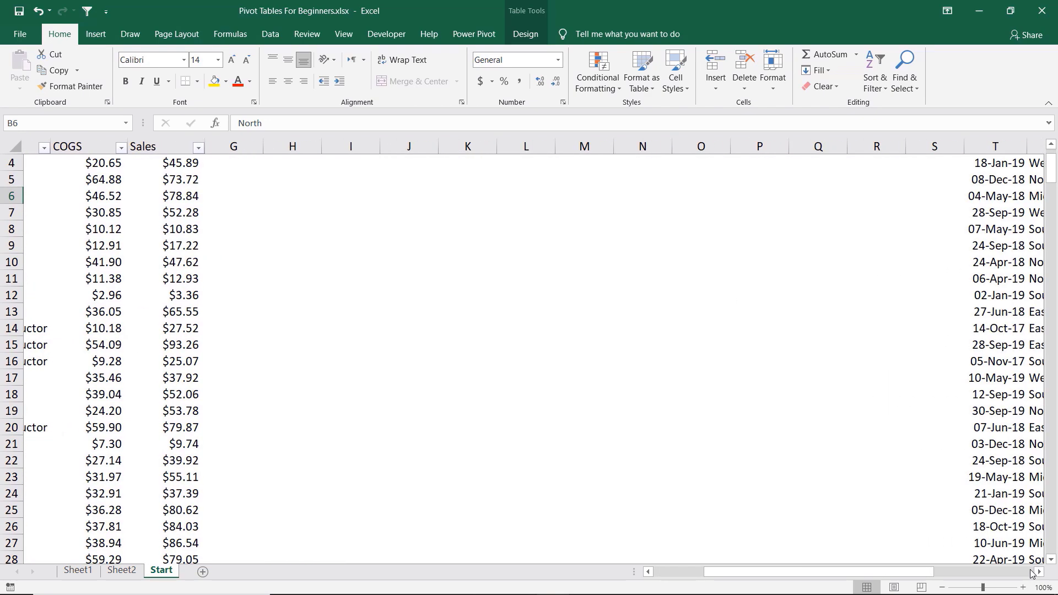
drag(639, 179, 928, 175)
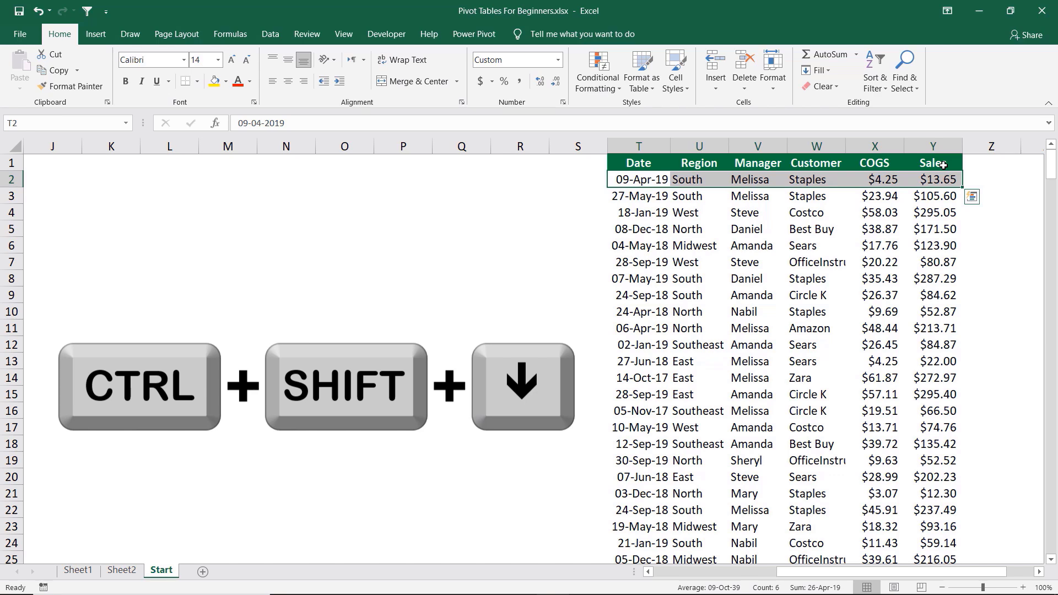
key(ctrl+shift+Down)
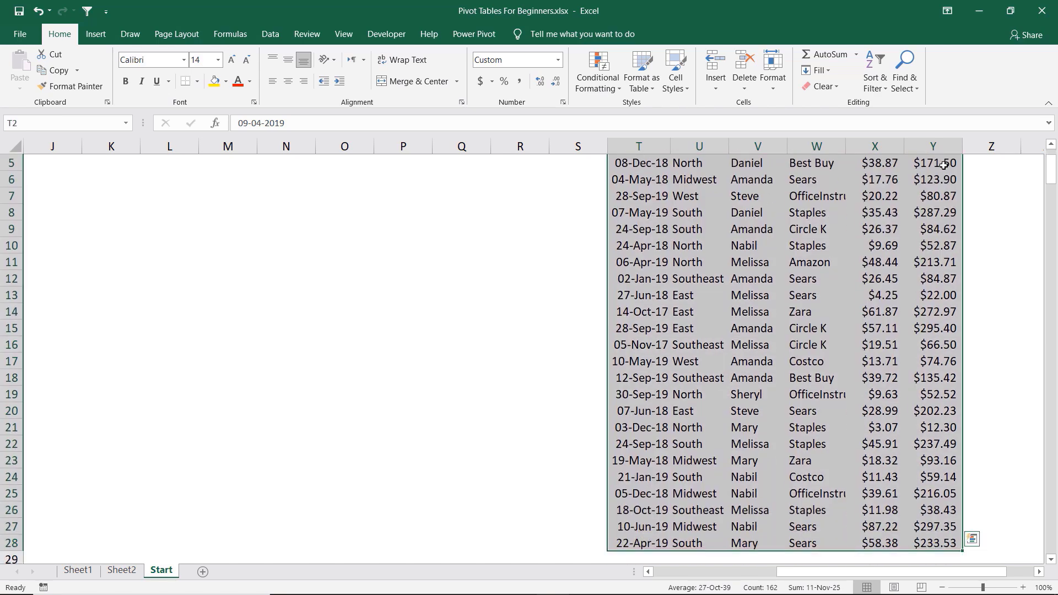
key(ctrl+c)
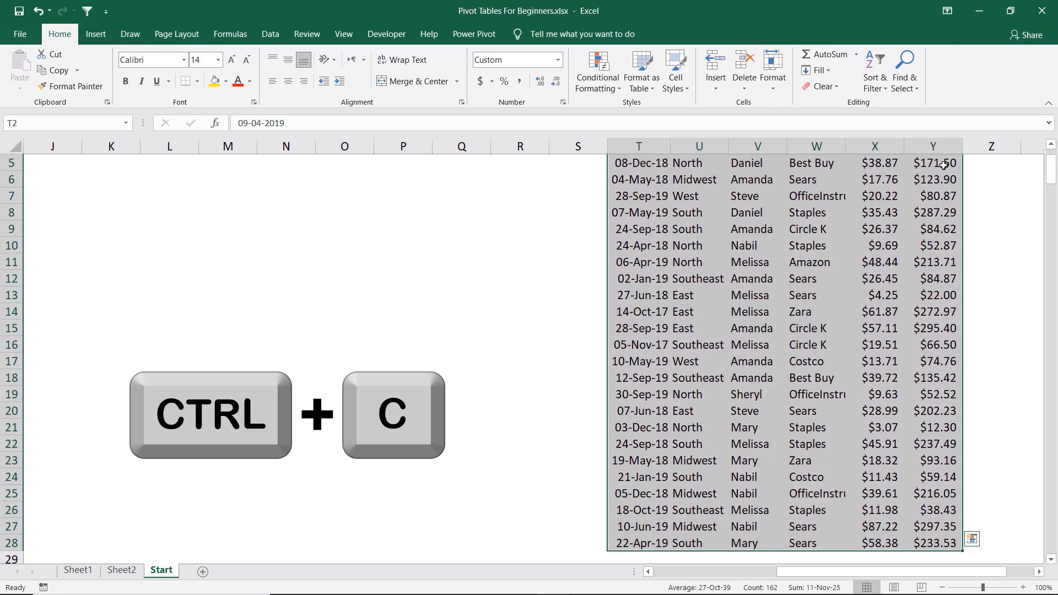
key(ctrl+c)
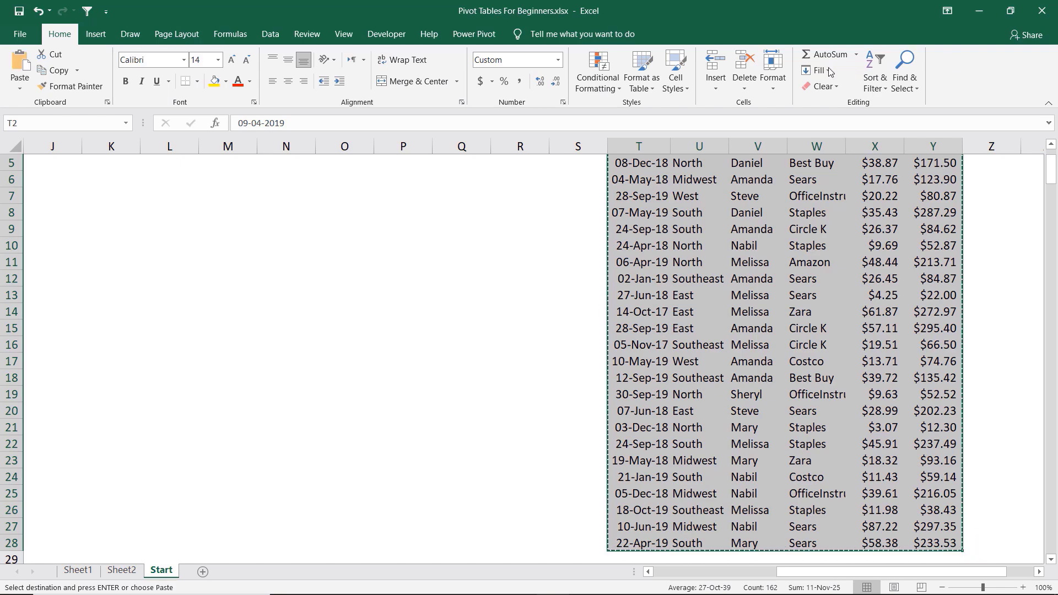
Step: Paste the copied records directly beneath the last row of the MyData table, starting at cell A325
drag(779, 571, 656, 572)
click(122, 431)
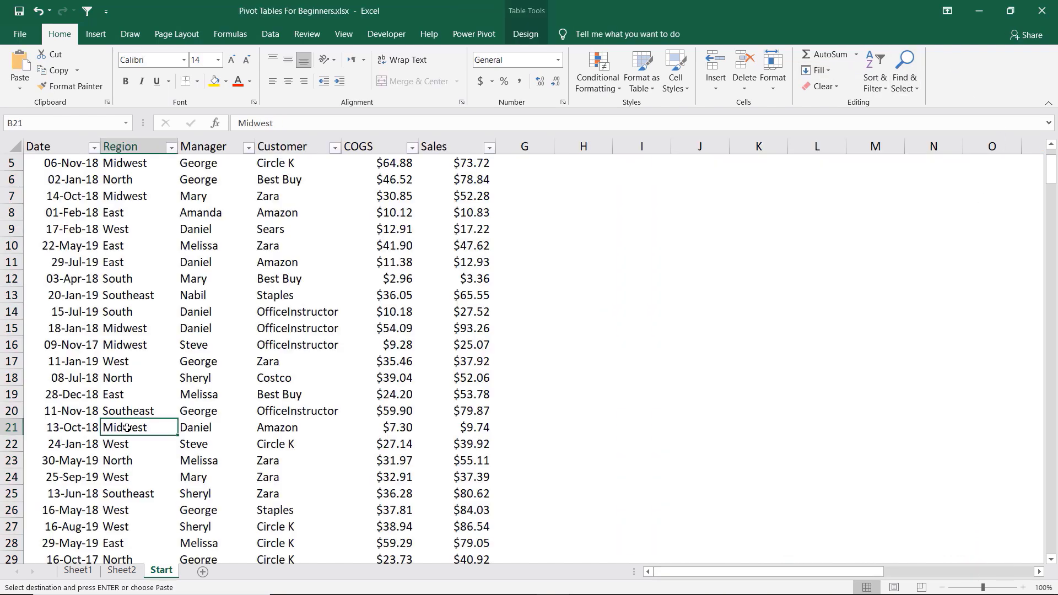
key(ctrl+Down)
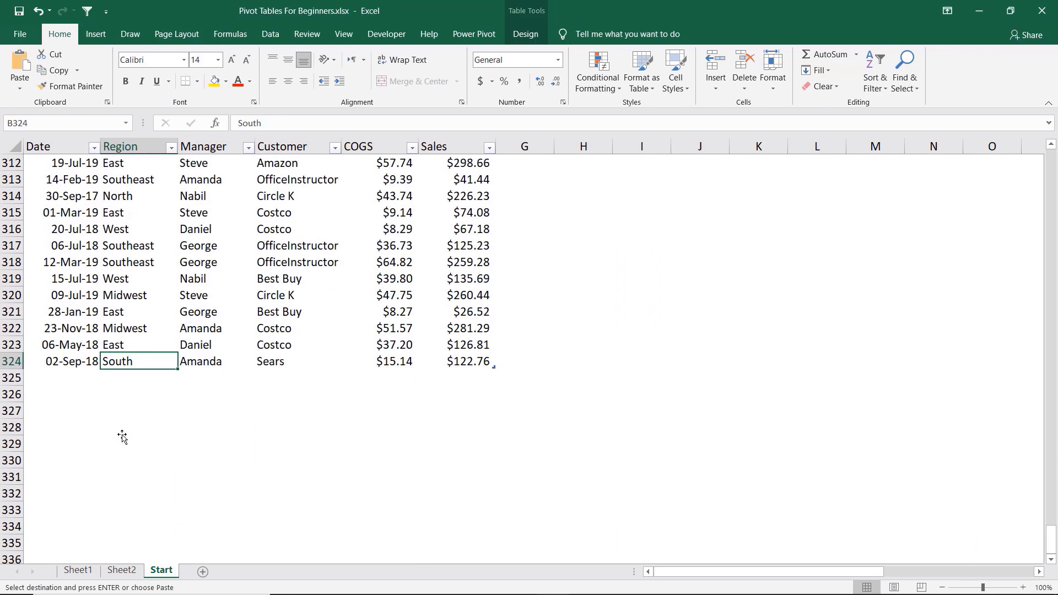
click(52, 375)
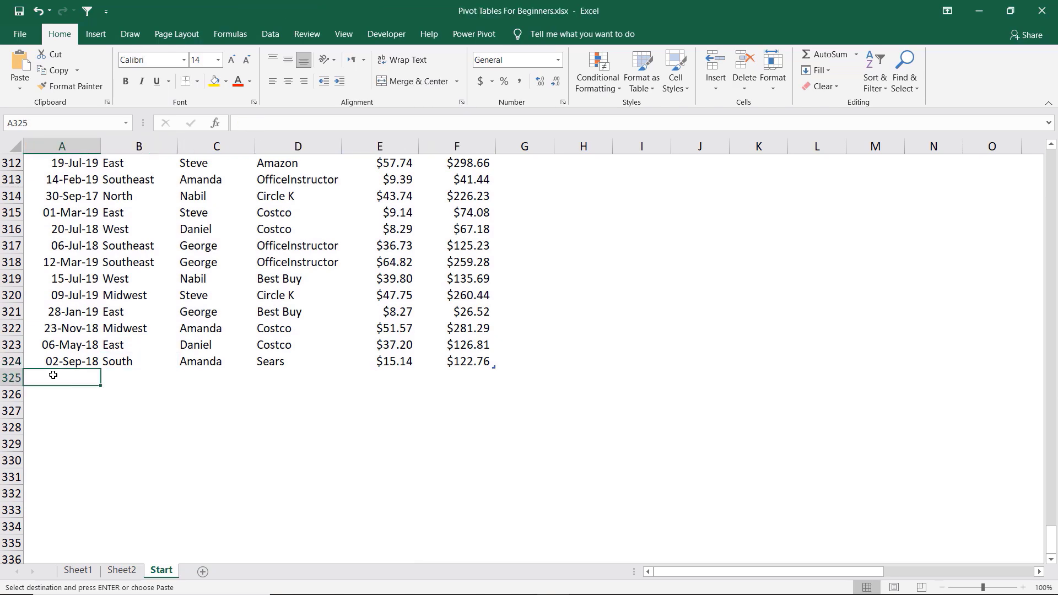
key(ctrl+v)
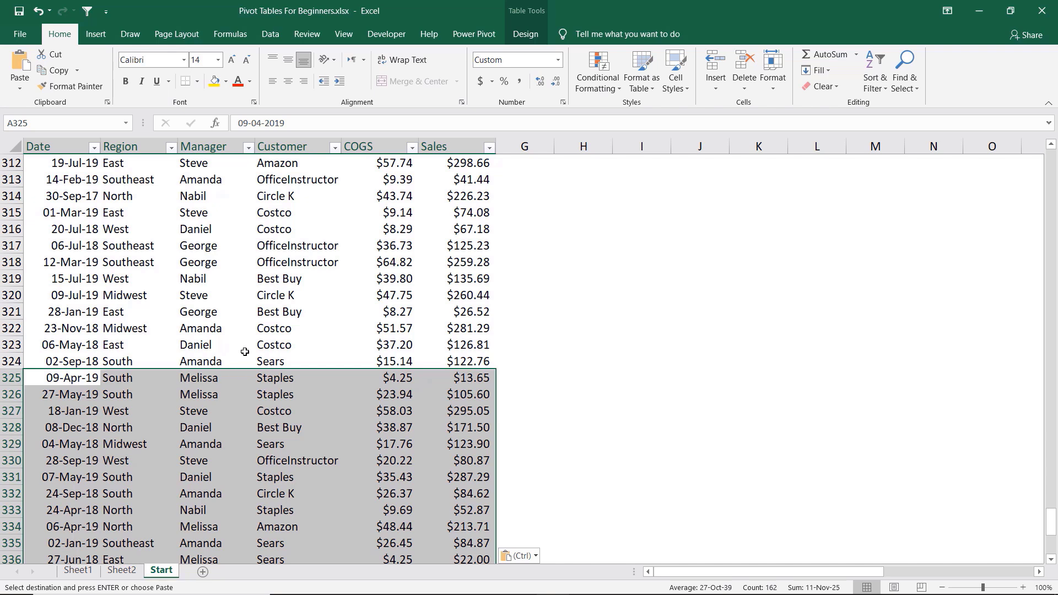
Step: Refresh the MyData-based PivotTable on Sheet2 to include the appended sales records
click(123, 571)
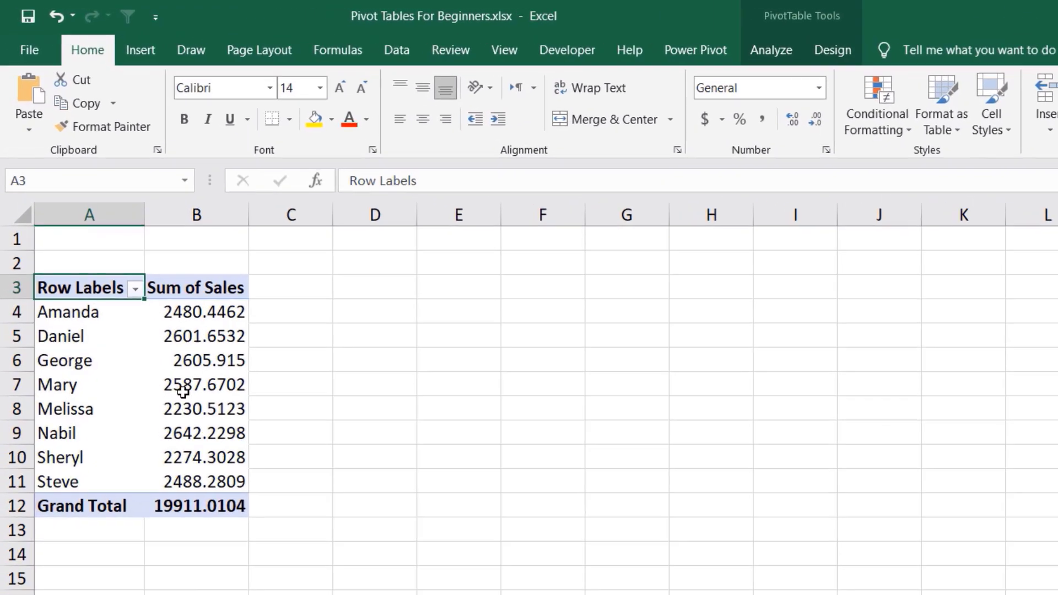
click(183, 391)
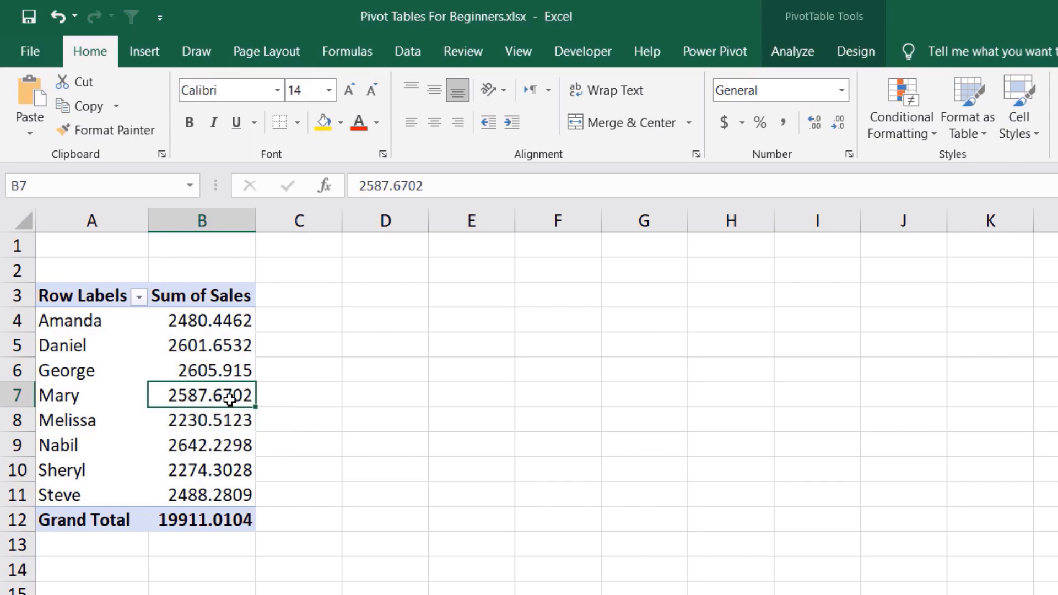
click(787, 48)
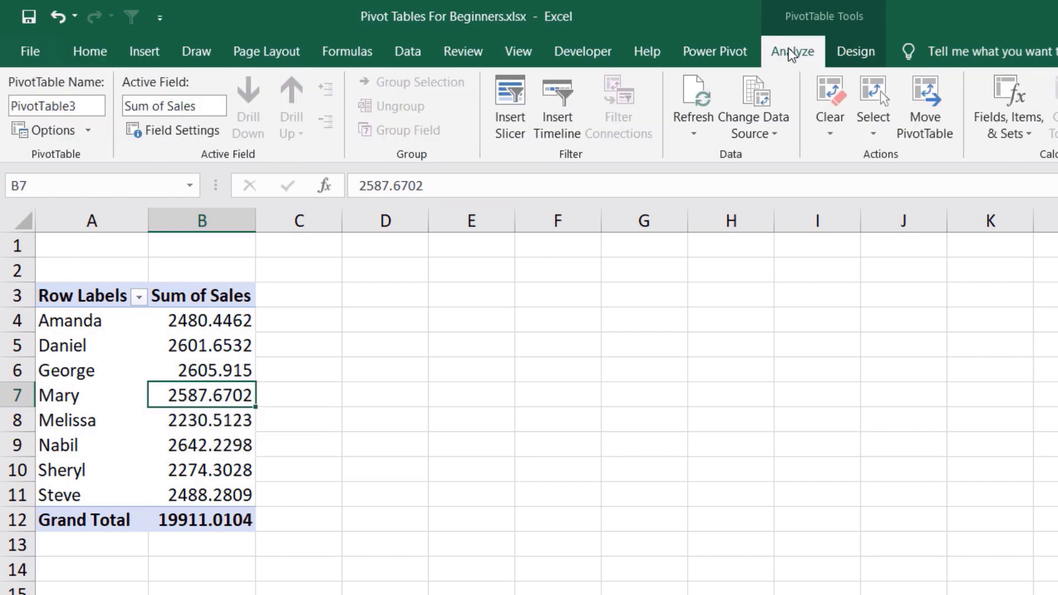
click(692, 108)
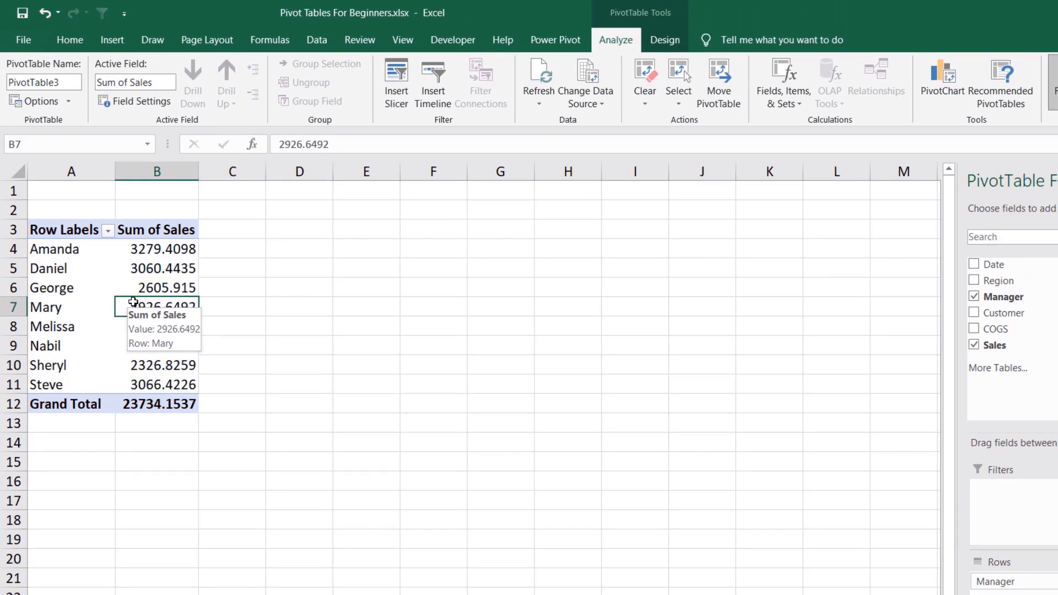
click(588, 77)
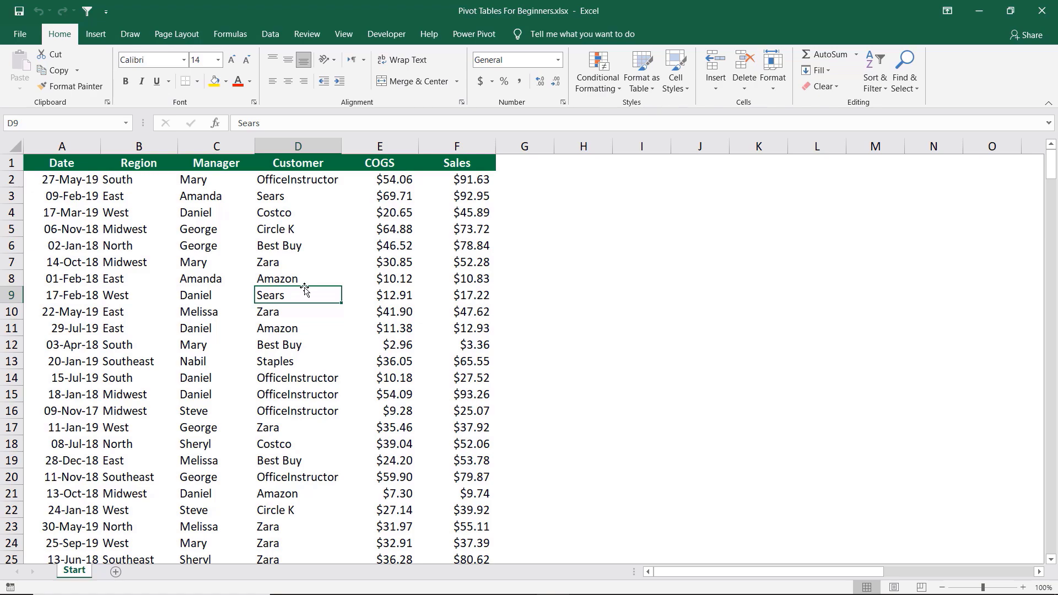
Step: Create the recommended Sum of Sales by Manager PivotTable from the Start sheet data, and add Region to its Columns area
click(95, 36)
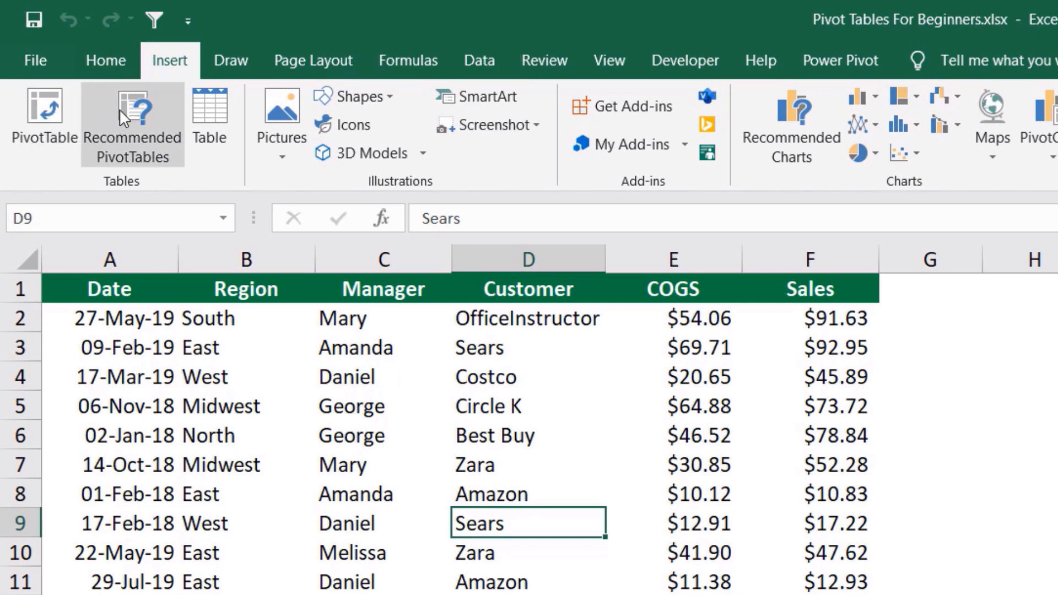
click(146, 100)
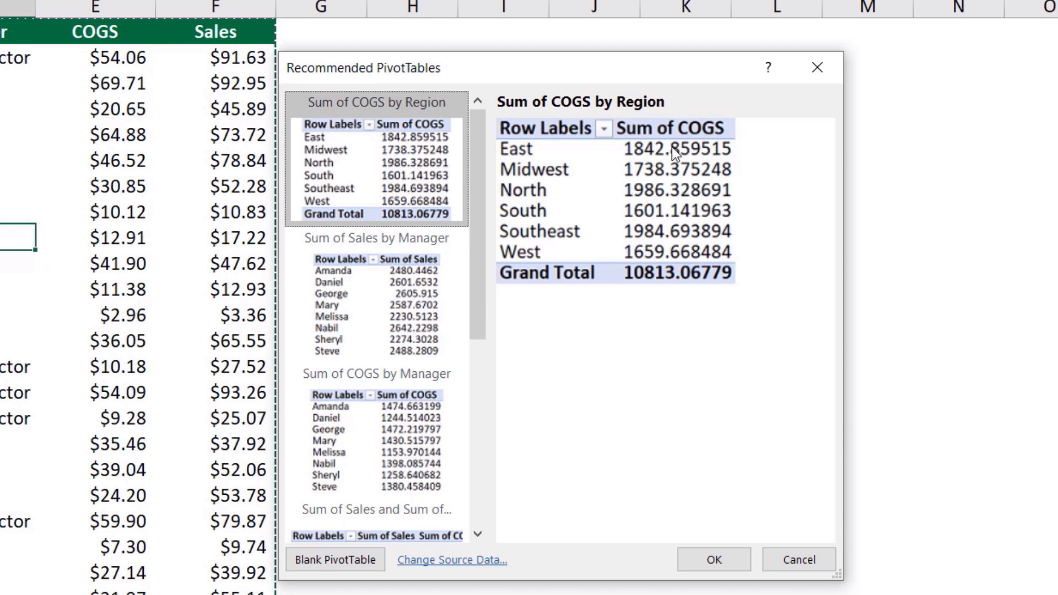
click(398, 282)
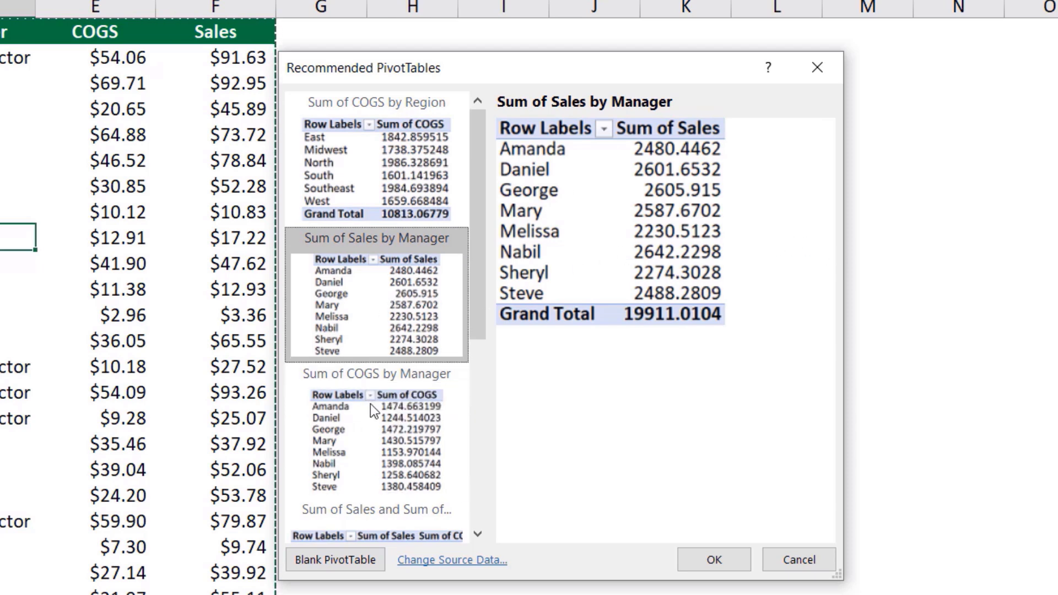
scroll(364, 433, down, 5)
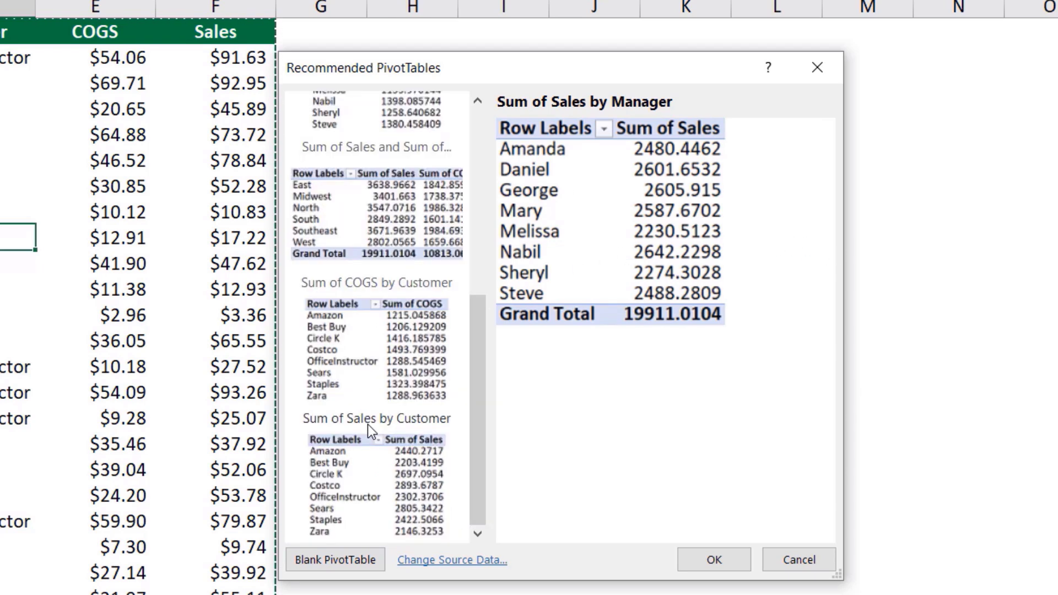
click(384, 224)
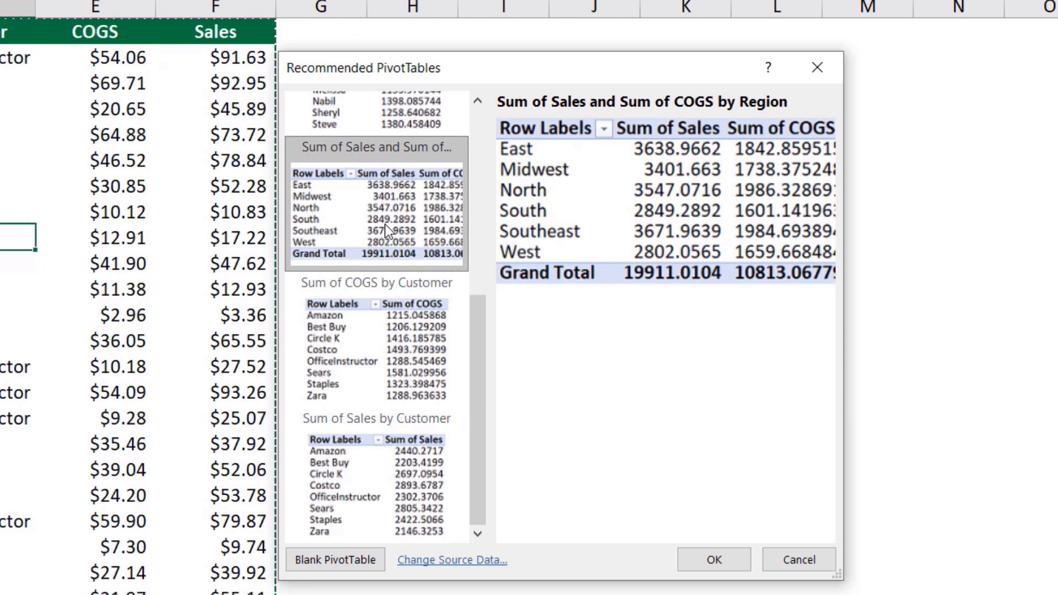
scroll(384, 223, up, 5)
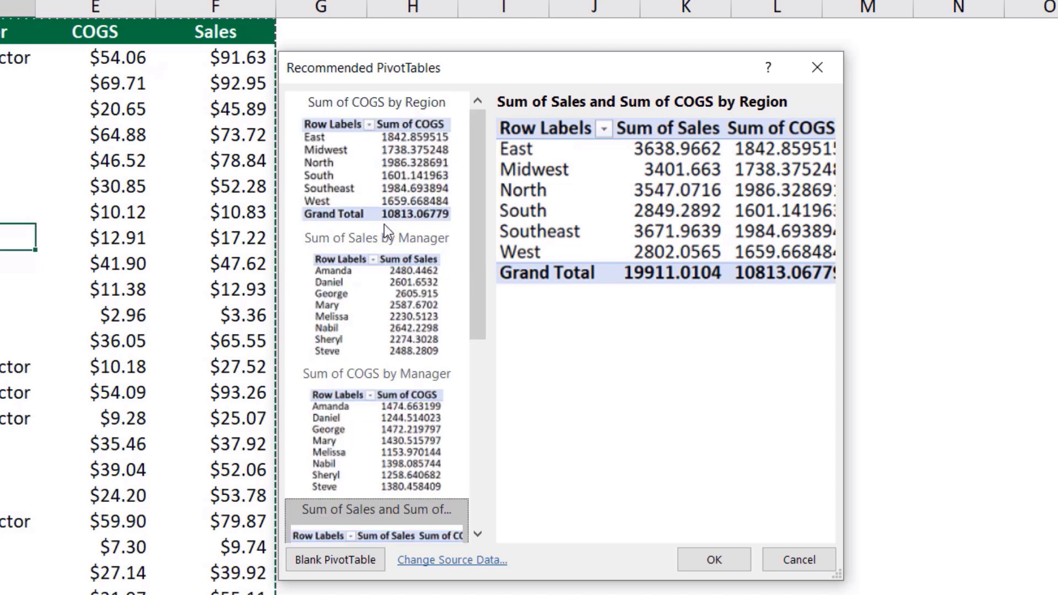
click(393, 276)
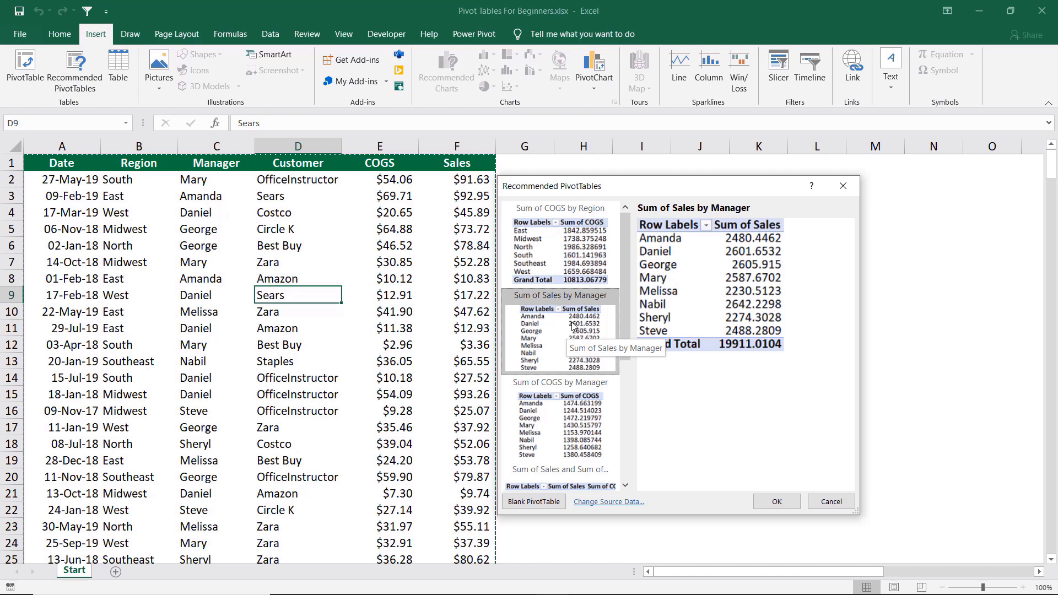
click(777, 501)
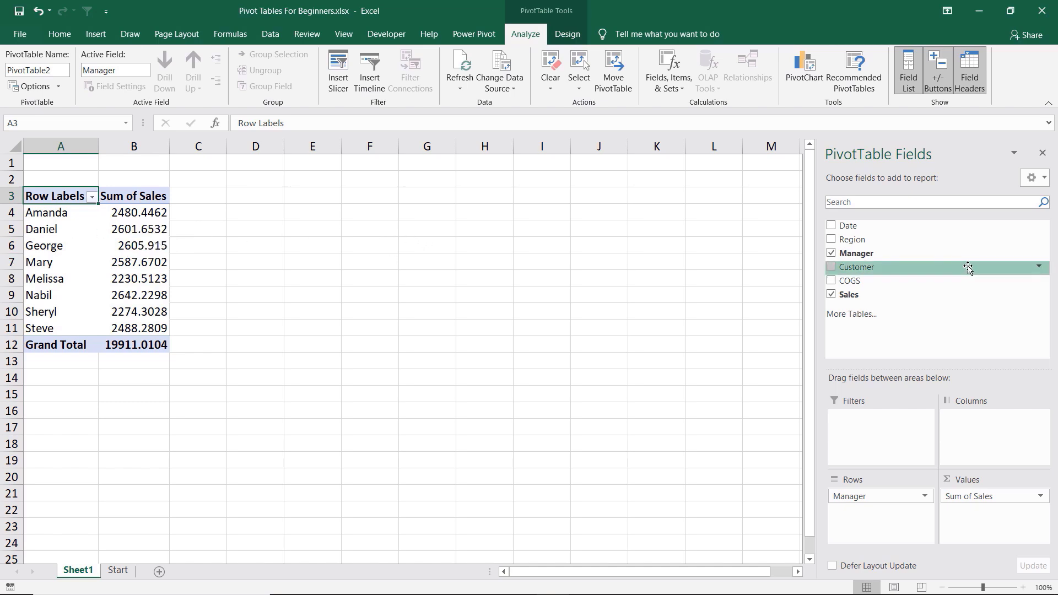
mouse_move(858, 242)
mouse_down()
mouse_move(854, 266)
mouse_move(1014, 405)
mouse_move(1019, 434)
mouse_move(1005, 427)
mouse_up()
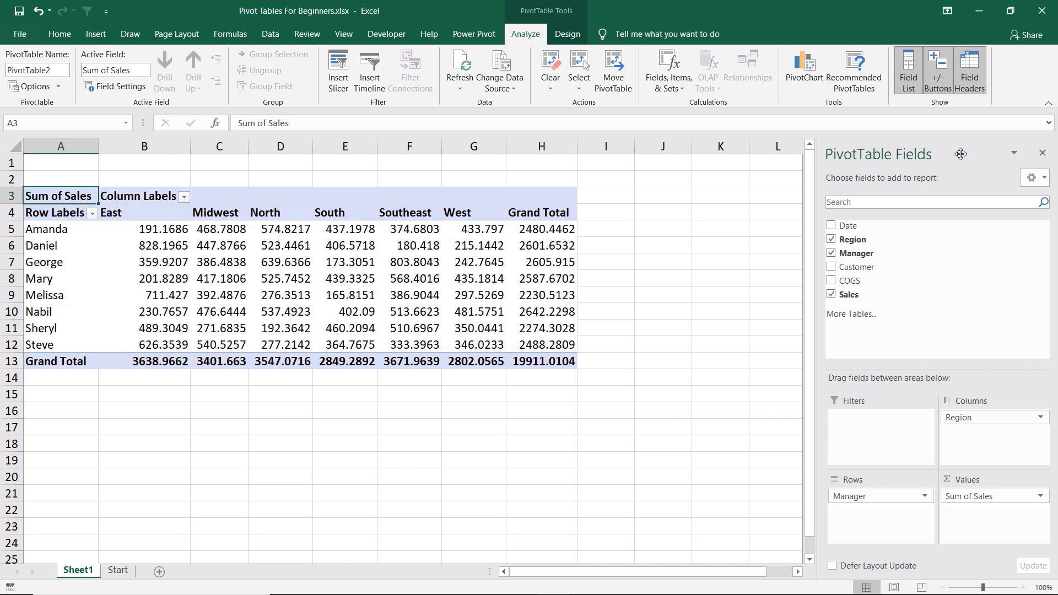
Step: Undock the PivotTable Fields pane, enlarge it as a floating pane over the sheet, and dock it again
drag(960, 154, 699, 190)
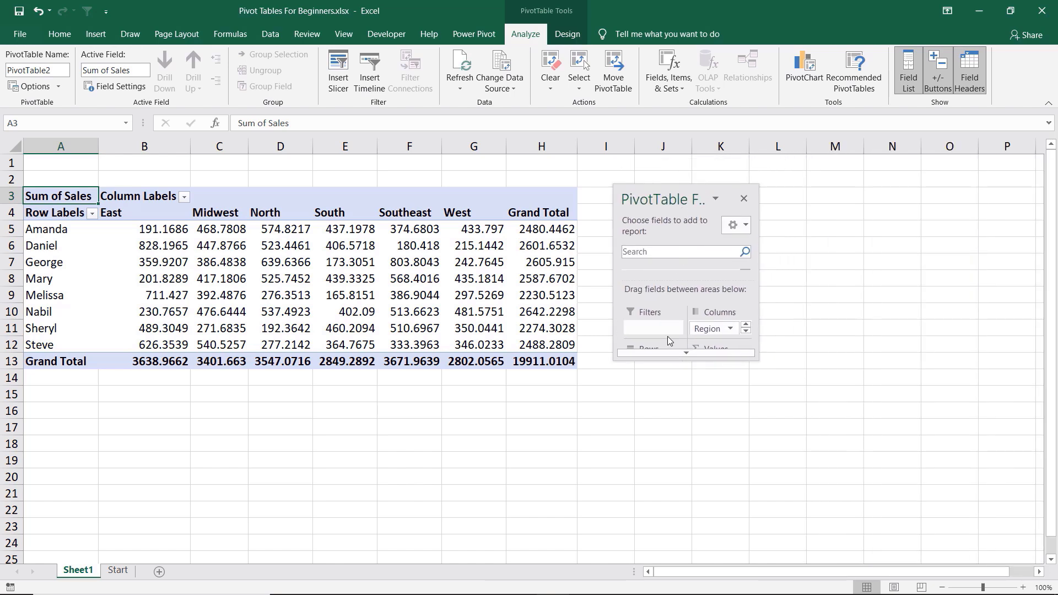
drag(673, 357, 661, 515)
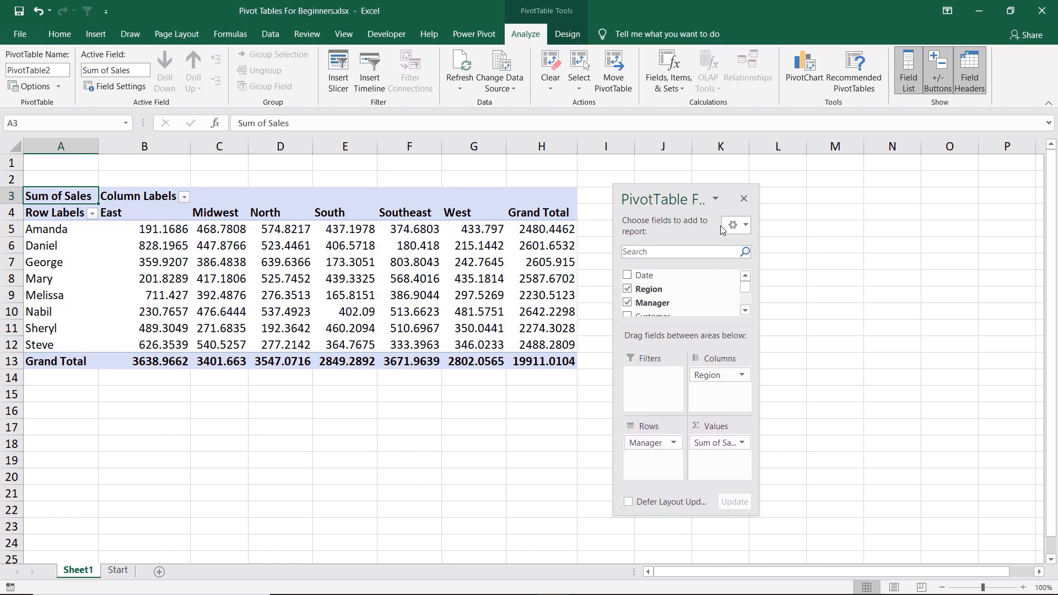
drag(710, 185, 715, 57)
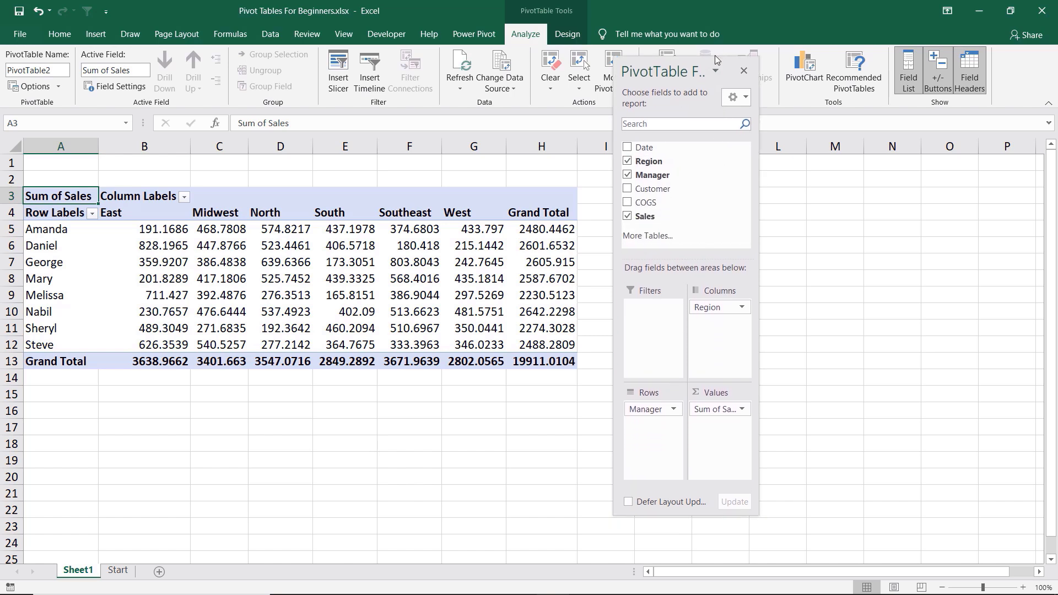
double_click(687, 76)
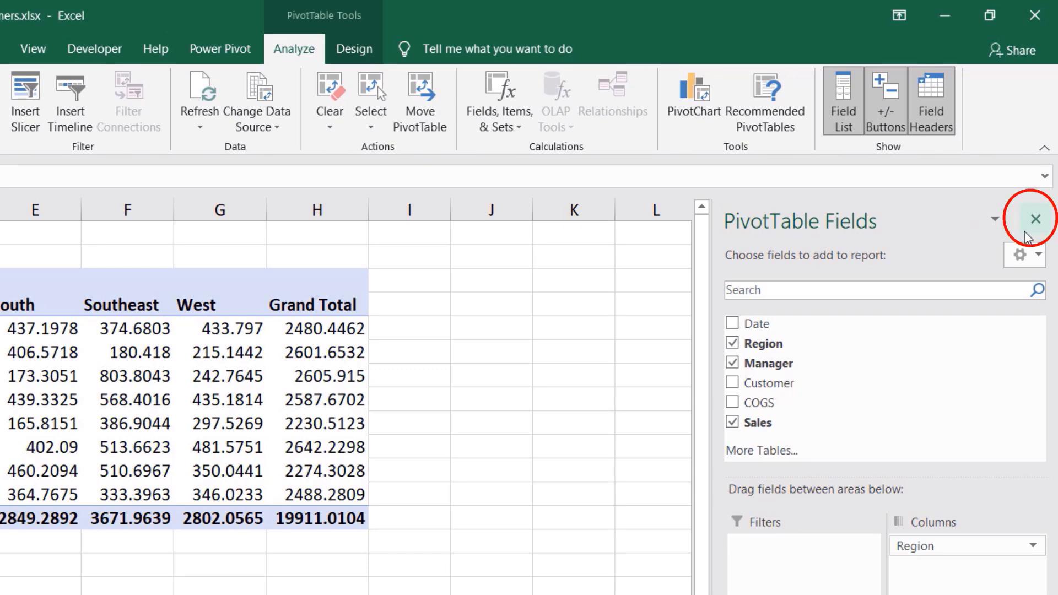
Step: Close and reopen the PivotTable Fields pane in different ways, leaving it hidden
click(1036, 220)
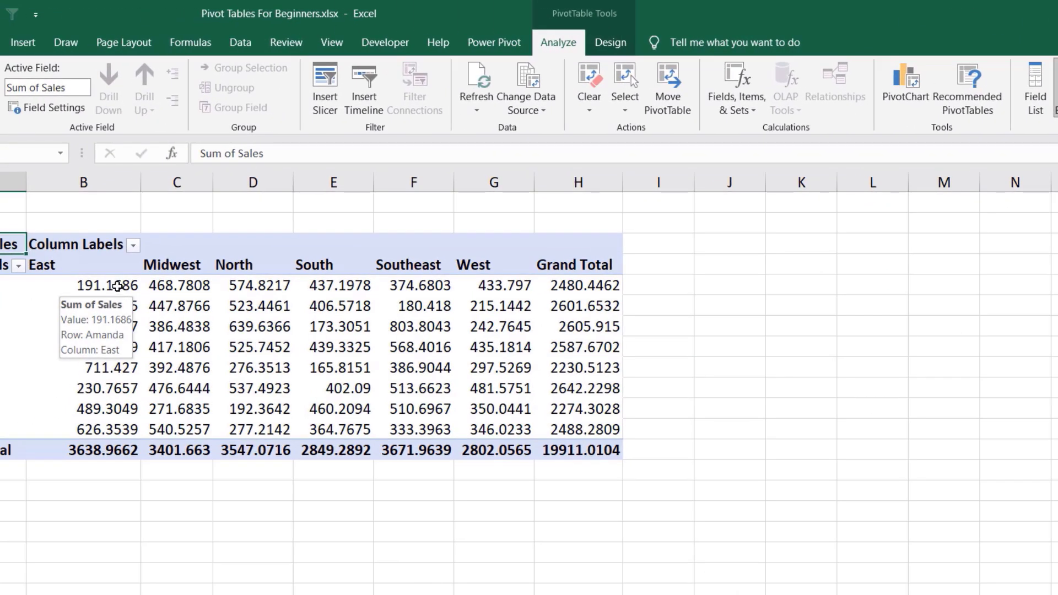
right_click(118, 286)
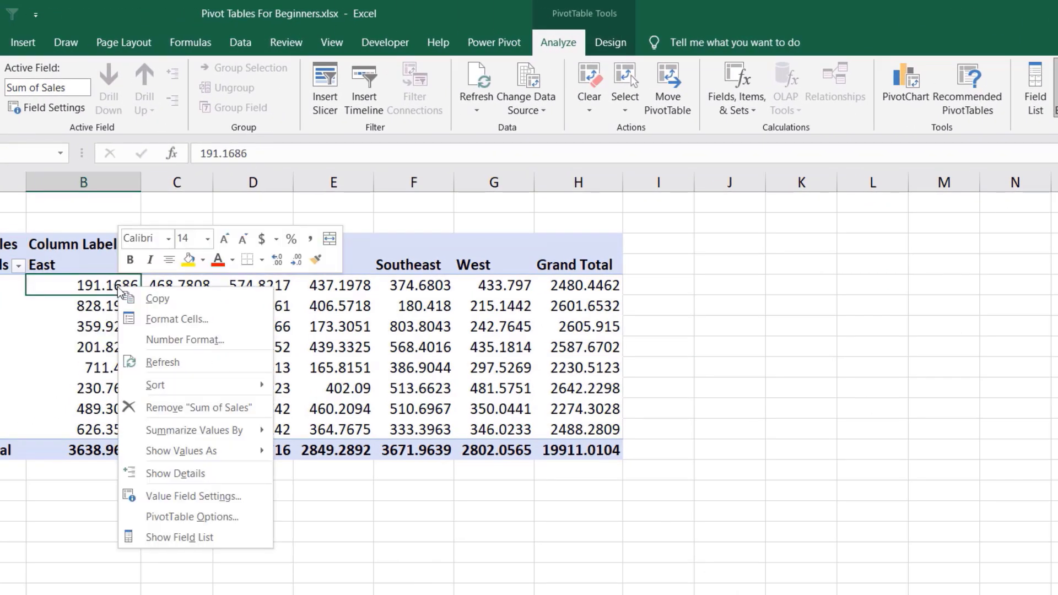
click(180, 537)
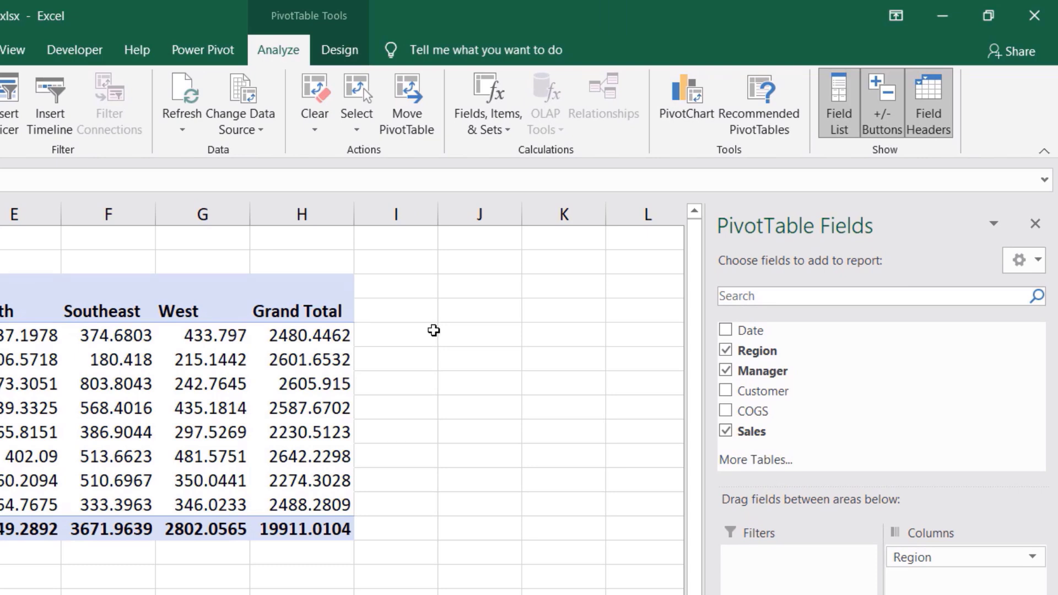
click(838, 90)
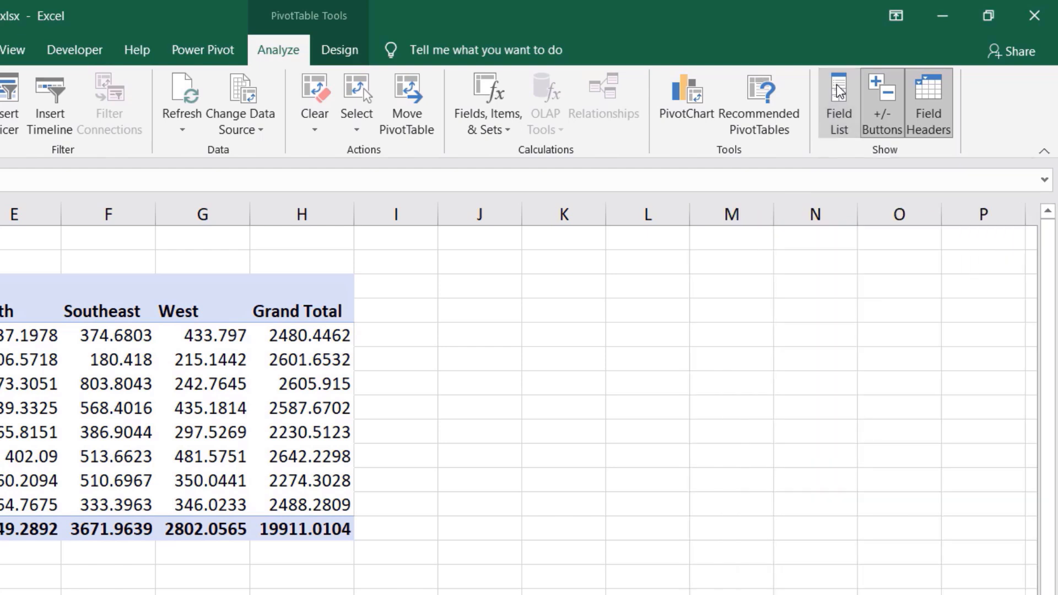
click(838, 91)
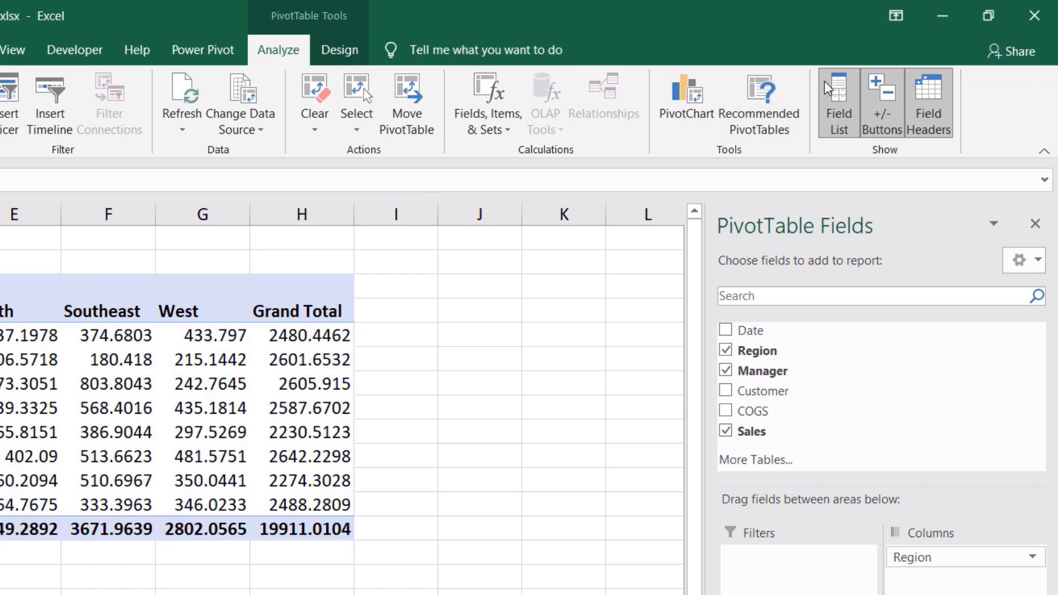
click(846, 90)
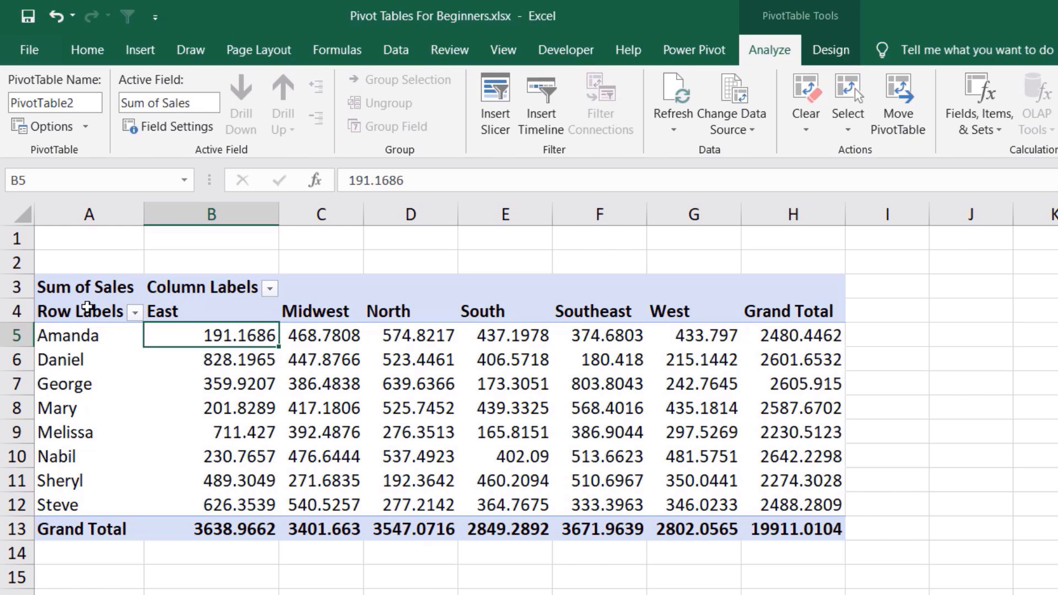
Step: Change the PivotTable's report layout to Tabular Form to replace the generic Row Labels and Column Labels headings with field names
click(87, 307)
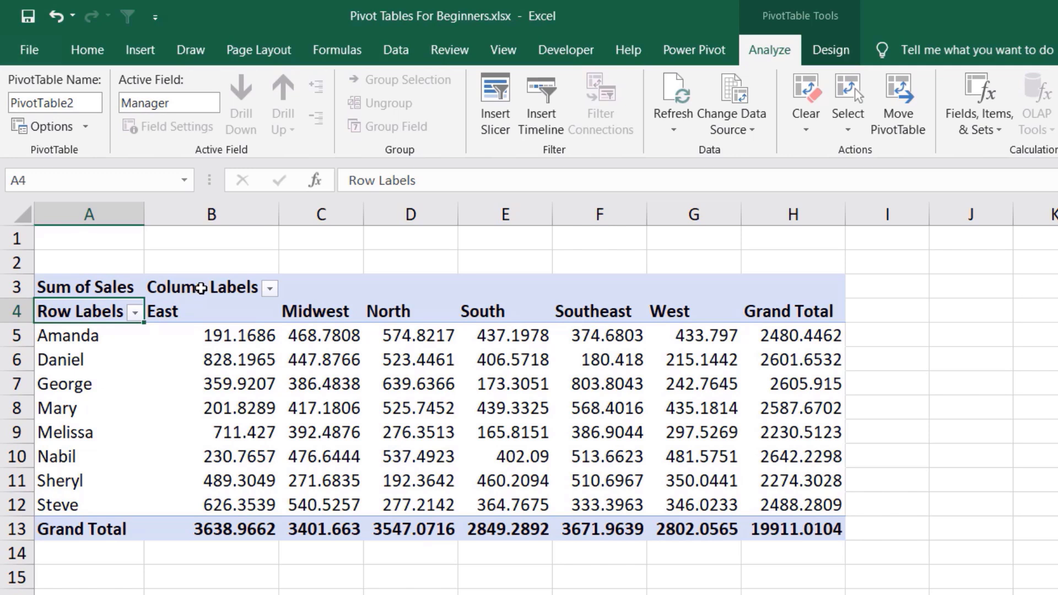
click(202, 287)
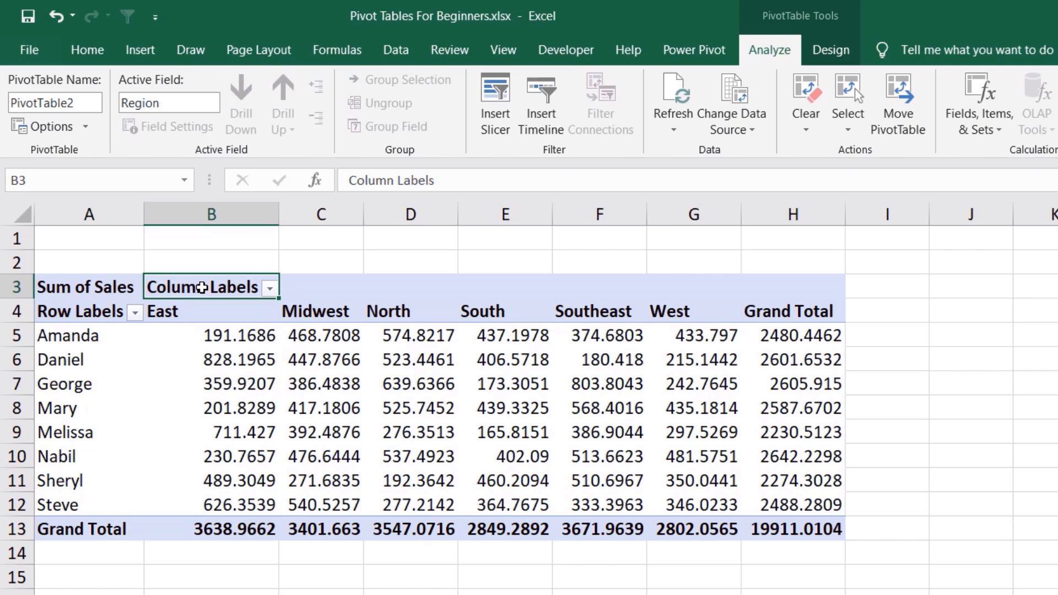
mouse_move(203, 376)
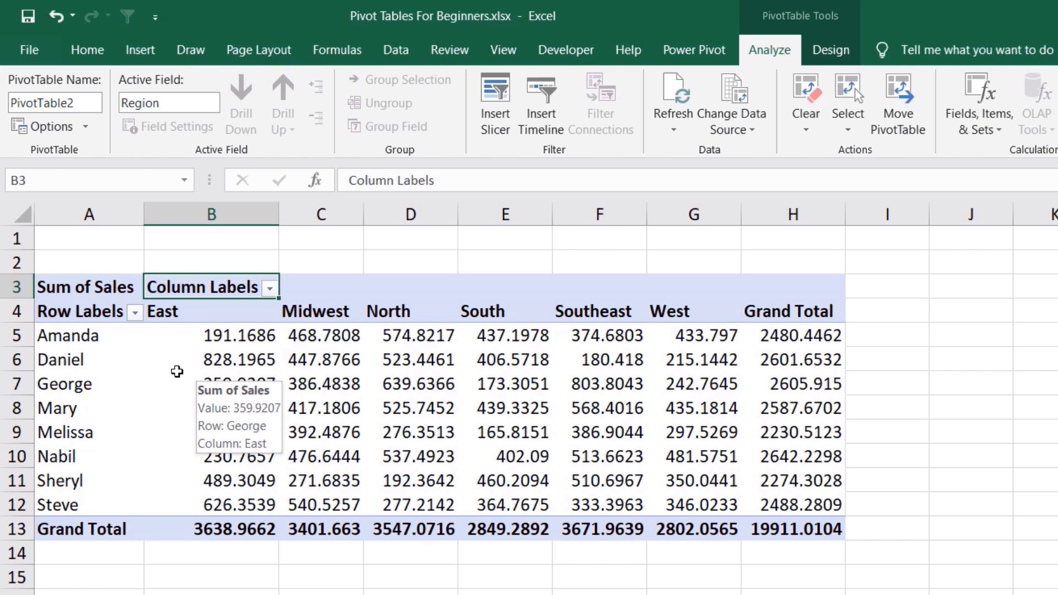
click(844, 50)
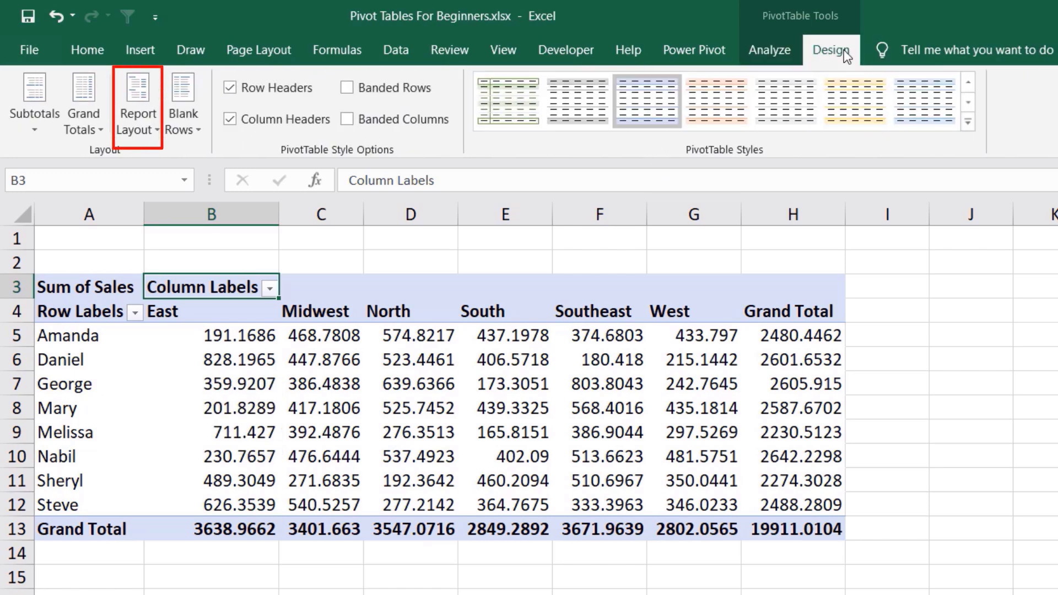
click(158, 131)
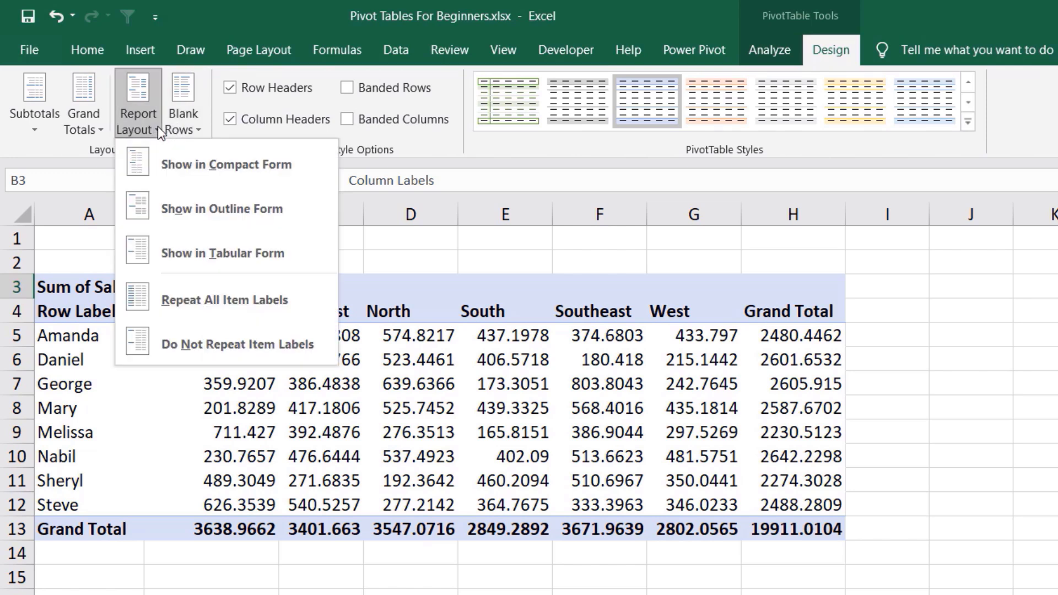
click(295, 249)
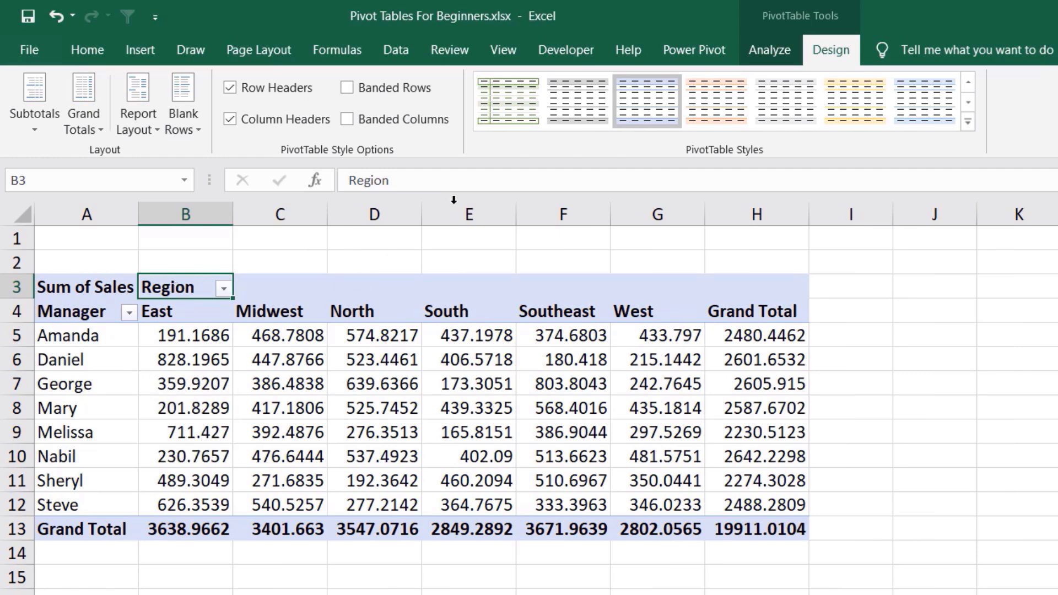
Step: Hide the PivotTable's field headers and show them again
click(752, 50)
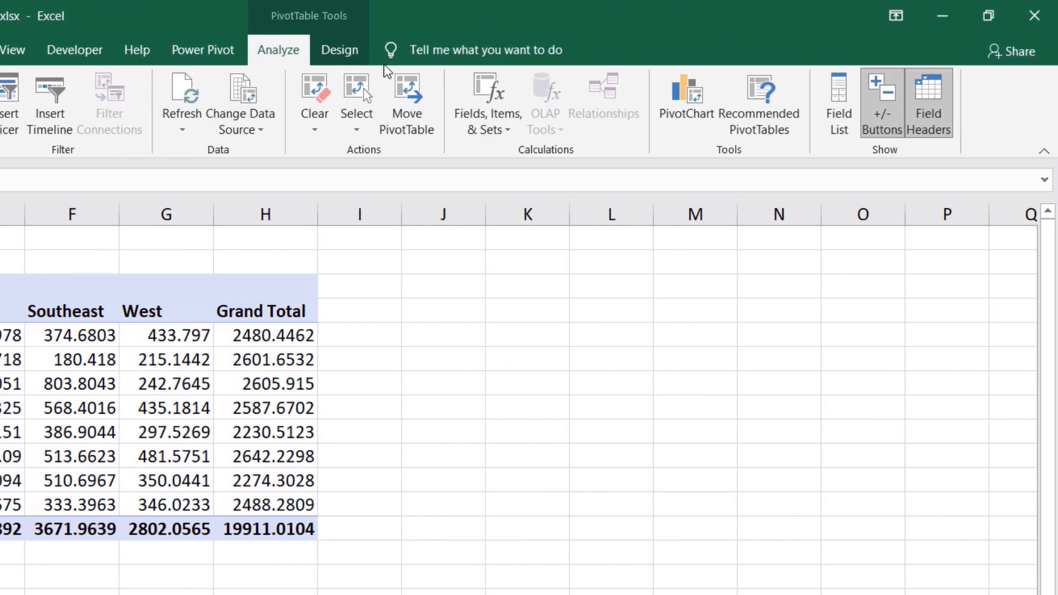
click(929, 108)
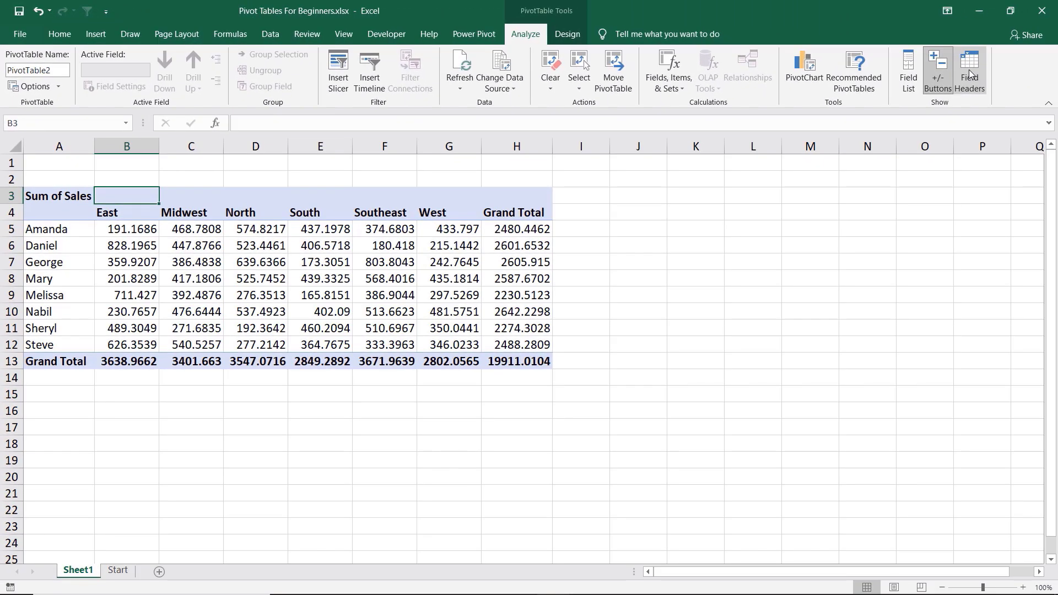
click(968, 69)
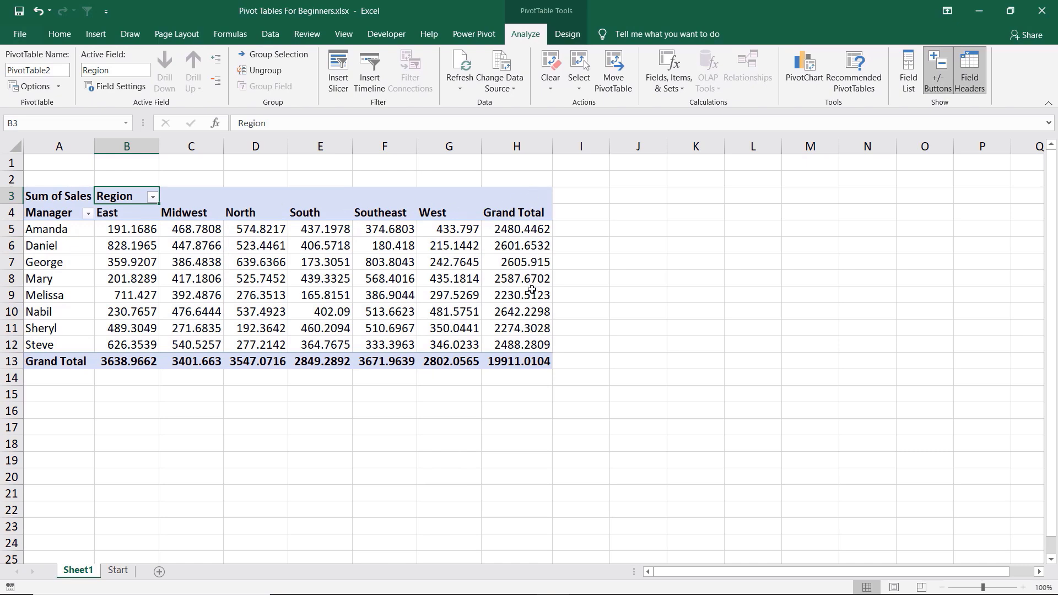
Step: Turn off the PivotTable's grand totals for rows and columns, and turn them back on for rows only
mouse_move(530, 298)
mouse_move(234, 264)
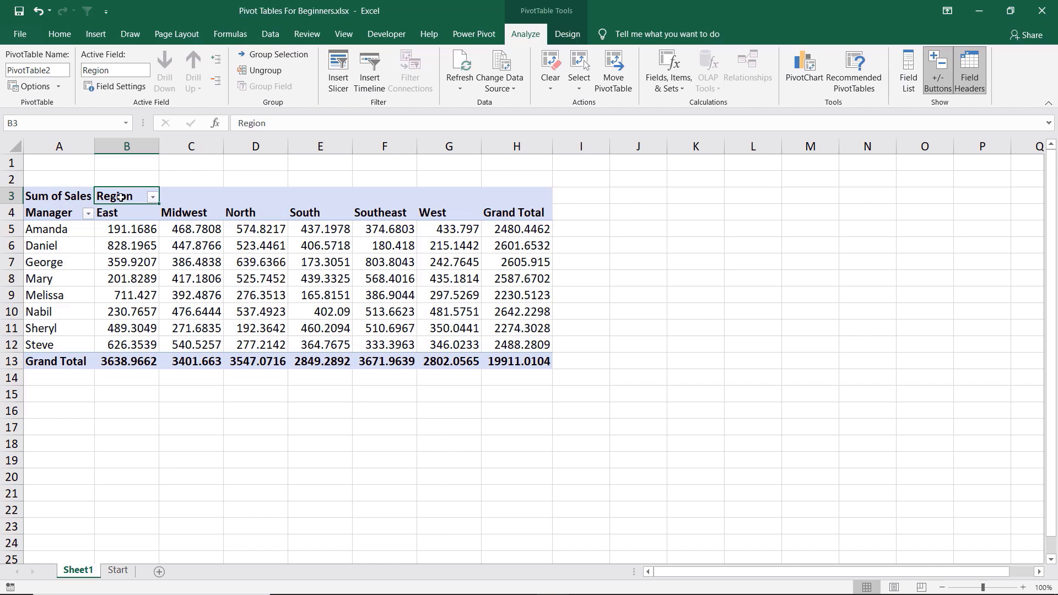
click(569, 32)
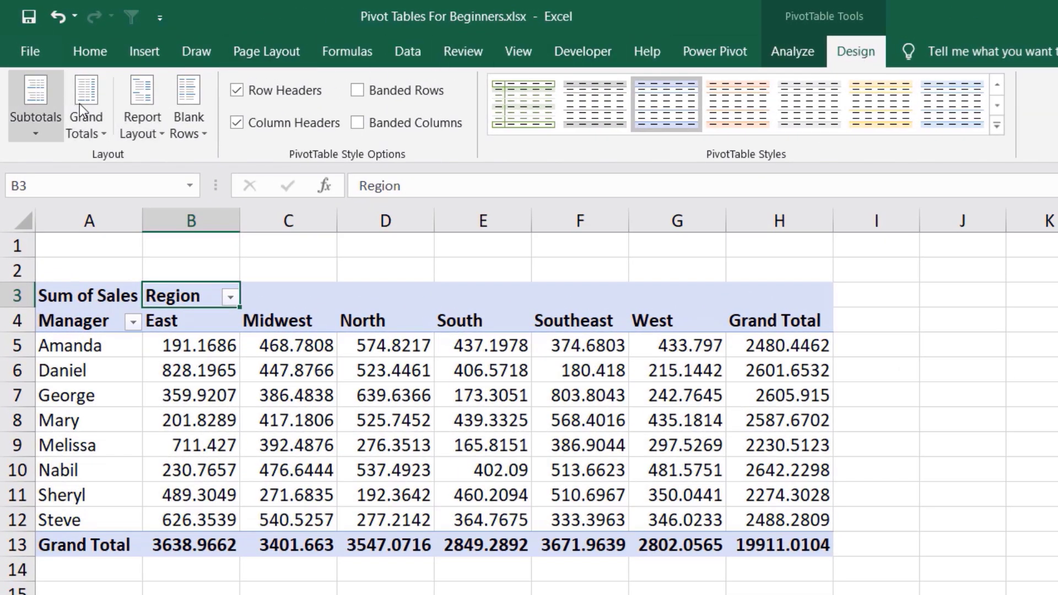
click(102, 131)
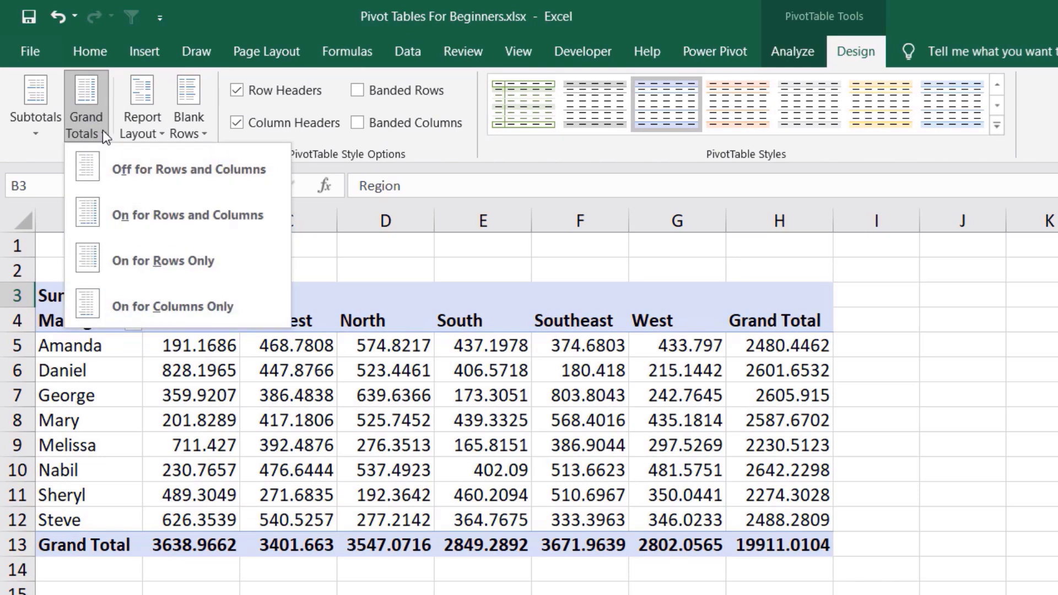
click(143, 169)
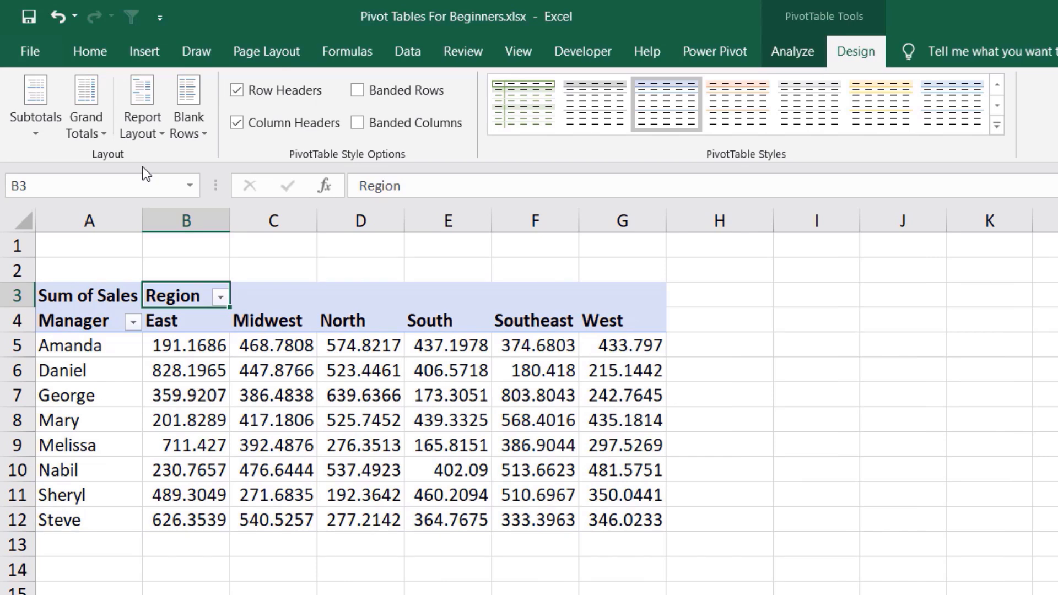
click(99, 134)
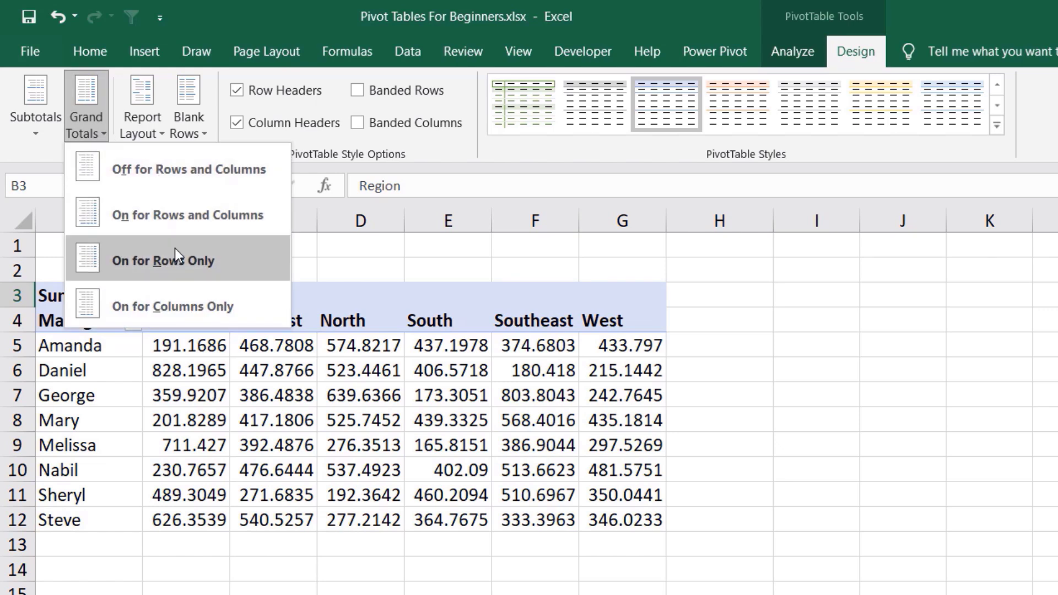
click(154, 260)
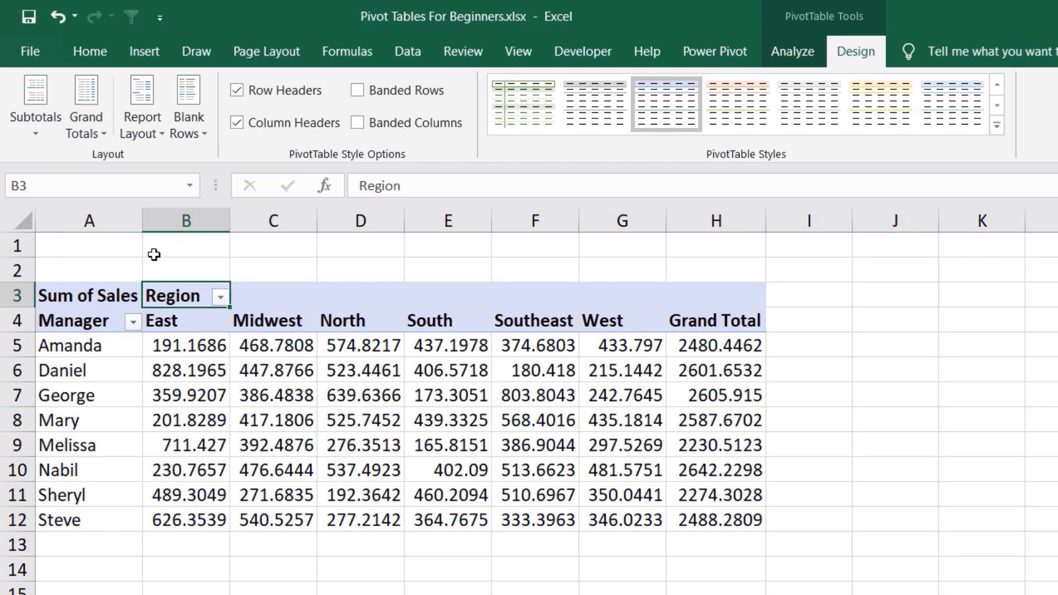
Step: Switch the PivotTable's grand totals to columns only, and turn them on for both rows and columns
click(102, 133)
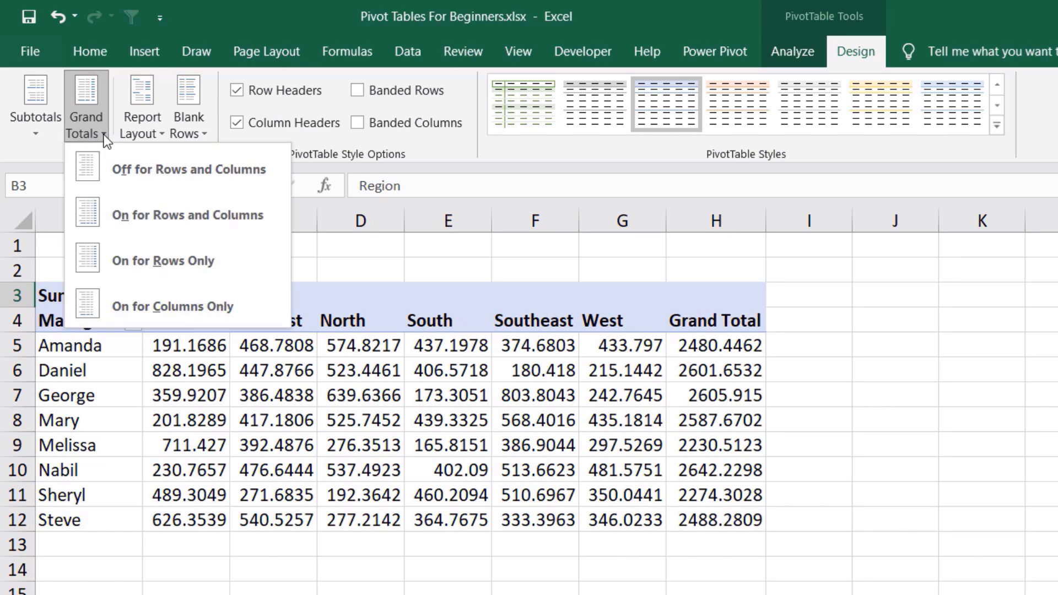
click(140, 306)
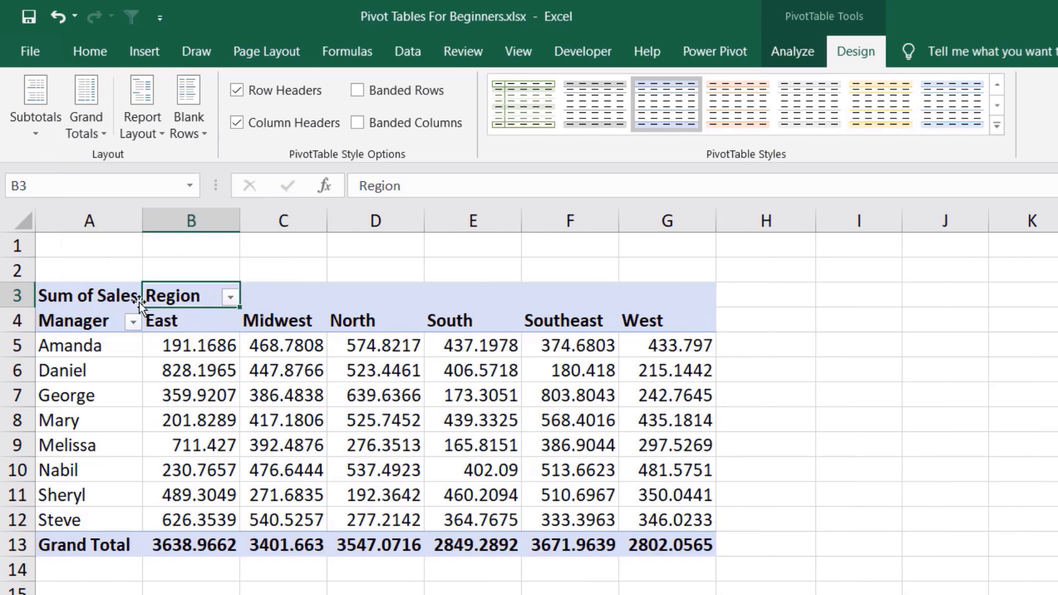
click(98, 133)
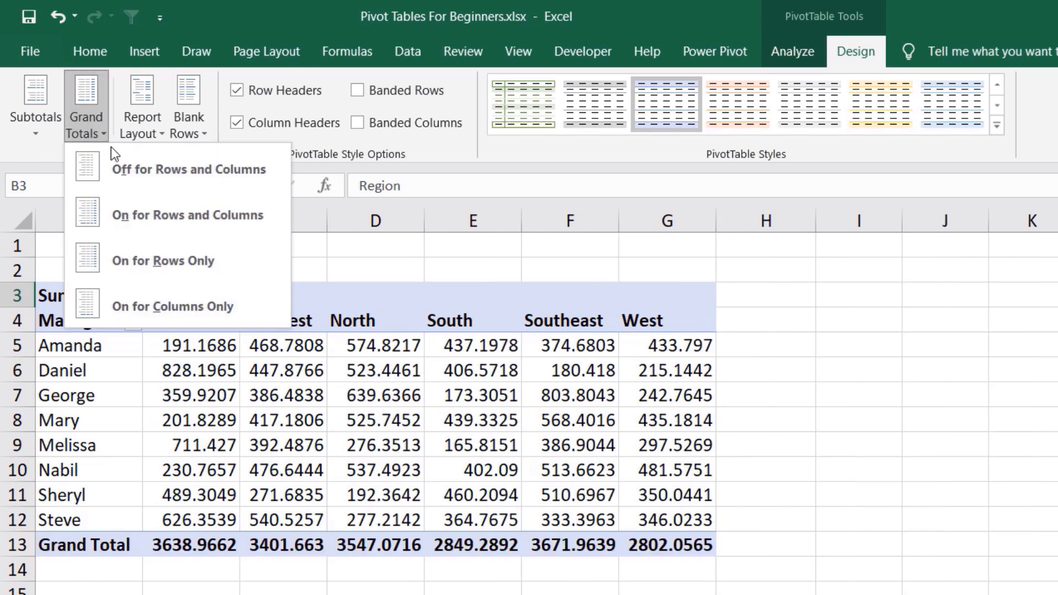
click(111, 214)
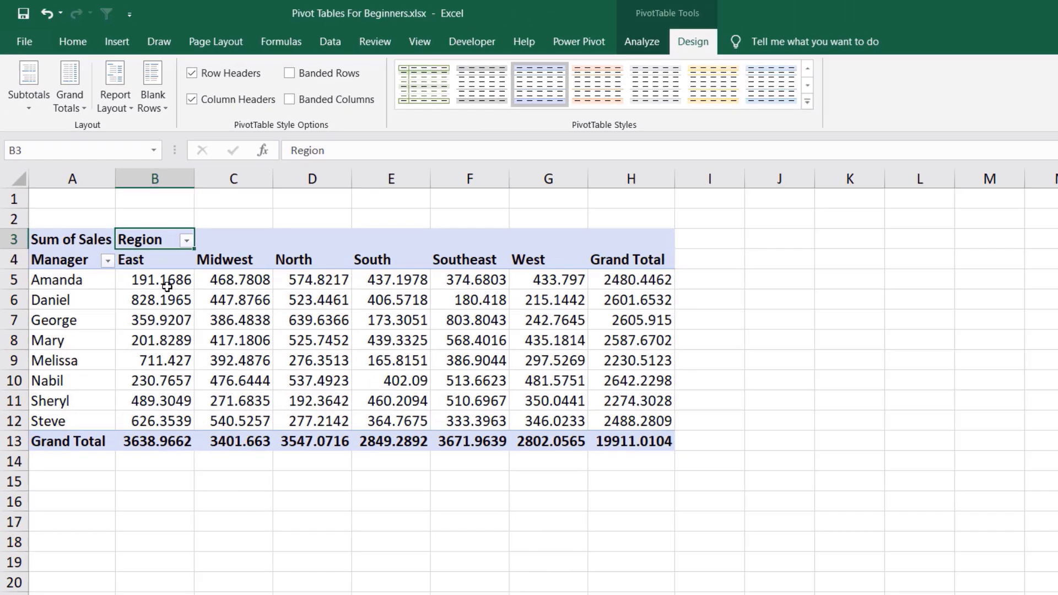
Step: Show the PivotTable field list and move Region from the Columns area to the Rows area above Manager
mouse_move(205, 353)
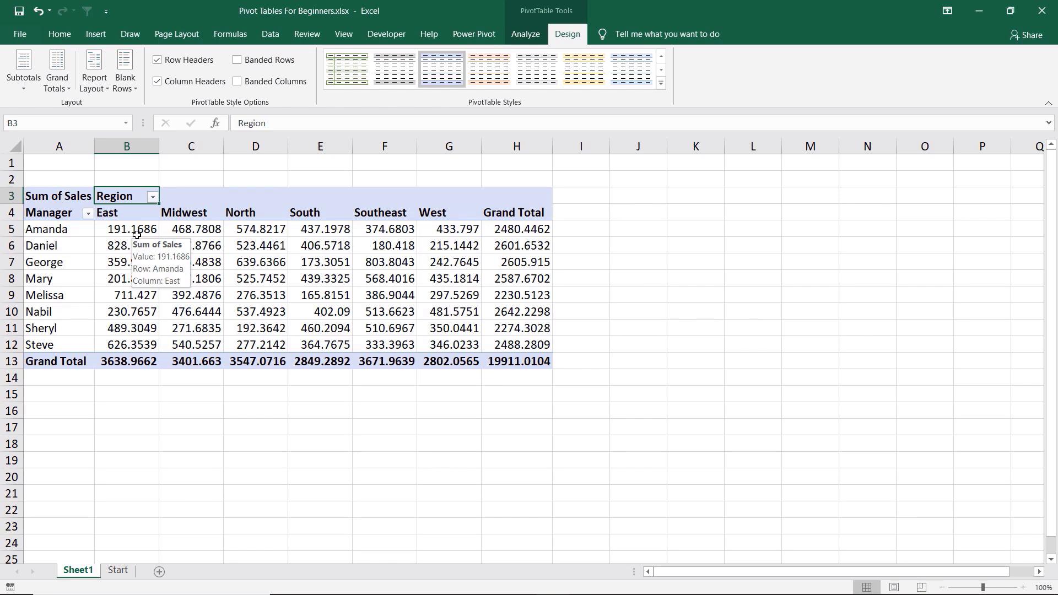
mouse_move(137, 216)
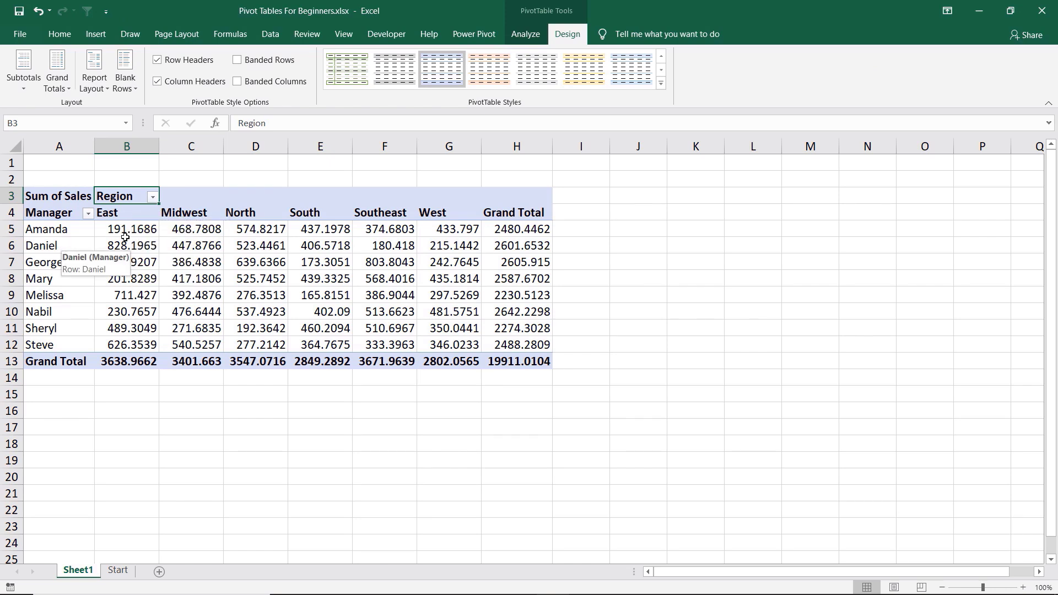
mouse_move(129, 233)
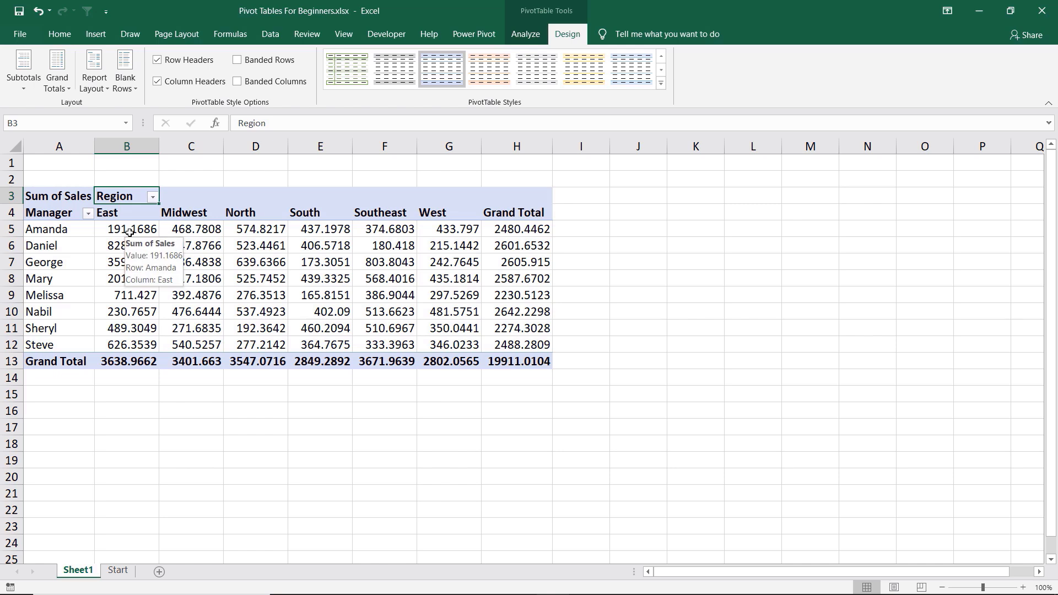
click(129, 232)
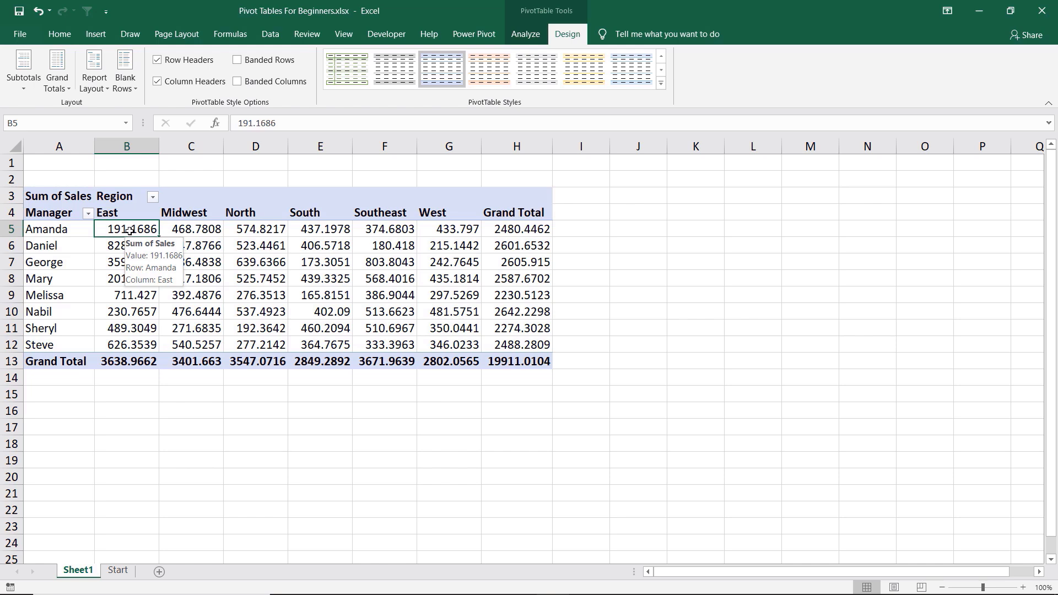
right_click(130, 233)
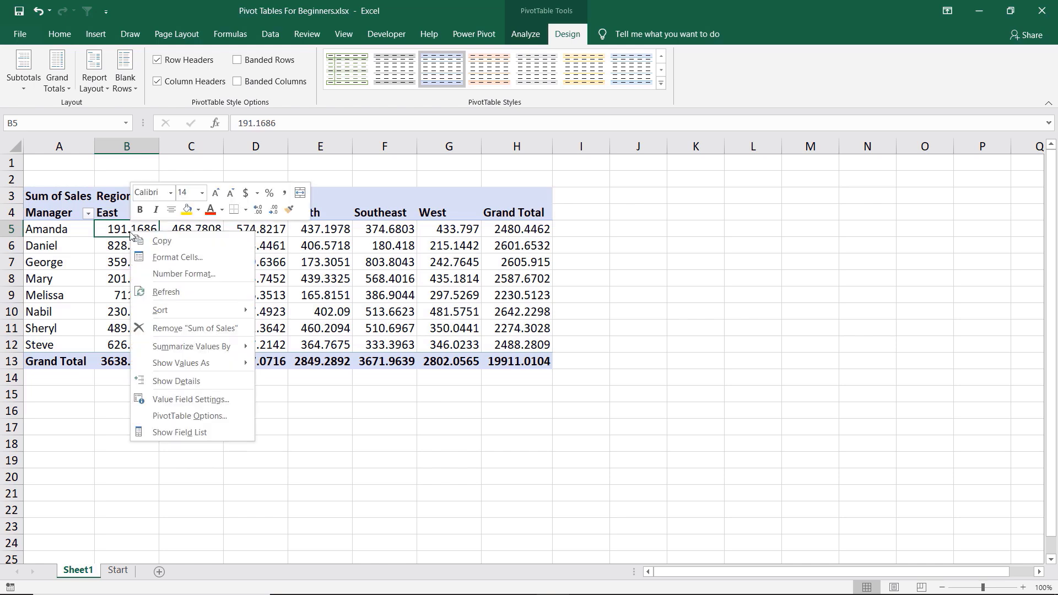
click(158, 433)
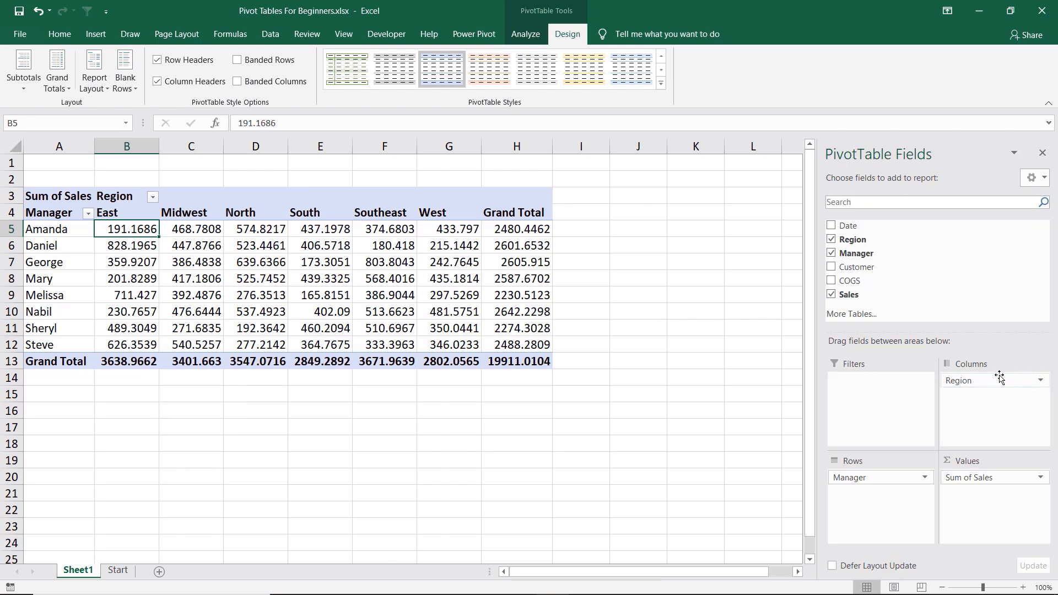
drag(985, 384, 855, 477)
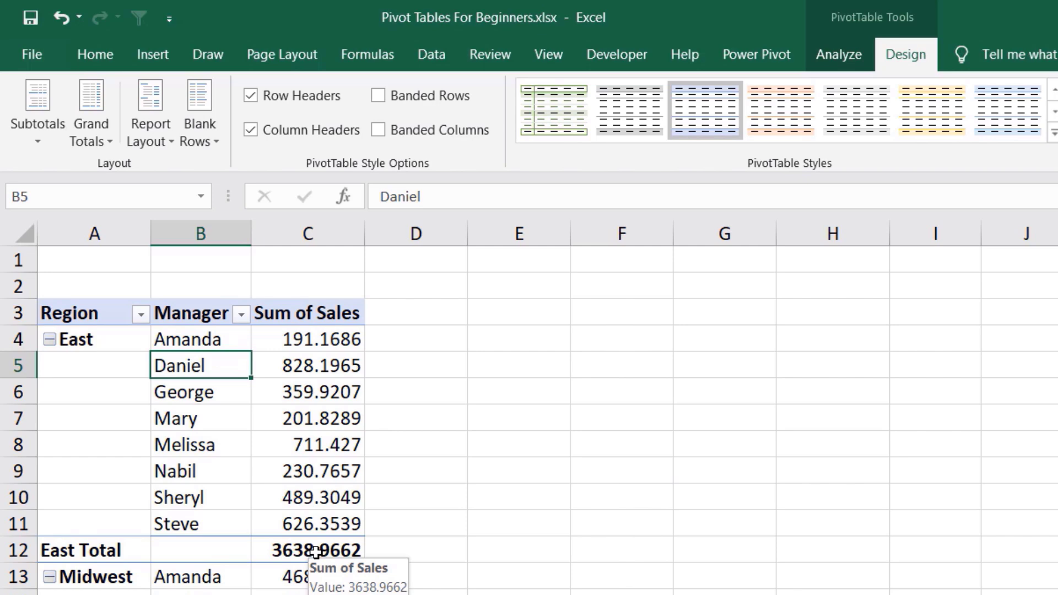
Step: Turn off the PivotTable's region subtotals, and show them again at the bottom of each group
click(29, 138)
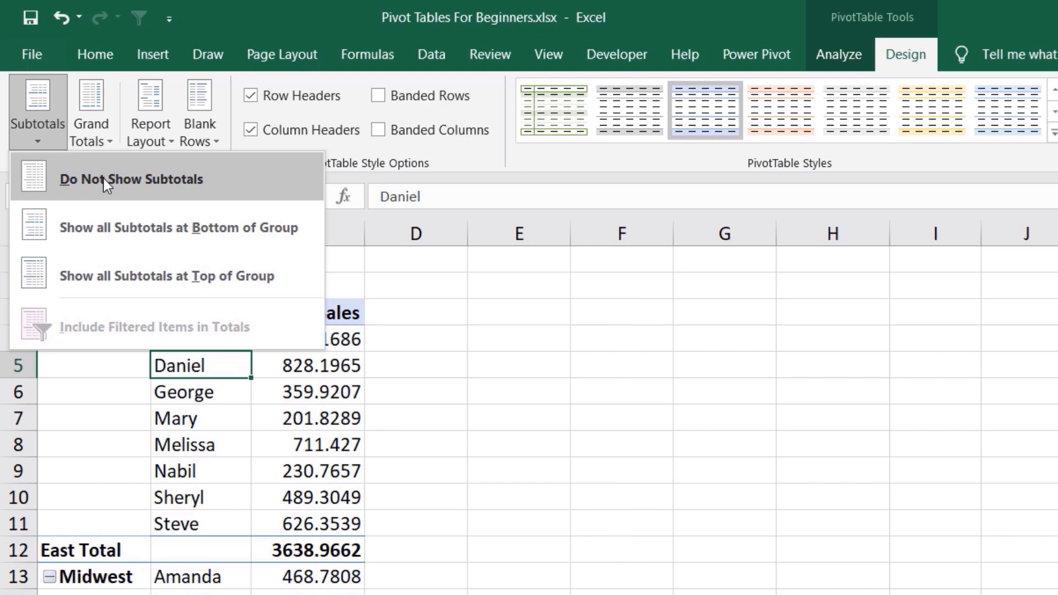
click(105, 182)
click(33, 140)
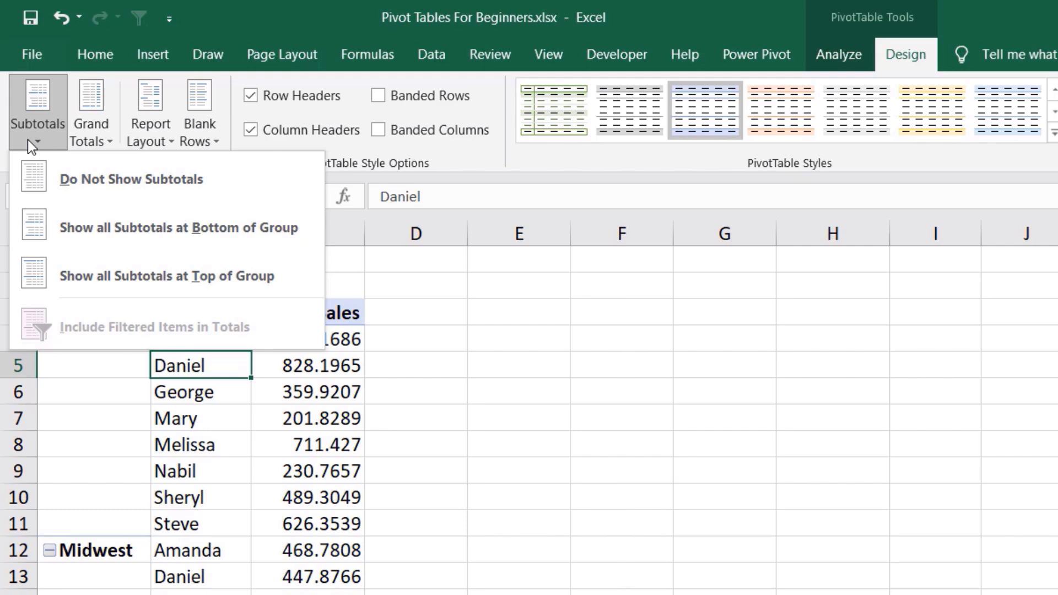
click(110, 231)
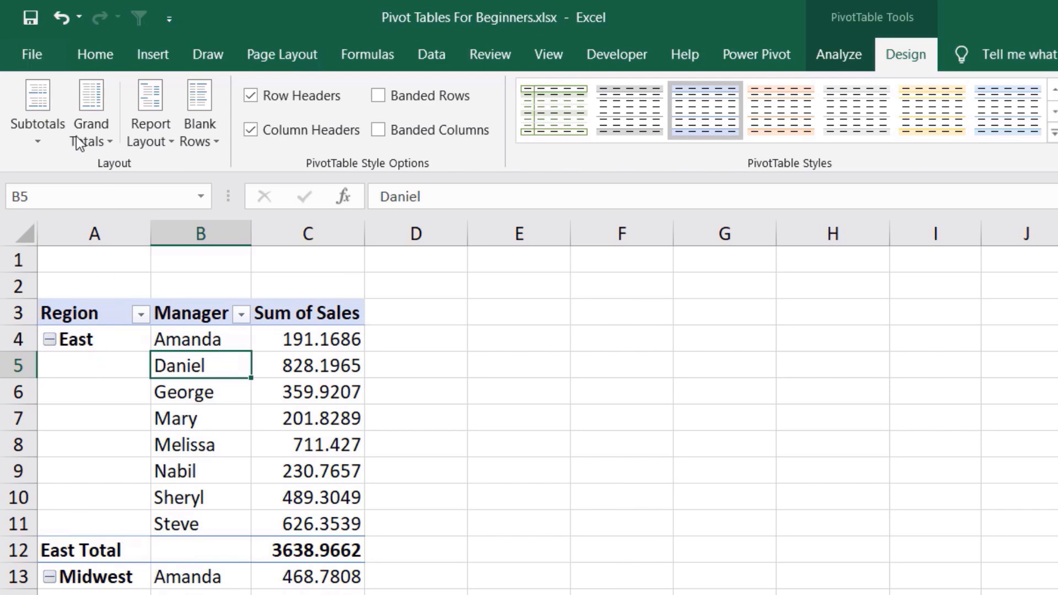
Step: Show all subtotals at the top of each group and change the report layout to Outline Form
click(34, 131)
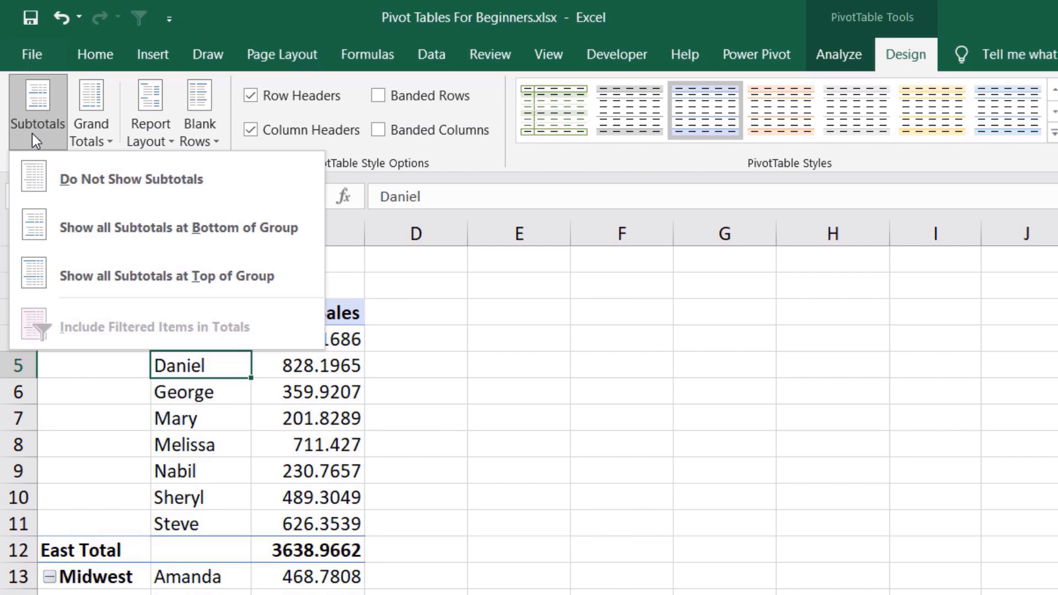
click(135, 270)
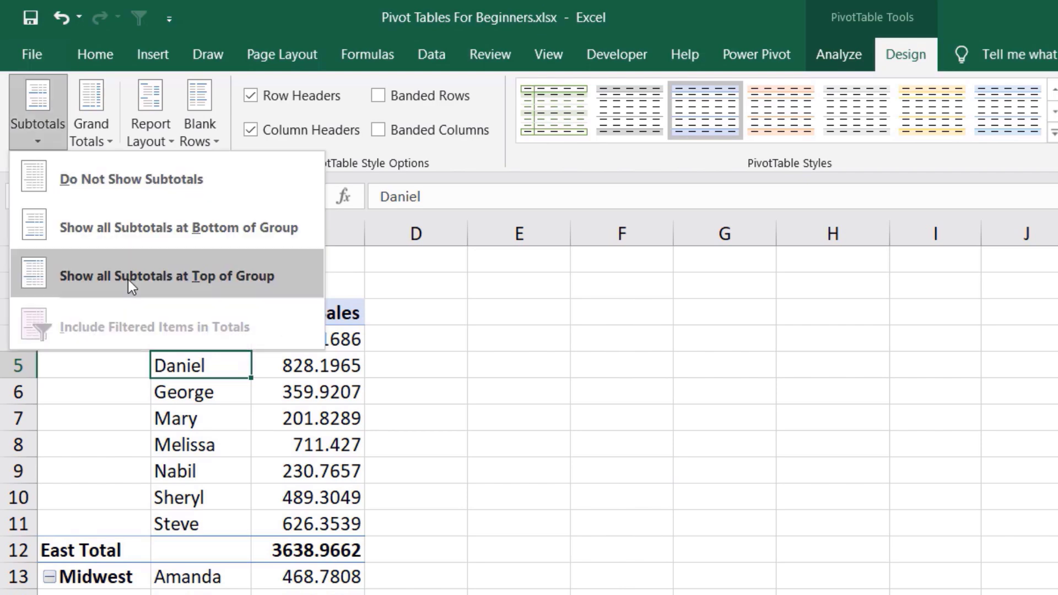
click(99, 279)
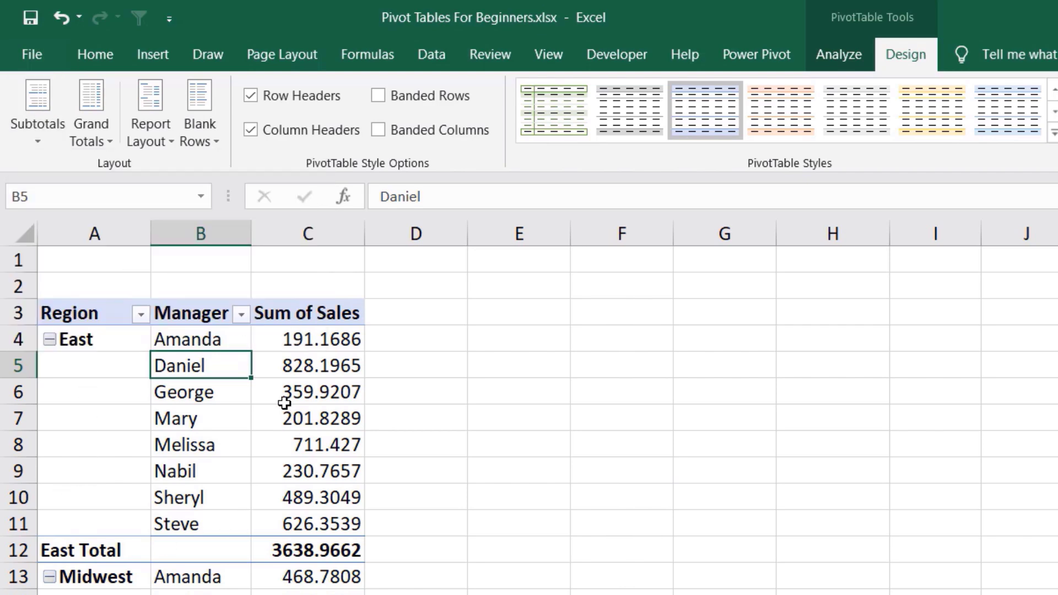
mouse_move(284, 403)
click(166, 137)
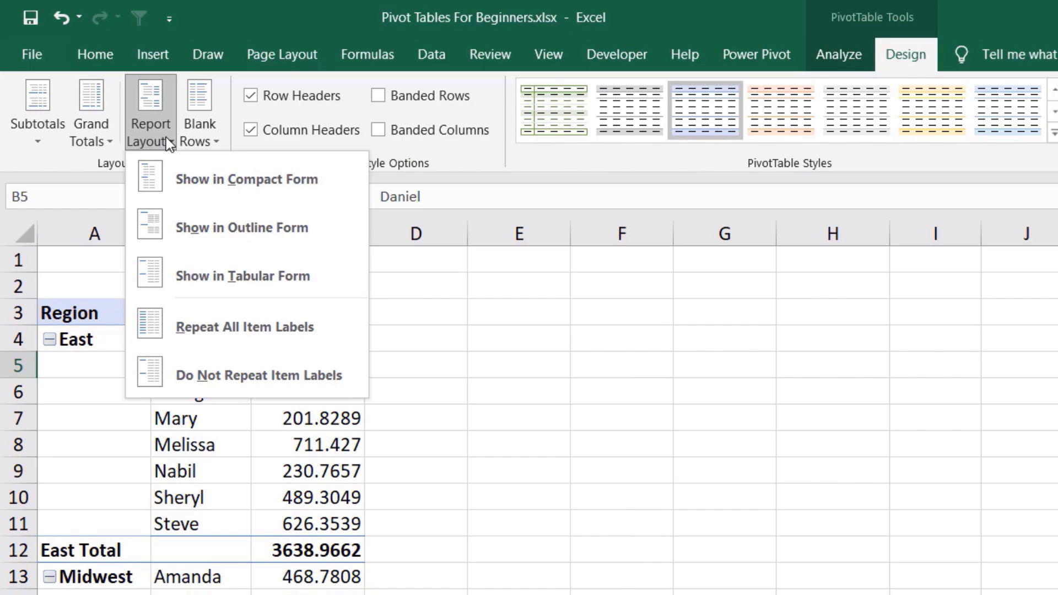
click(215, 226)
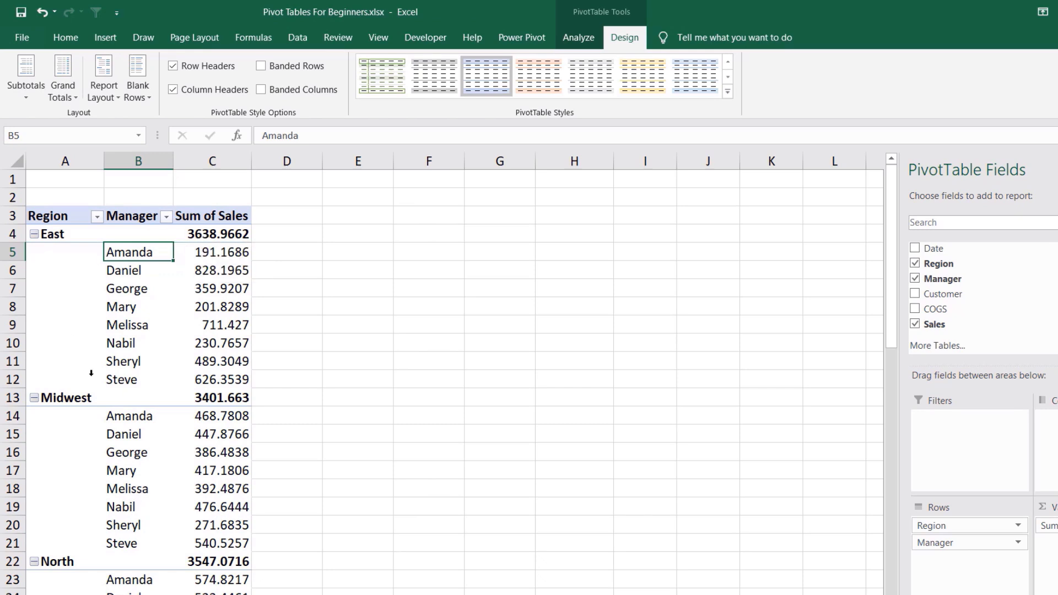
key(ctrl+z)
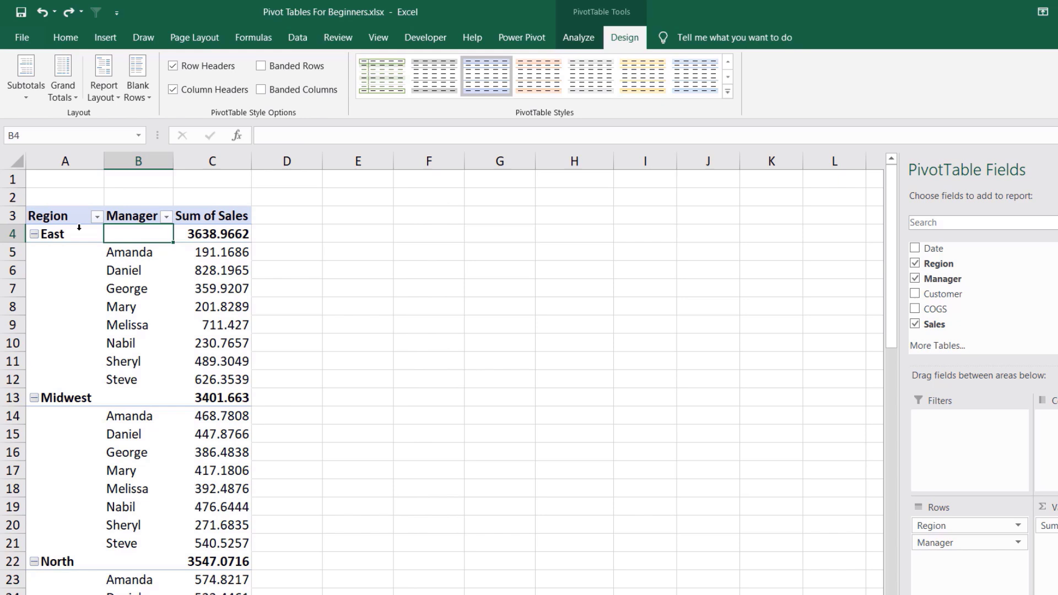
Step: Insert a blank line after each region item in the PivotTable
click(148, 99)
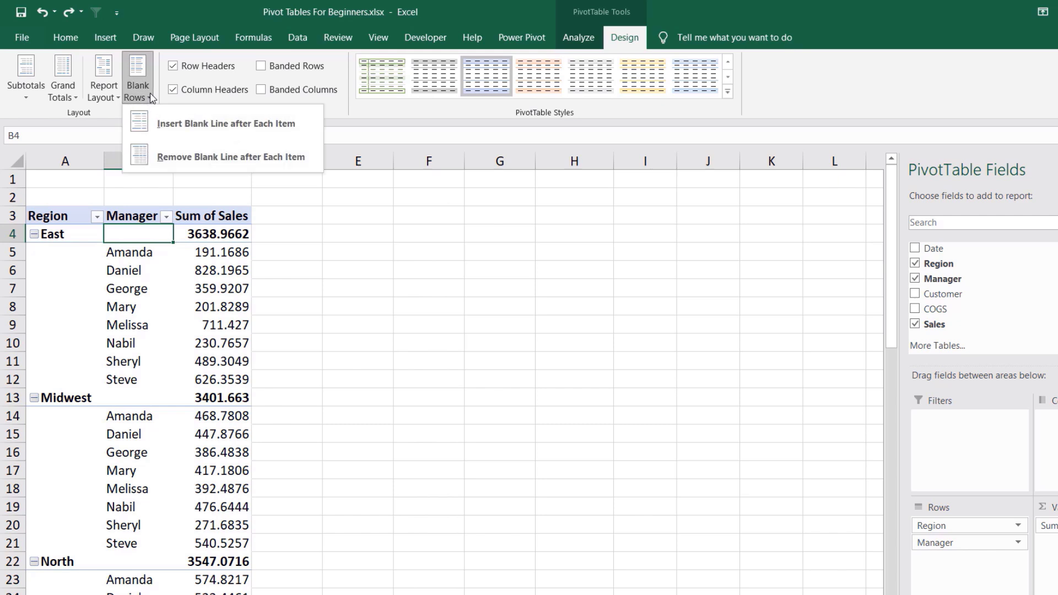
click(180, 114)
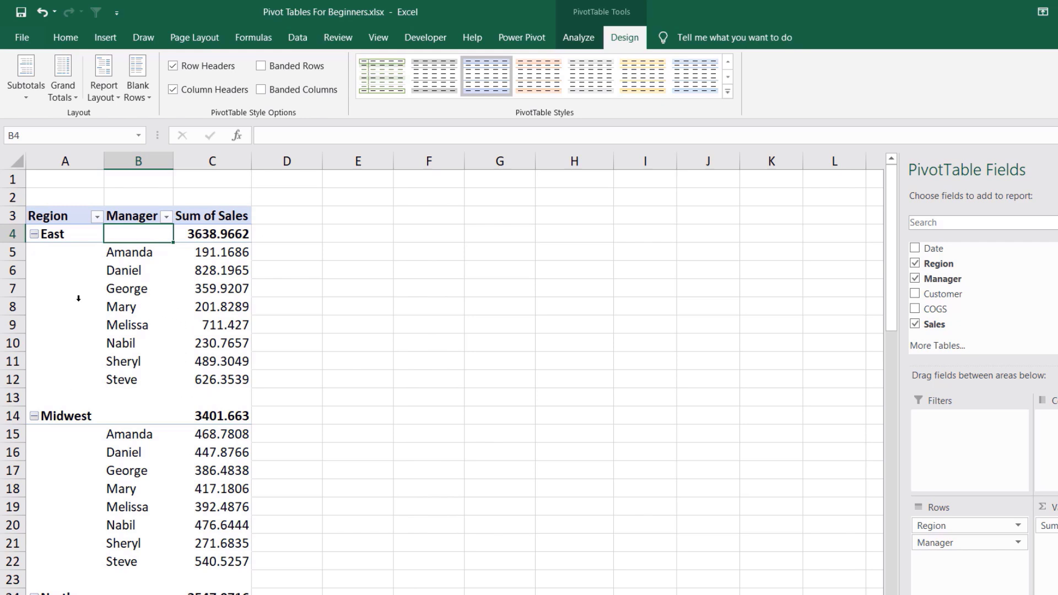
Step: Repeat all item labels in the PivotTable's Region column, and set it back to not repeating them
click(65, 250)
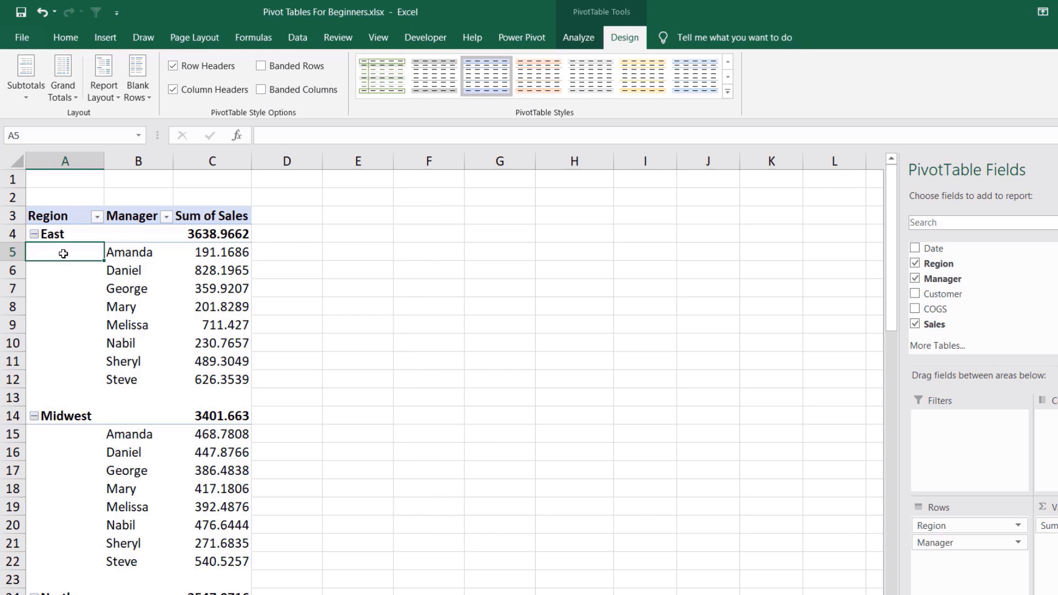
click(70, 235)
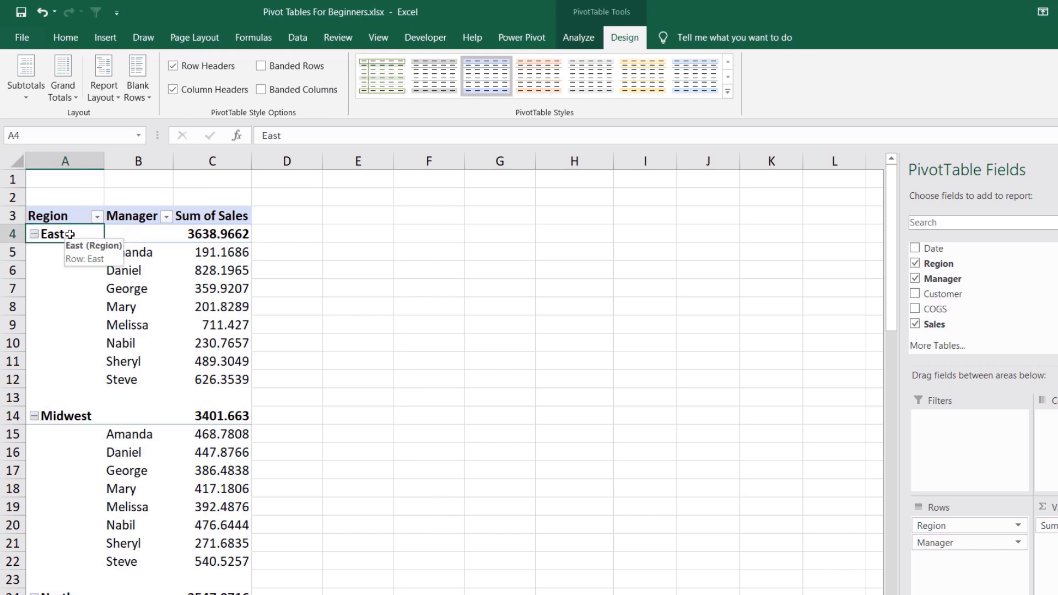
click(117, 95)
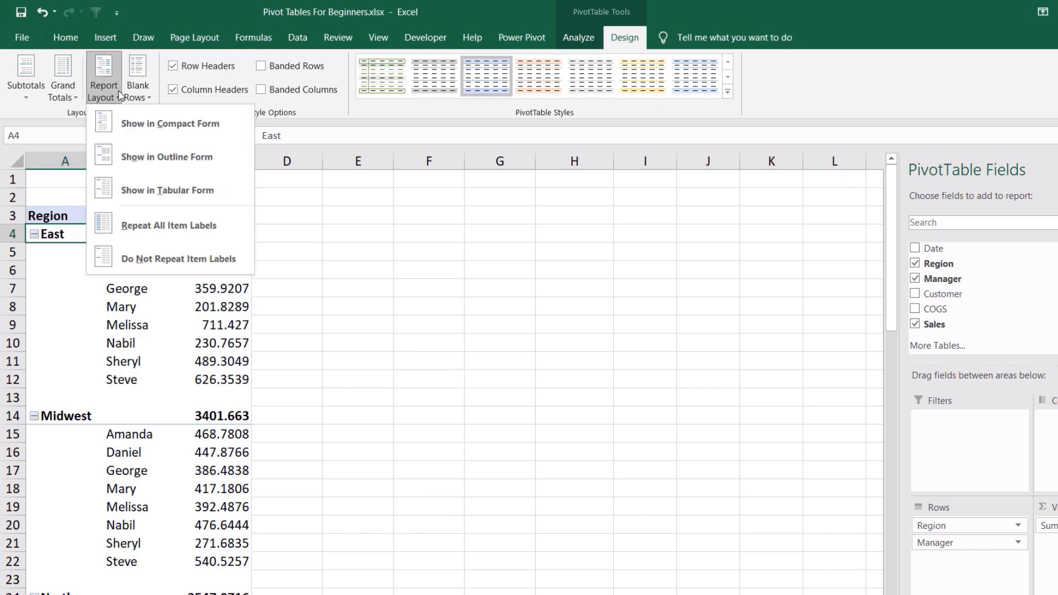
click(157, 227)
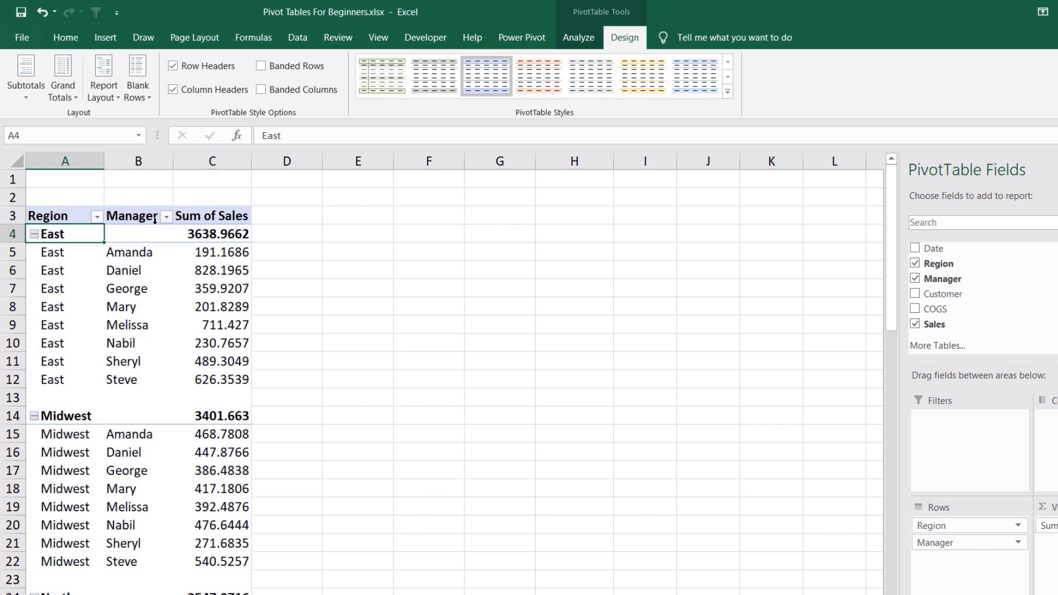
click(118, 99)
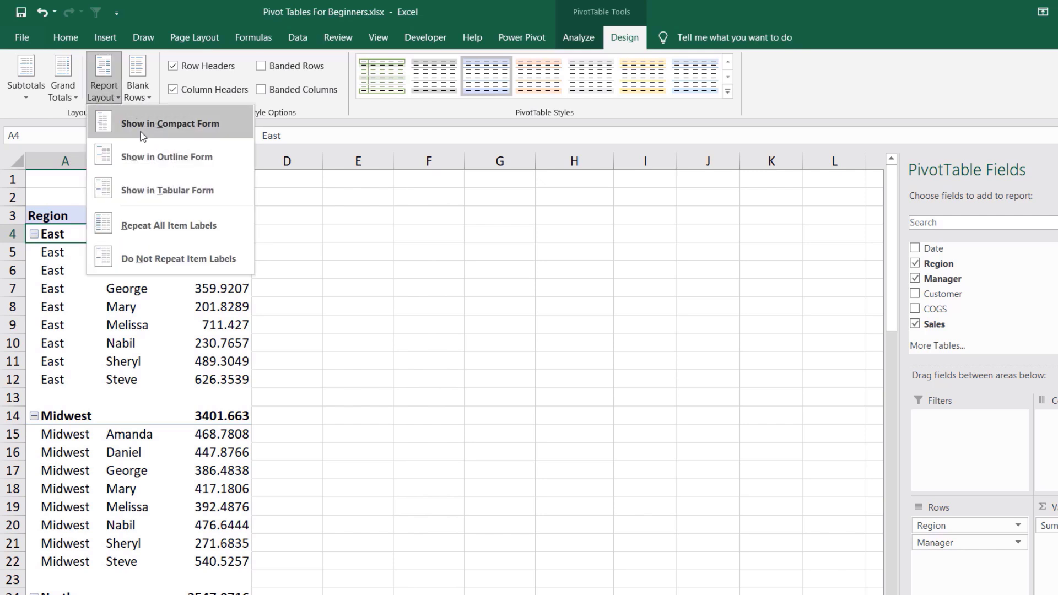
click(168, 259)
Step: Turn off the PivotTable's subtotals and remove the blank line after each item
click(23, 98)
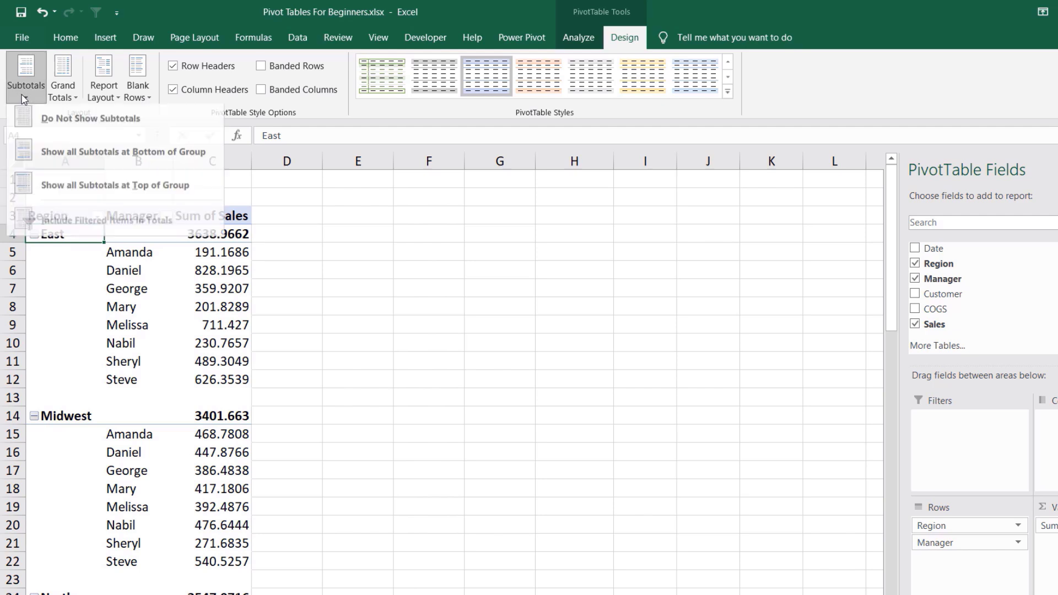
click(80, 130)
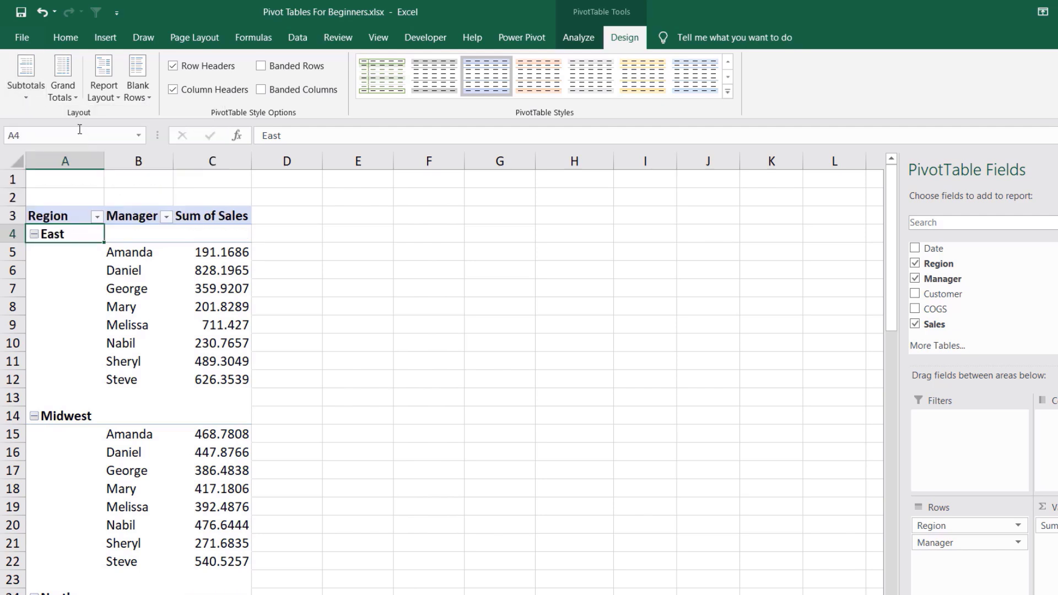
click(147, 98)
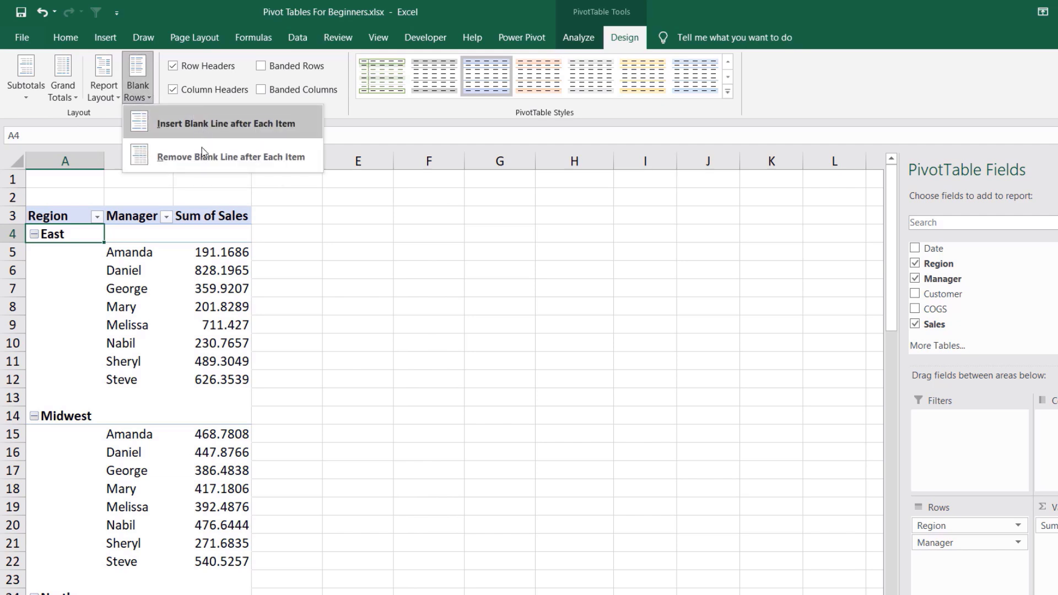
click(196, 156)
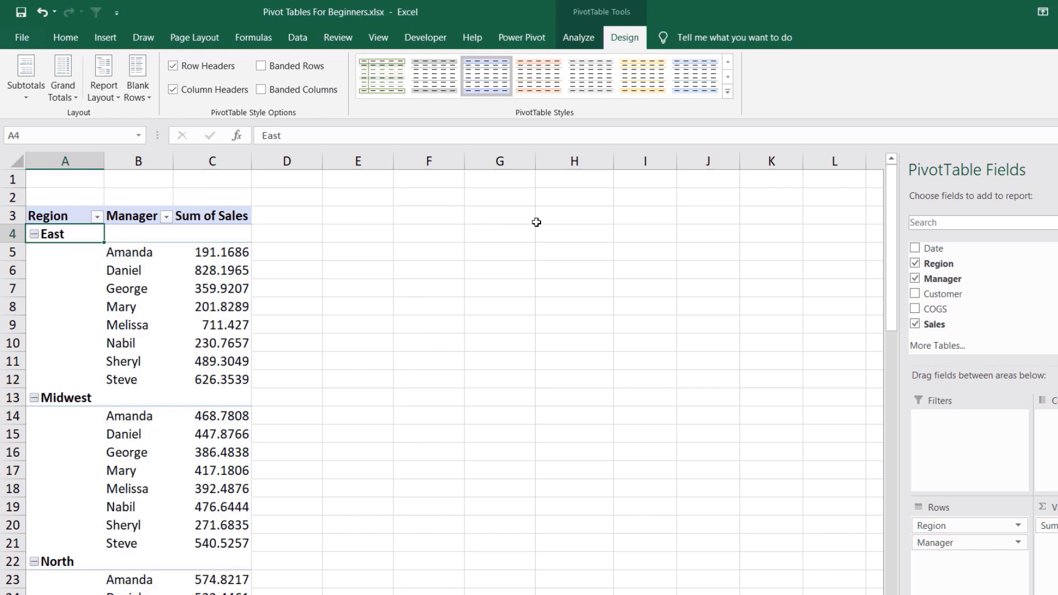
Step: Set the PivotTable's report layout to Tabular Form
click(117, 100)
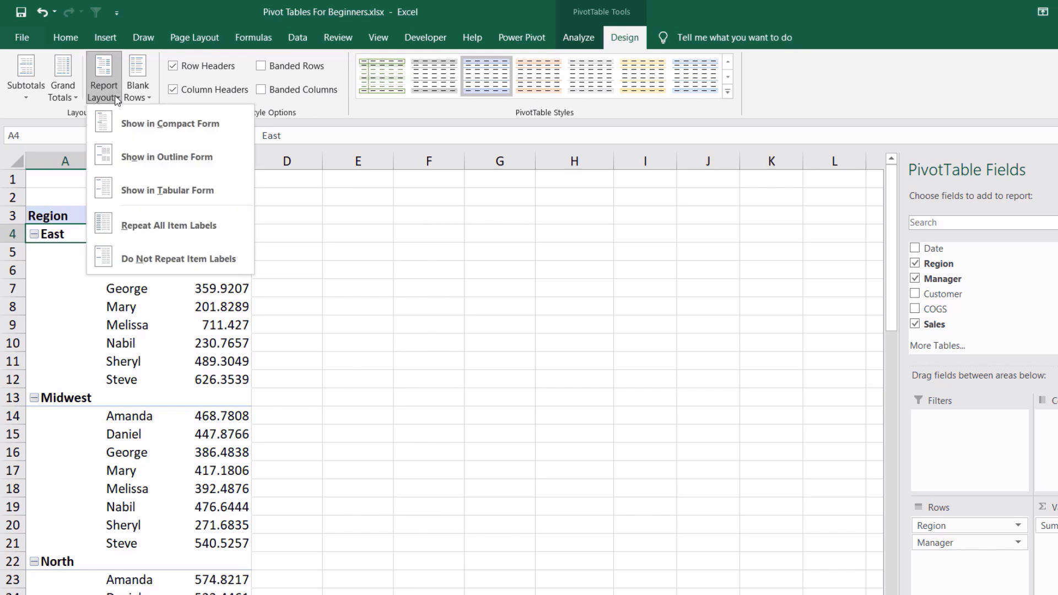
click(156, 191)
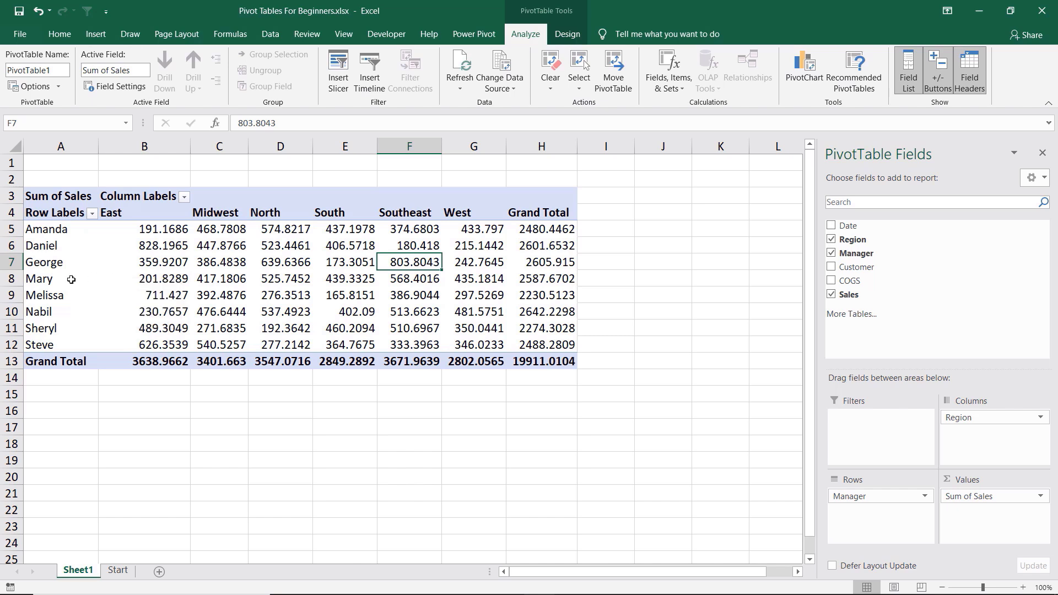
Step: Close the PivotTable Fields pane
mouse_move(137, 252)
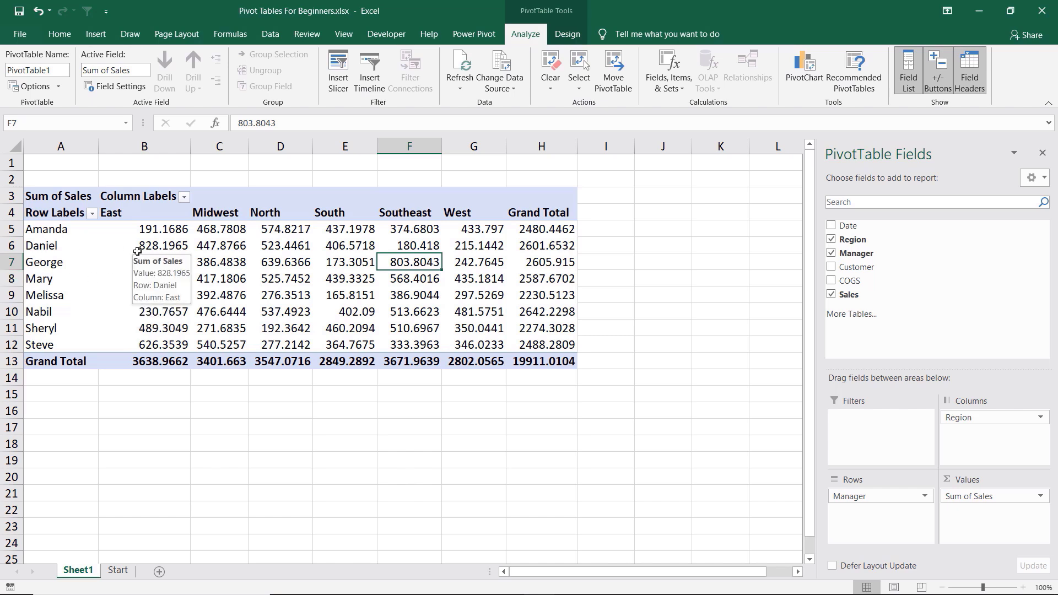
click(1042, 153)
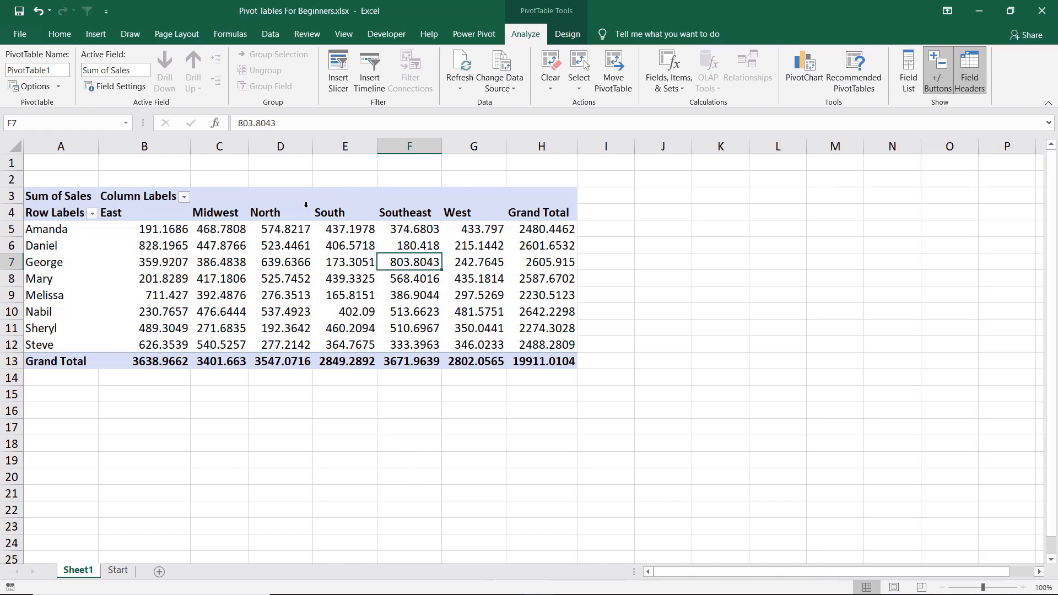
Step: Try to delete the sales value in PivotTable cell D6
click(283, 247)
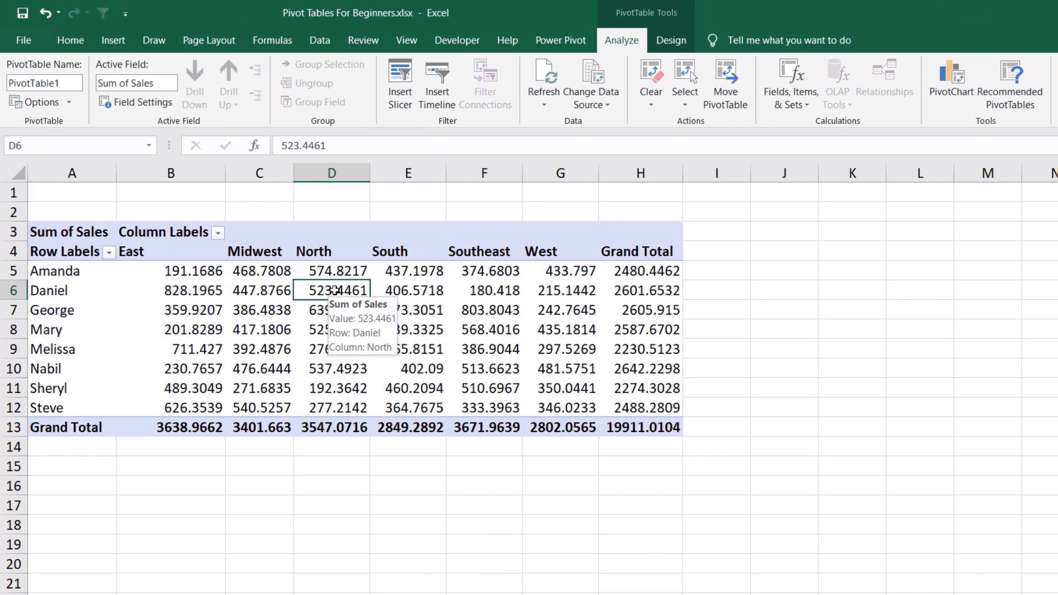
key(Delete)
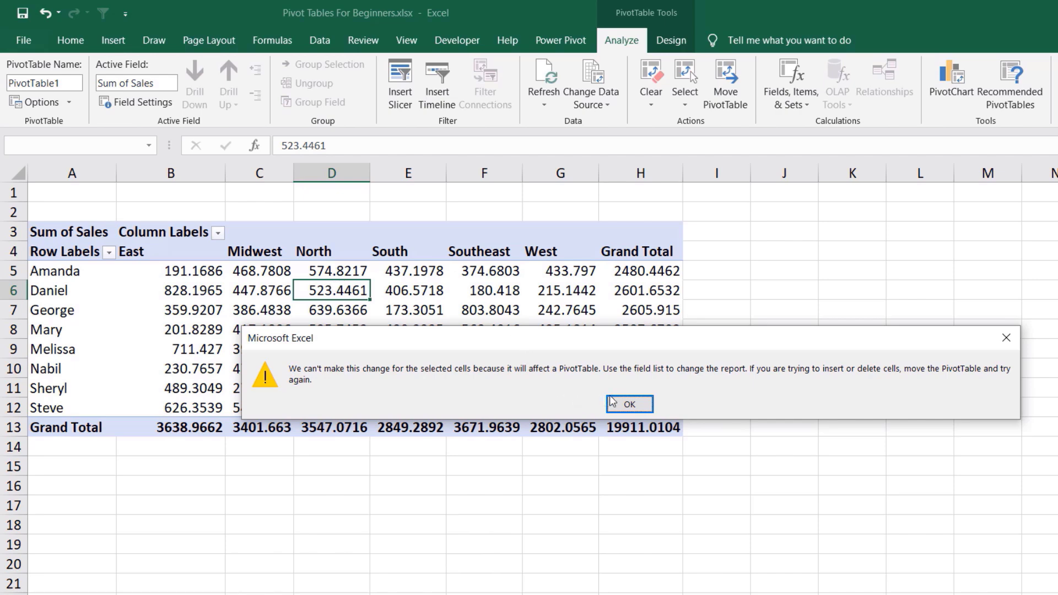
click(630, 402)
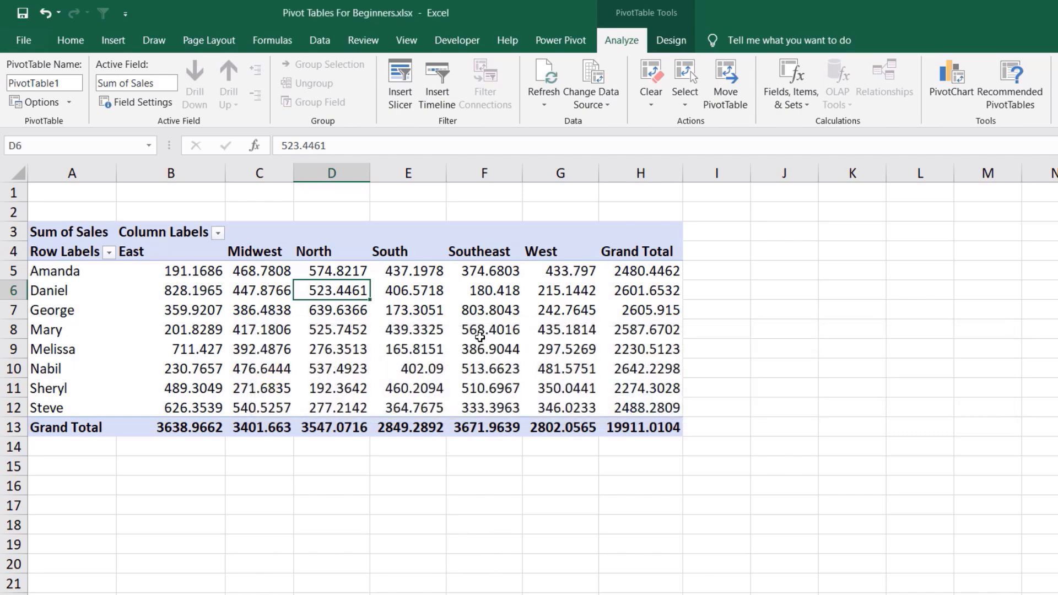
Step: Apply the dollar Accounting number format to cell D6 alone, and undo it
mouse_move(480, 336)
click(71, 41)
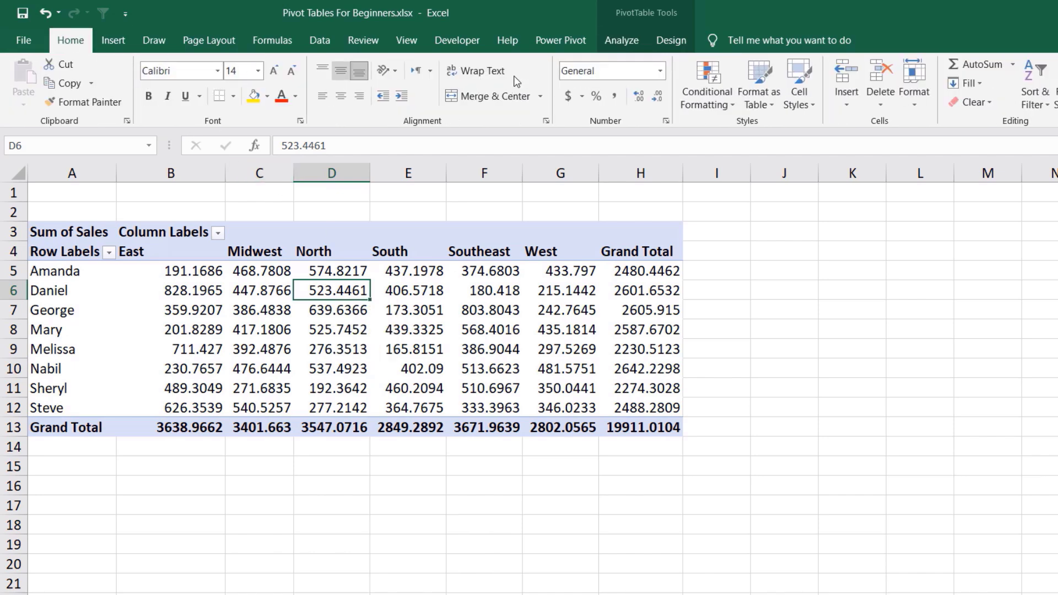
click(569, 96)
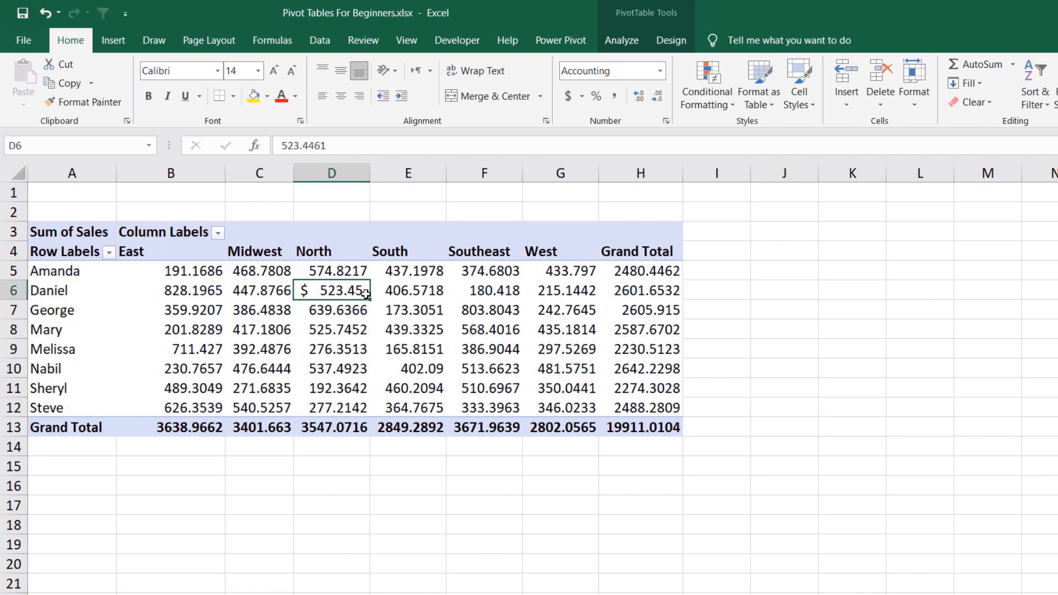
key(ctrl+z)
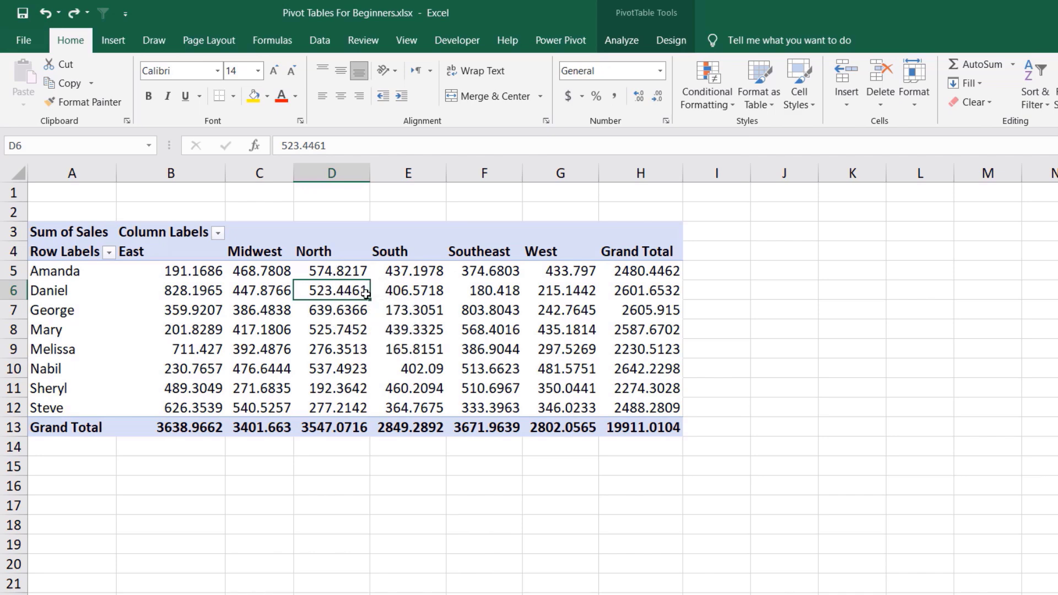
Step: Apply the Accounting category to cell D6 through the Format Cells dialog, and undo that formatting
right_click(333, 290)
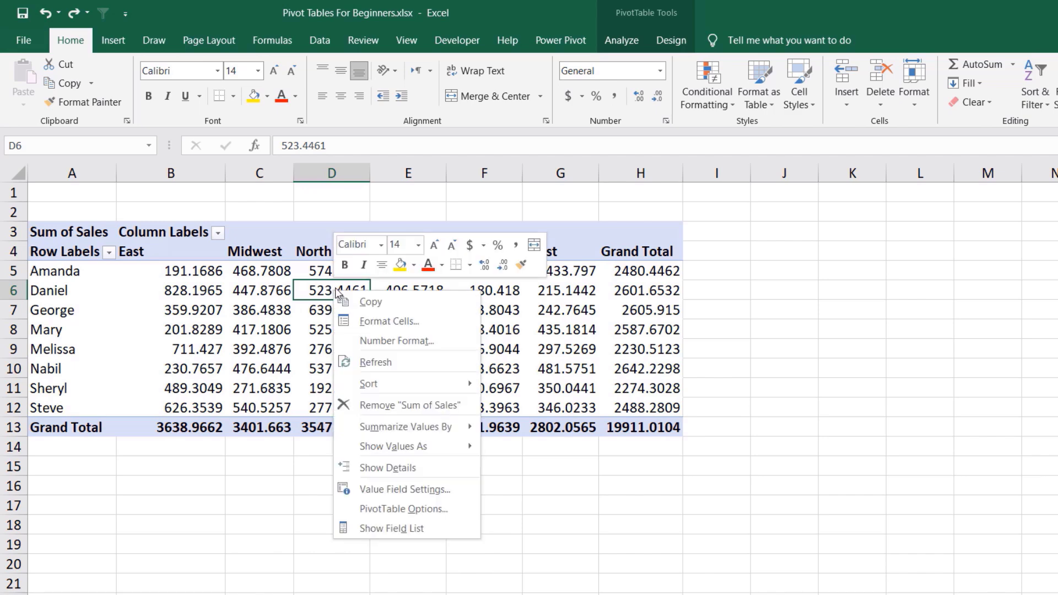
click(388, 323)
drag(408, 123, 638, 127)
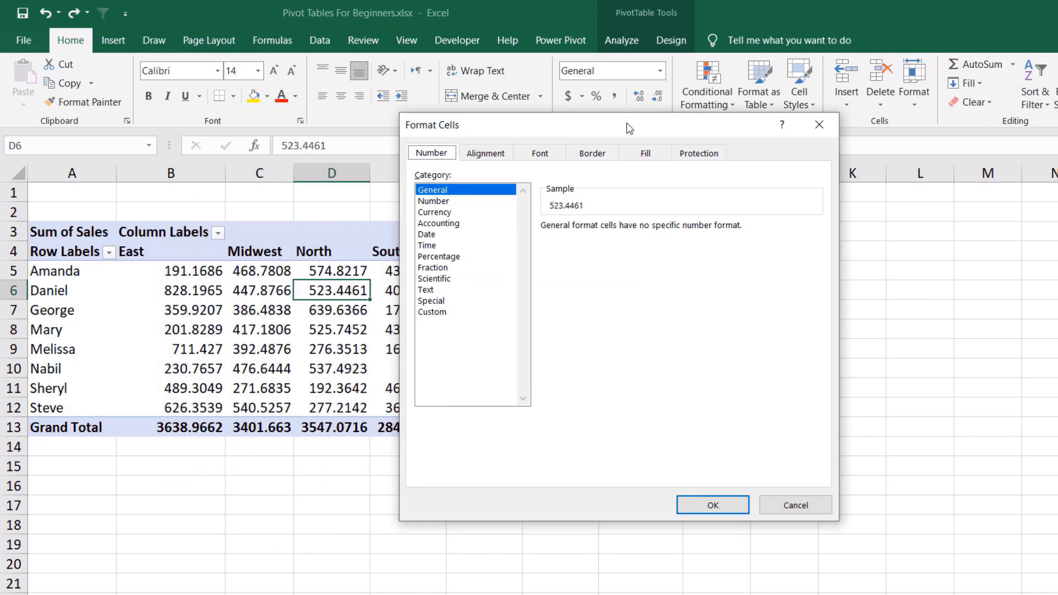
click(452, 225)
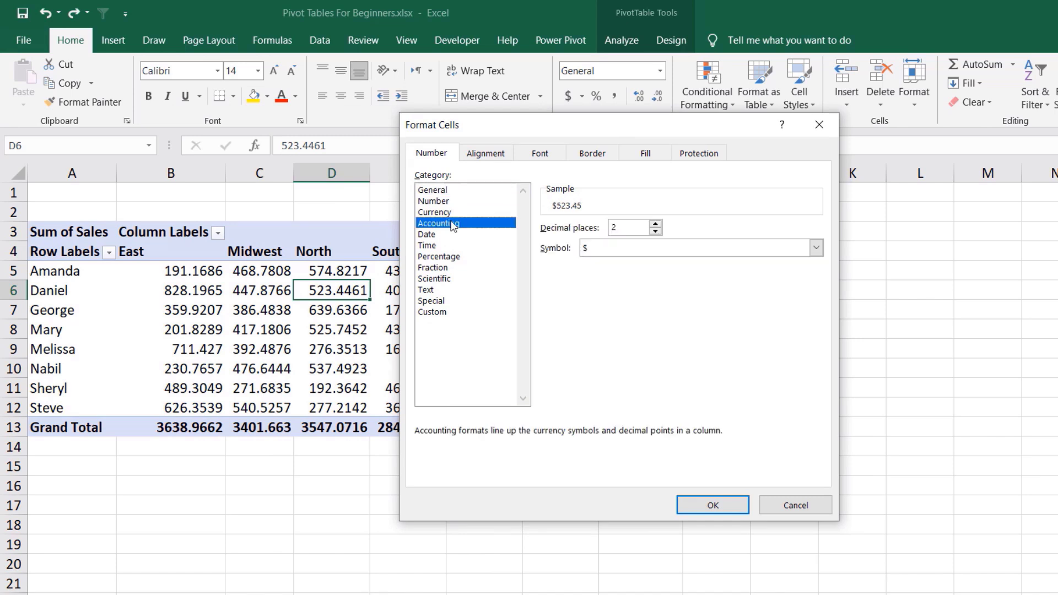
click(710, 503)
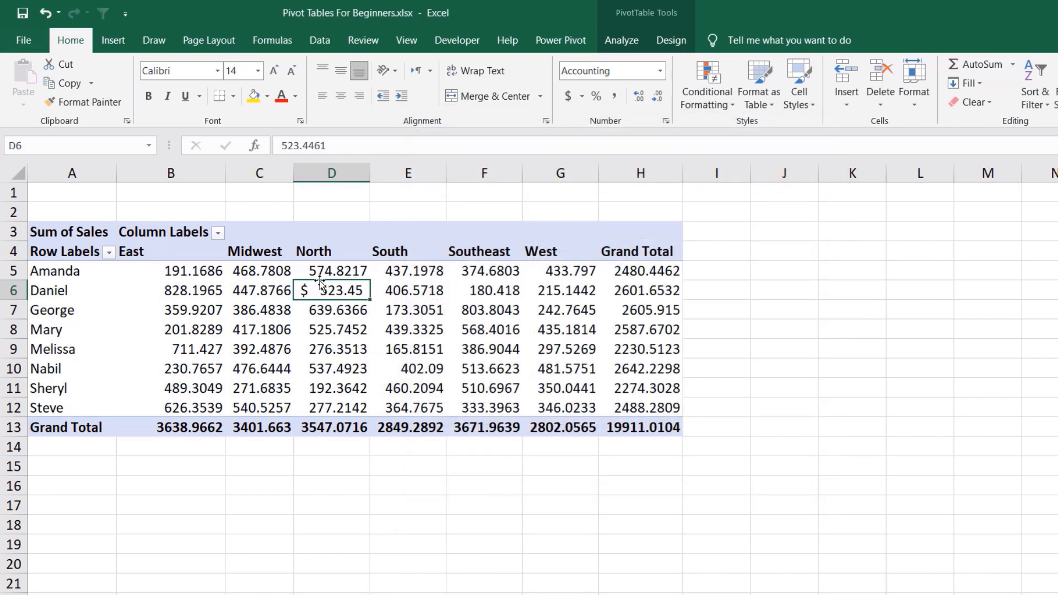
key(ctrl+z)
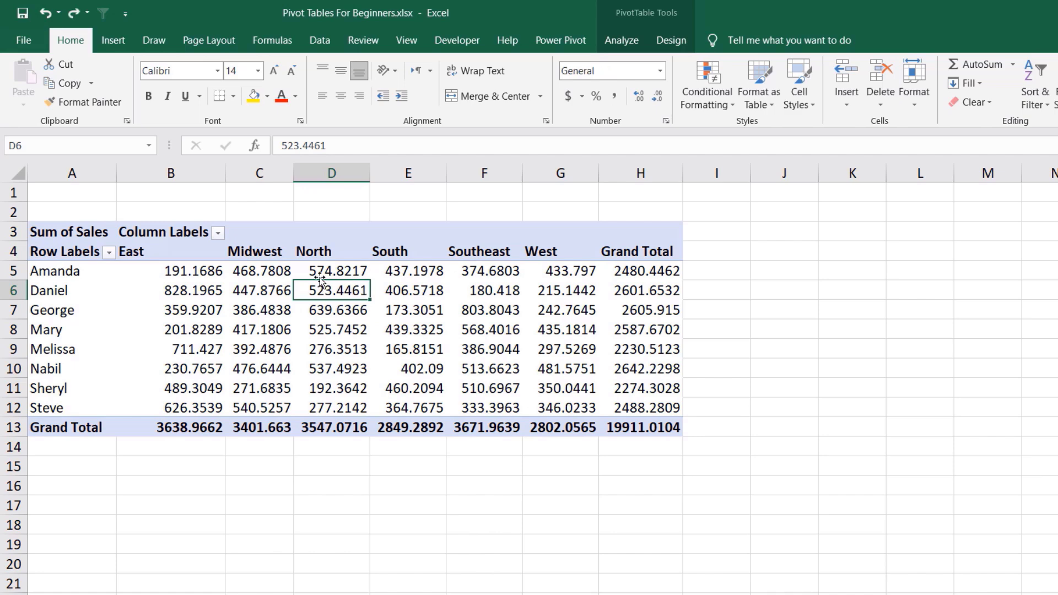
Step: Set the number format of the whole Sum of Sales field to Accounting with 2 decimal places and the $ symbol
right_click(348, 289)
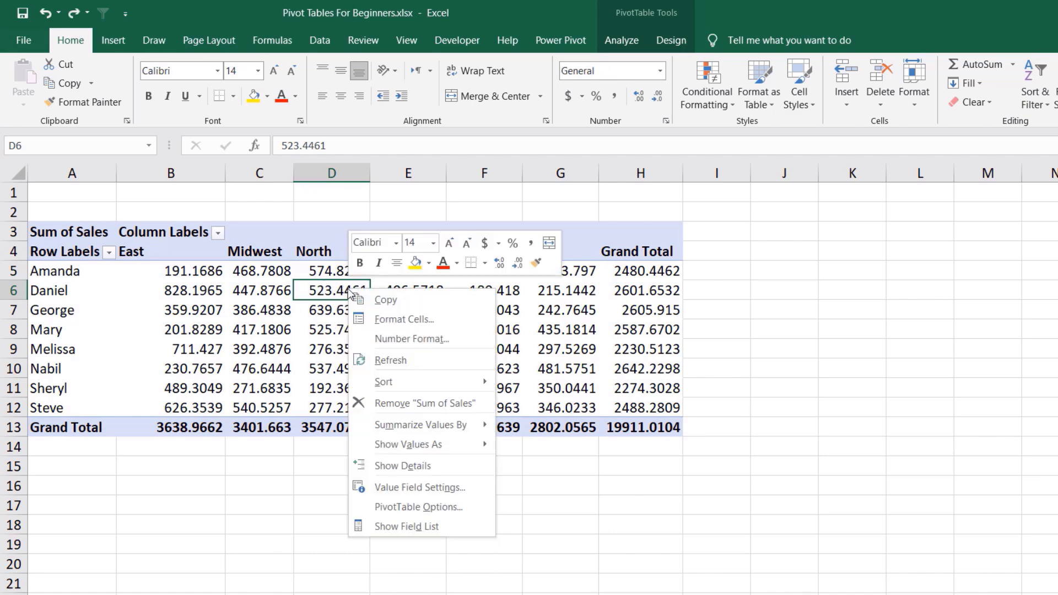
click(430, 340)
drag(410, 144, 571, 133)
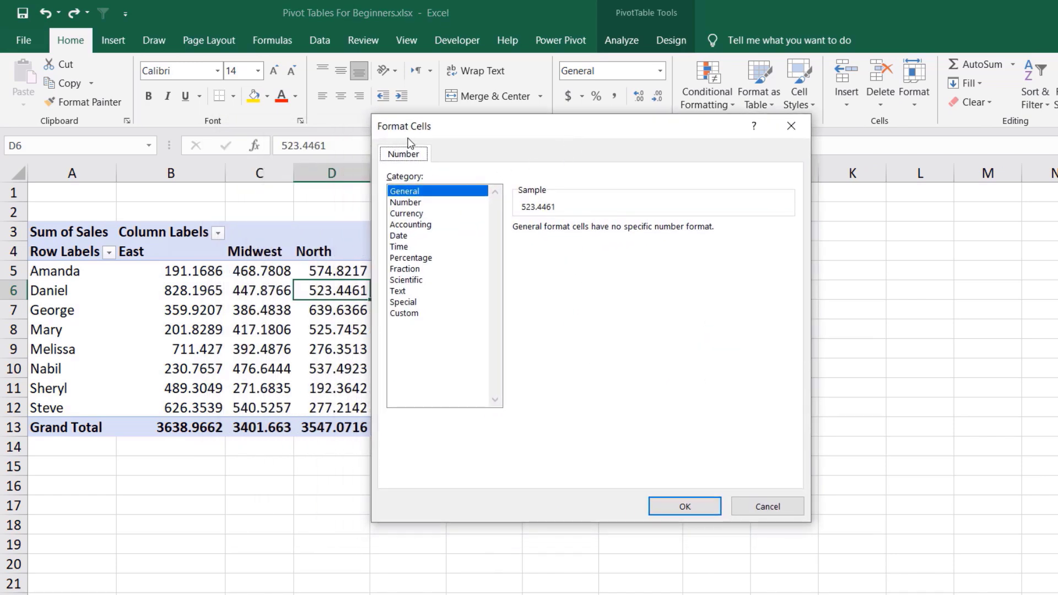
click(413, 225)
drag(535, 128, 702, 111)
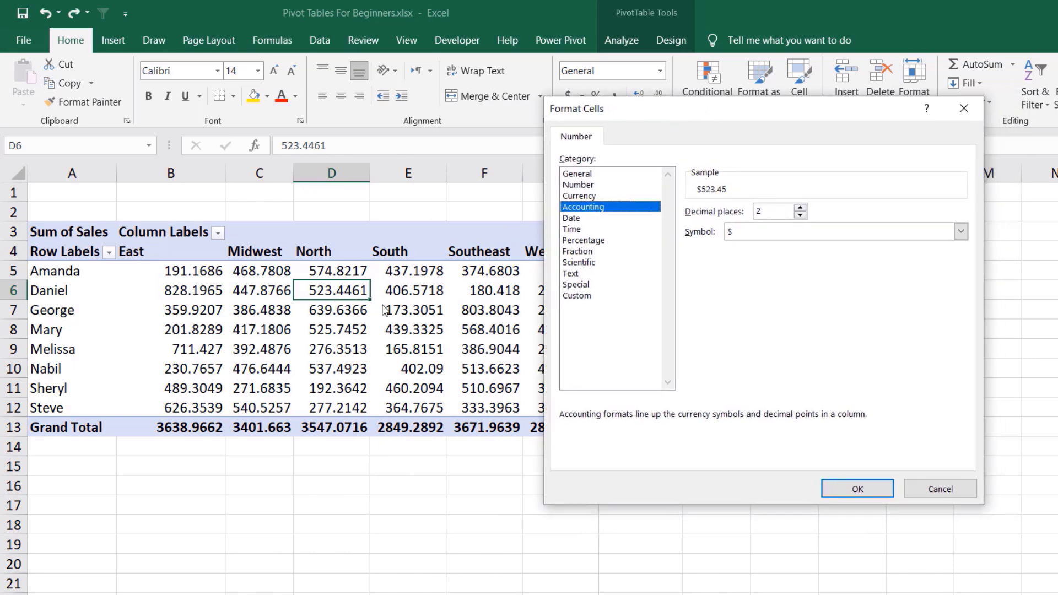
click(858, 488)
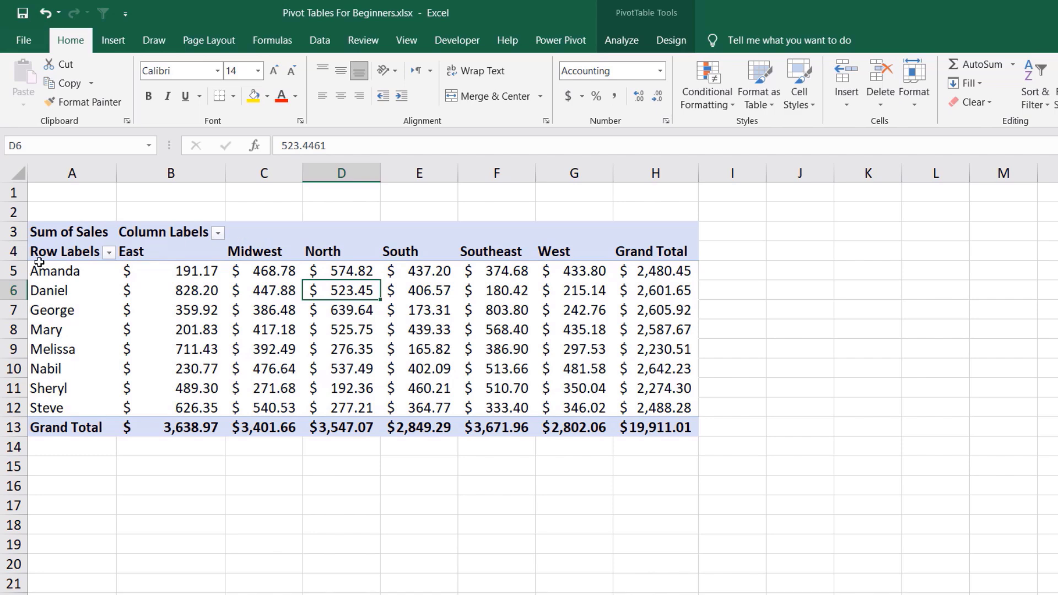
Step: Apply the orange PivotTable style from the first row of the Dark group to the PivotTable
mouse_move(406, 310)
click(679, 39)
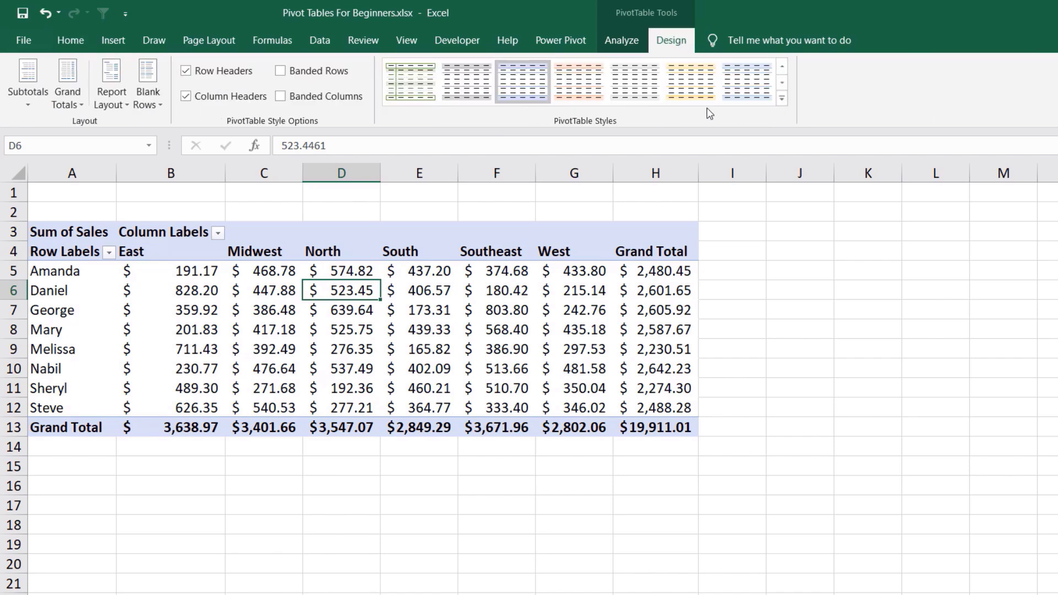
click(781, 98)
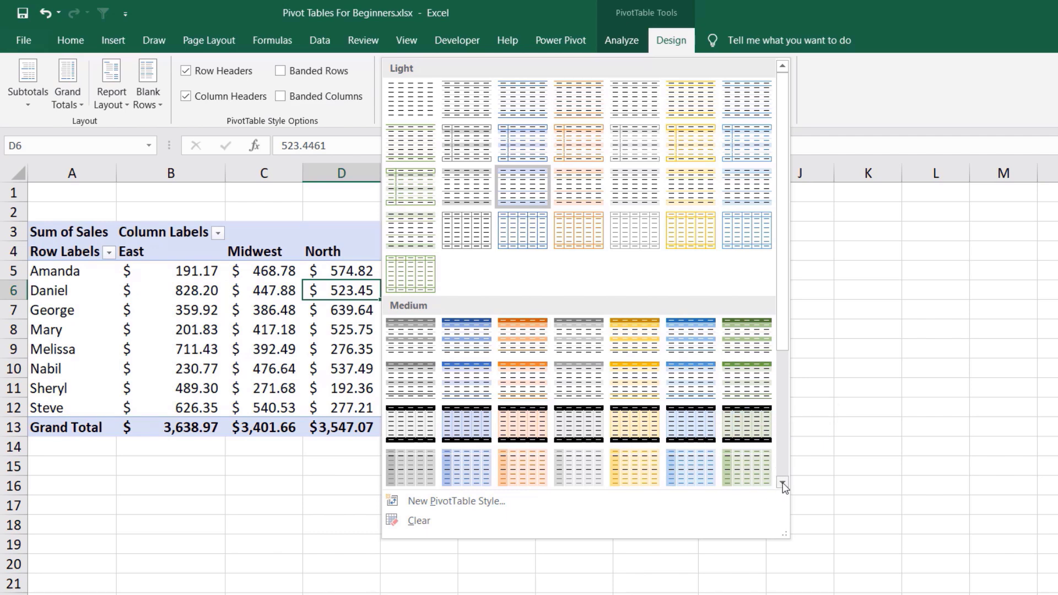
scroll(783, 484, down, 4)
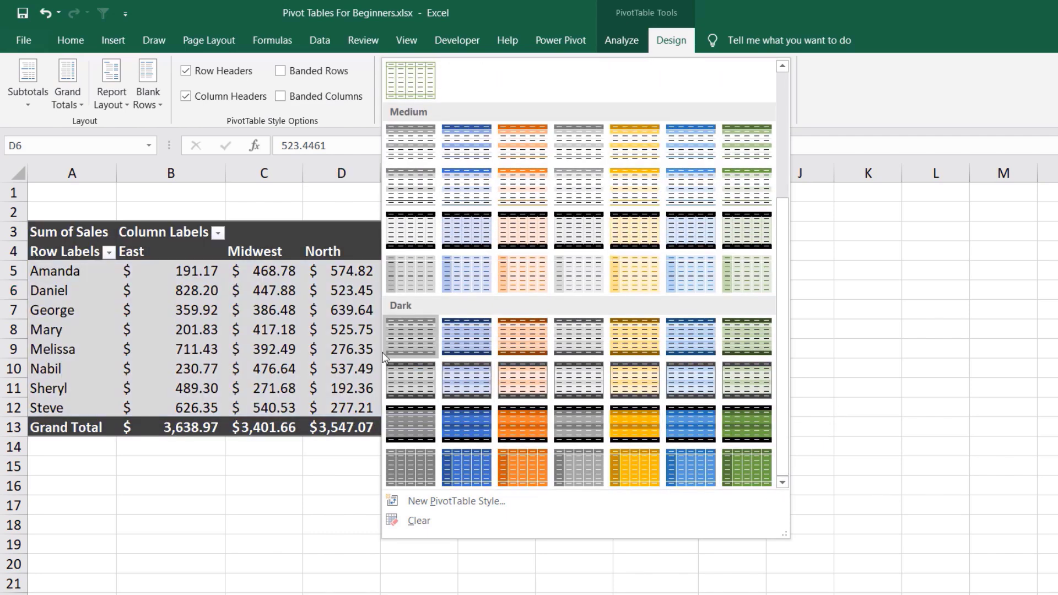
click(524, 330)
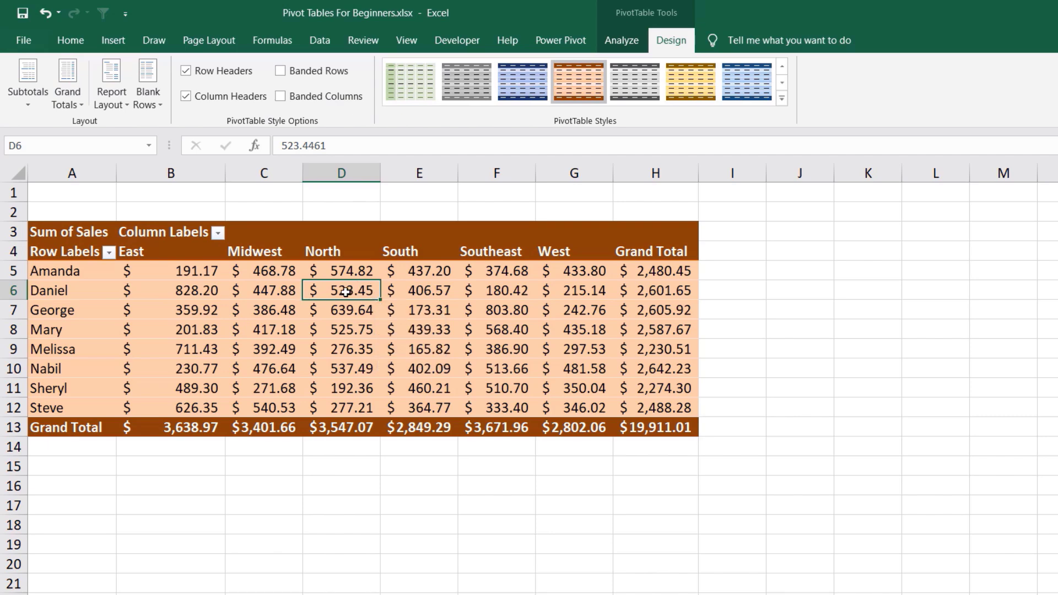
Step: Add solid-fill green data bars to cell D6 with conditional formatting
mouse_move(345, 292)
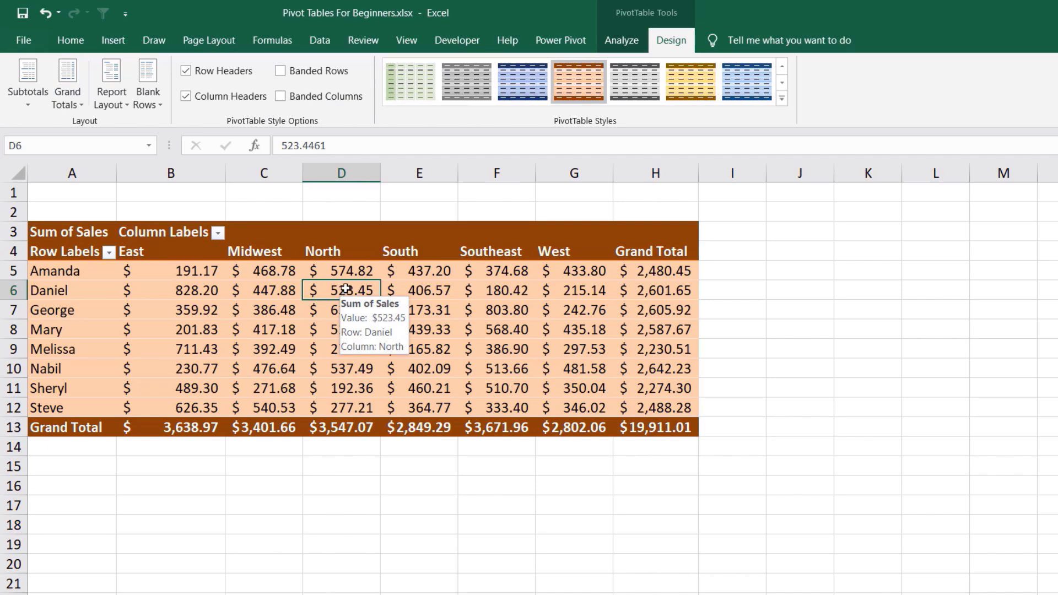
click(67, 40)
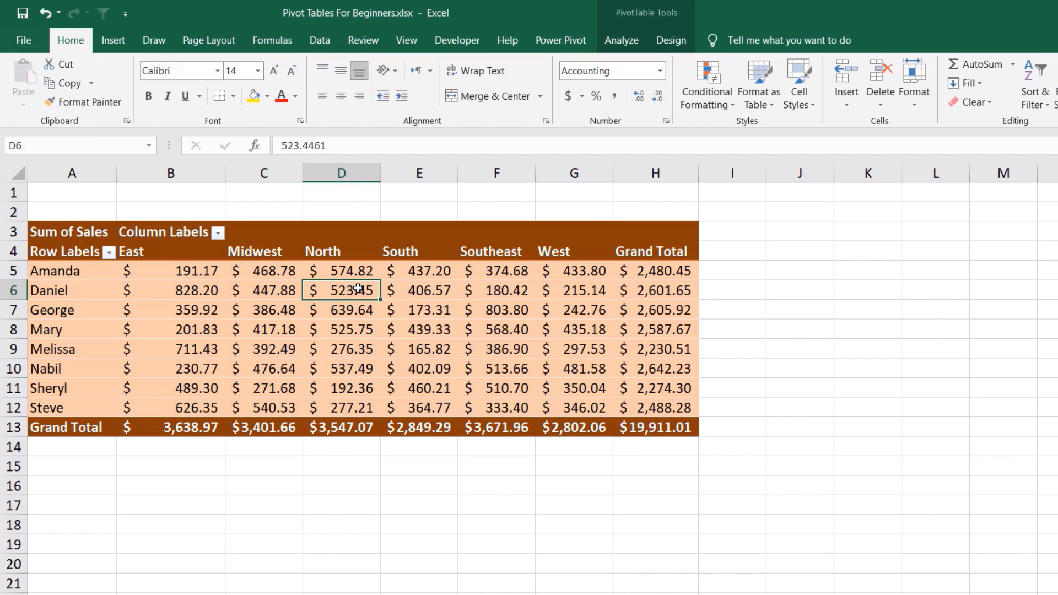
mouse_move(358, 288)
click(732, 105)
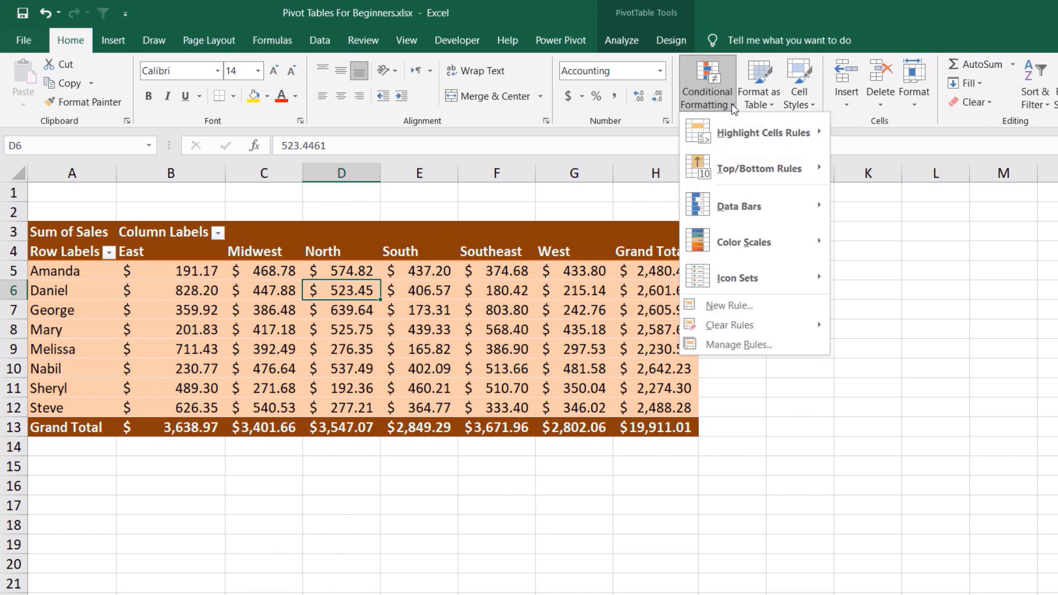
mouse_move(770, 207)
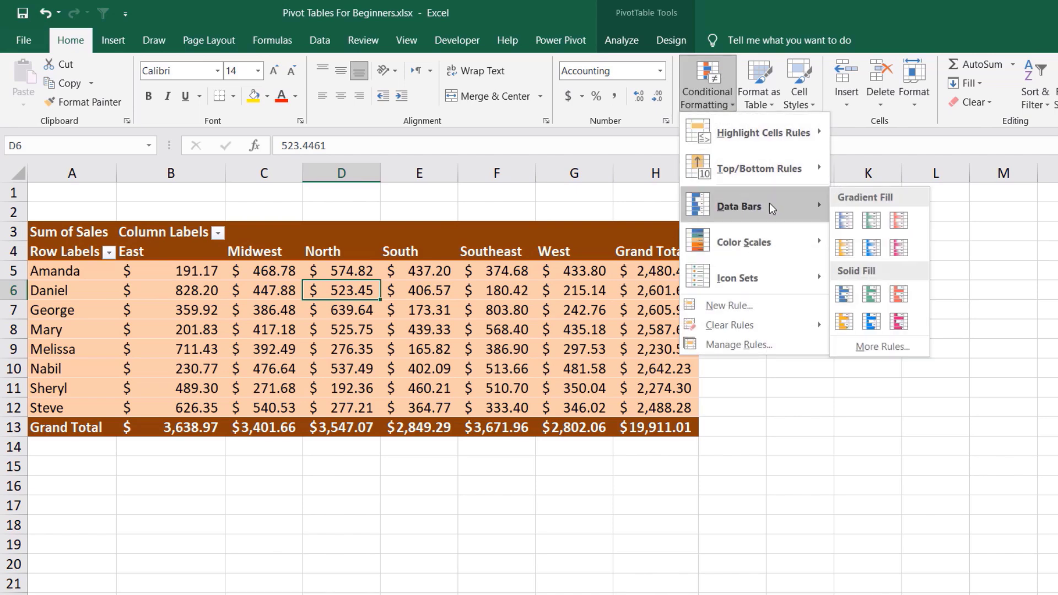
click(873, 293)
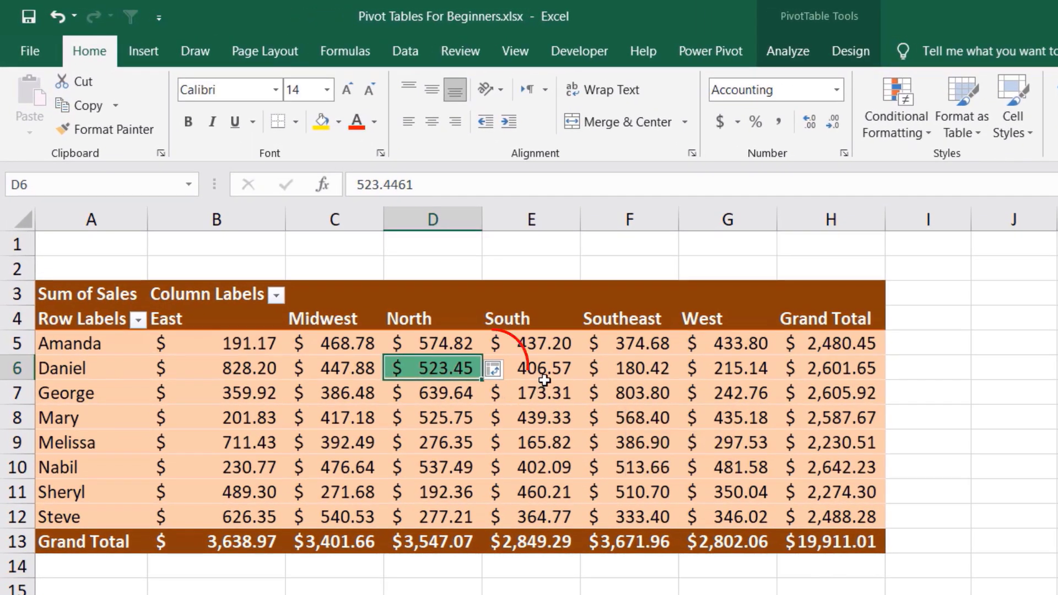
Step: Apply the data bar rule to all cells showing "Sum of Sales" values, and restrict it to those for "Manager" and "Region"
mouse_move(513, 387)
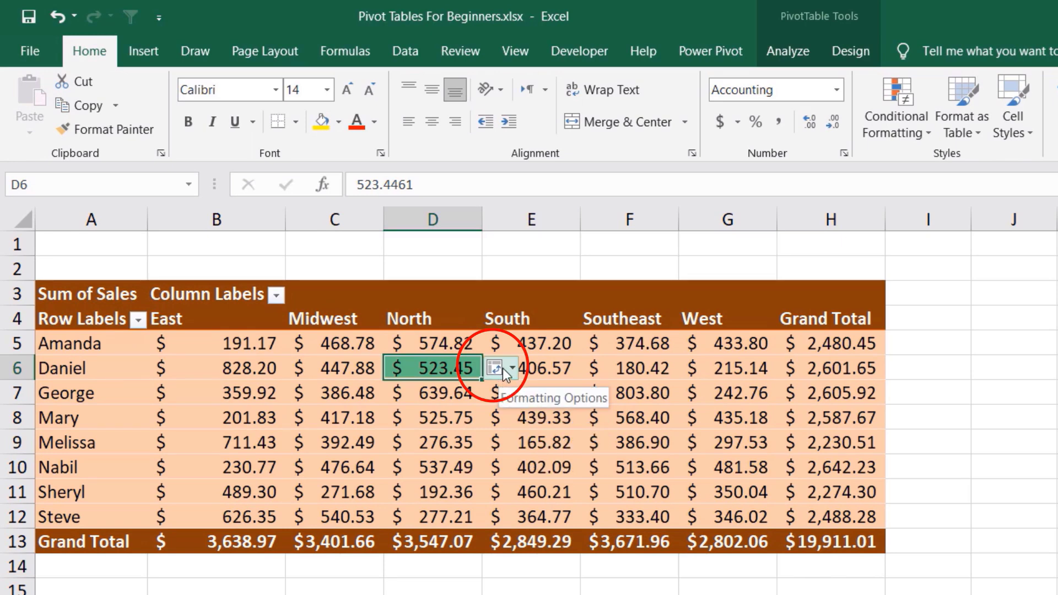
click(511, 368)
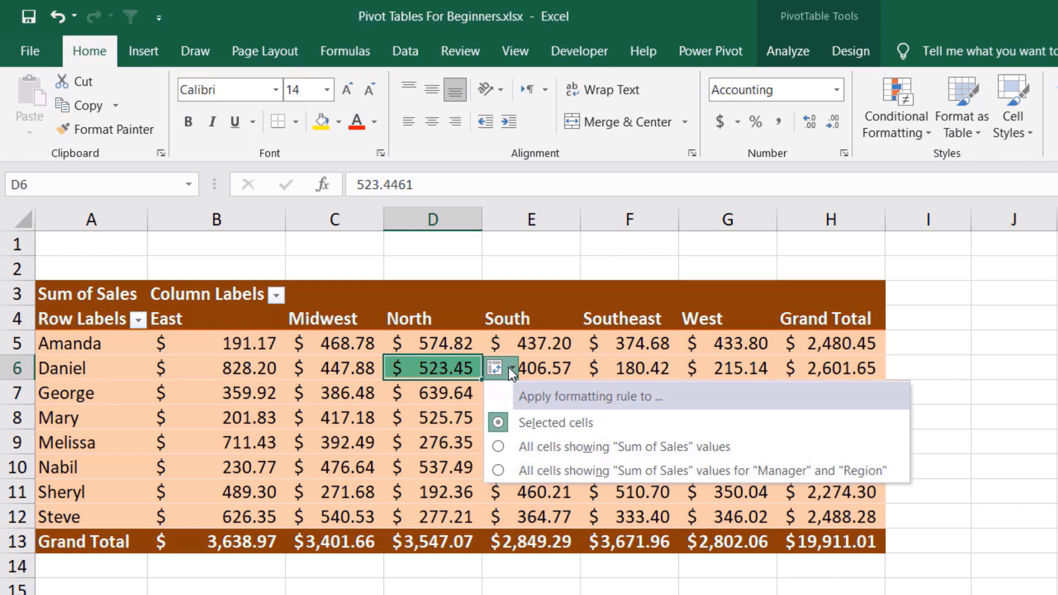
click(498, 447)
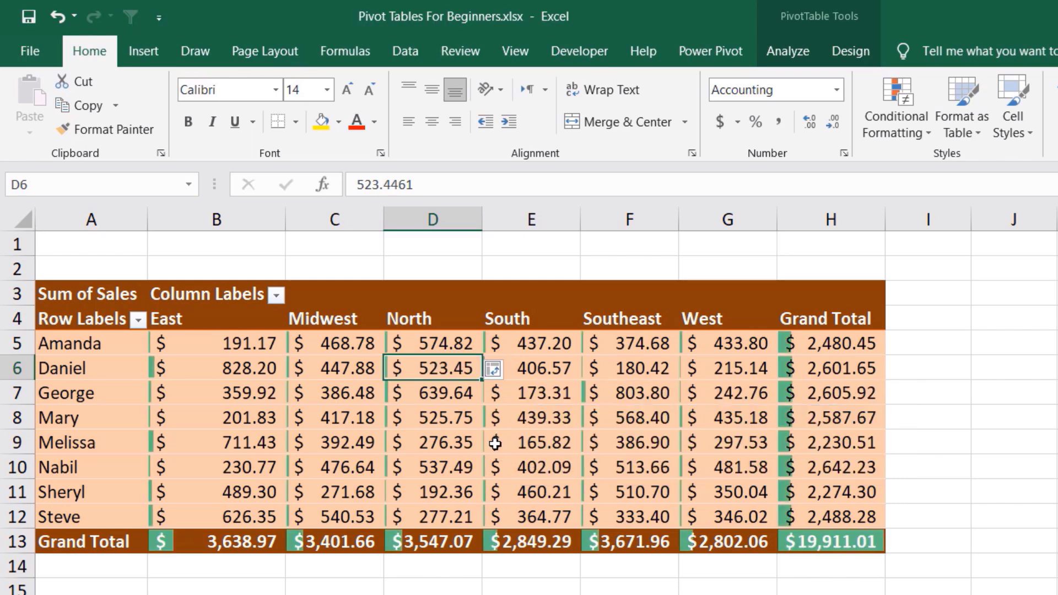
click(511, 370)
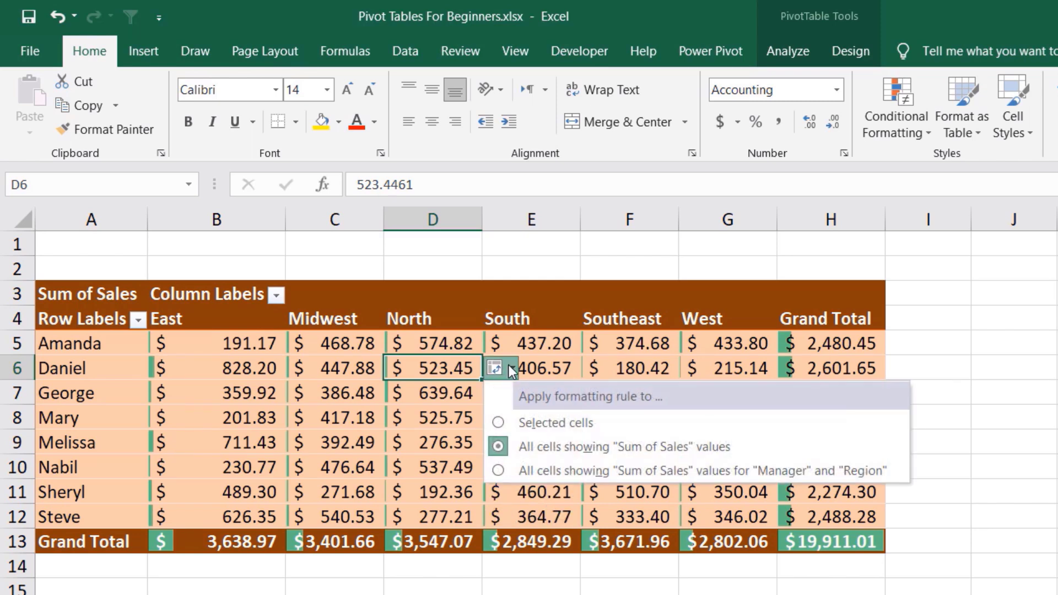
click(497, 471)
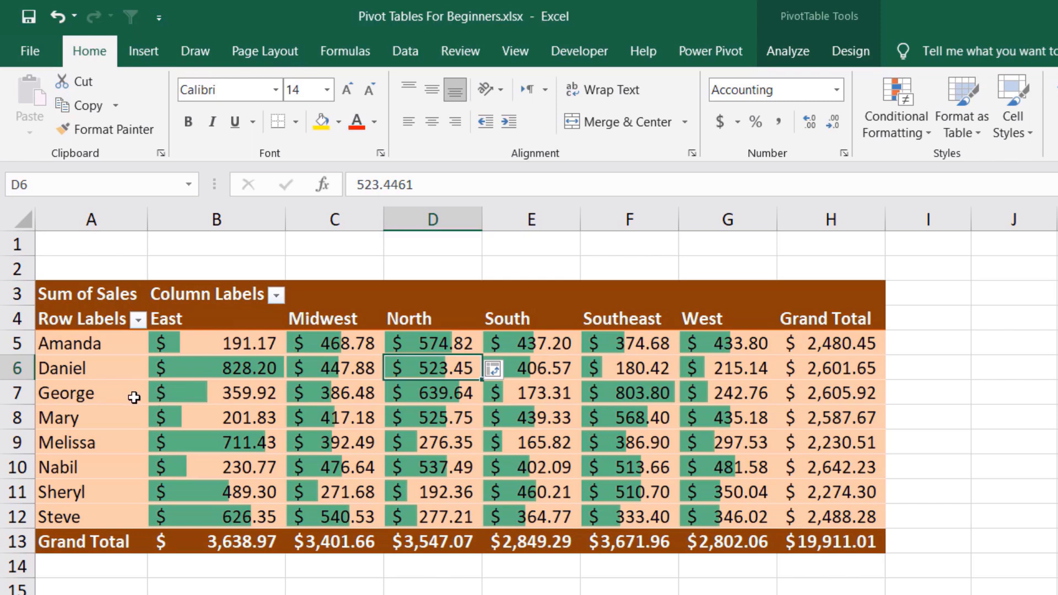
Step: Clear the conditional formatting rules from the entire sheet
mouse_move(630, 395)
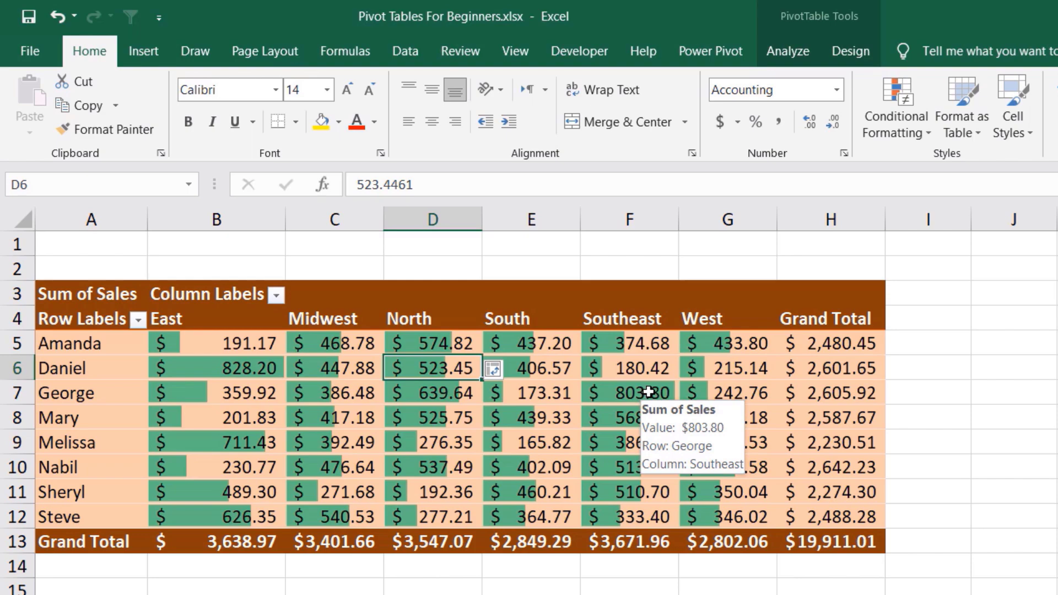
click(648, 392)
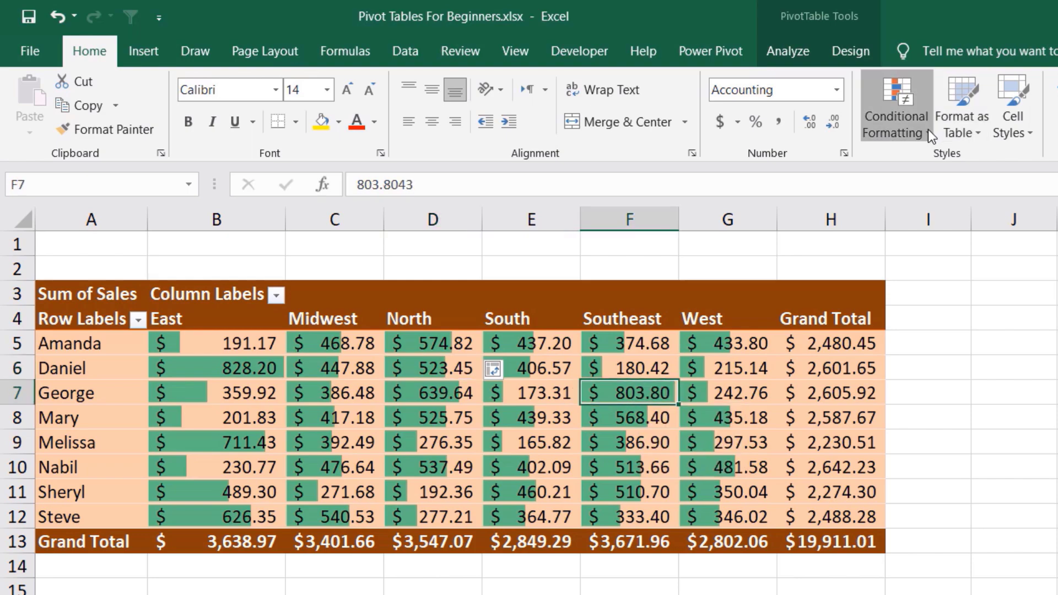
click(925, 130)
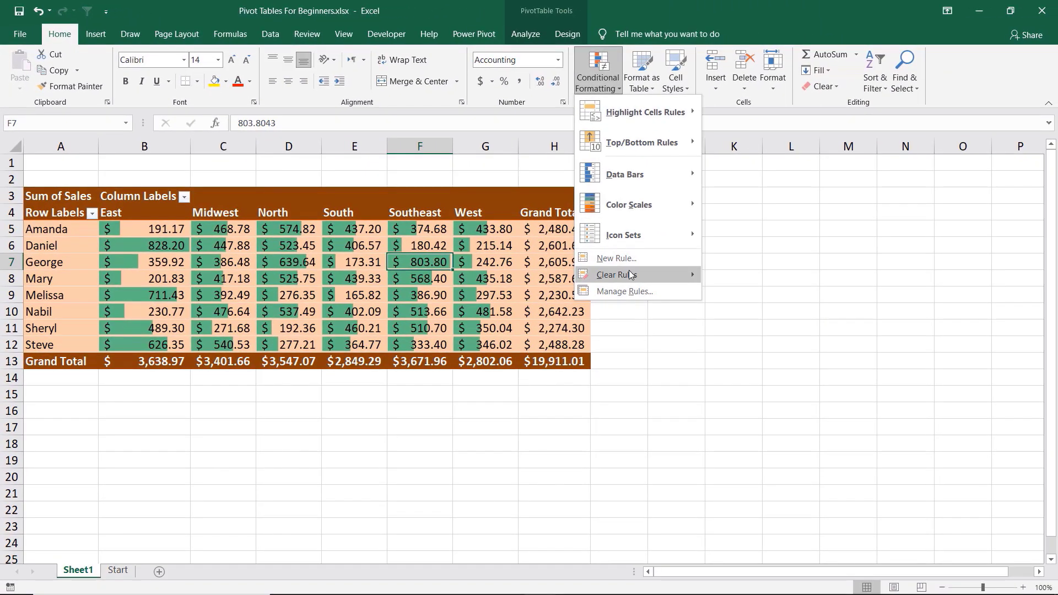
mouse_move(769, 336)
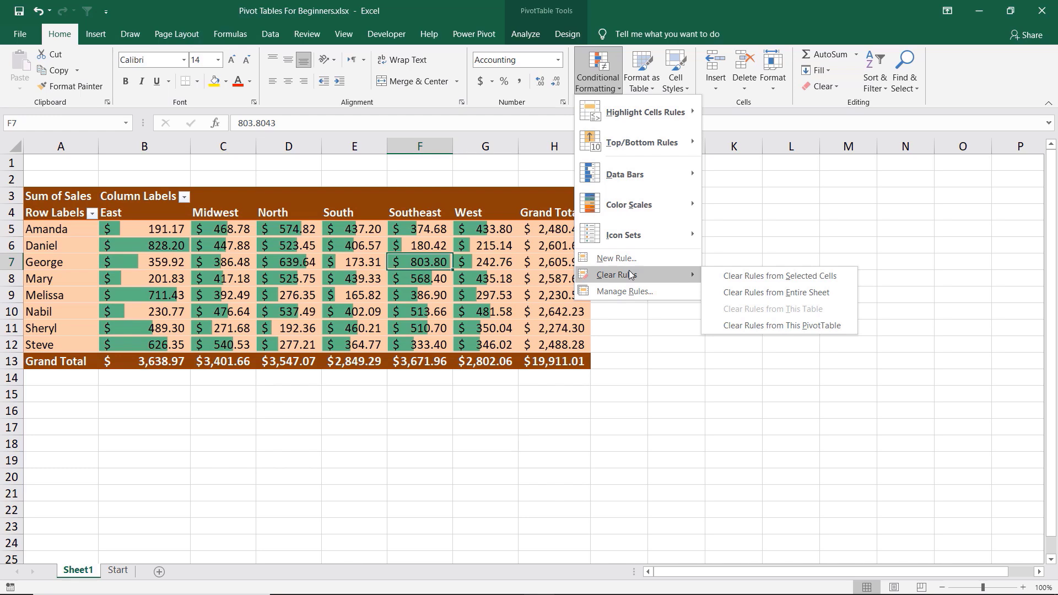
click(778, 292)
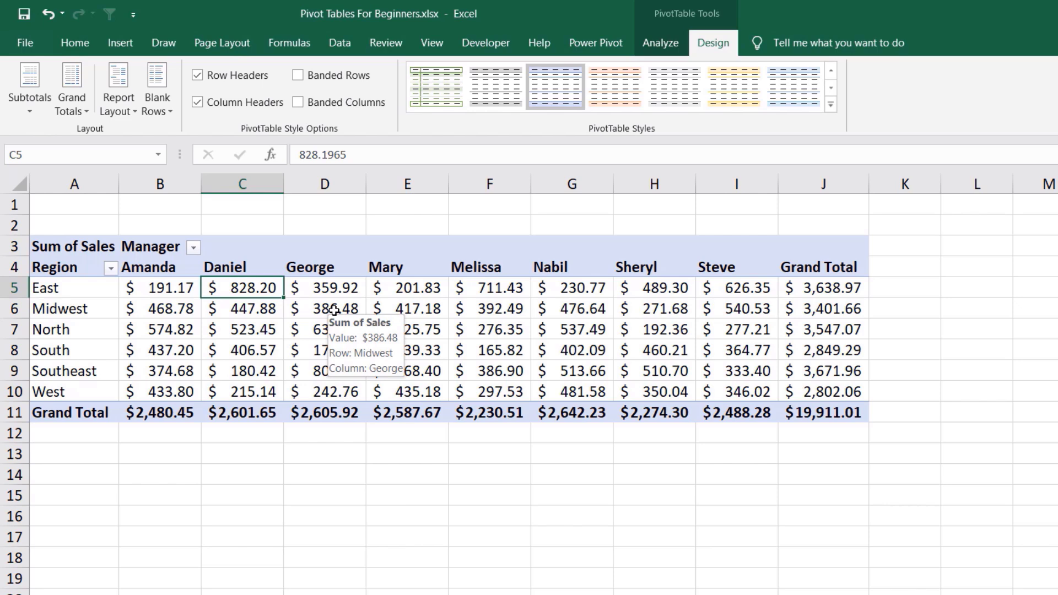
Step: Summarize the PivotTable's sales values by Average instead of Sum
click(334, 310)
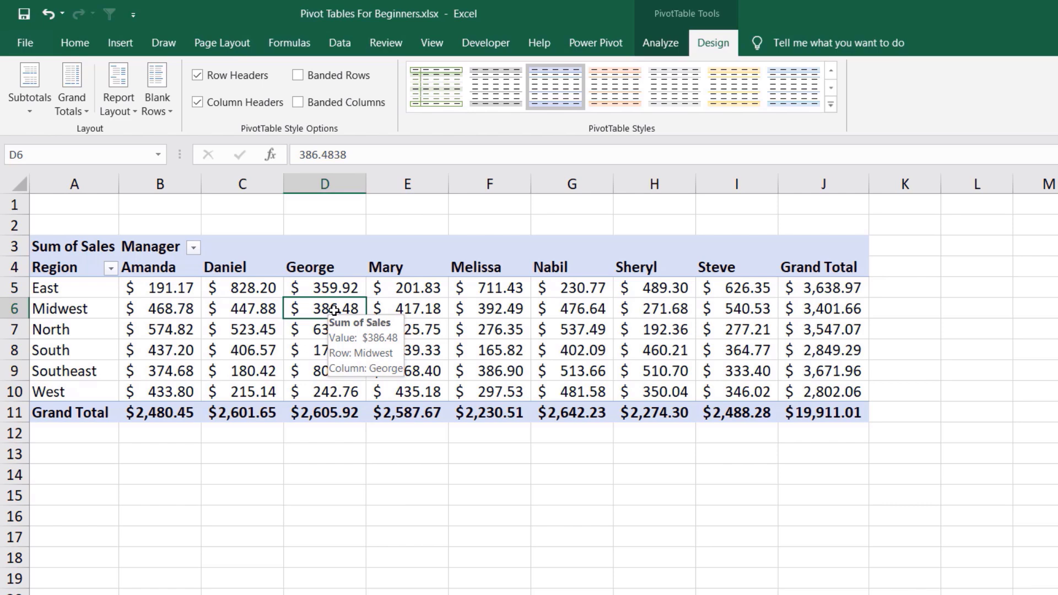
right_click(334, 311)
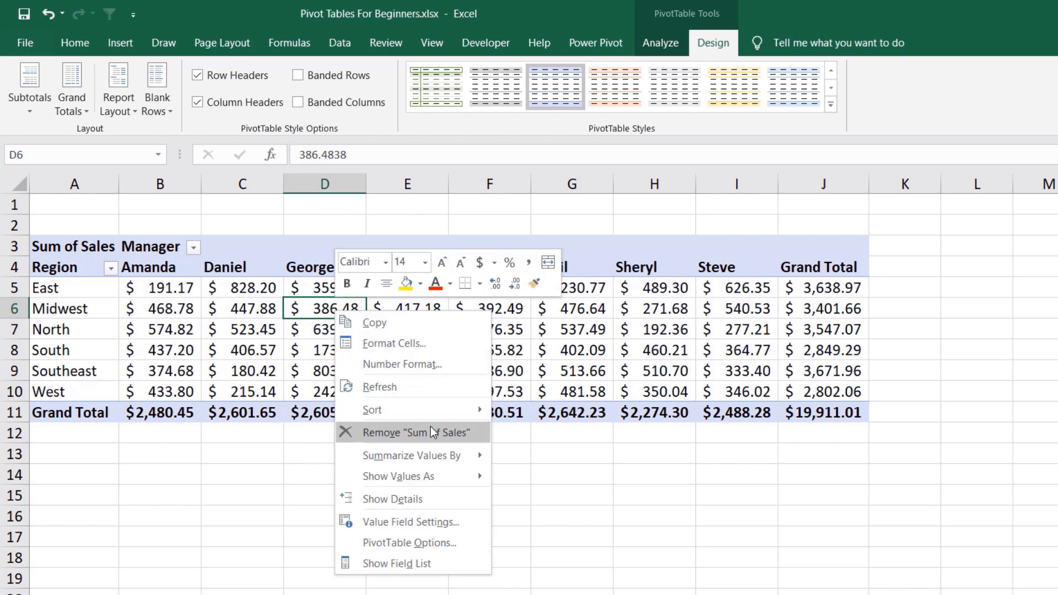
mouse_move(418, 457)
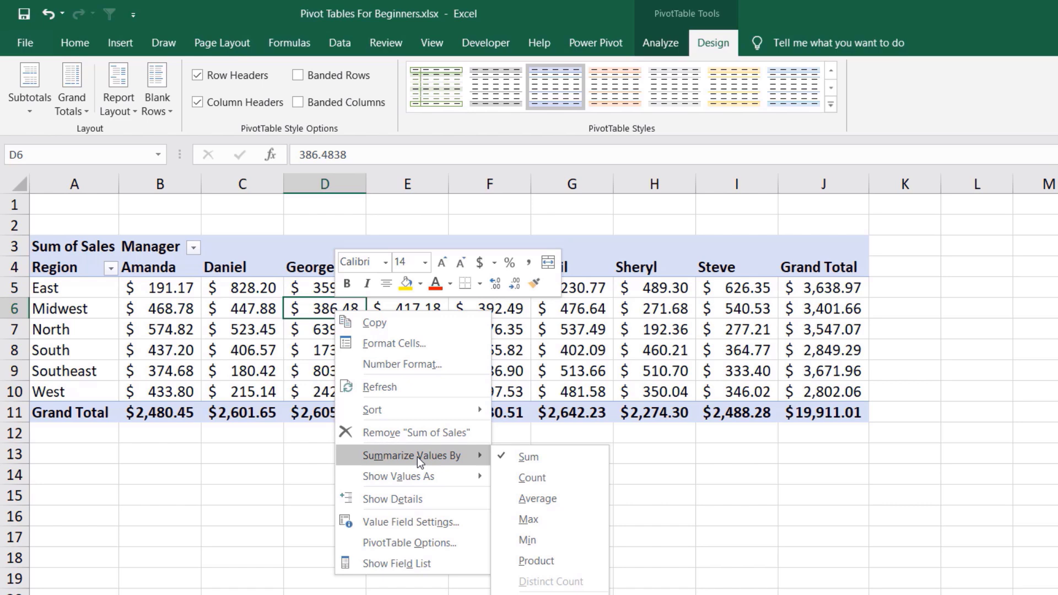
click(541, 499)
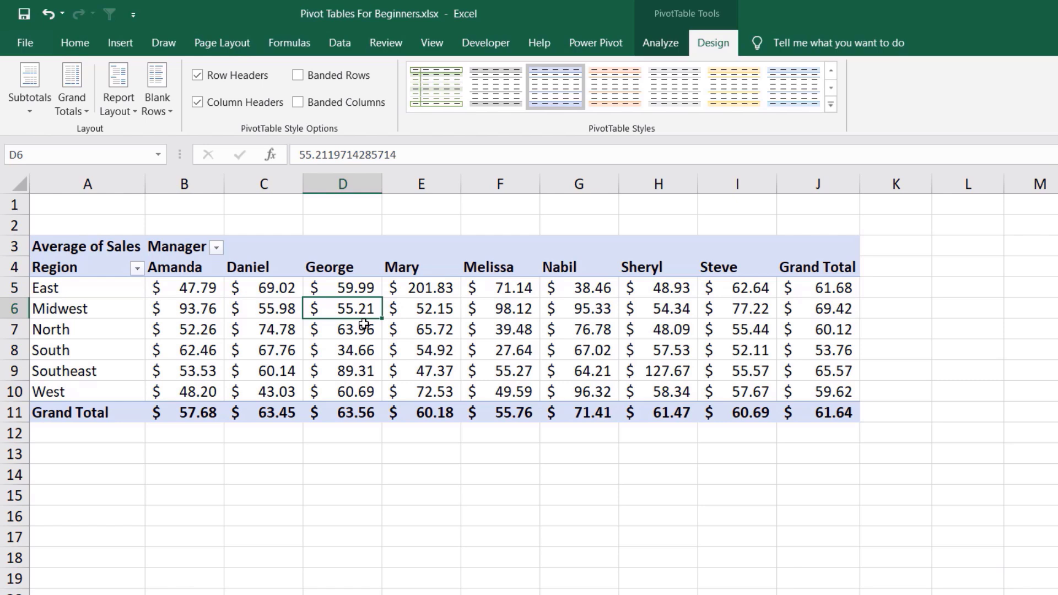
Step: Set the sales value field to summarize by Sum and give it the custom name "Total Sales"
mouse_move(343, 307)
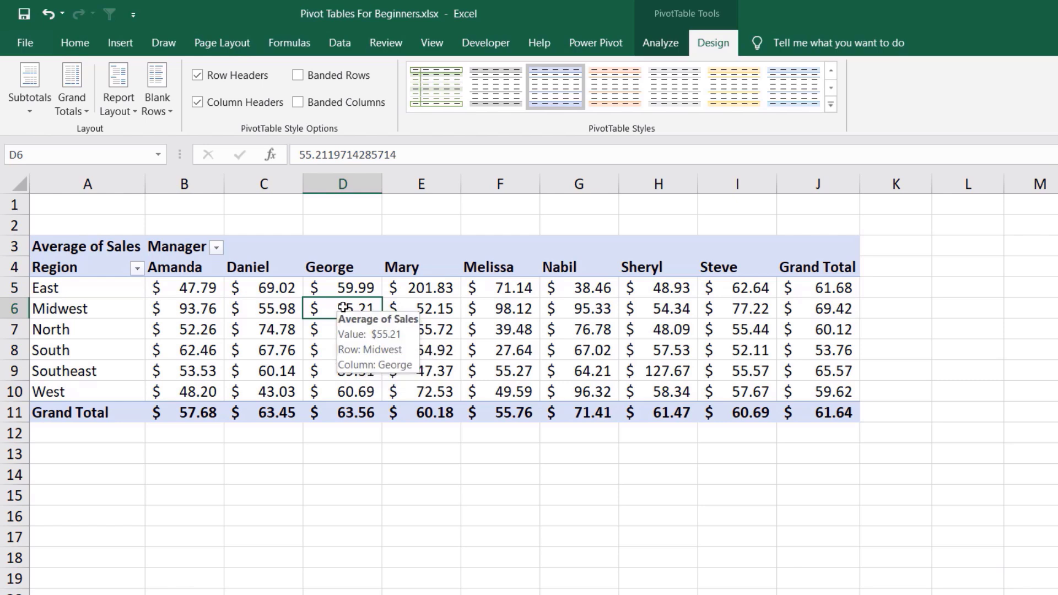
right_click(343, 307)
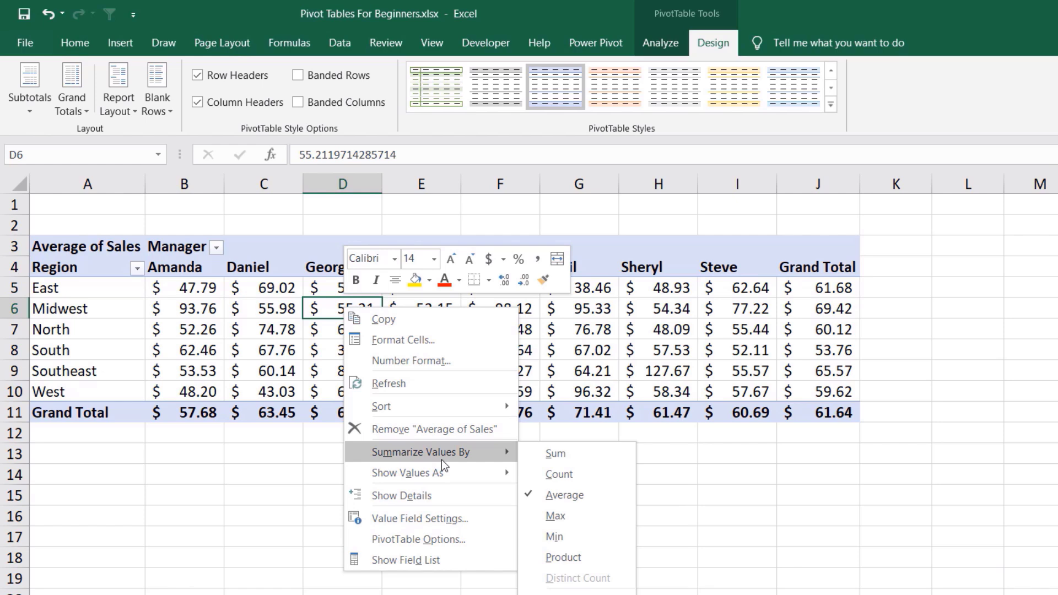
click(423, 518)
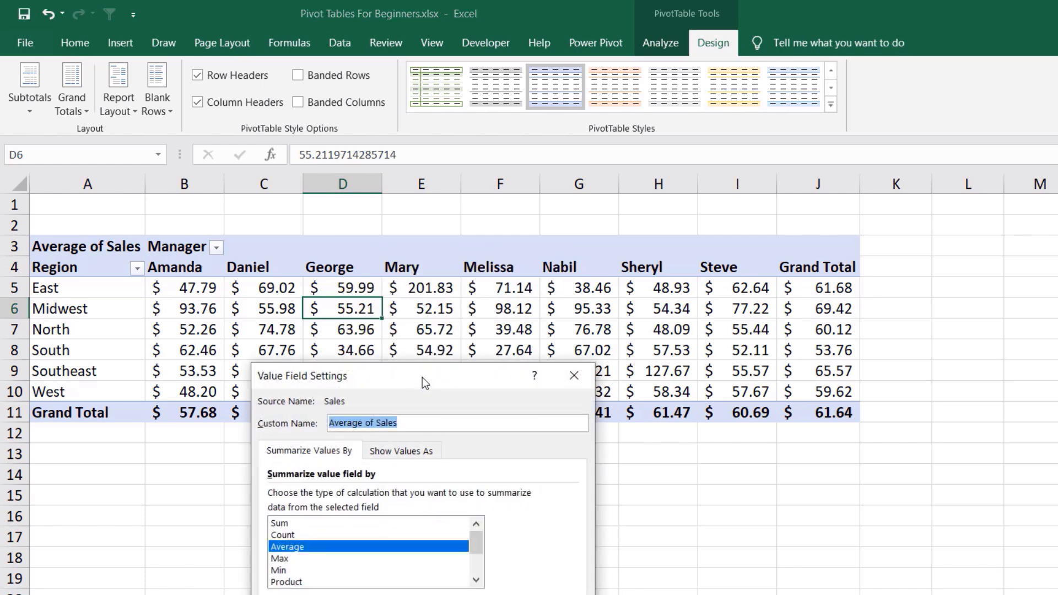
drag(422, 378, 633, 208)
mouse_move(690, 361)
mouse_down()
mouse_move(687, 386)
mouse_move(686, 362)
mouse_up()
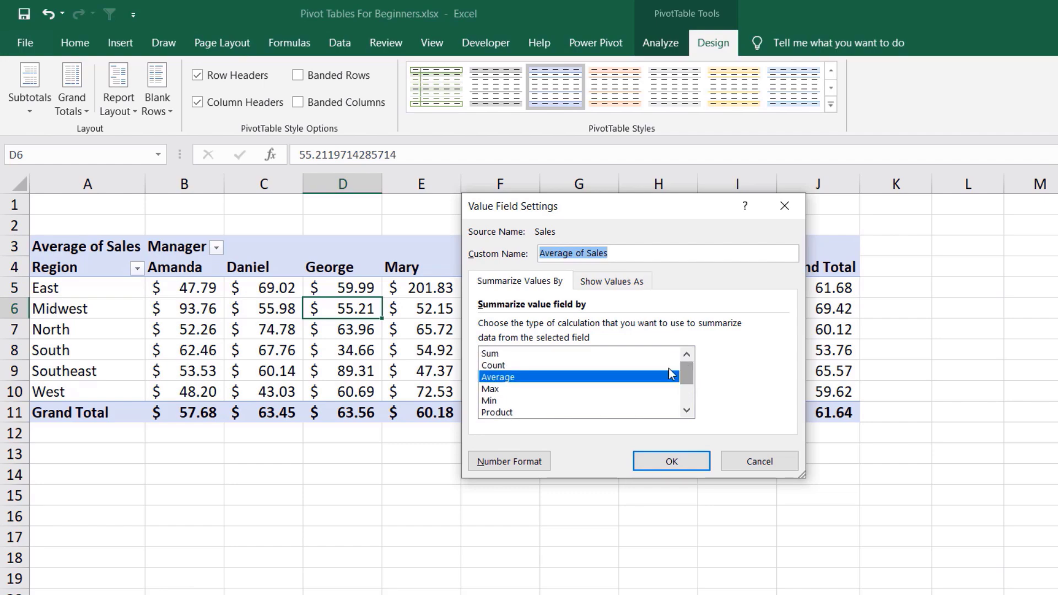
click(496, 353)
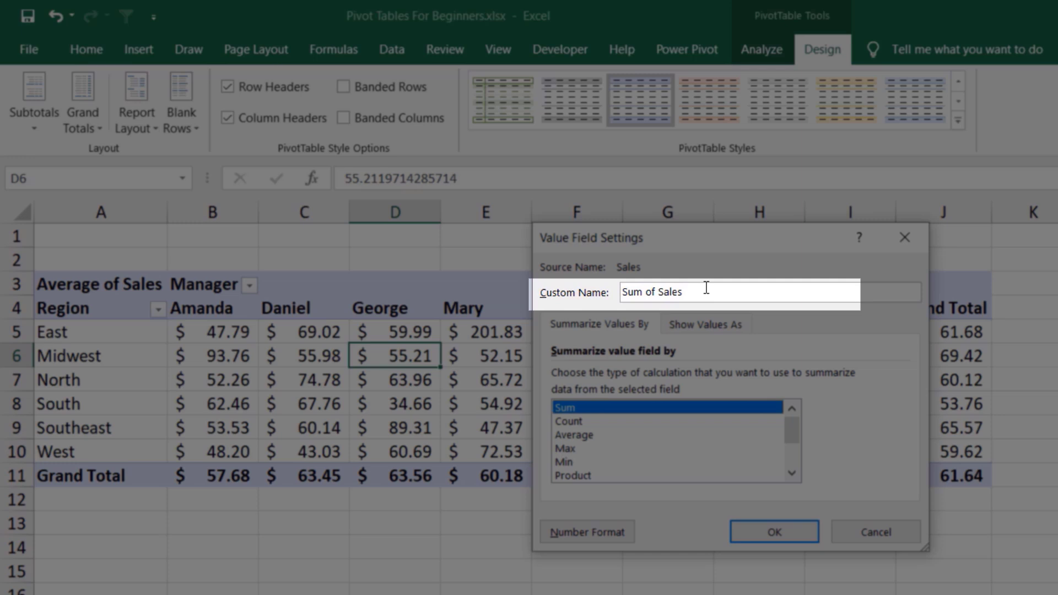
text(Total Sales)
click(811, 526)
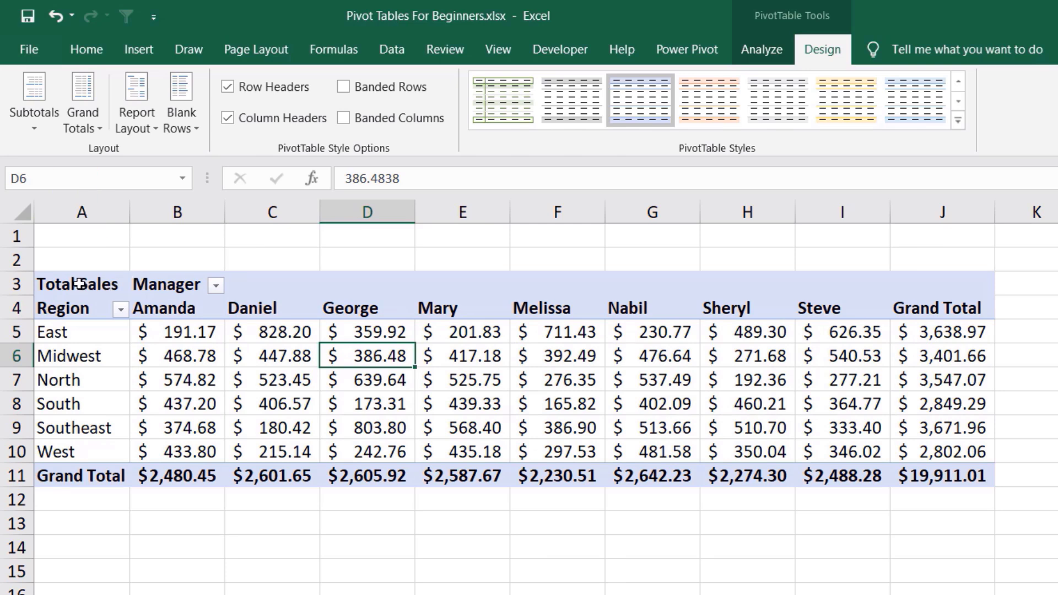
Step: Show the PivotTable field list, move Manager from Columns to Rows below Region, and add Sales to Values a second time
mouse_move(285, 348)
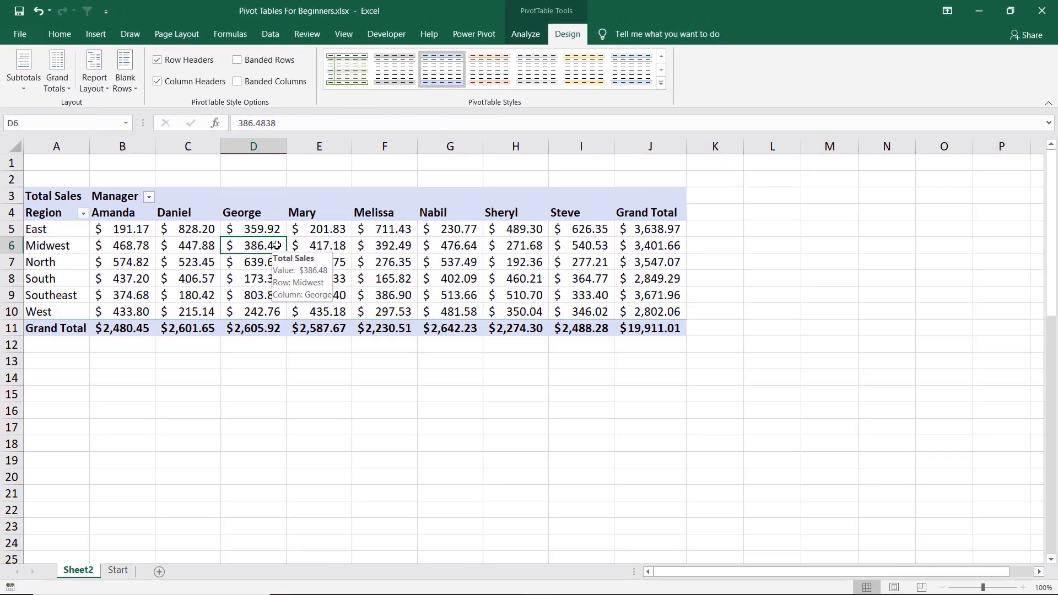
right_click(262, 241)
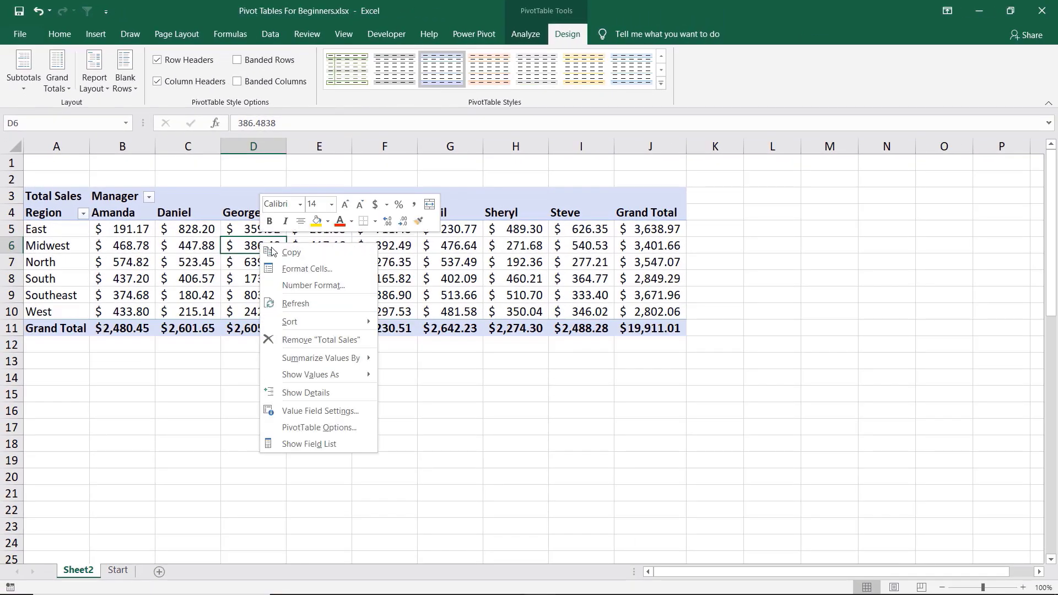
click(310, 443)
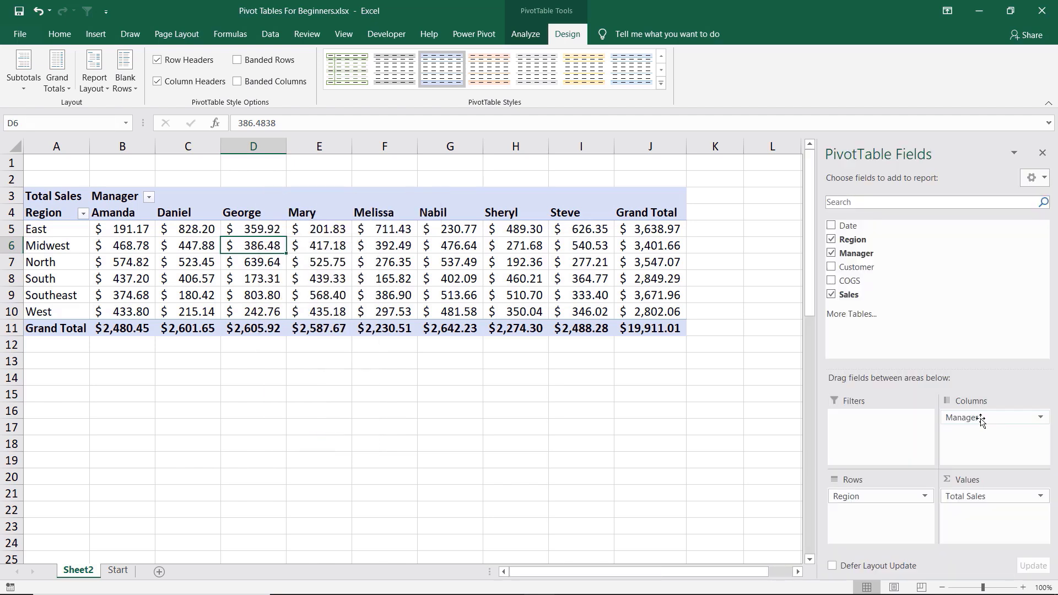
drag(981, 422, 870, 511)
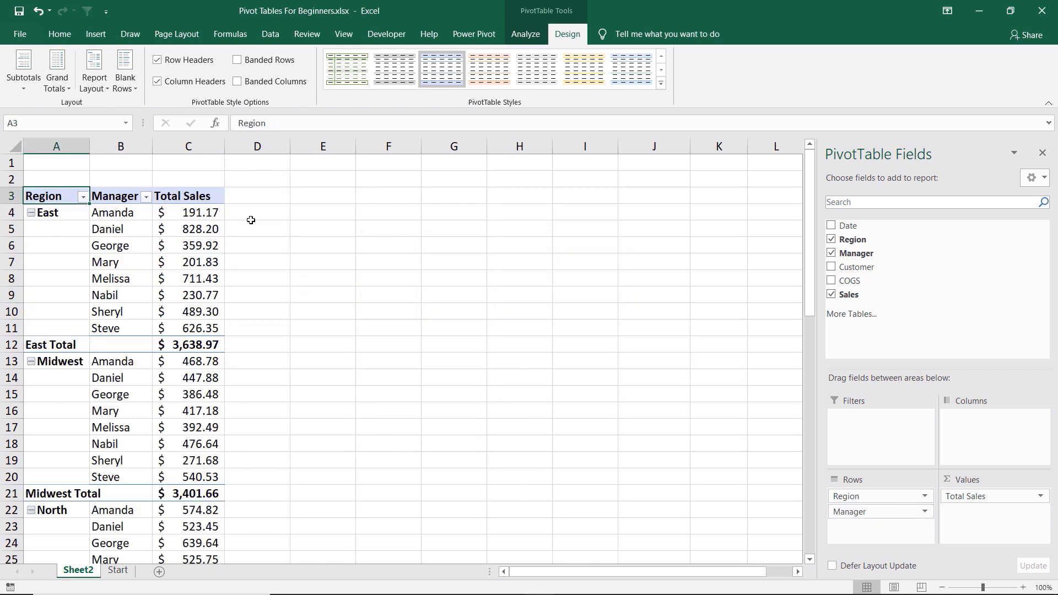
mouse_move(203, 215)
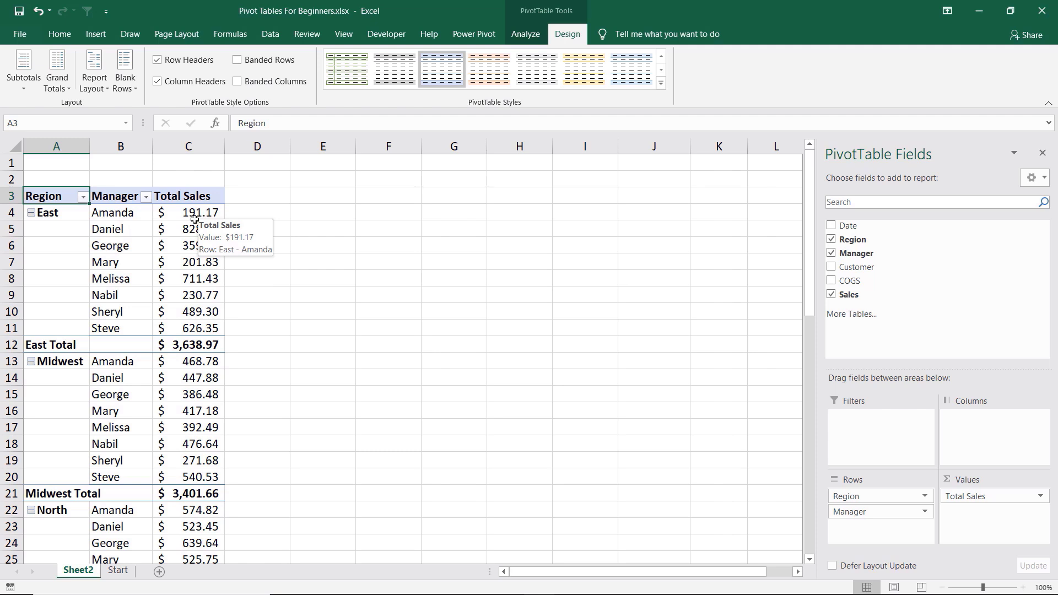
mouse_move(181, 258)
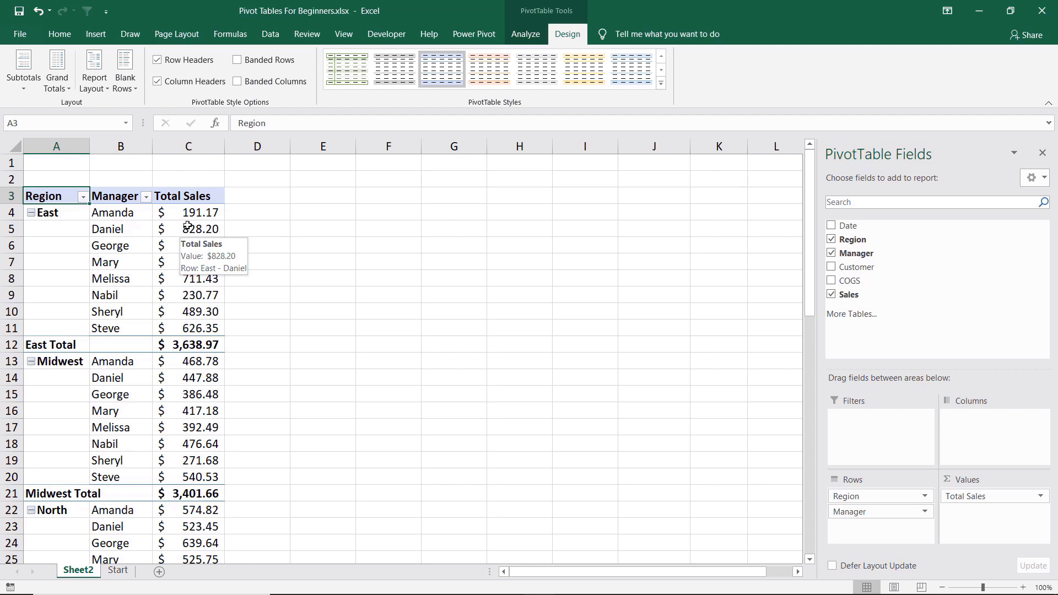
drag(847, 294, 993, 525)
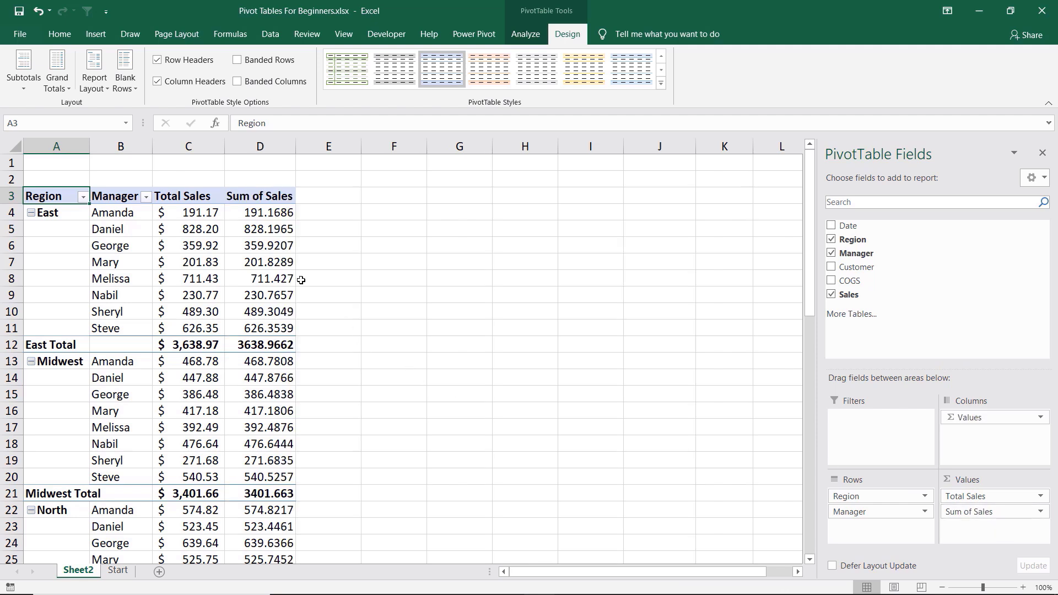
Step: Show the "Sum of Sales" values as % of Column Total and review the percentages down to the grand total
mouse_move(266, 217)
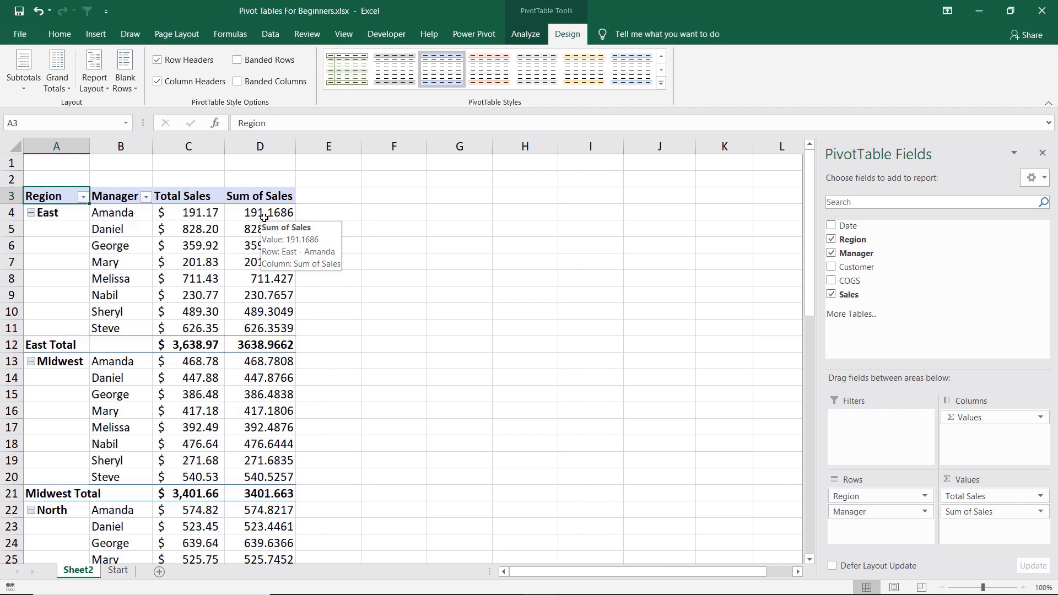
click(264, 217)
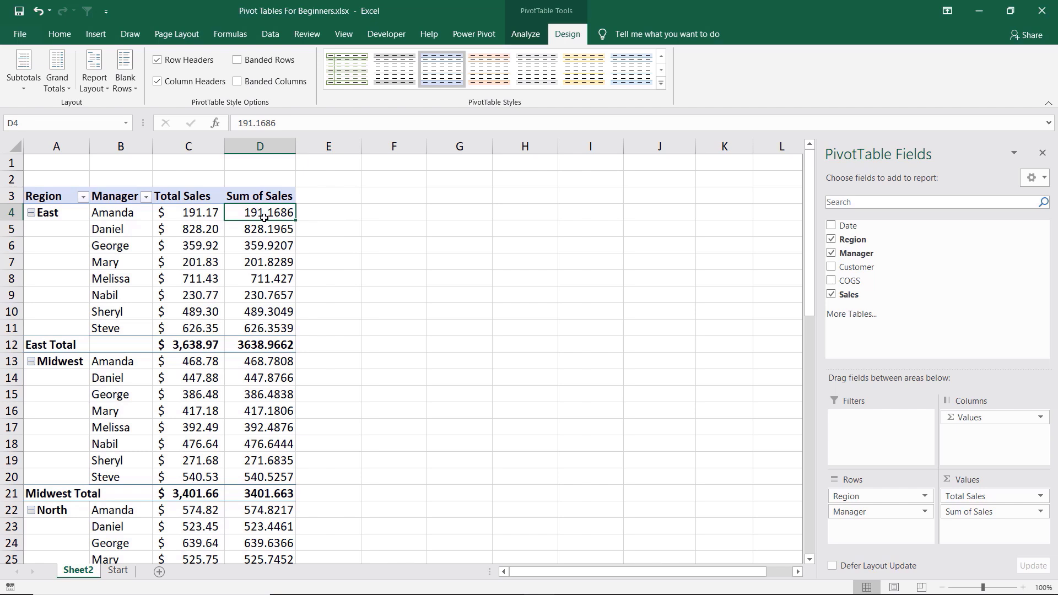
right_click(266, 219)
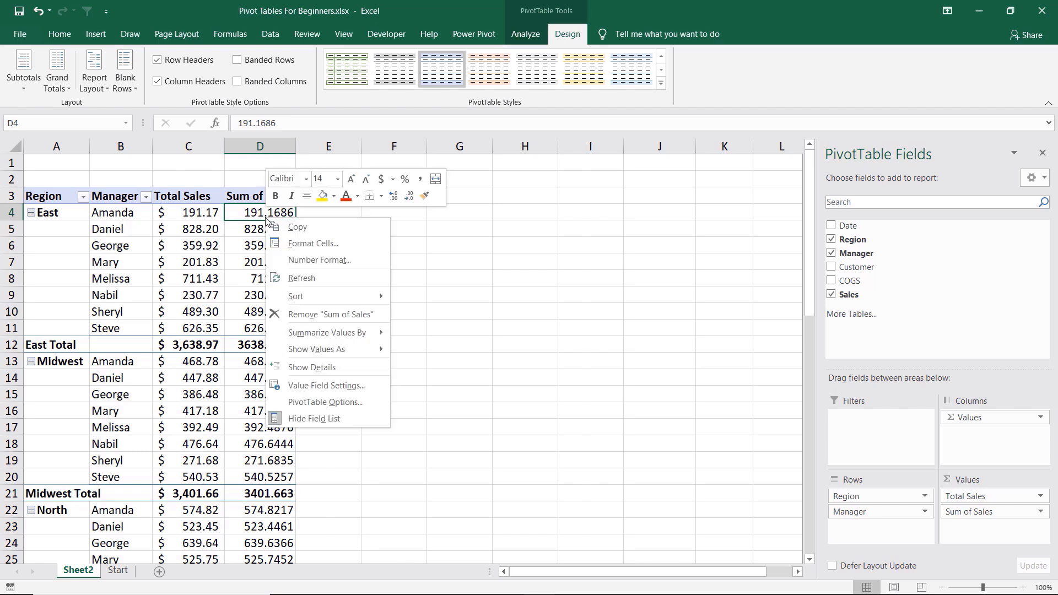
mouse_move(317, 355)
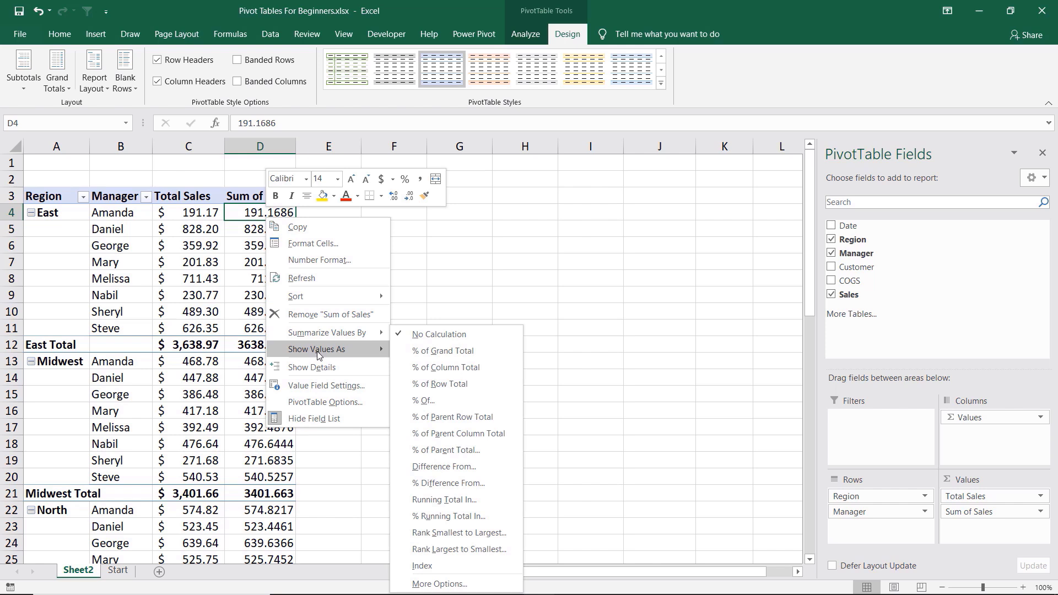
click(471, 366)
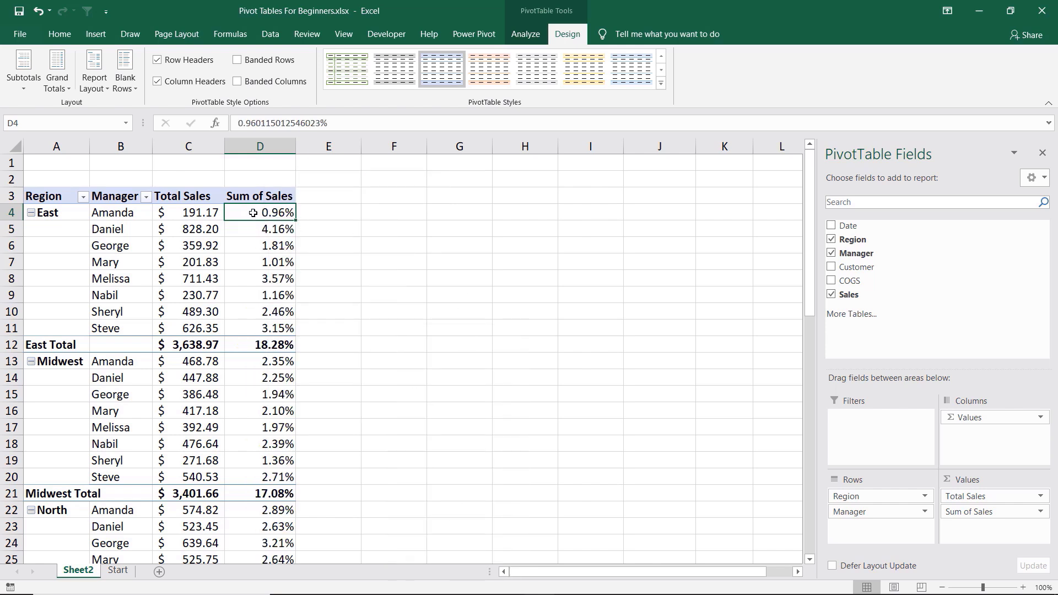
mouse_move(260, 212)
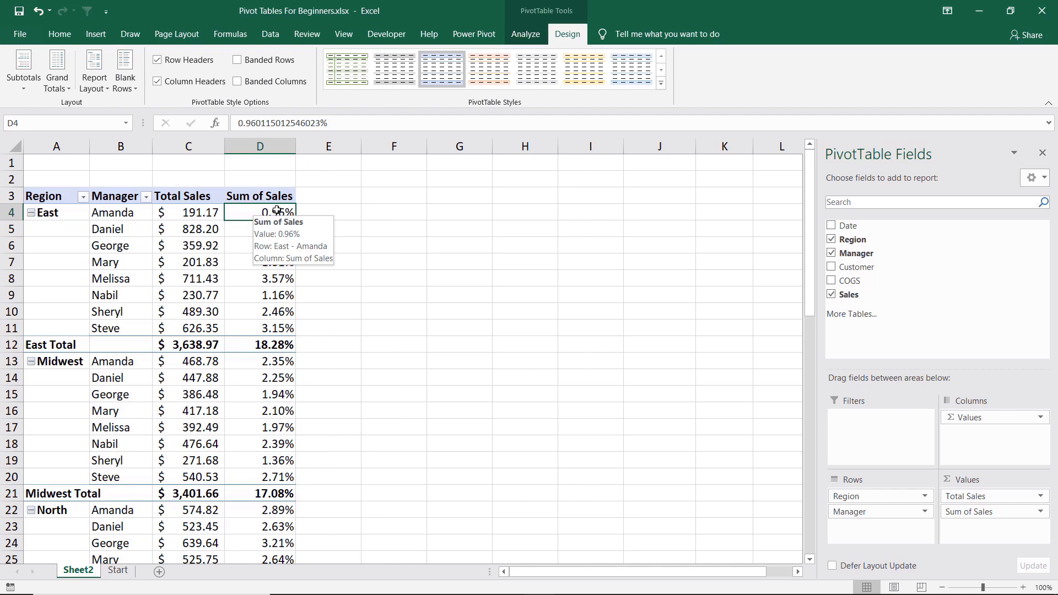
mouse_move(278, 345)
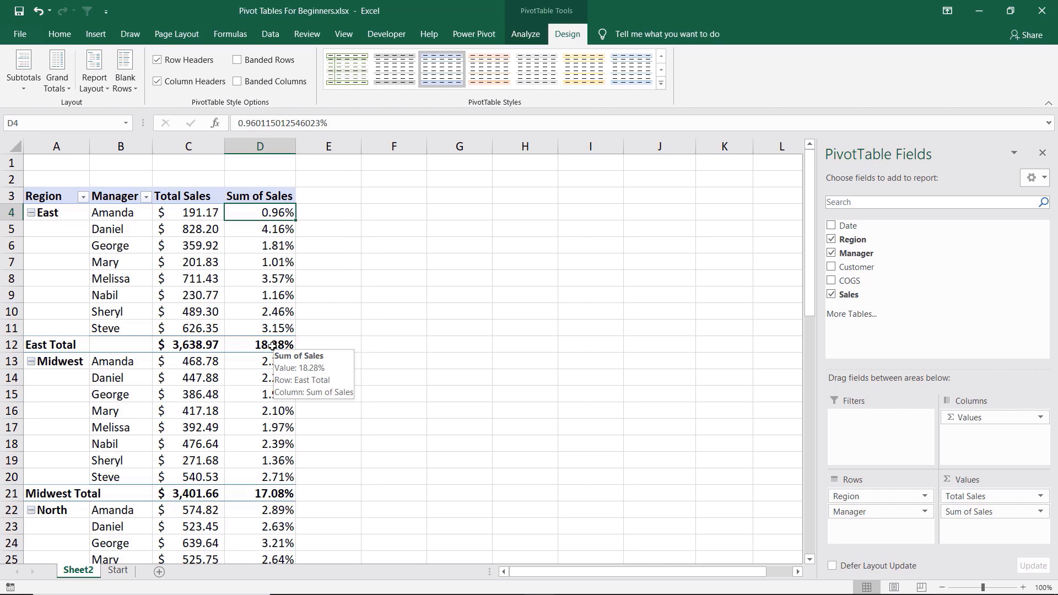
scroll(270, 342, down, 13)
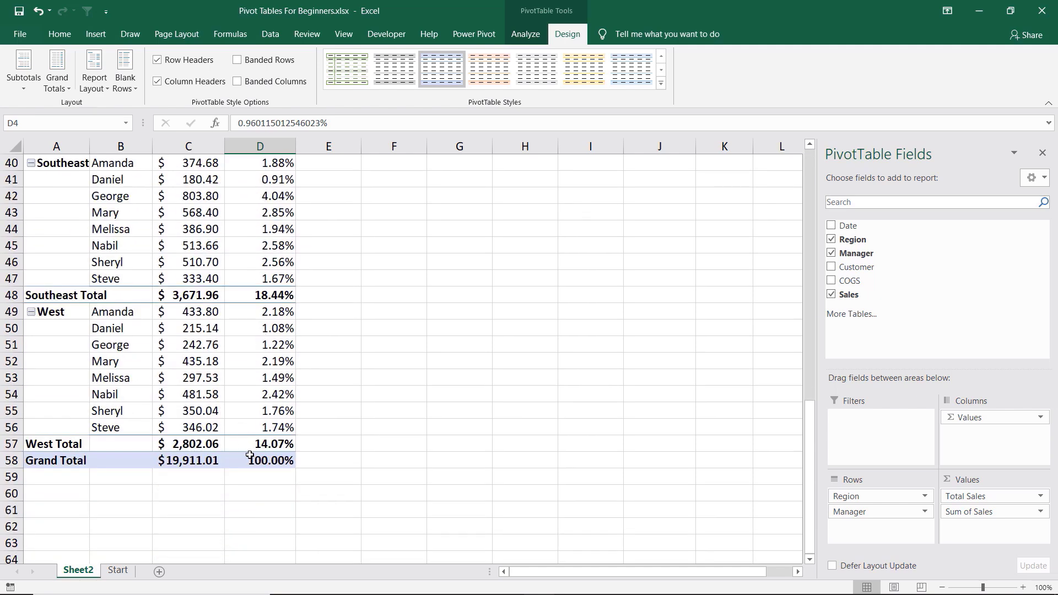
scroll(249, 339, up, 13)
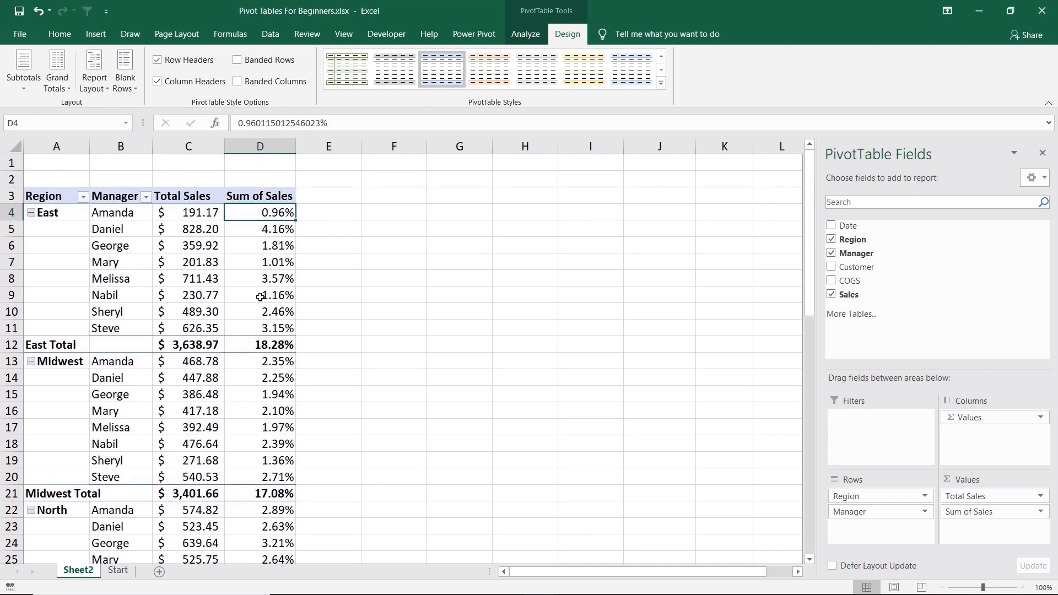
mouse_move(260, 297)
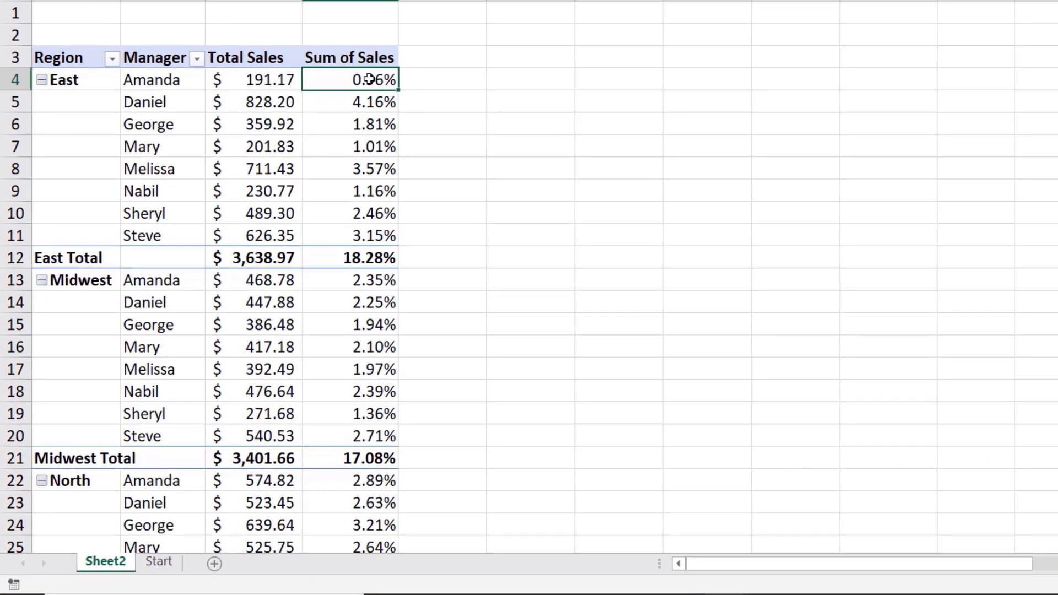
Step: Show the "Sum of Sales" values as Rank Largest to Smallest, with Manager as the base field
right_click(368, 80)
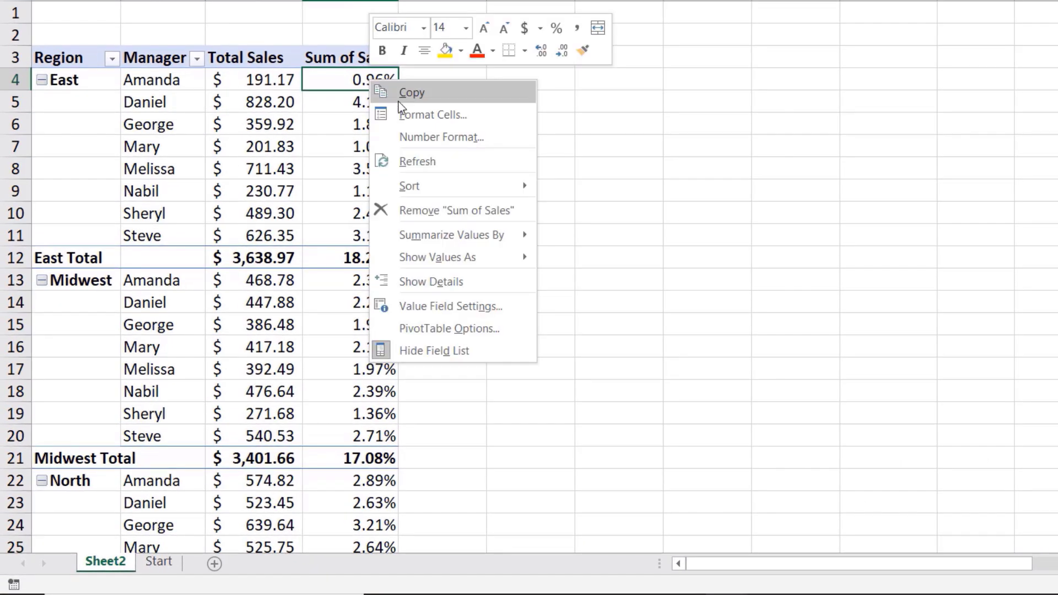
mouse_move(471, 257)
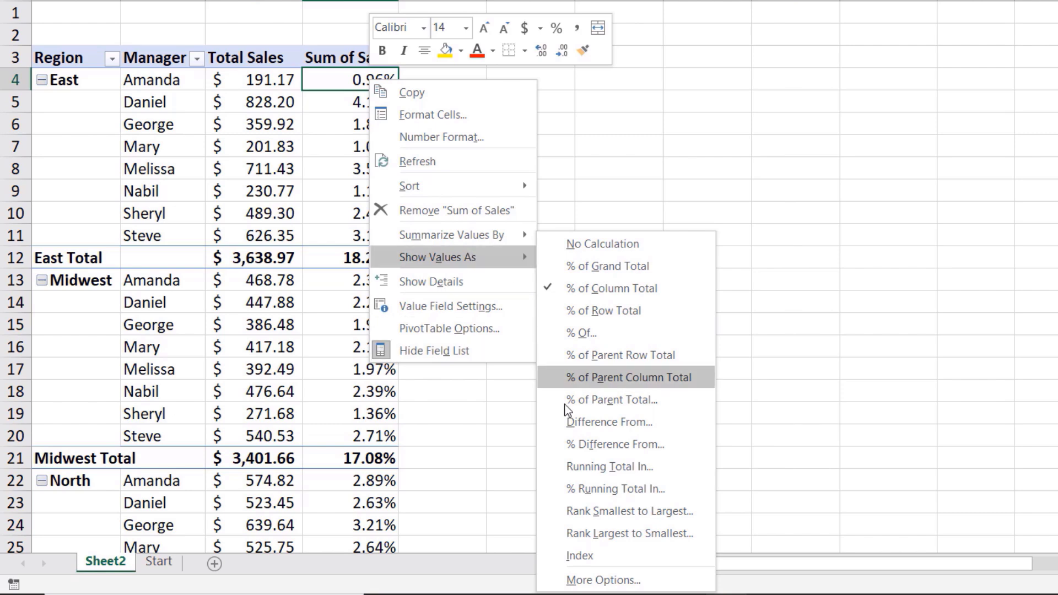
click(657, 540)
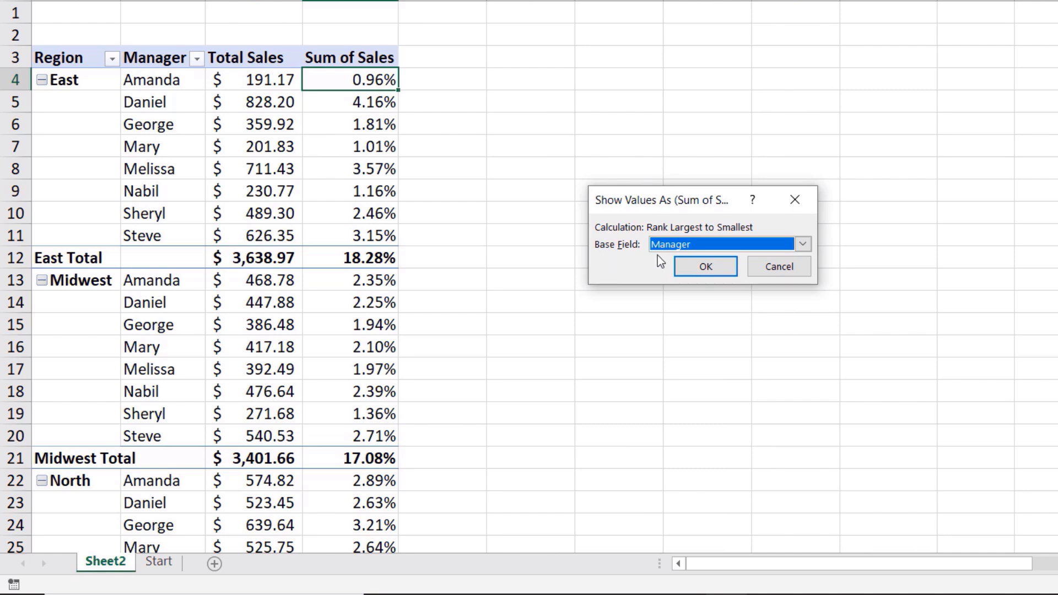
click(803, 247)
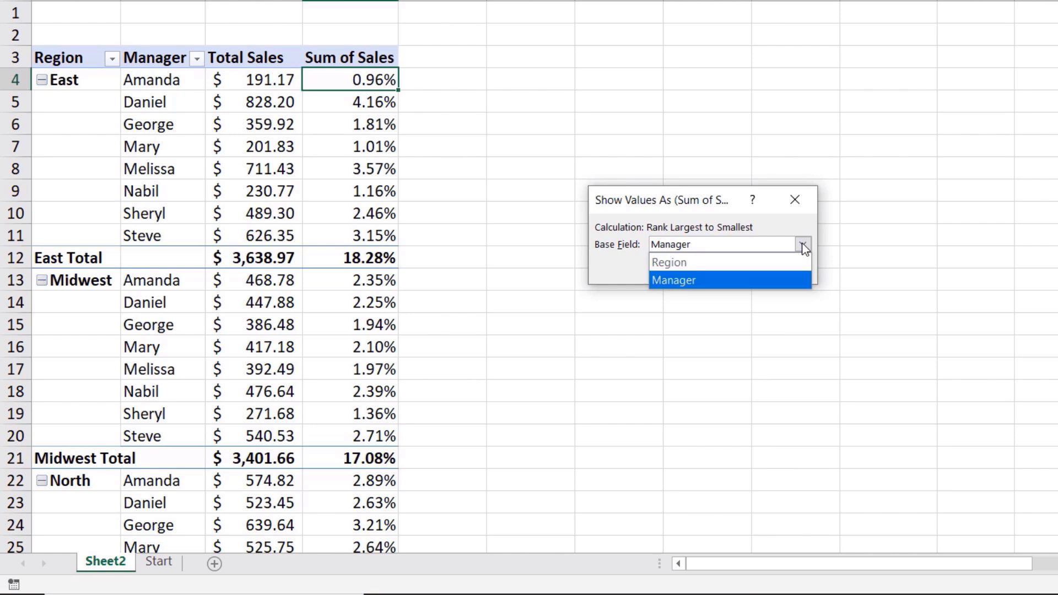
click(803, 246)
click(707, 265)
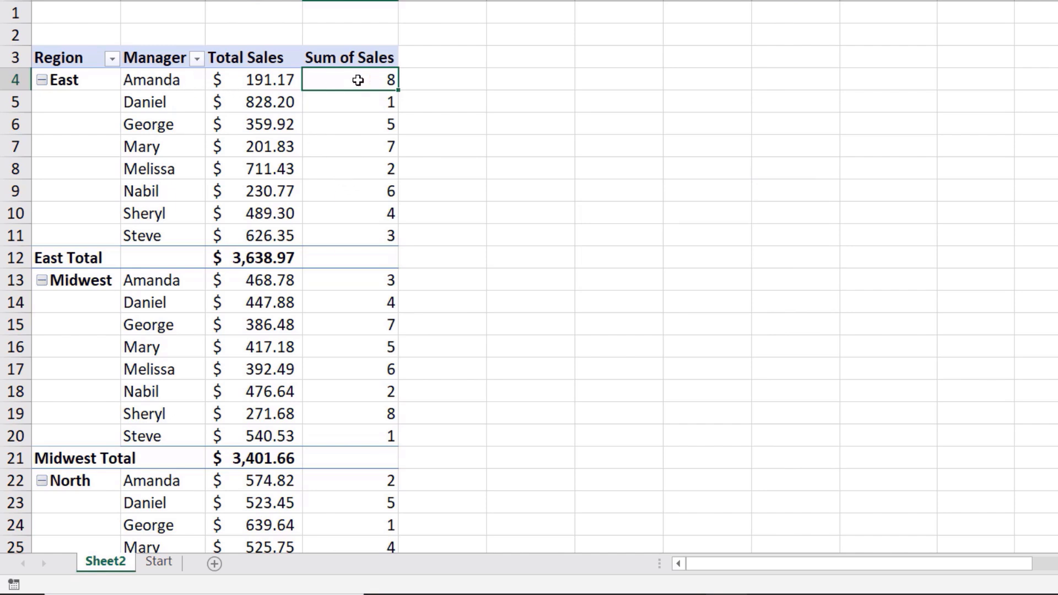
mouse_move(352, 81)
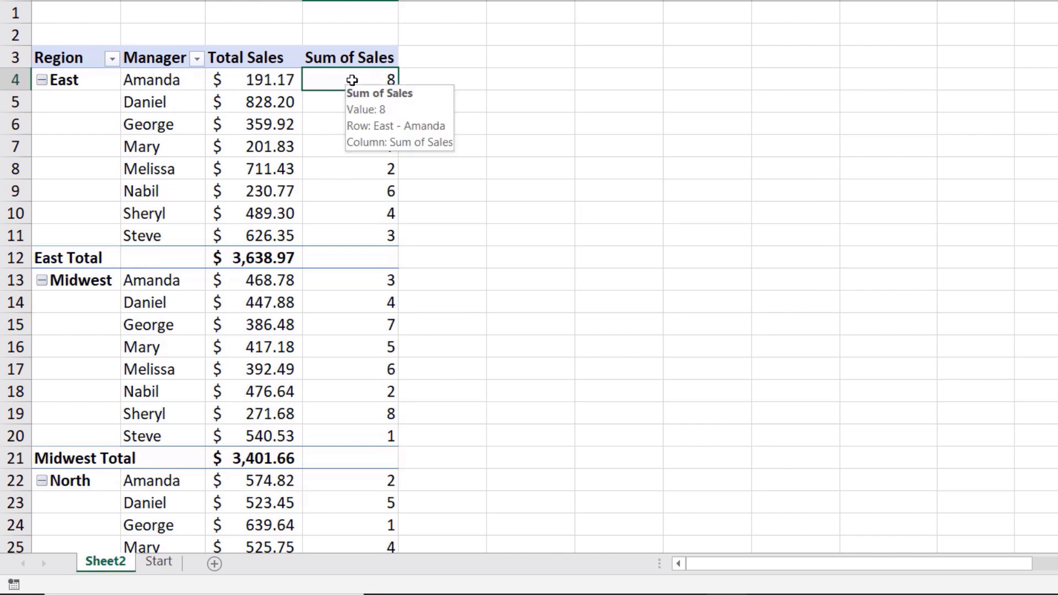
mouse_move(359, 101)
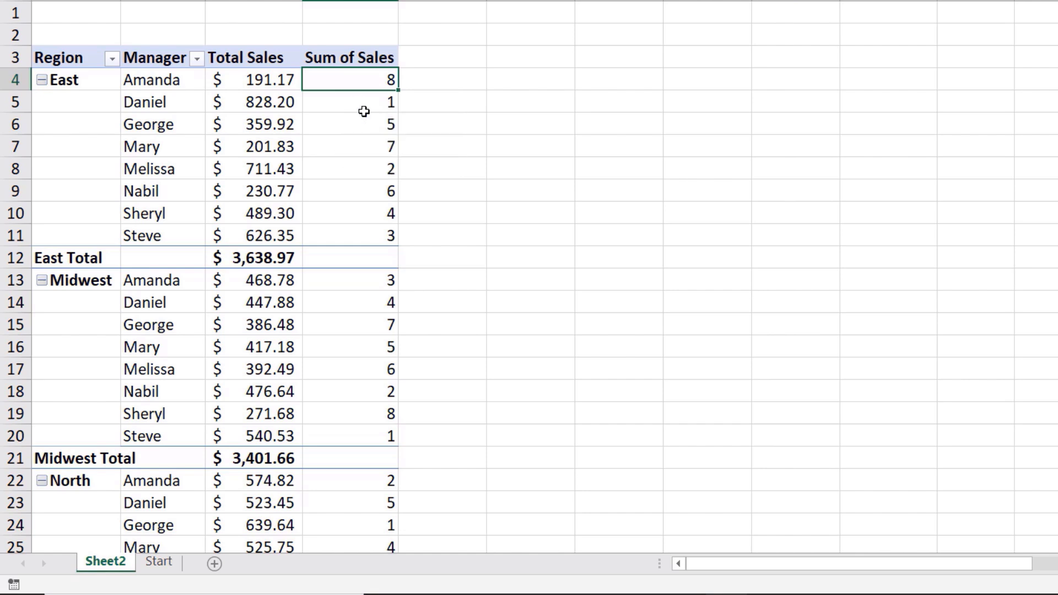
mouse_move(242, 102)
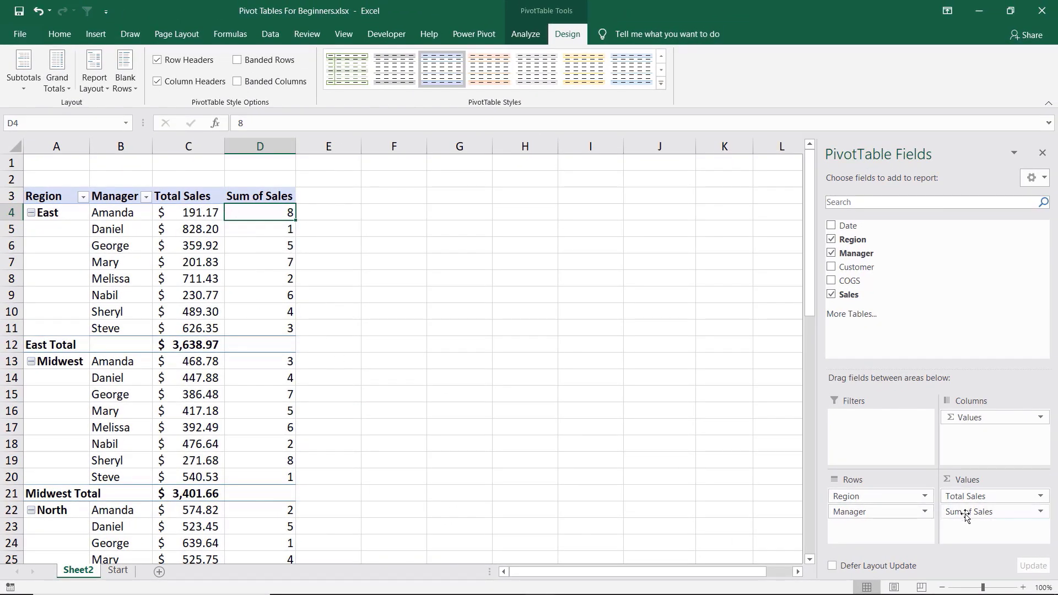
Step: Remove the ranked "Sum of Sales" field from the PivotTable values and start a calculated field named "Profit"
drag(965, 513, 769, 514)
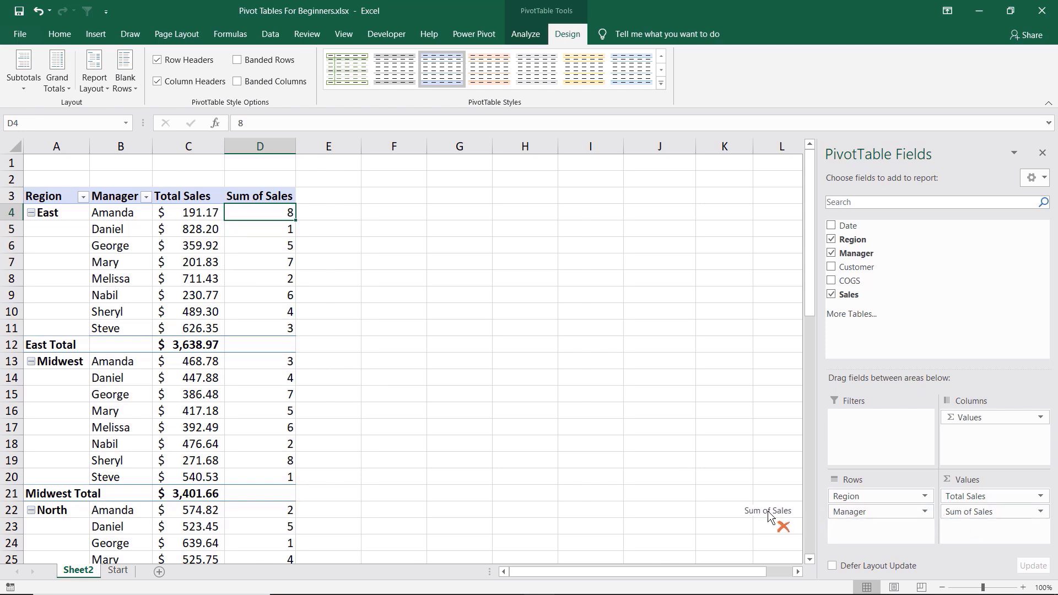
drag(768, 514, 773, 507)
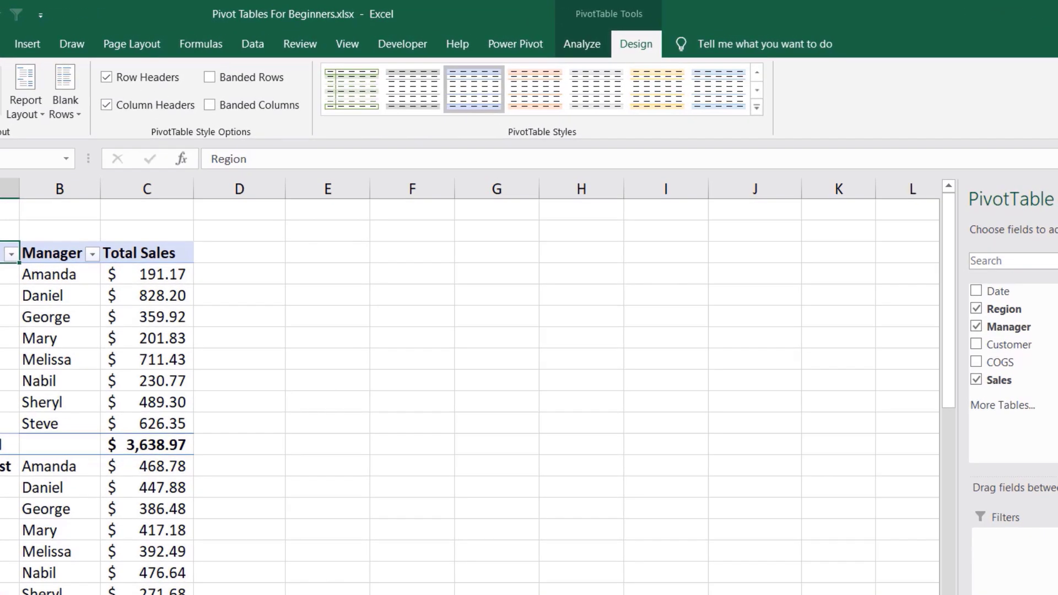
click(583, 46)
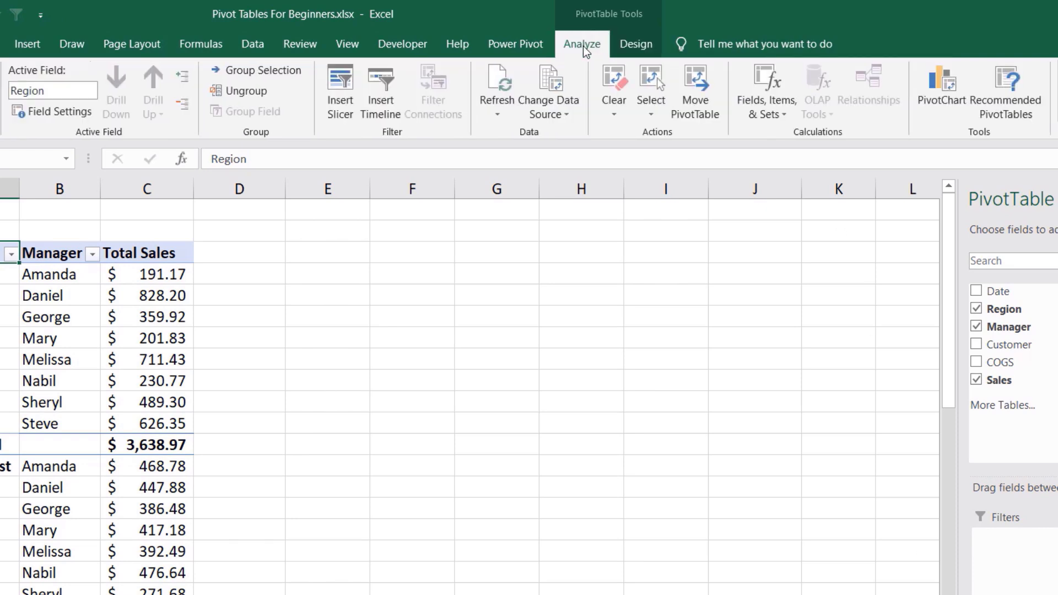
click(778, 118)
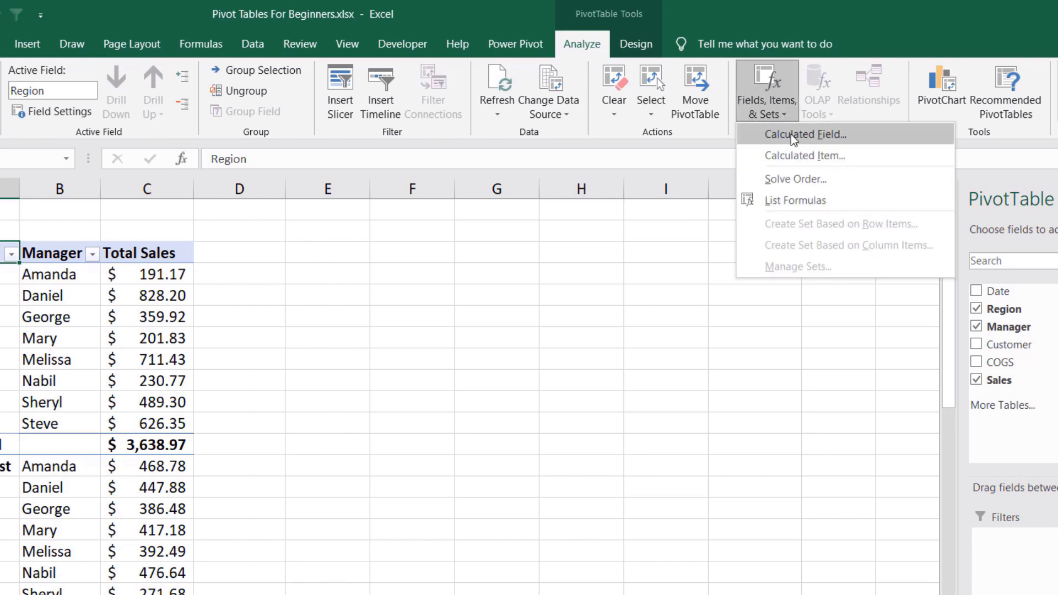
click(791, 133)
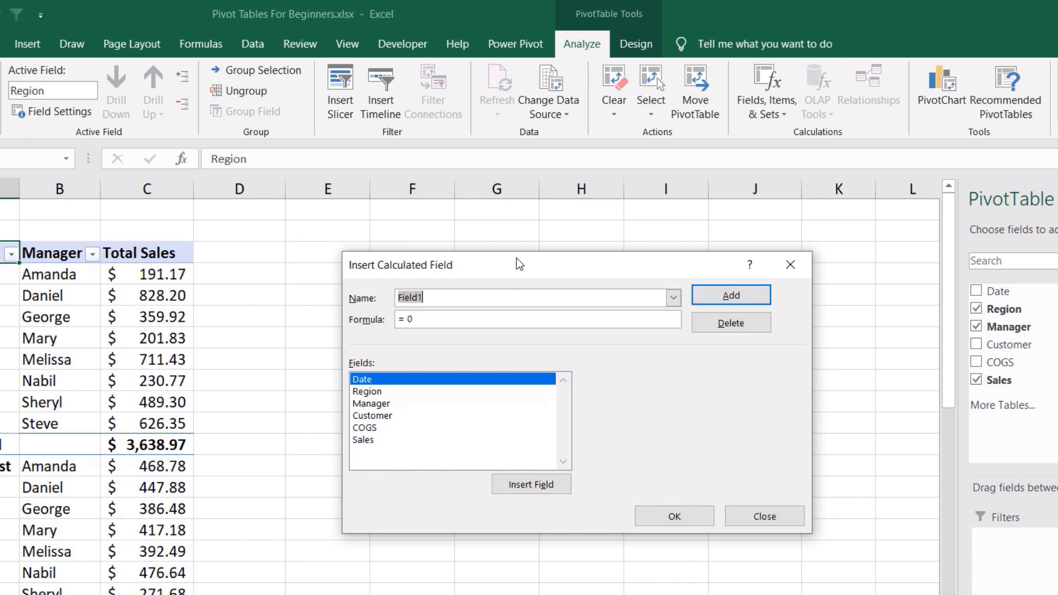
text(Profit)
Step: Set the calculated field's formula to Sales minus COGS and add the field to the PivotTable
drag(415, 320, 398, 319)
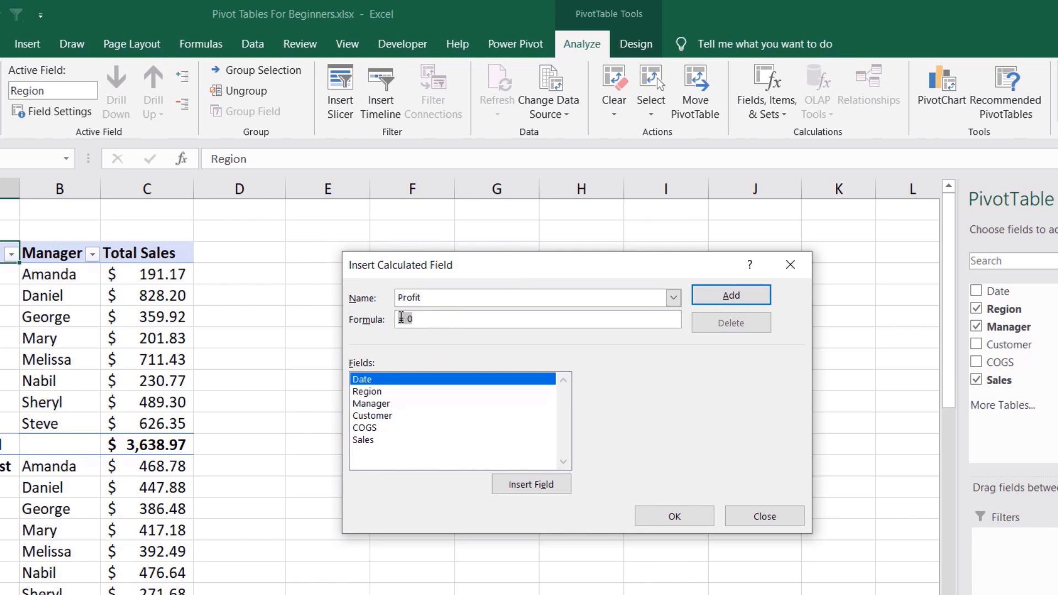
text(=)
click(368, 439)
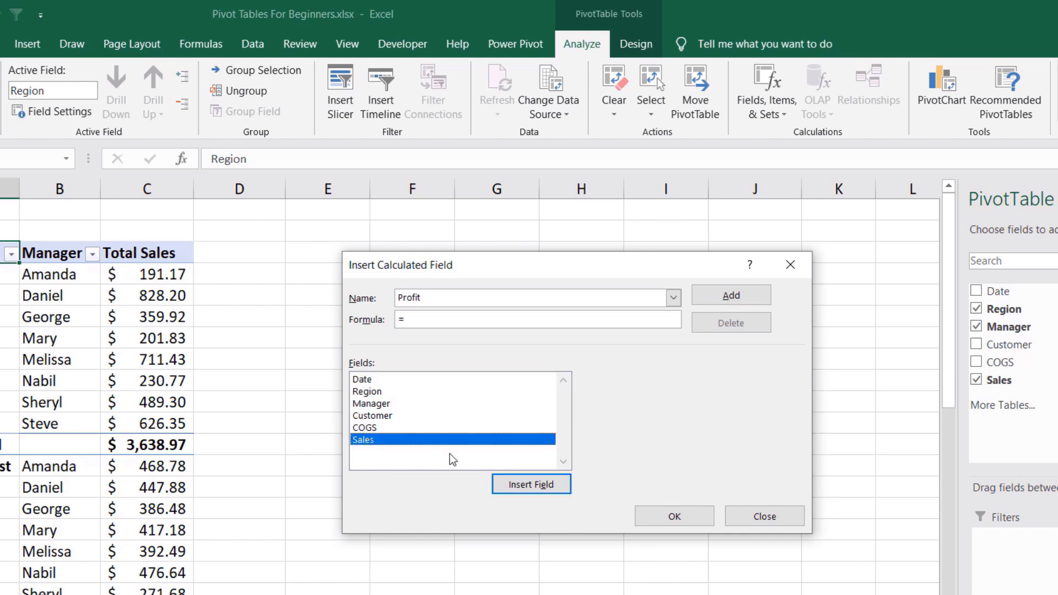
click(534, 486)
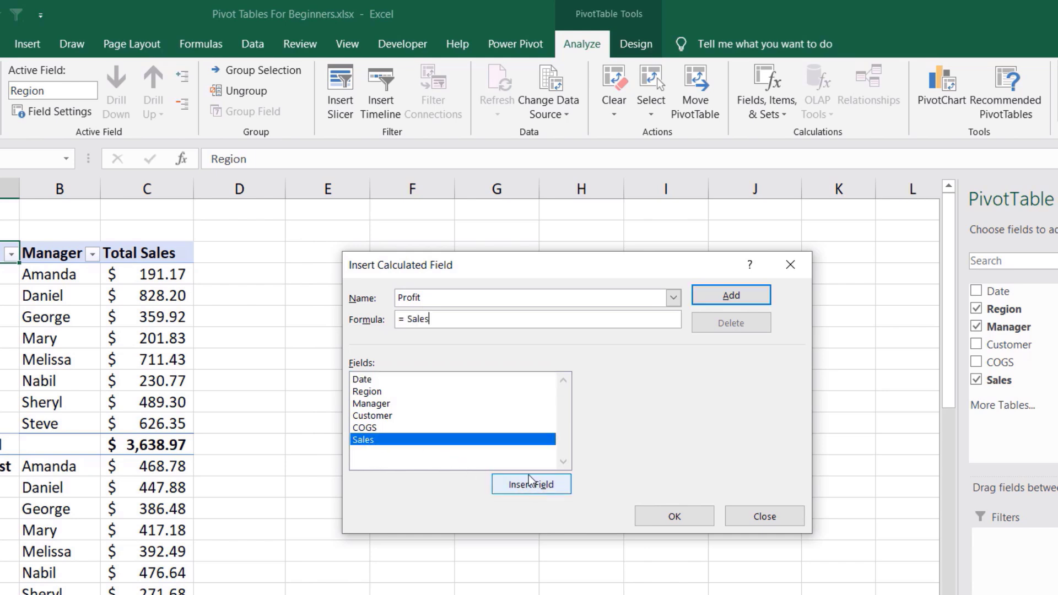
text(-)
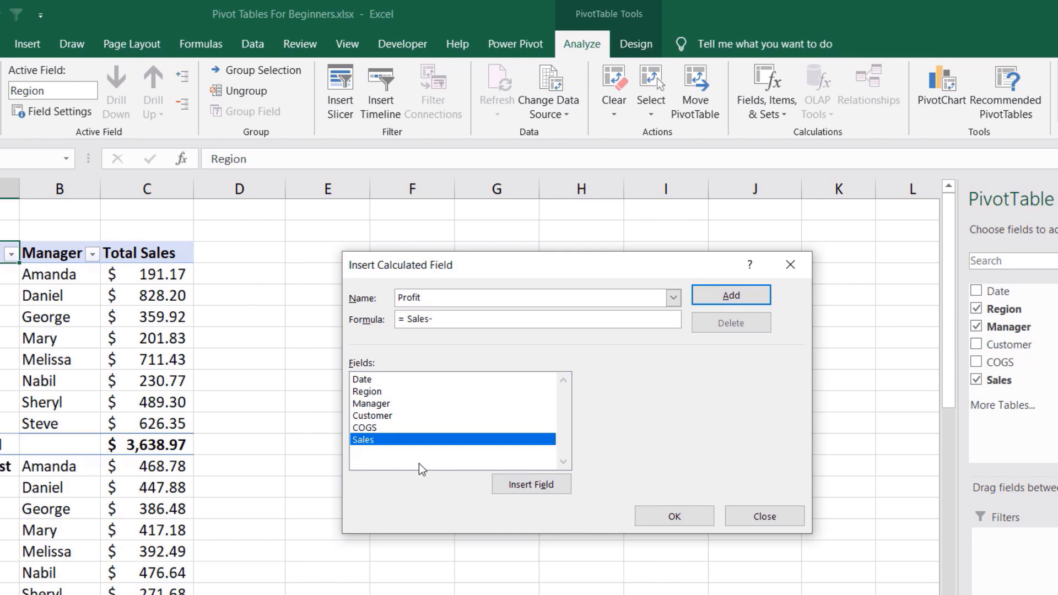
click(381, 431)
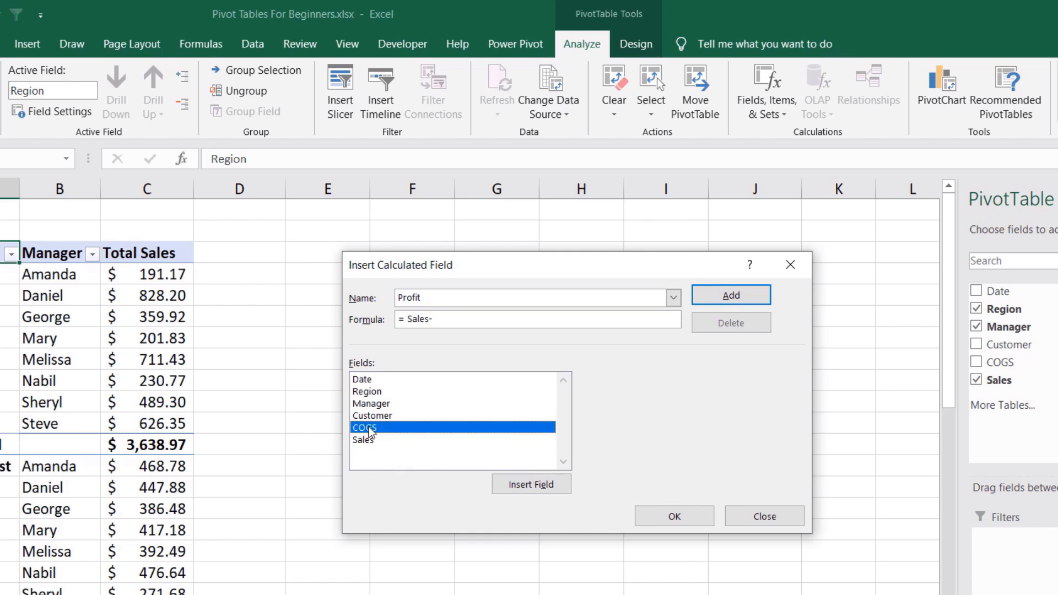
click(533, 485)
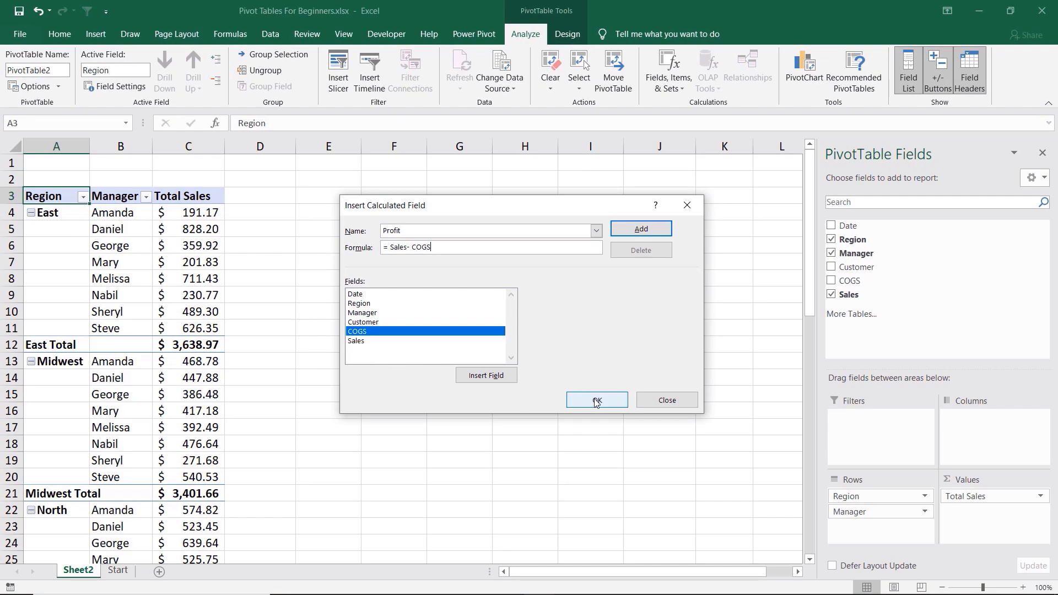
click(596, 401)
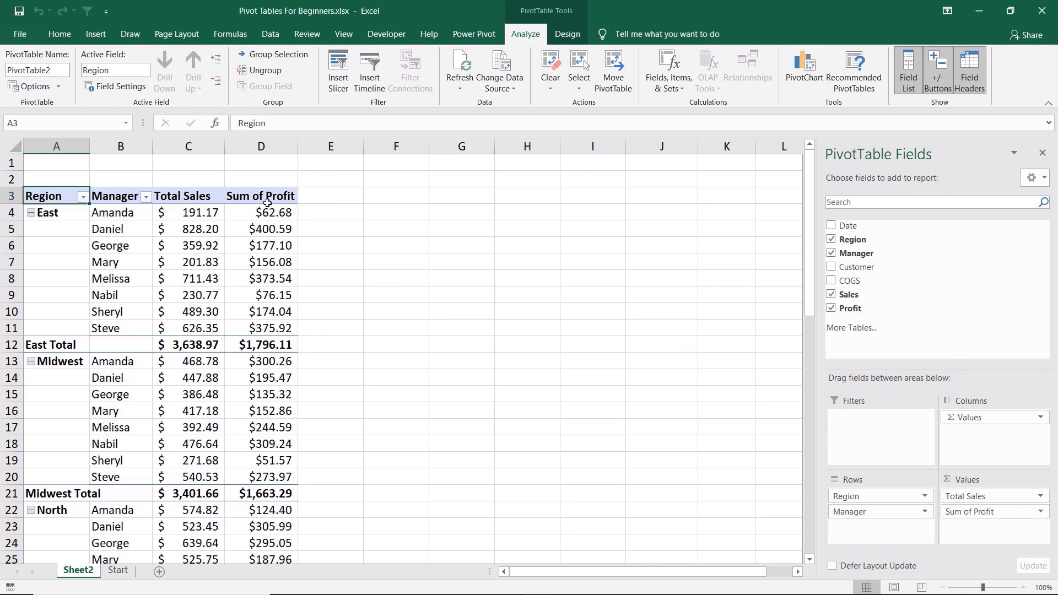
Step: Rename the "Sum of Profit" value field to "Profit" followed by a trailing space, so it differs from the source field name
mouse_move(266, 244)
click(270, 228)
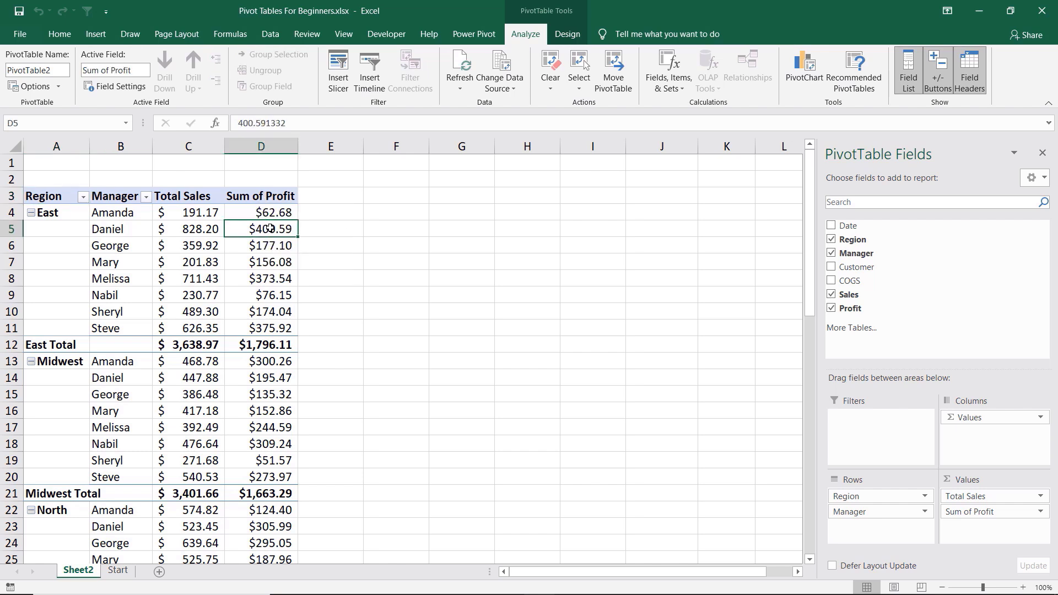
right_click(271, 229)
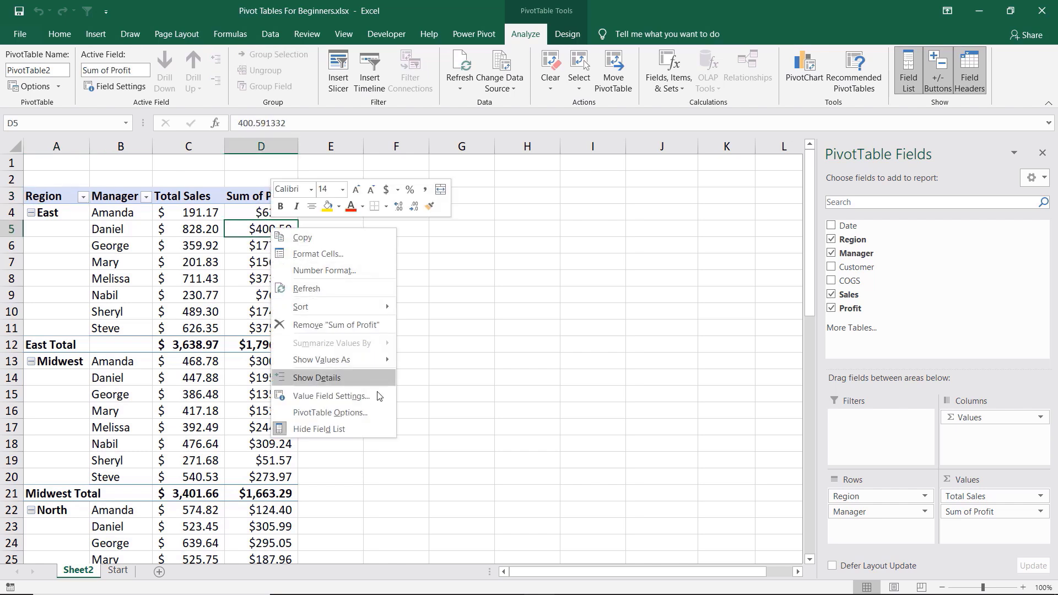
click(361, 394)
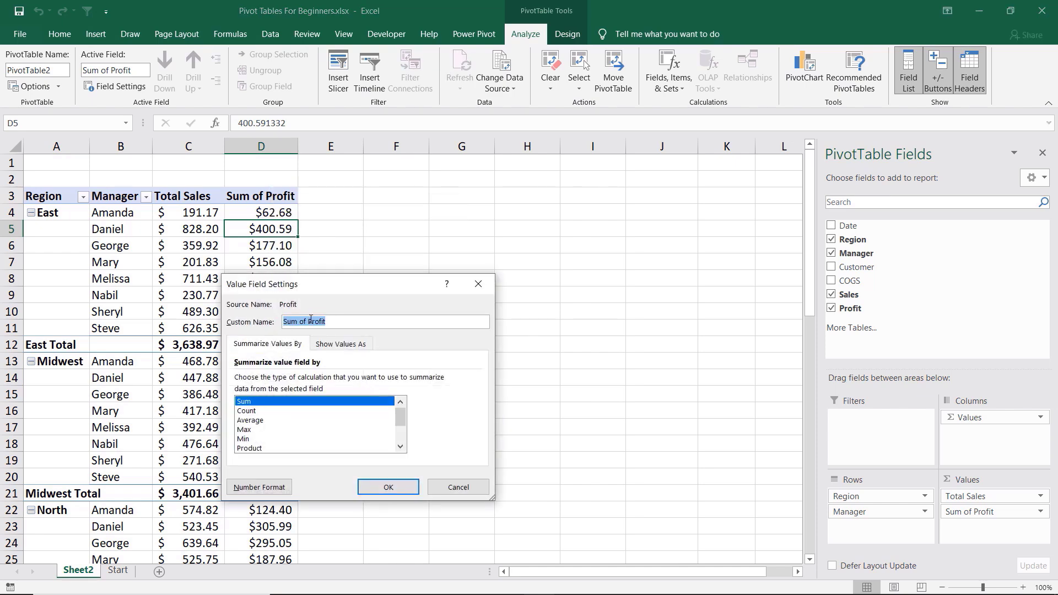
drag(309, 321, 283, 321)
key(Delete)
click(389, 487)
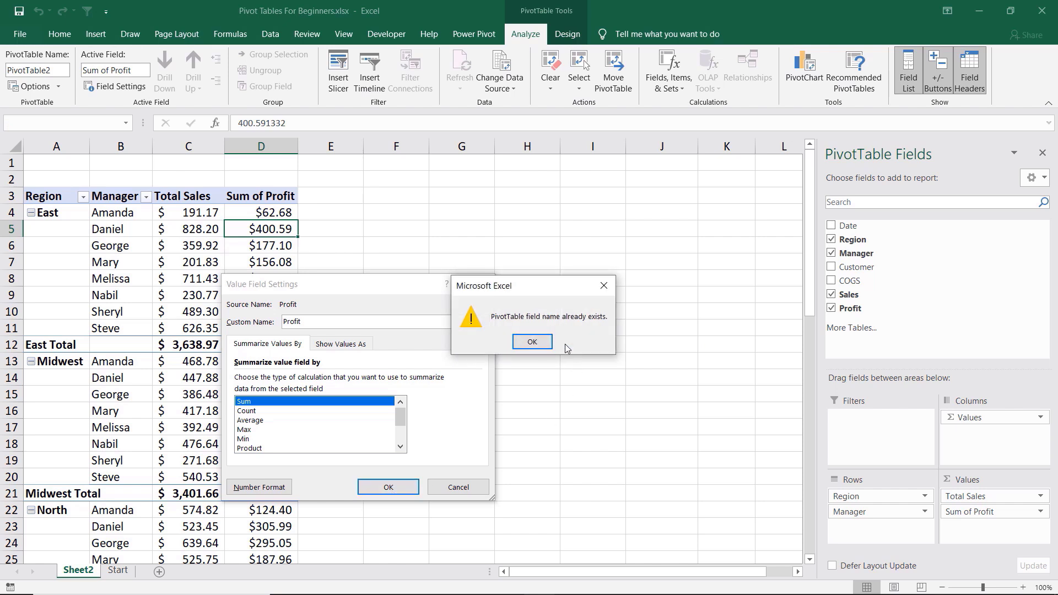
click(531, 342)
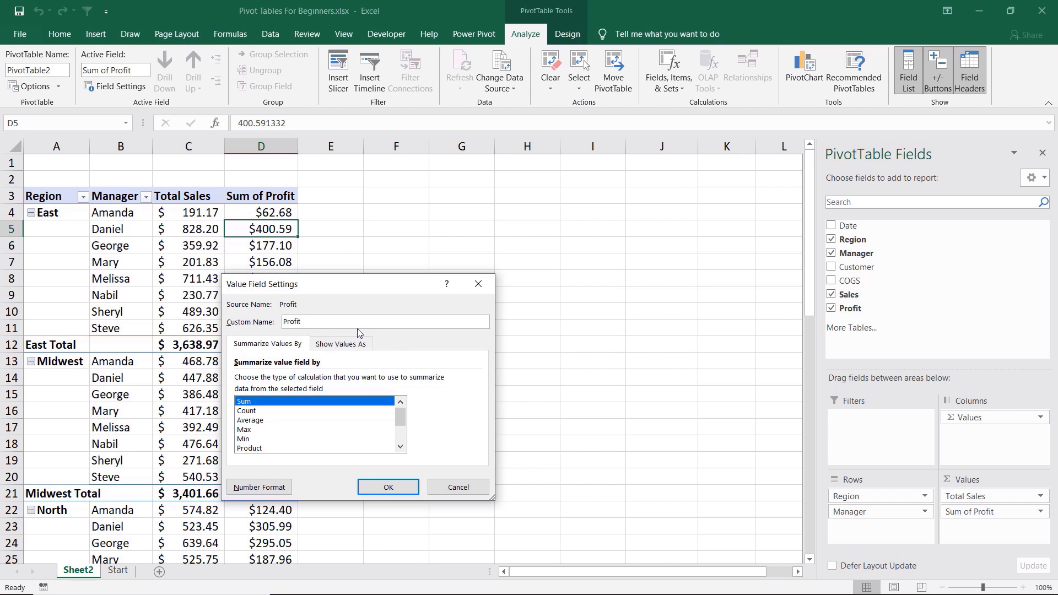
click(389, 488)
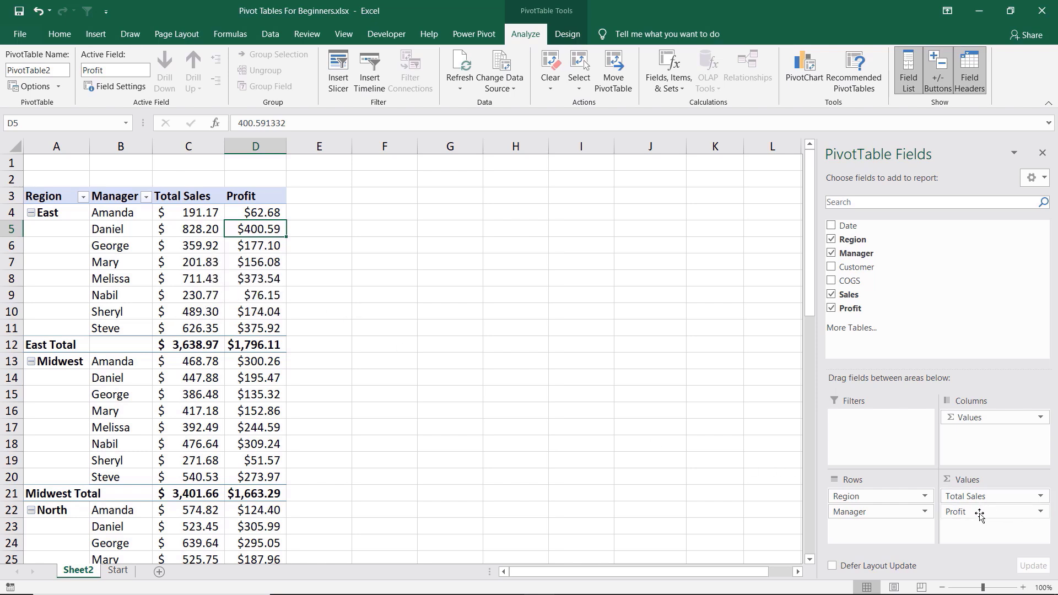
Step: Remove Profit from the PivotTable values and move Region from Rows to Columns
drag(980, 512, 773, 529)
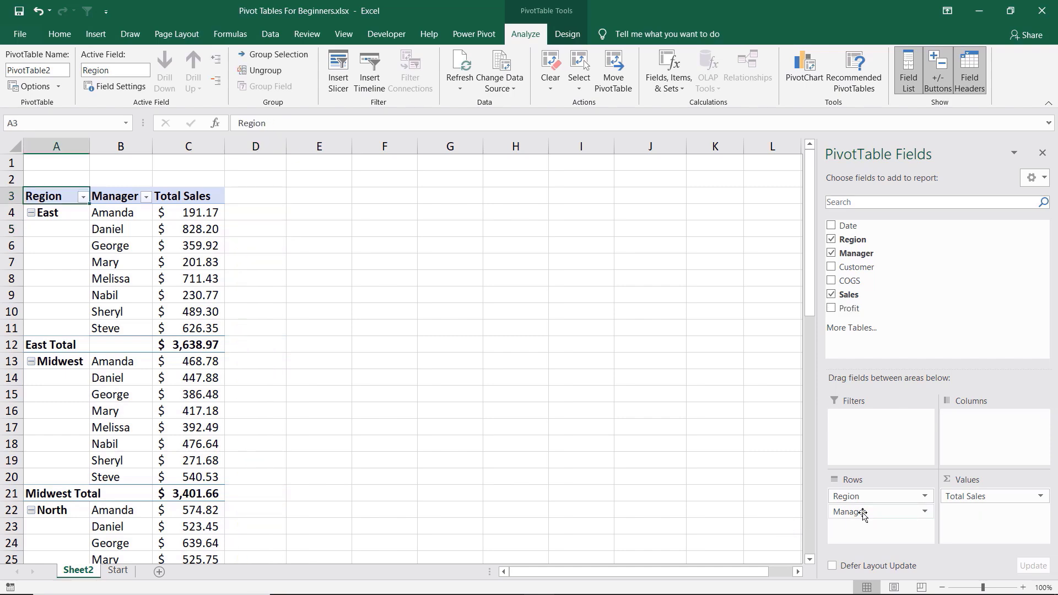
drag(866, 497, 992, 436)
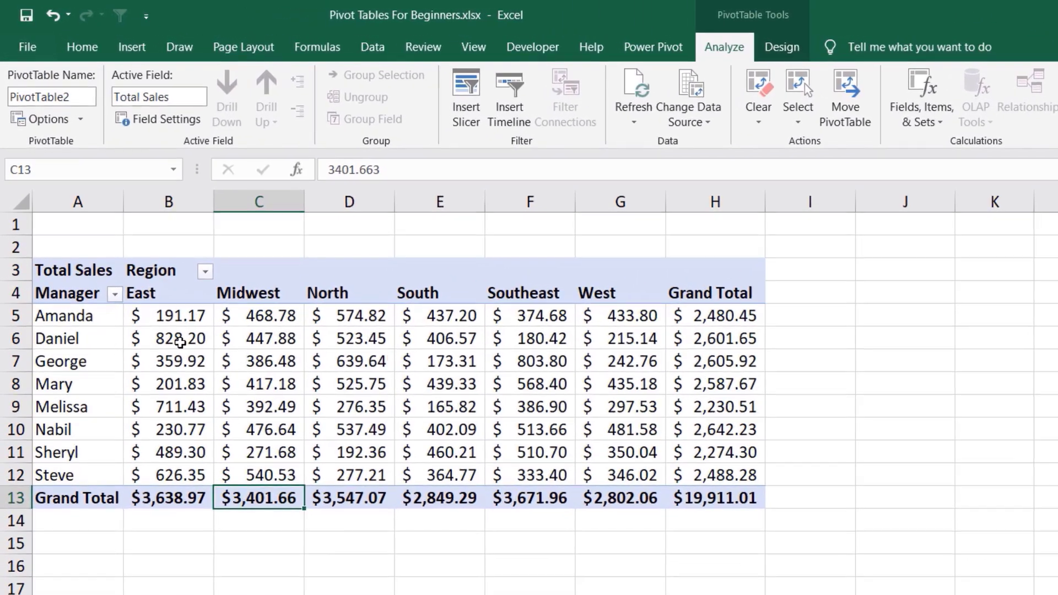
Step: Drill down into the East sales value in cell B6 to list its source records on a new sheet
mouse_move(131, 248)
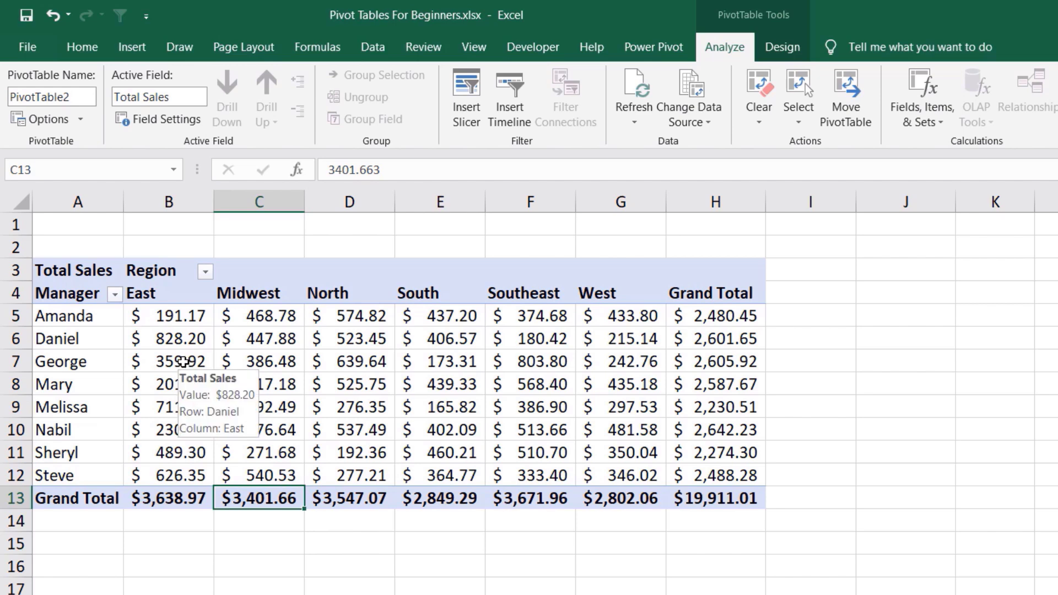
mouse_move(184, 337)
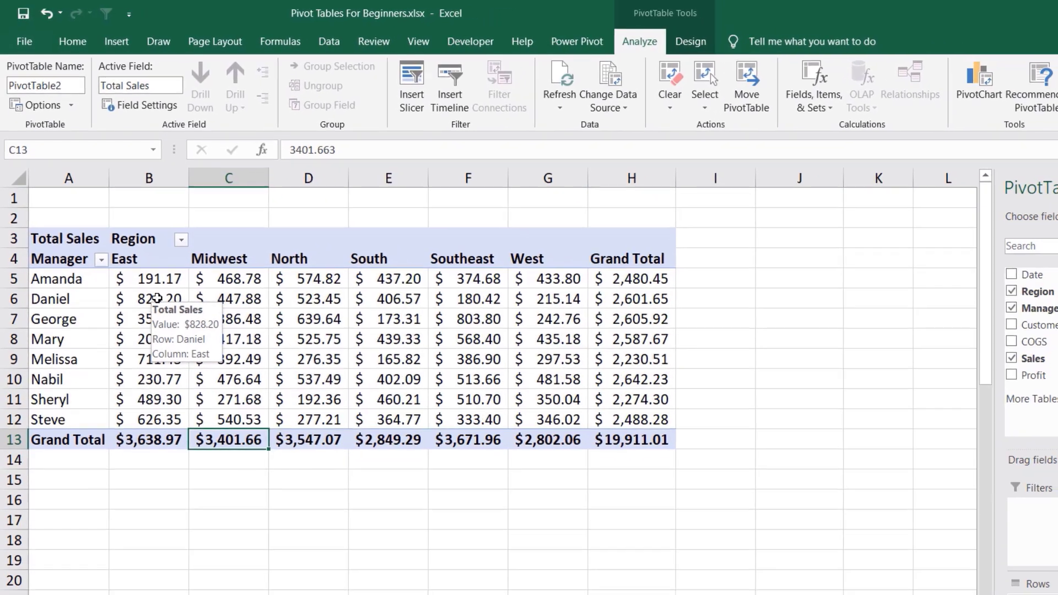
click(178, 338)
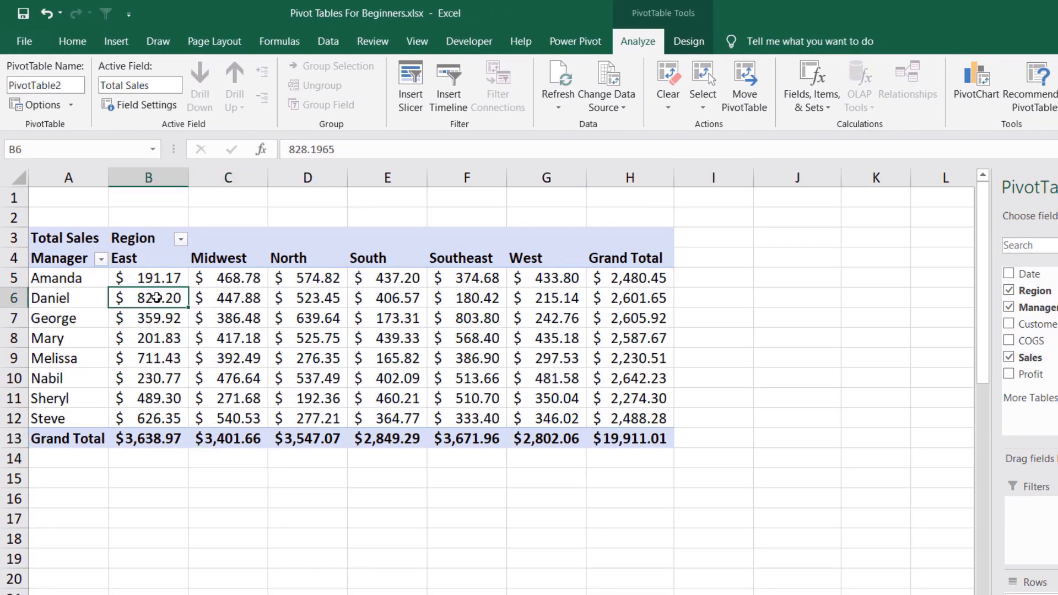
right_click(157, 297)
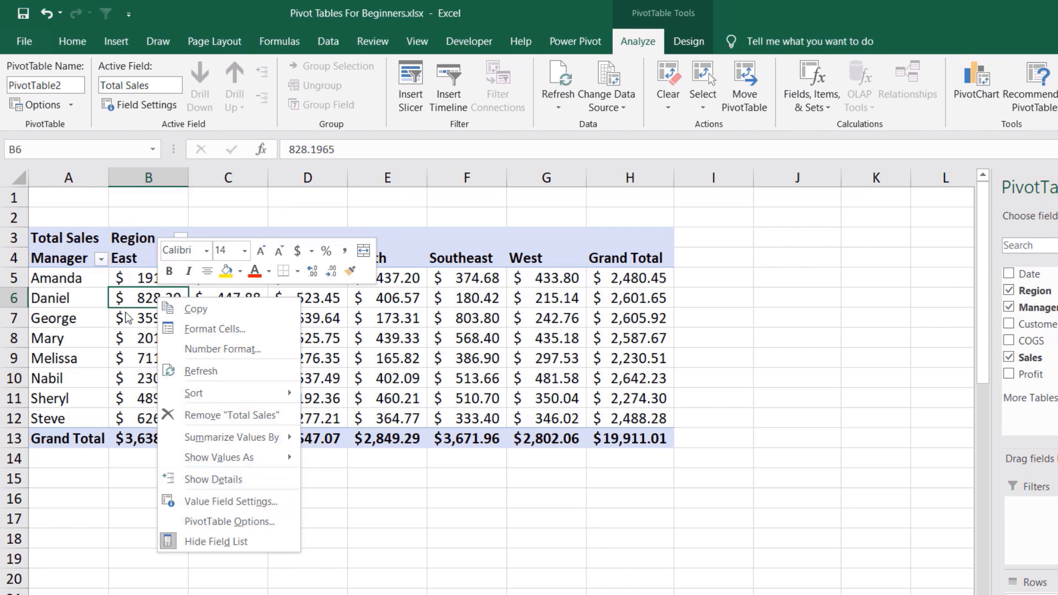
click(148, 302)
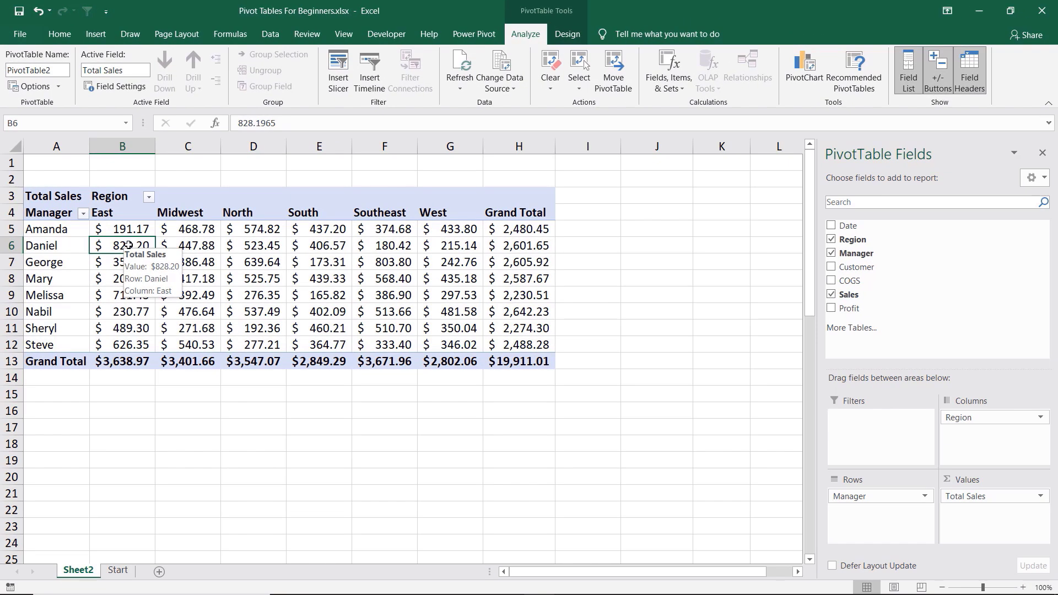
double_click(163, 297)
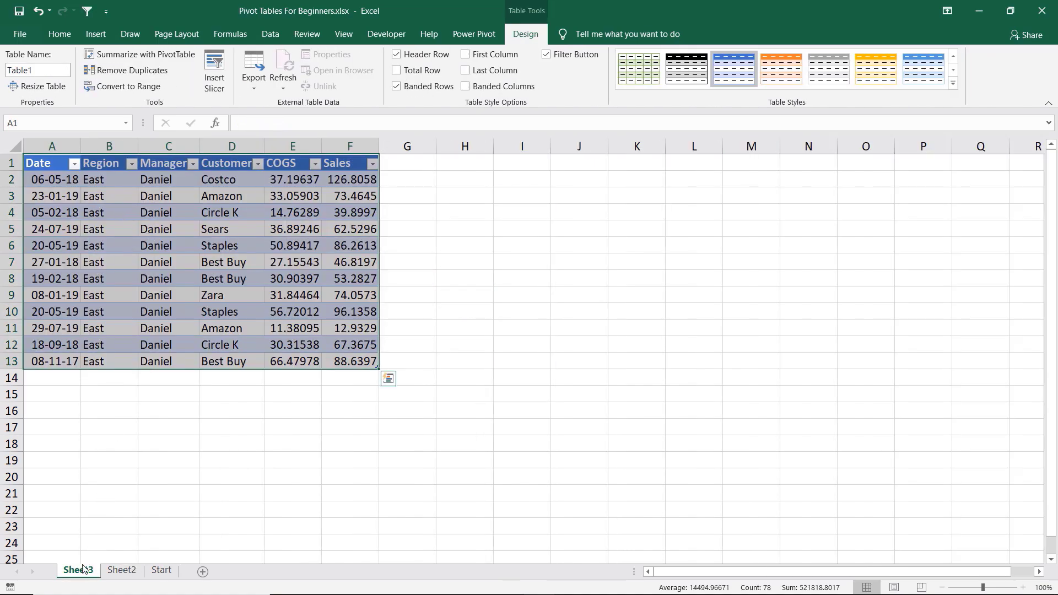
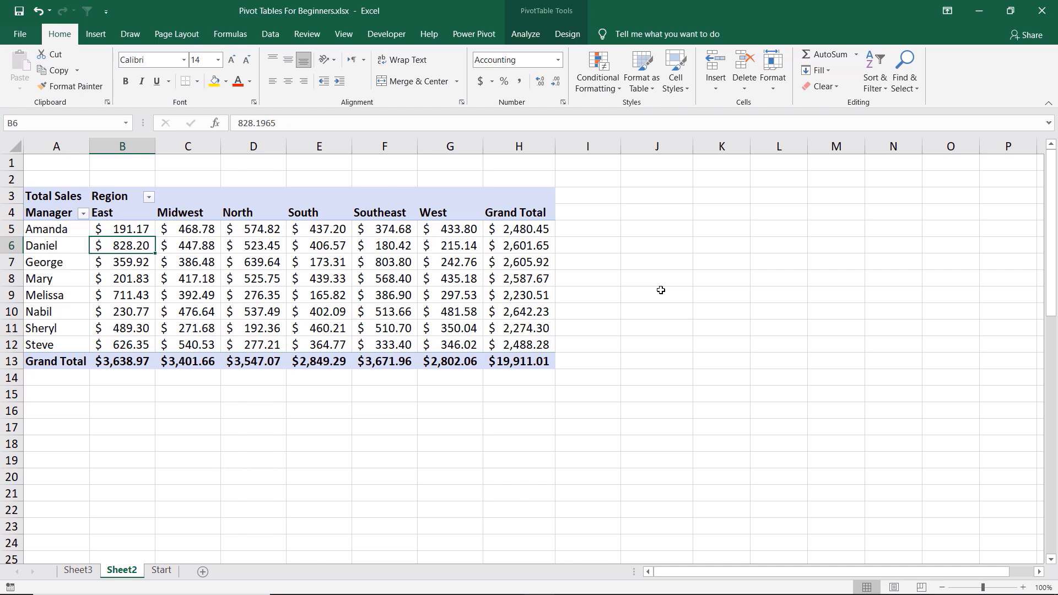
Step: Sort the Manager row labels in the PivotTable from Z to A
mouse_move(472, 258)
mouse_move(137, 256)
click(85, 215)
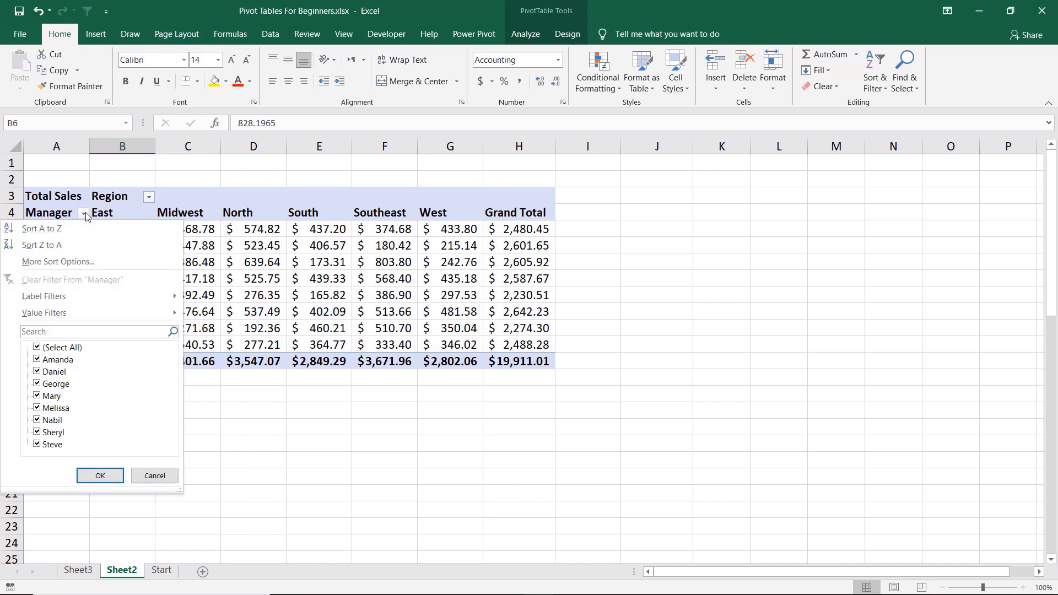
click(59, 246)
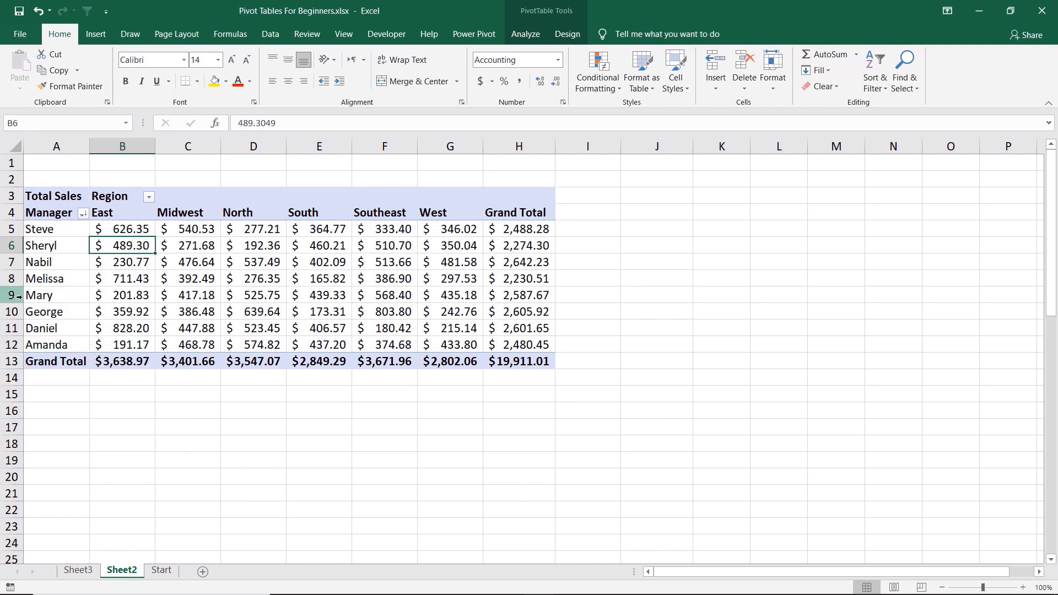
Step: Show the PivotTable field list and look over Region's sort and filter options in both the table header and the field list
click(149, 198)
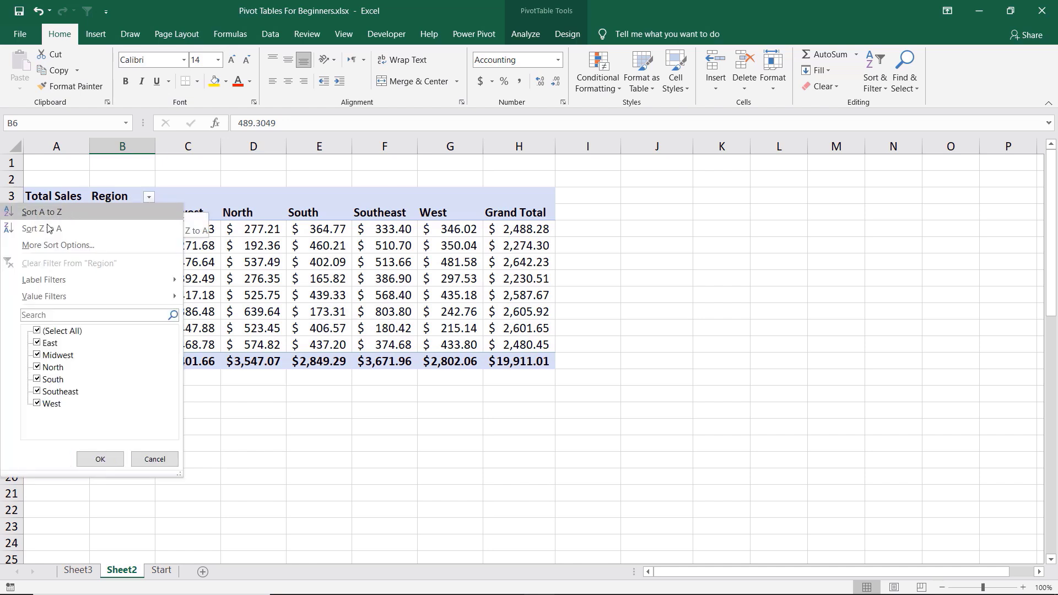
click(148, 200)
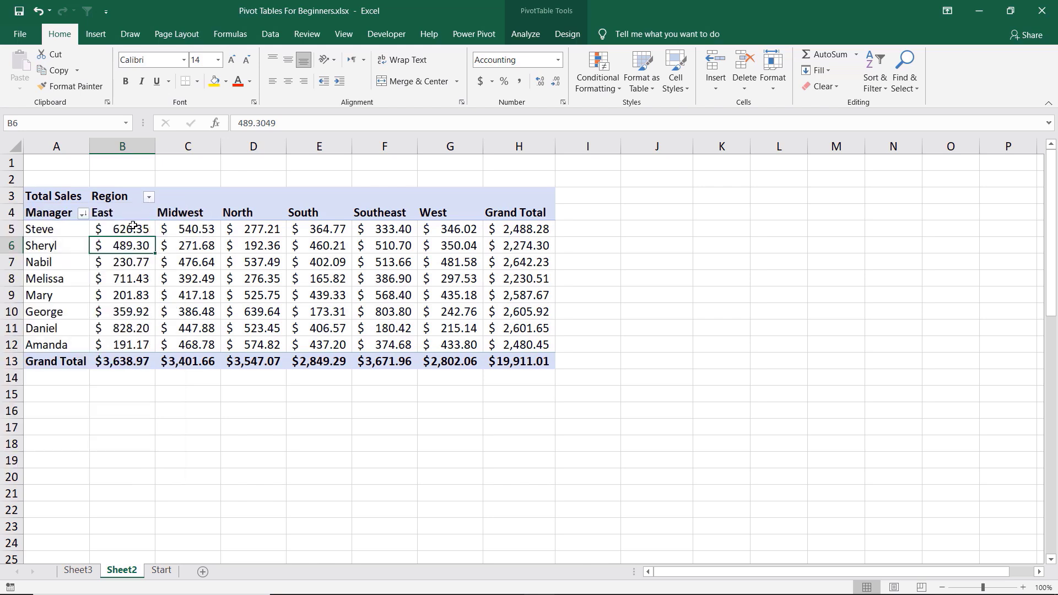
mouse_move(135, 246)
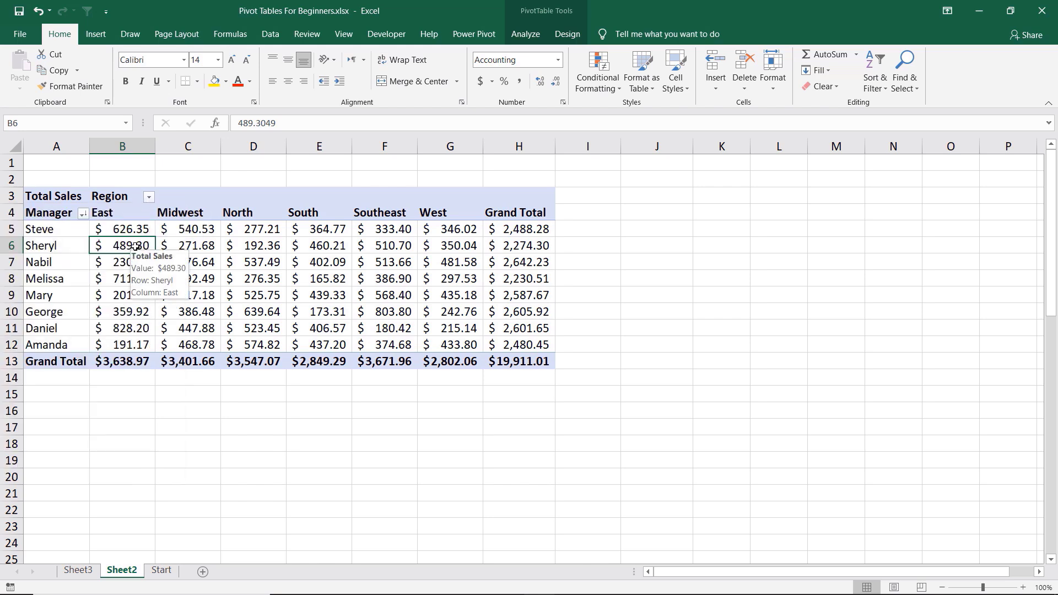
click(525, 34)
click(919, 87)
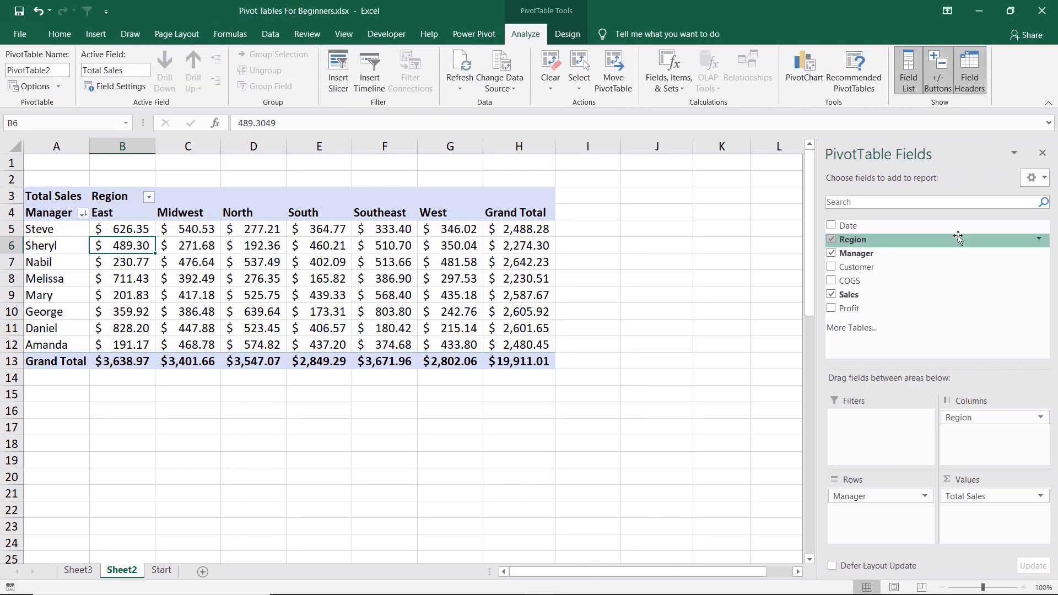
click(1040, 240)
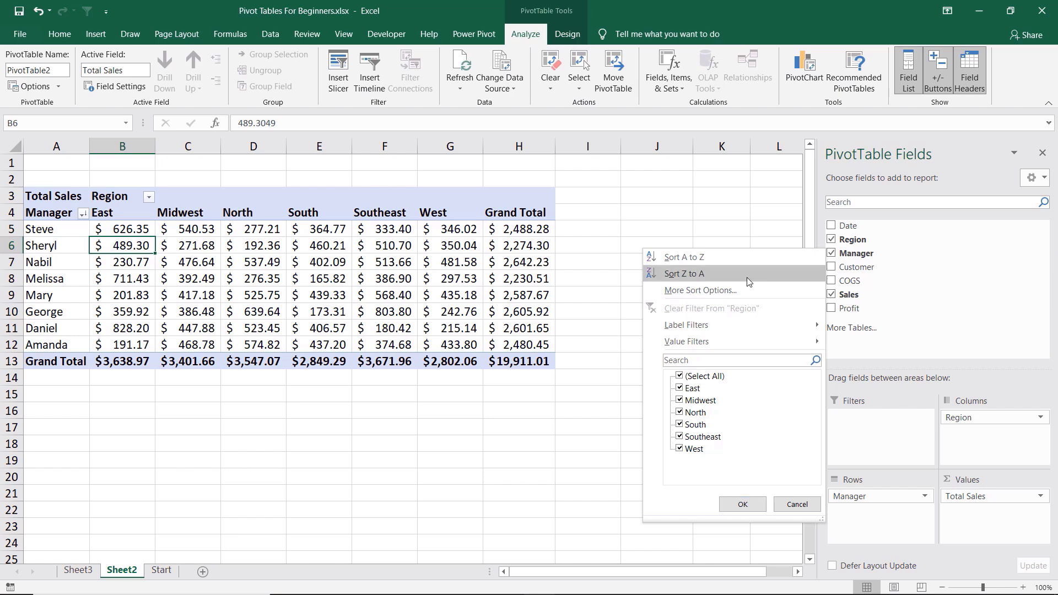
key(Escape)
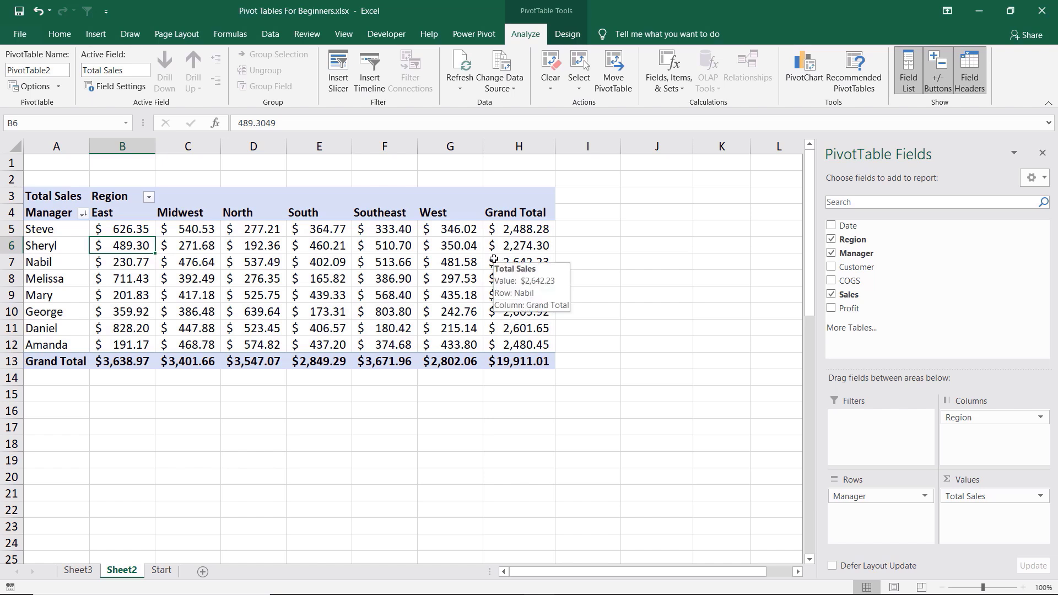
Step: Sort the Manager row labels in the PivotTable from A to Z
click(53, 234)
click(268, 260)
click(58, 231)
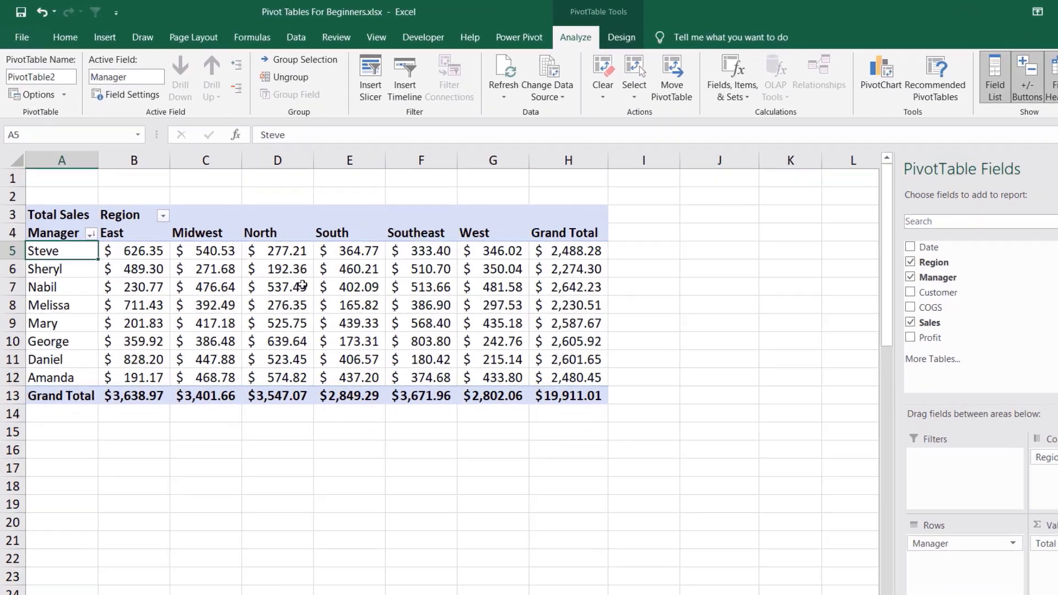
mouse_move(276, 259)
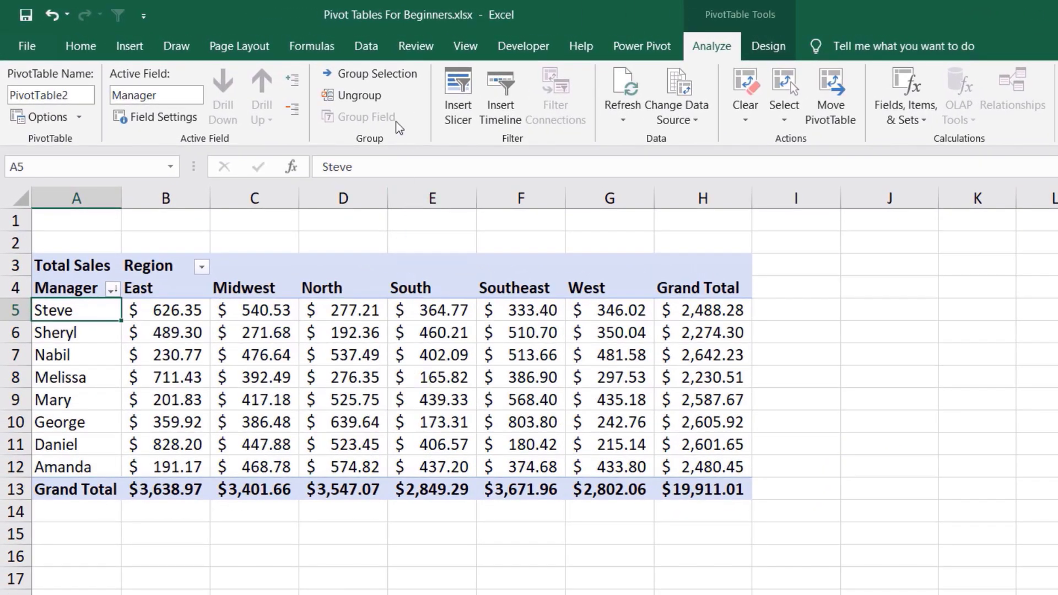
click(365, 46)
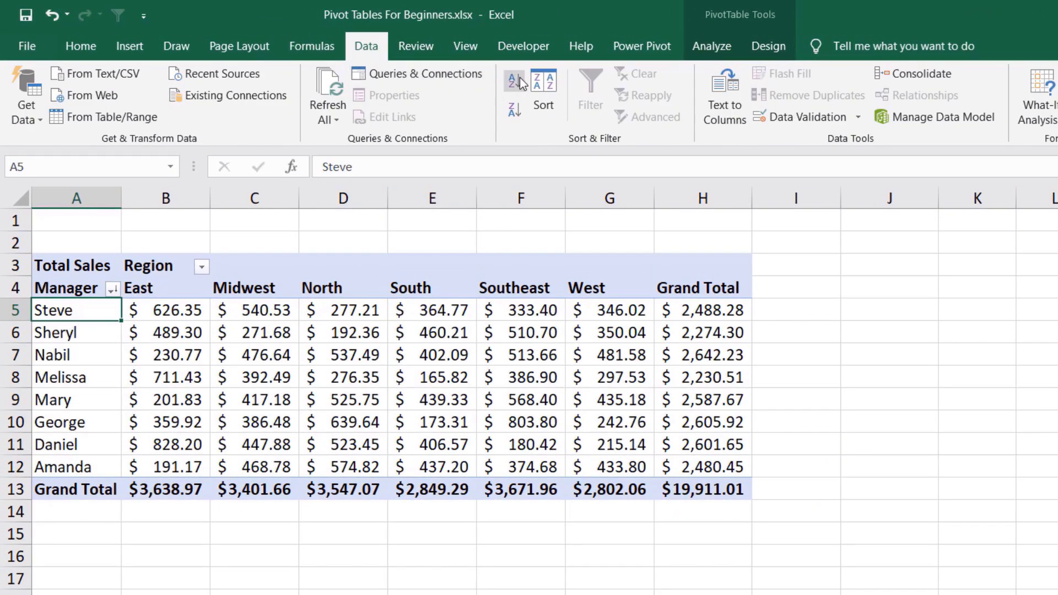
click(514, 77)
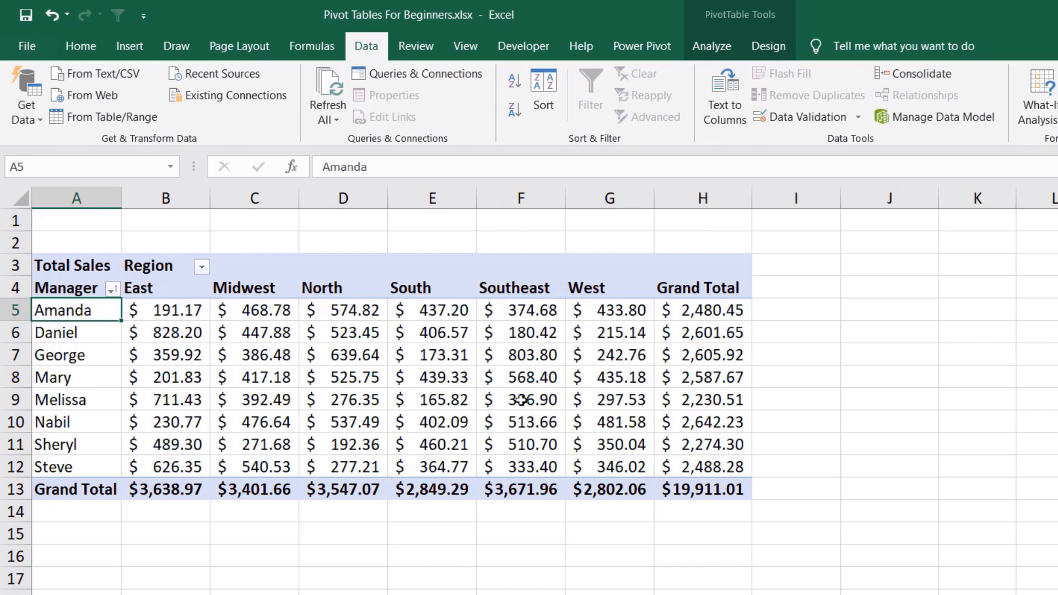
mouse_move(514, 398)
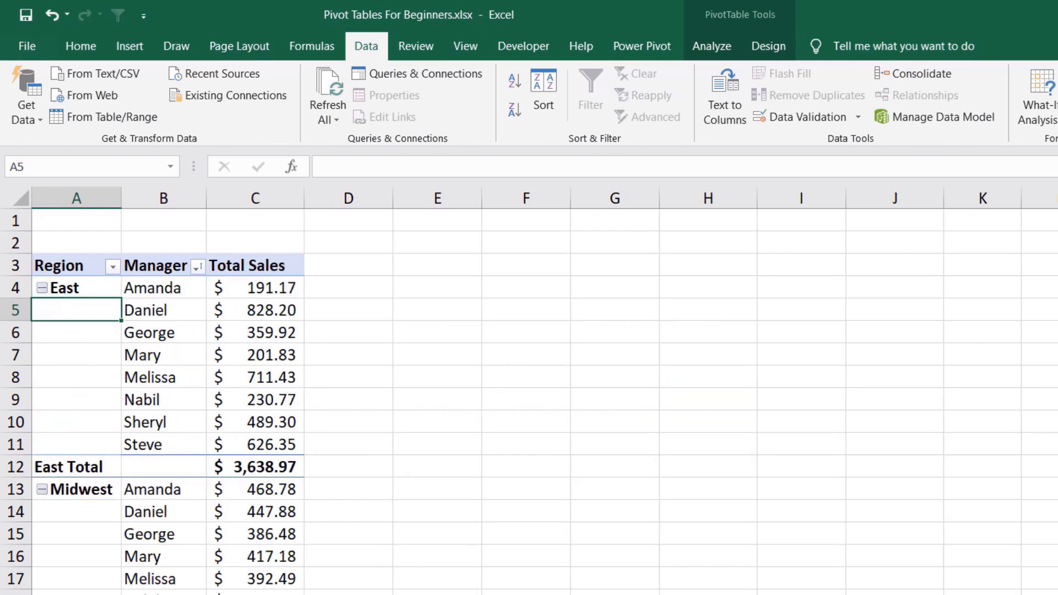
Step: Sort the managers within each region by Total Sales in descending order
mouse_move(274, 323)
mouse_move(241, 301)
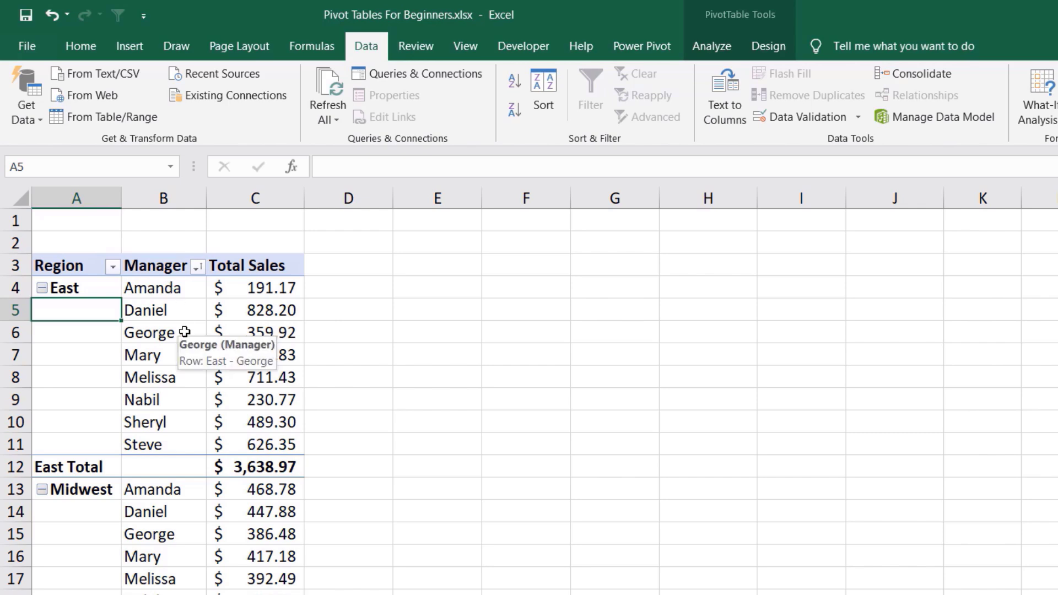
mouse_move(275, 286)
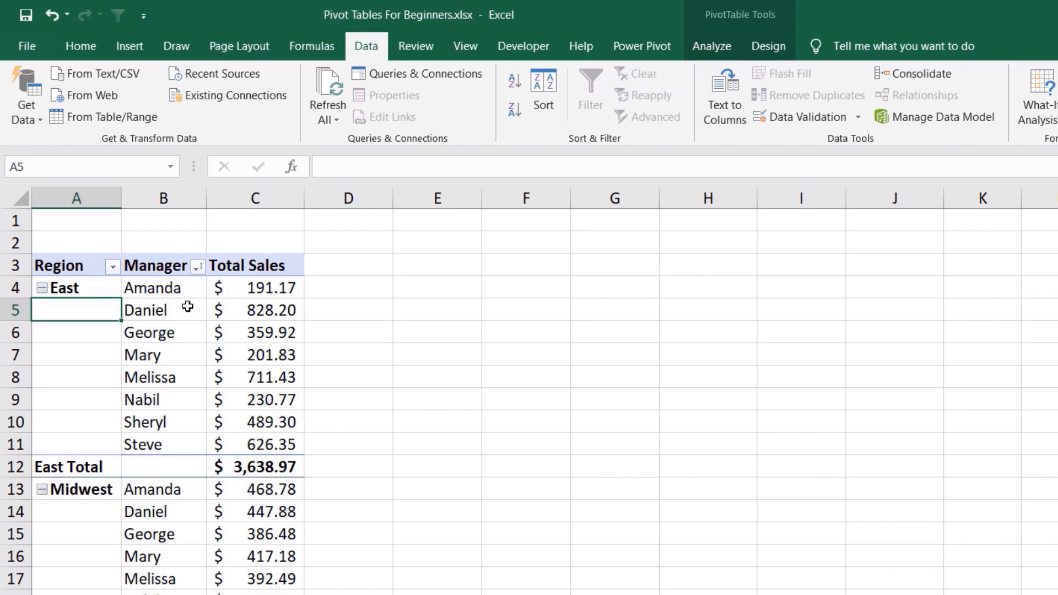
click(197, 266)
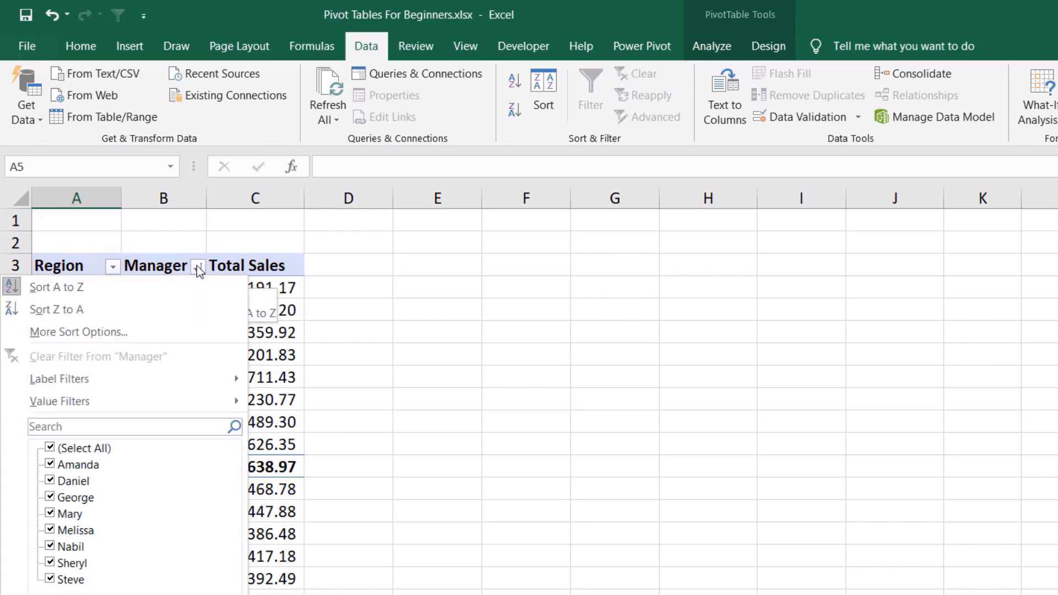
click(72, 333)
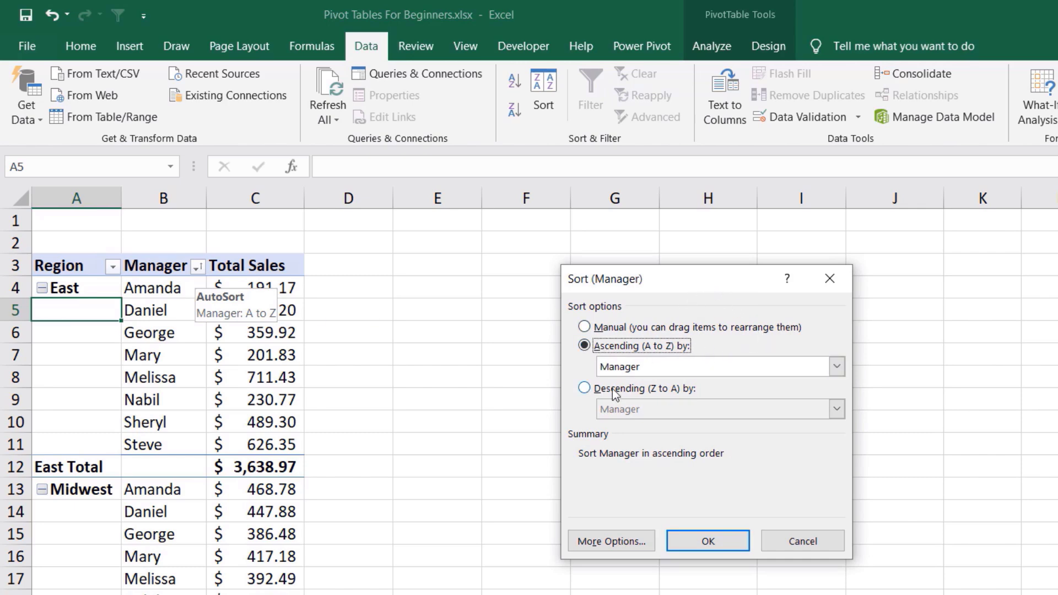
click(585, 389)
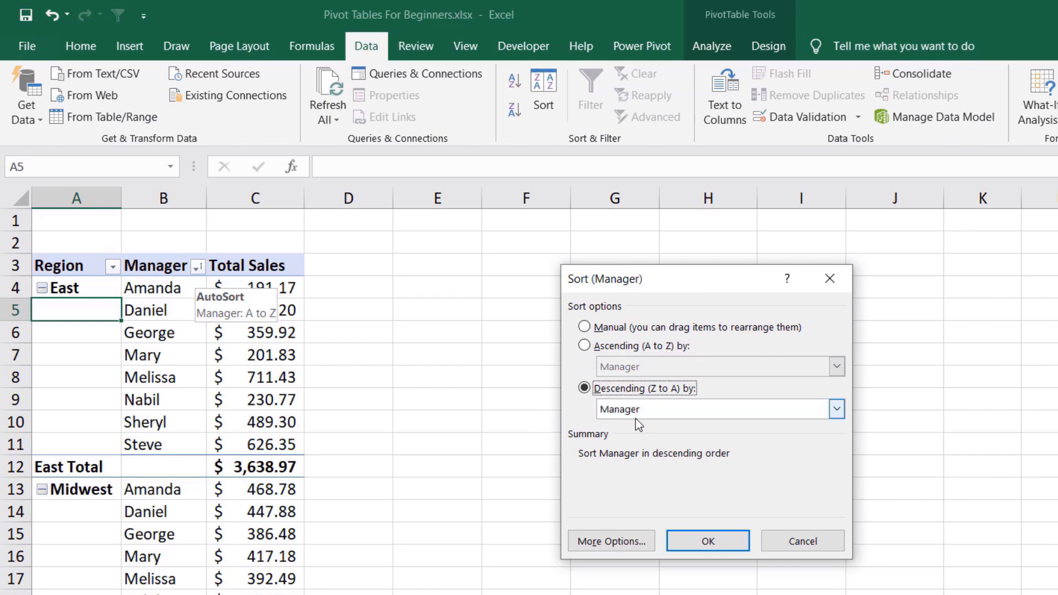
click(837, 410)
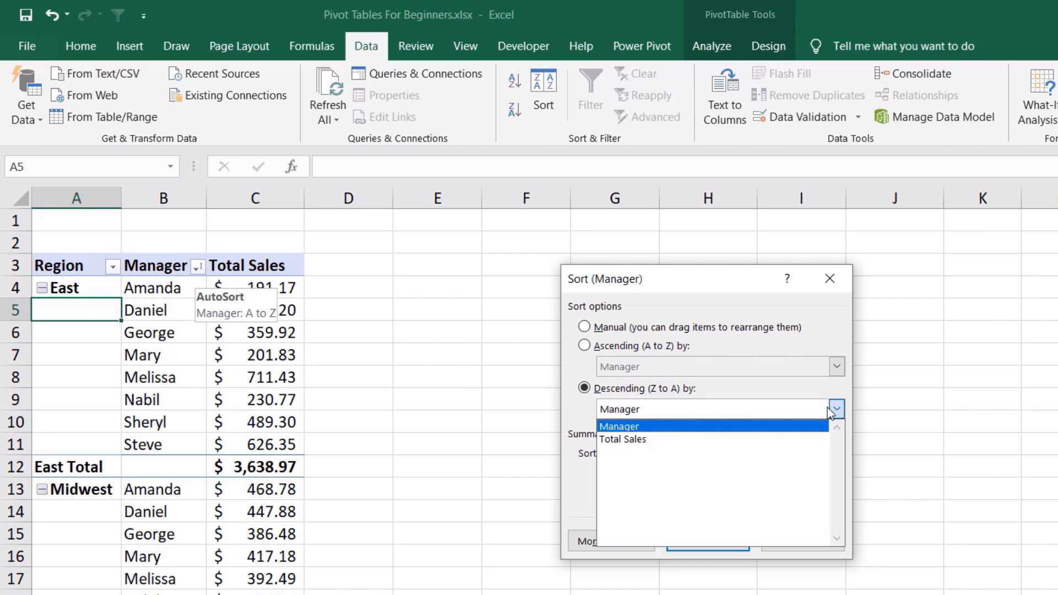
click(660, 441)
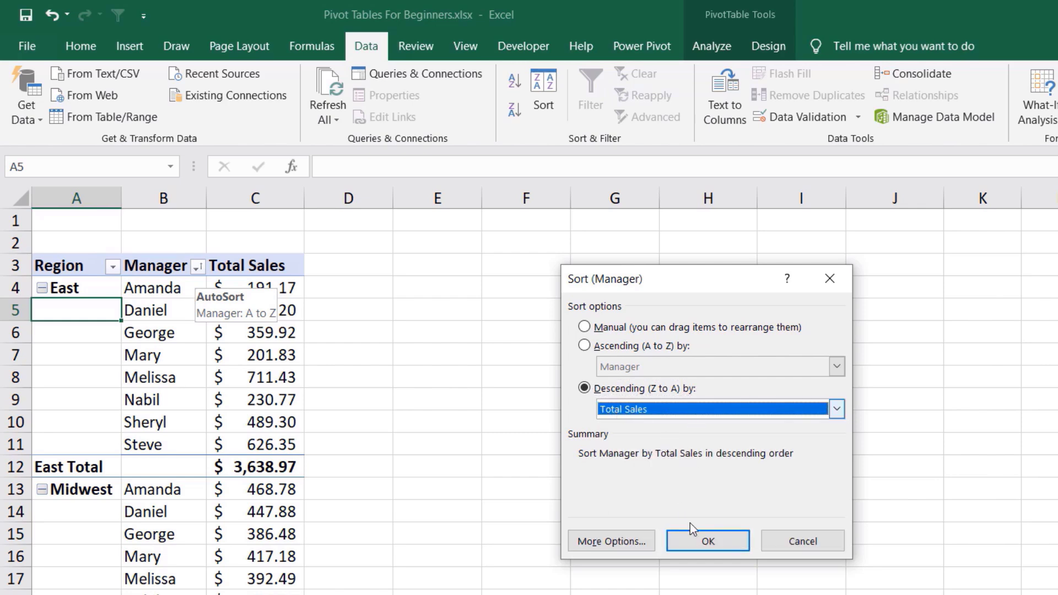
click(708, 542)
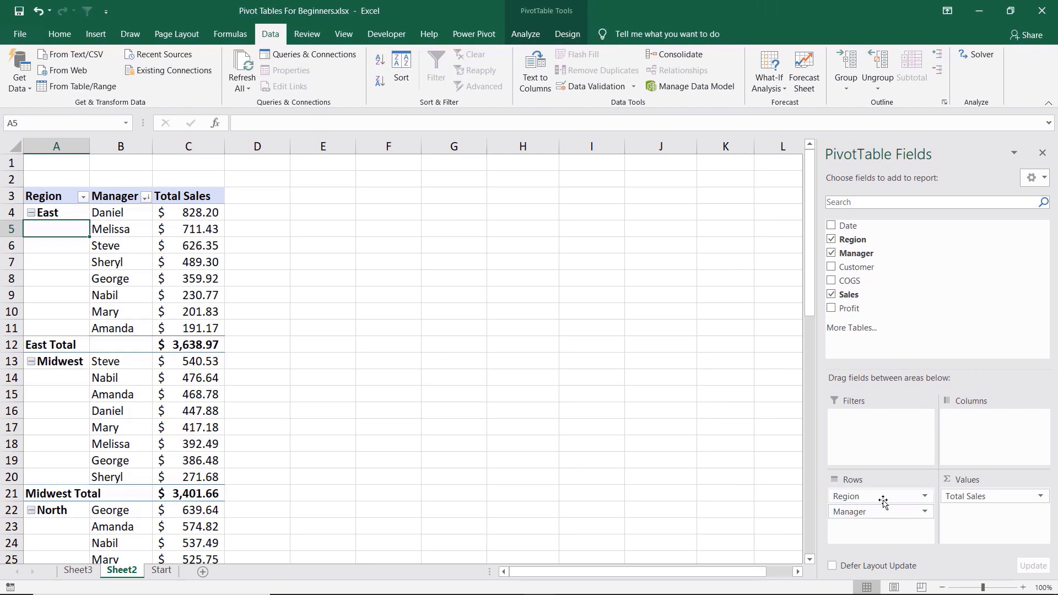
Step: Move Region from Rows to Columns in the PivotTable and look over Manager's sort and filter options
drag(962, 545, 1057, 490)
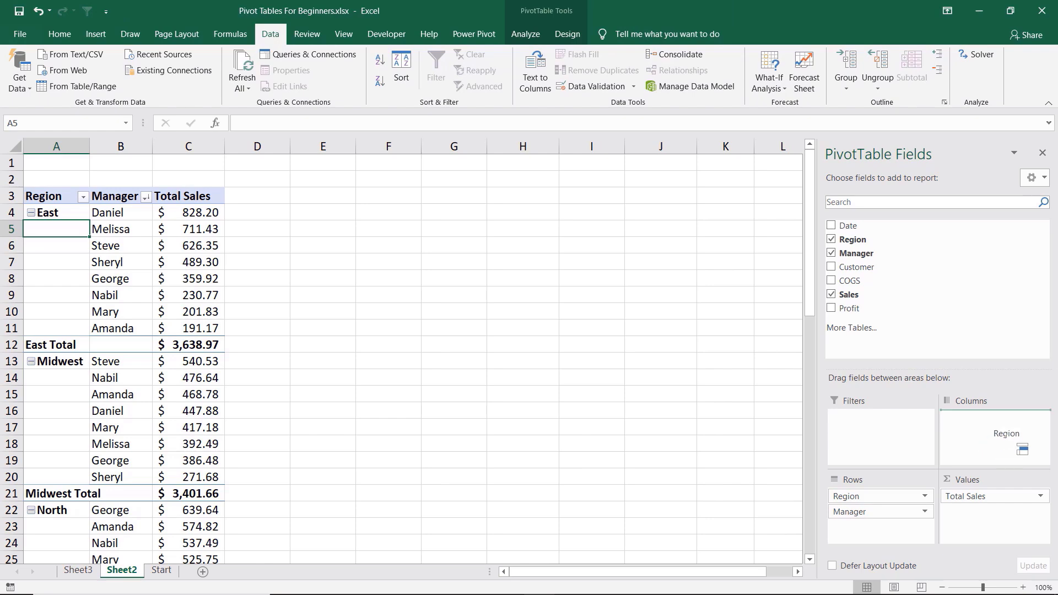
drag(1022, 449, 1004, 441)
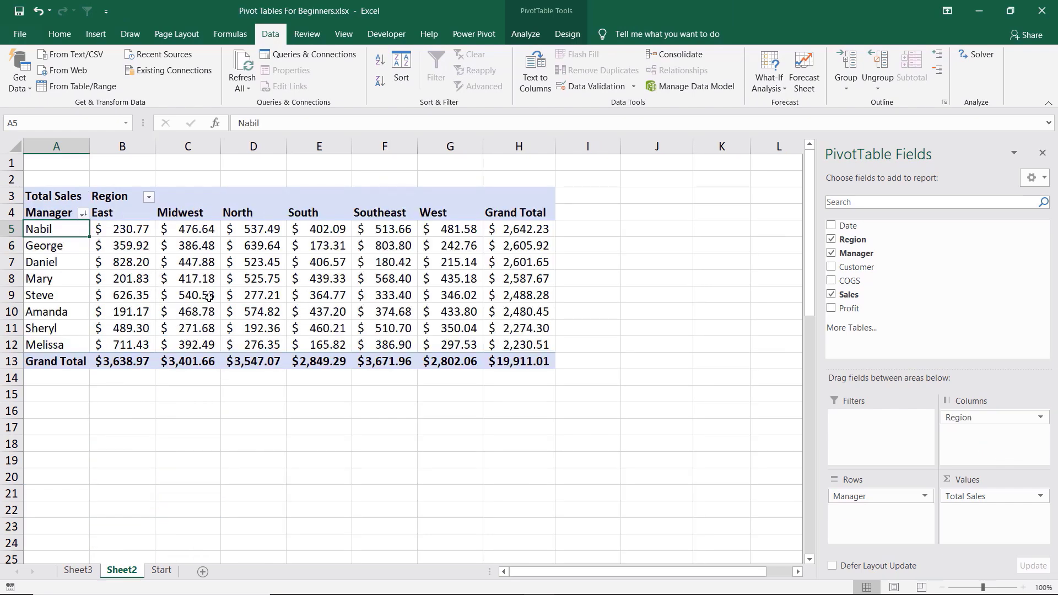
mouse_move(208, 297)
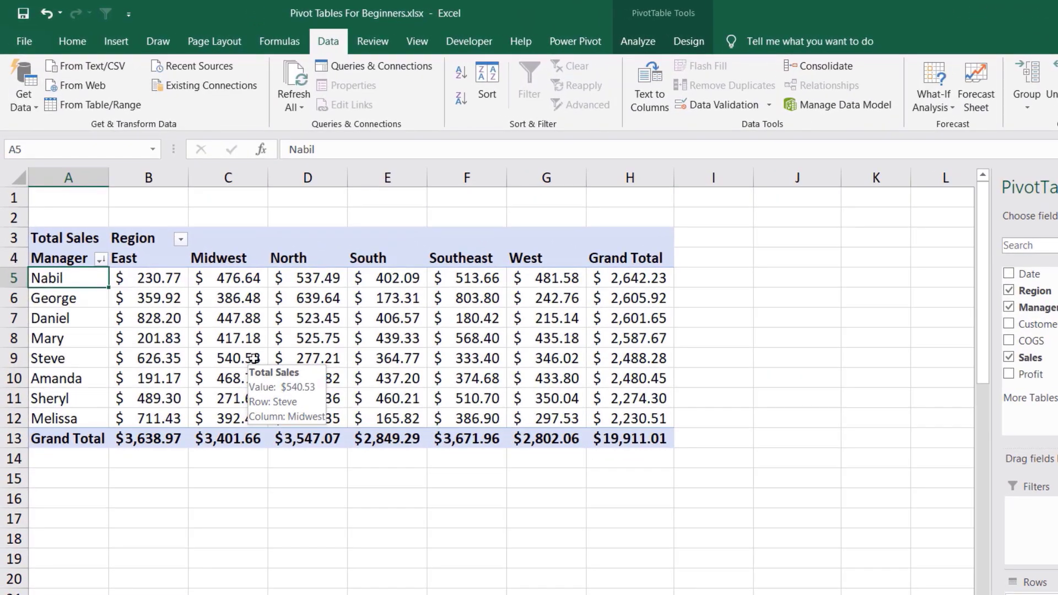
click(100, 258)
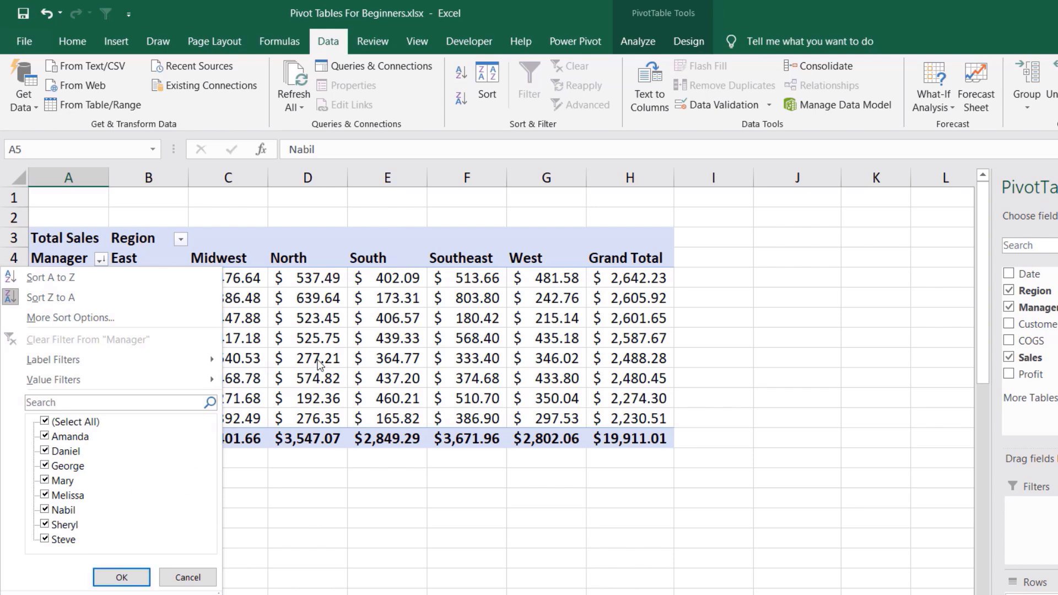
click(122, 577)
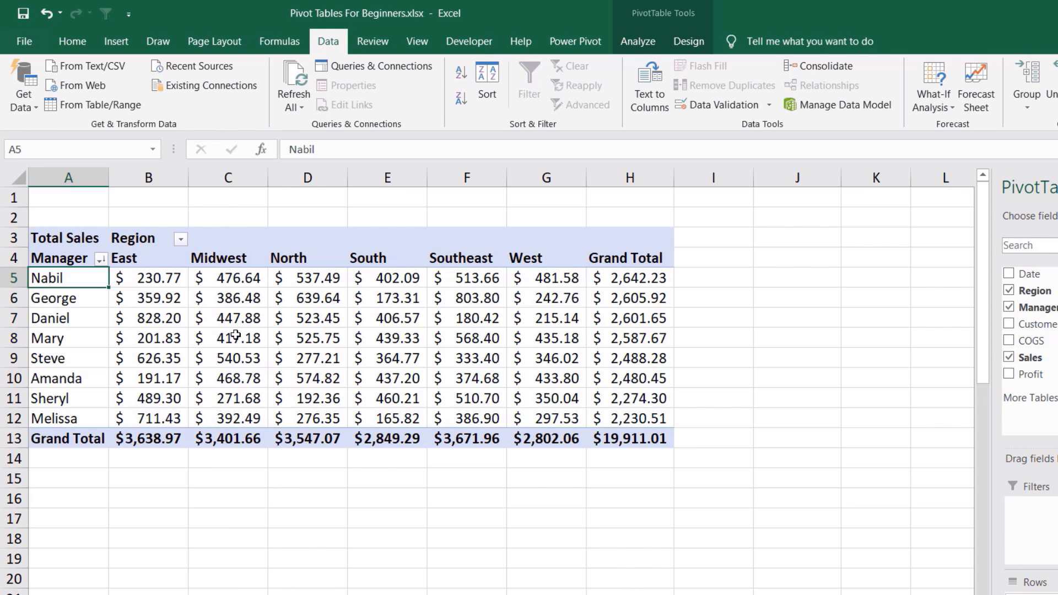
mouse_move(238, 330)
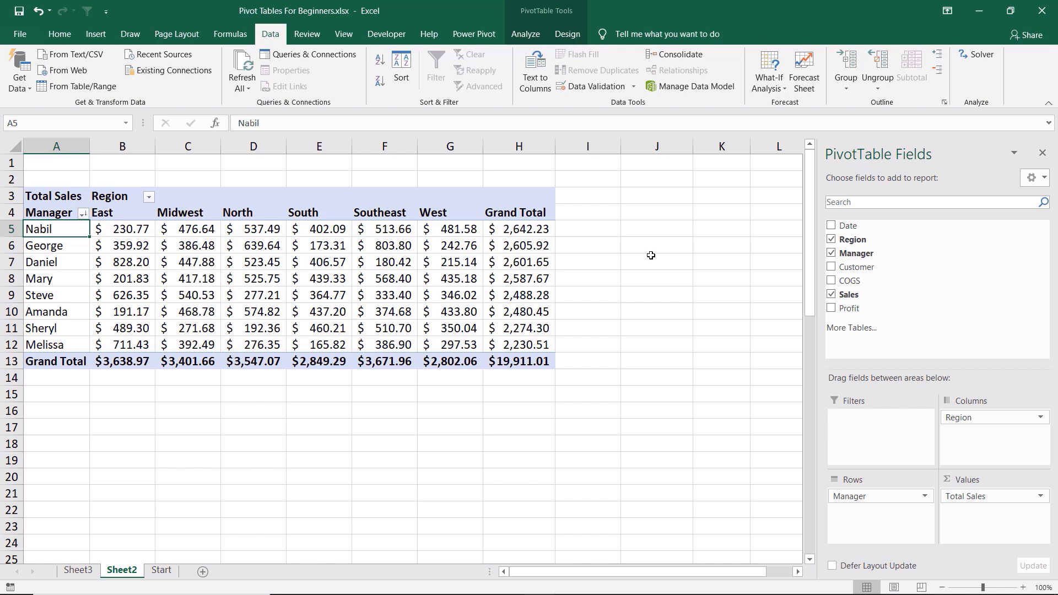
Step: Add Customer as a report filter above the PivotTable and filter it to Amazon
drag(864, 268, 874, 446)
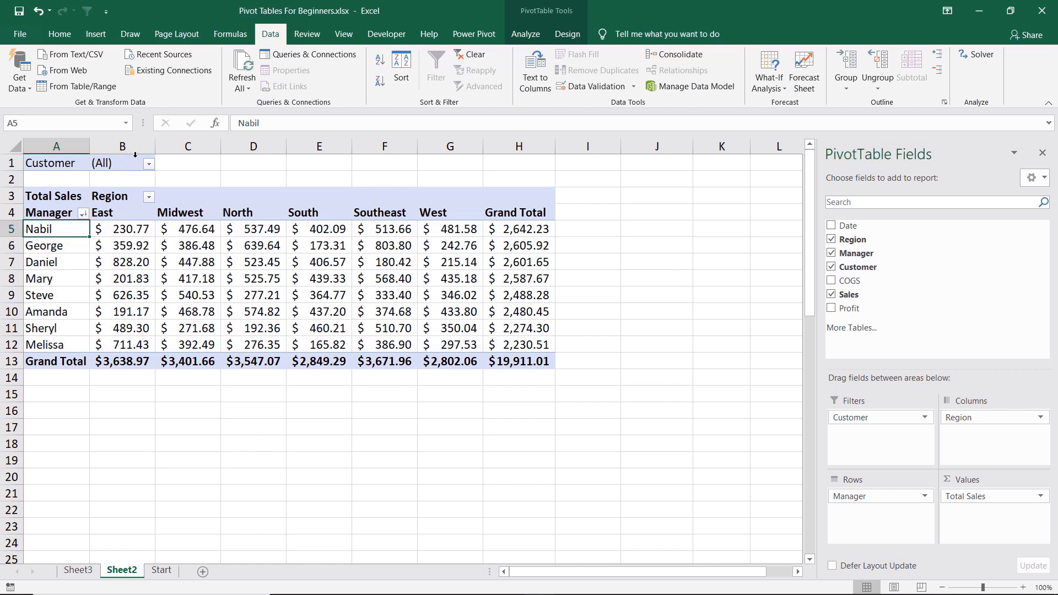
mouse_move(233, 261)
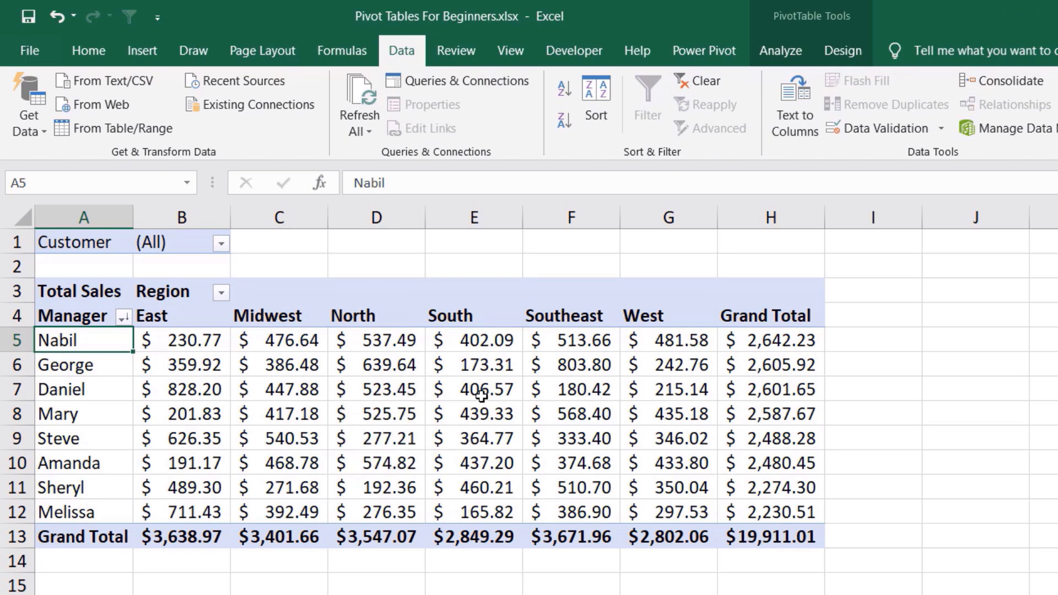
mouse_move(458, 387)
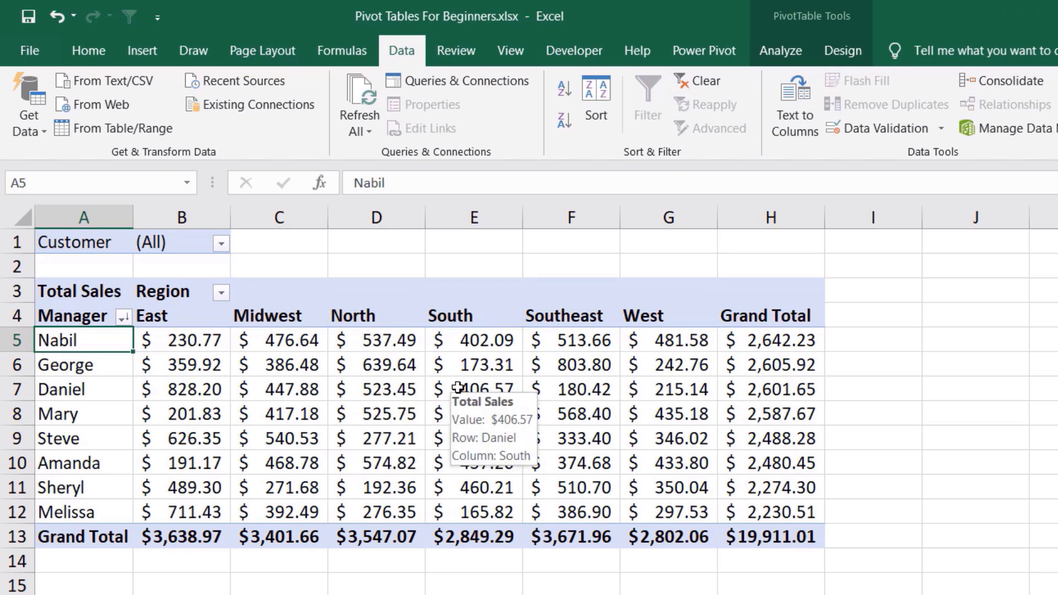
click(220, 244)
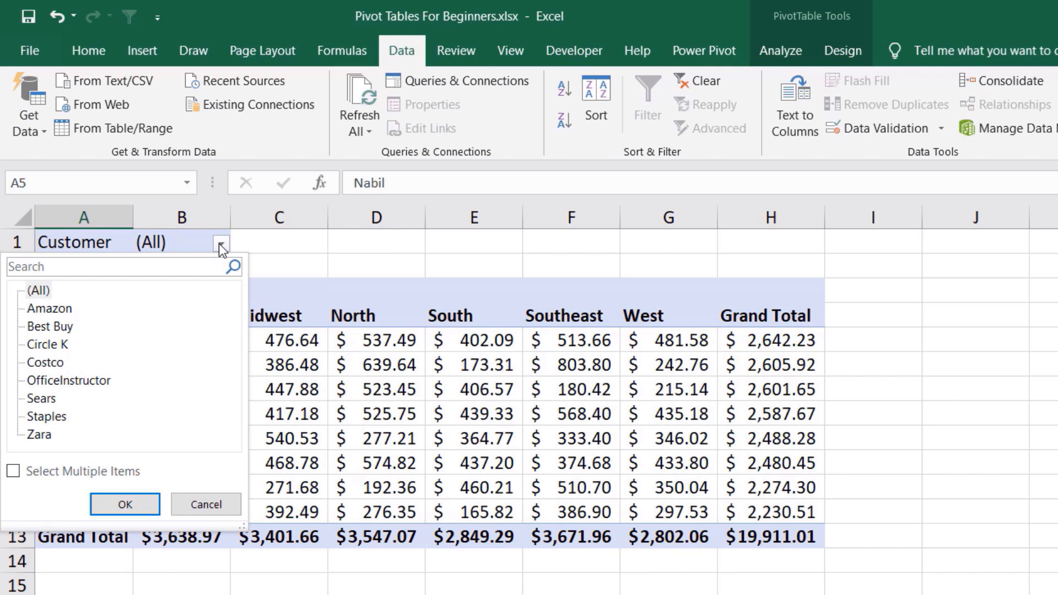
click(48, 310)
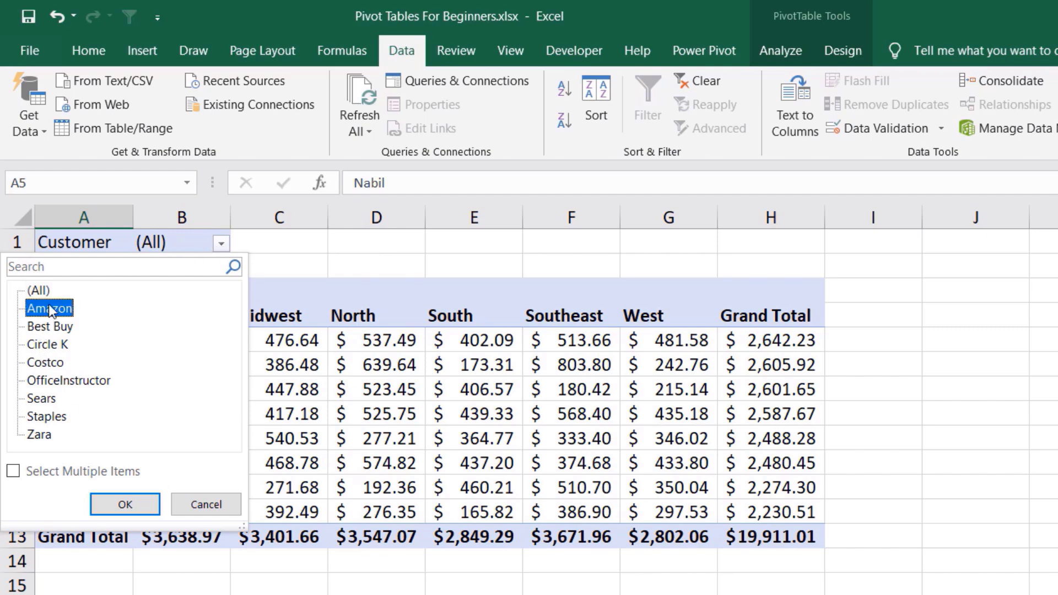
click(125, 504)
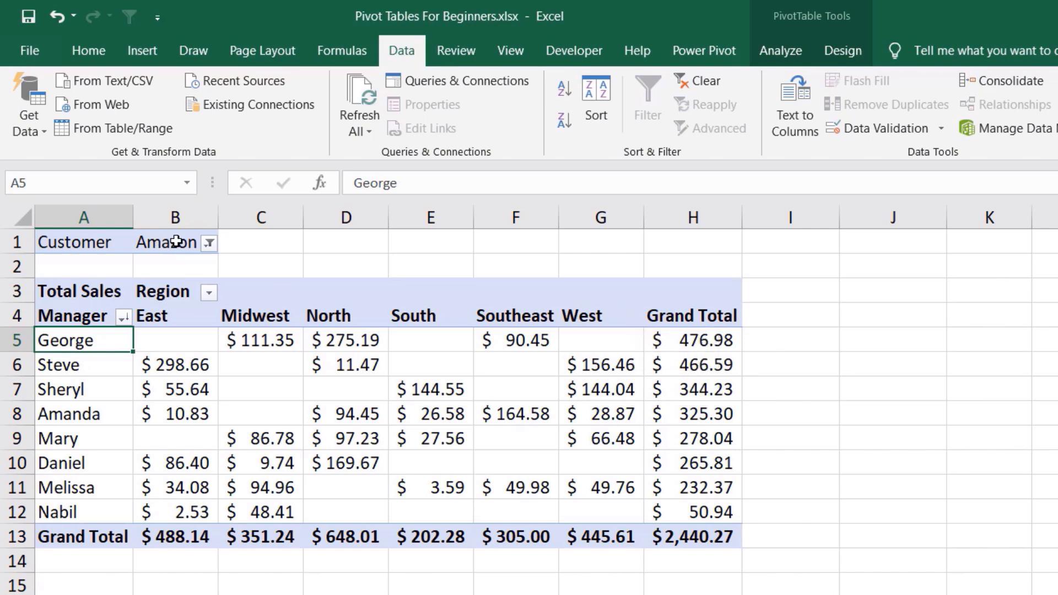
Step: Allow multiple items in the Customer report filter and show only Amazon, Best Buy, Costco and Staples
click(209, 243)
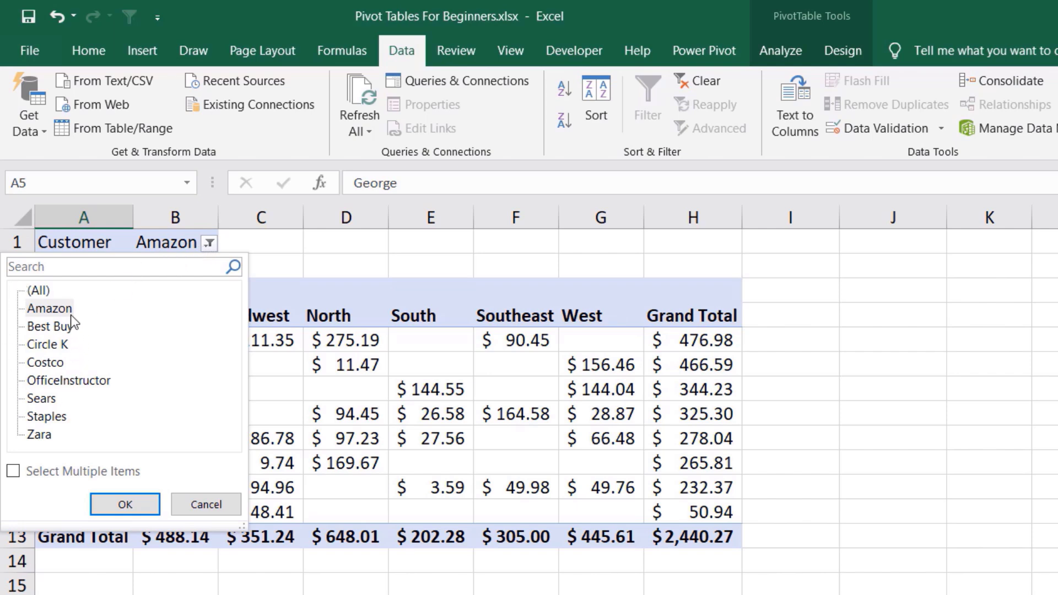
click(14, 472)
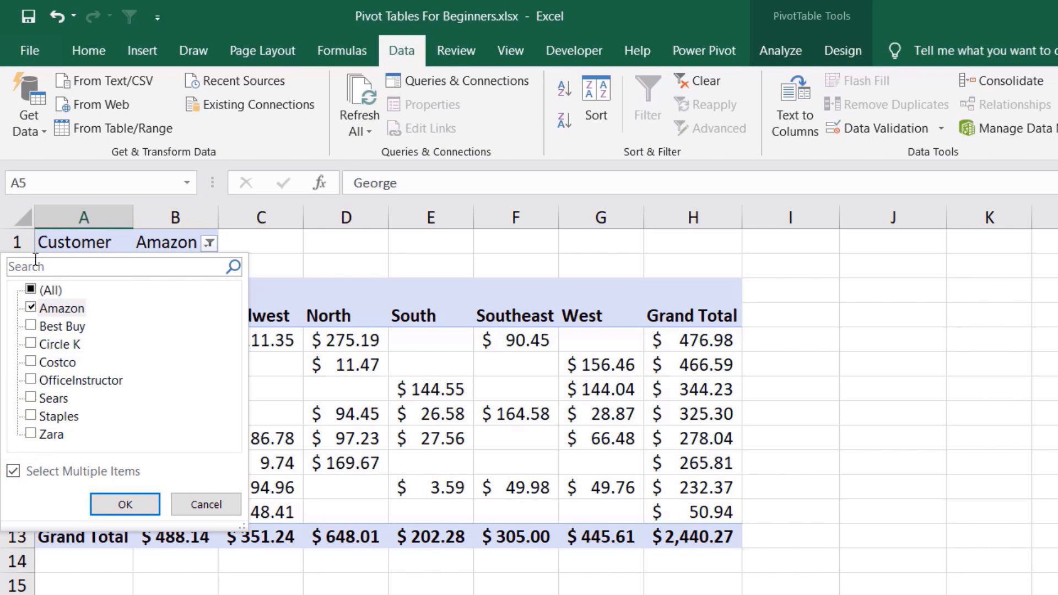
click(31, 290)
click(31, 291)
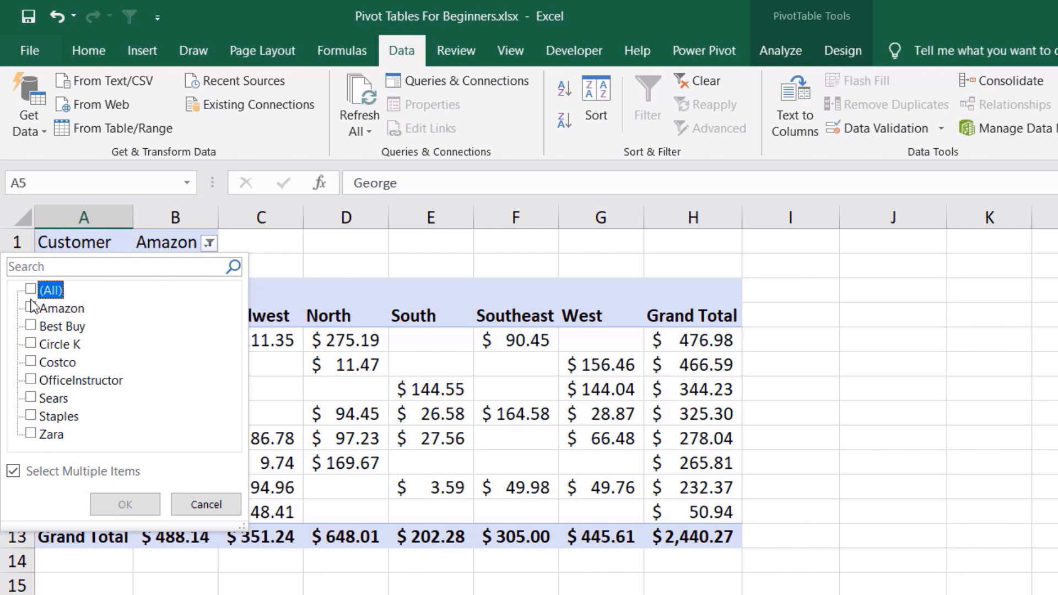
click(30, 308)
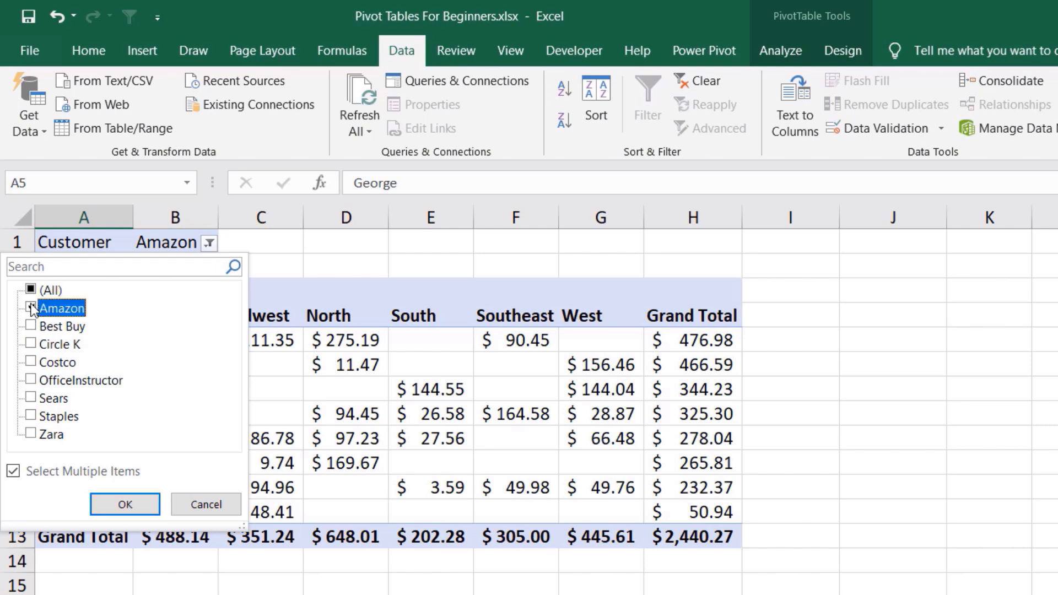
click(31, 327)
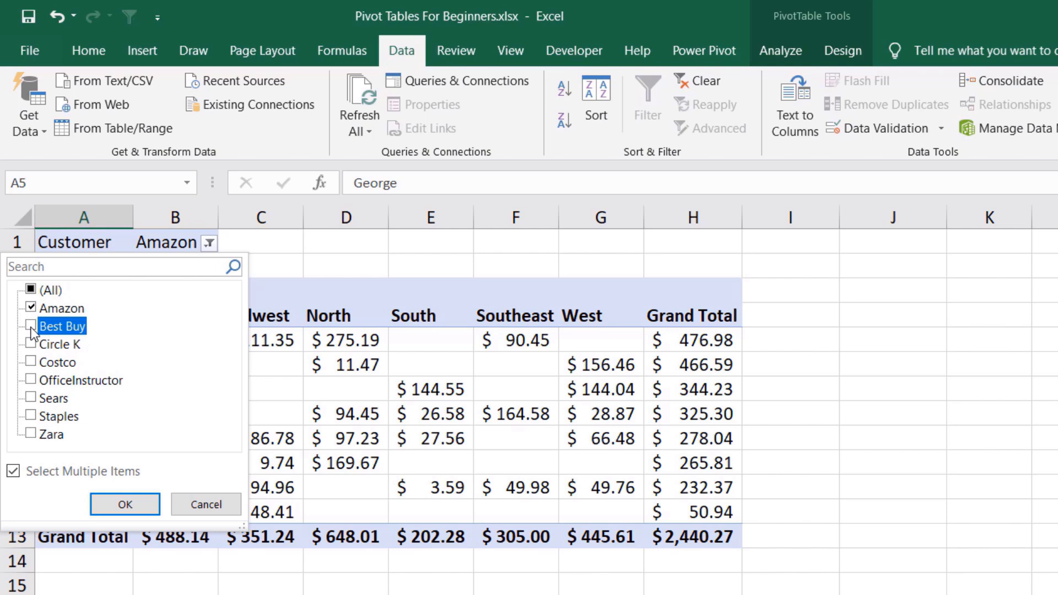
click(31, 363)
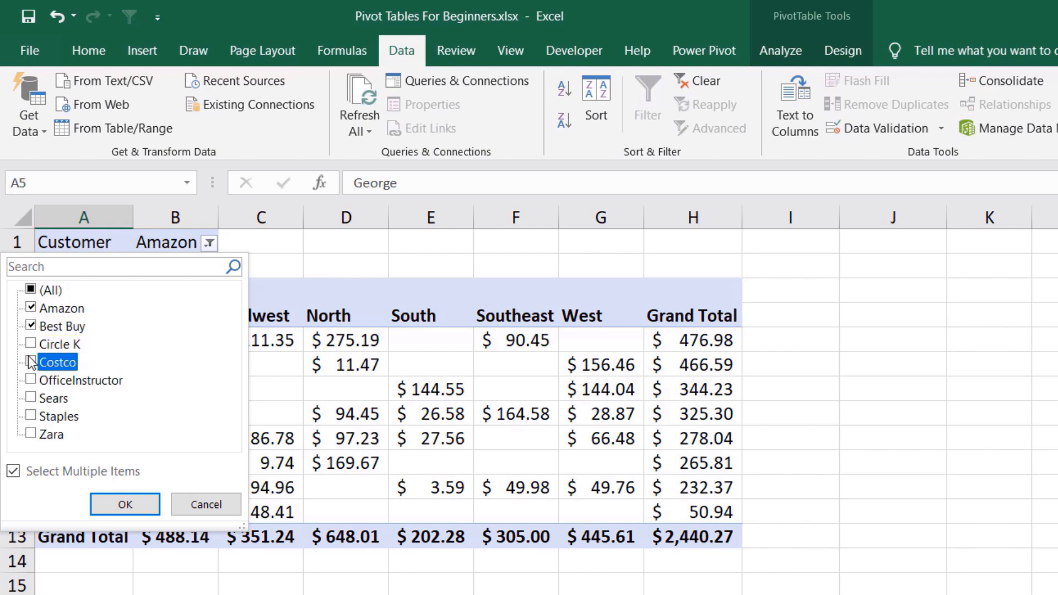
click(30, 417)
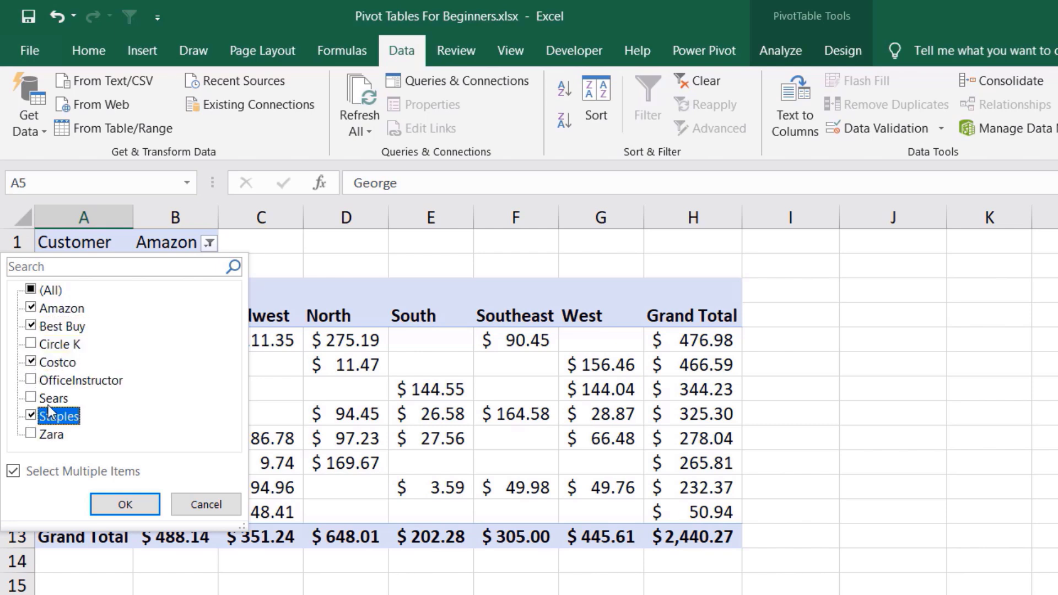
click(126, 506)
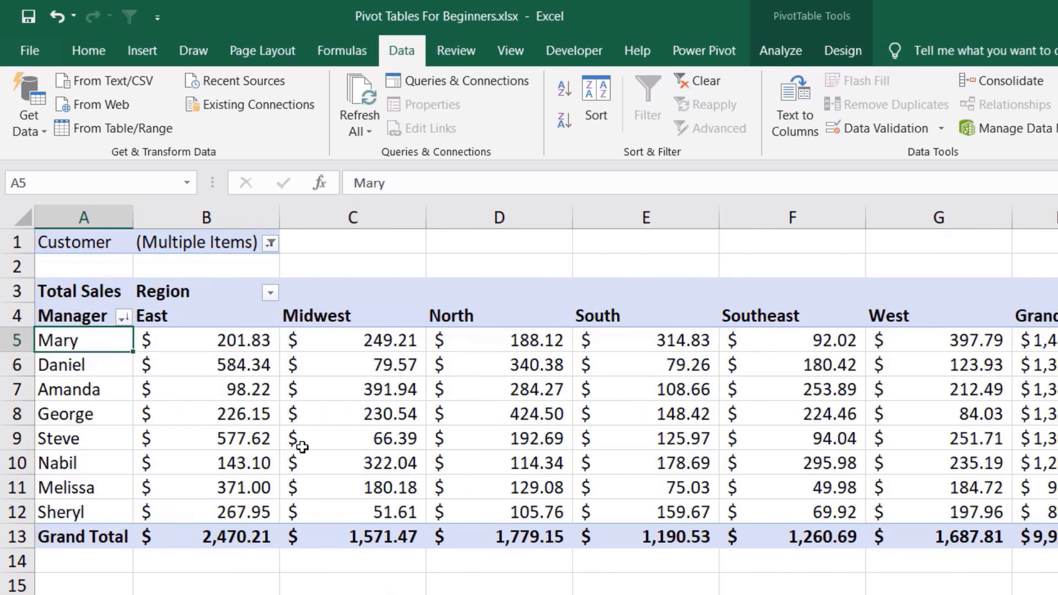
mouse_move(368, 414)
mouse_move(328, 397)
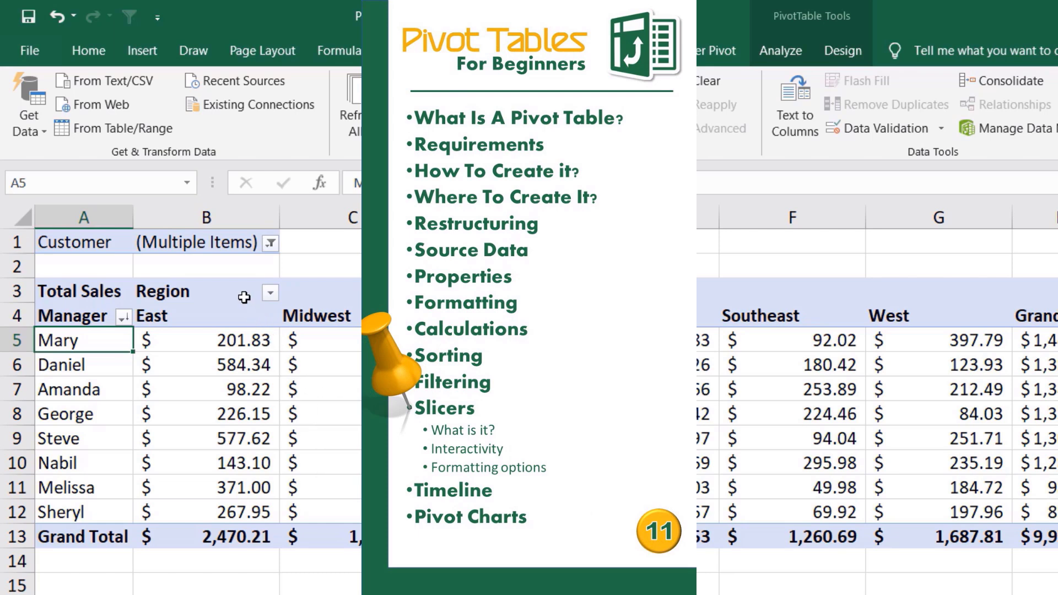
mouse_move(308, 415)
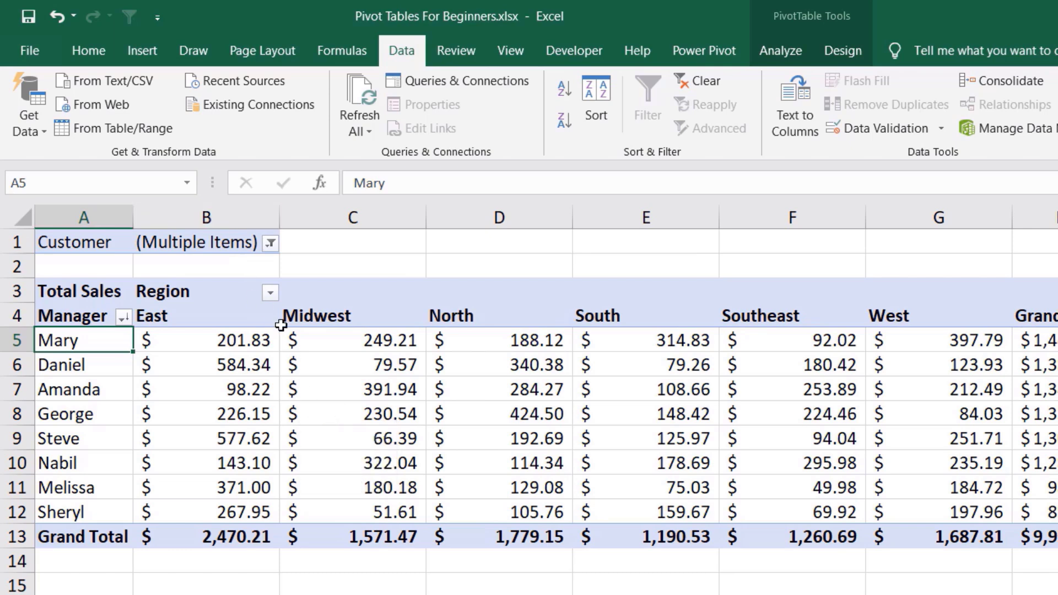
Step: Insert a Customer slicer for the PivotTable and place it beside the table over columns I to K
mouse_move(344, 392)
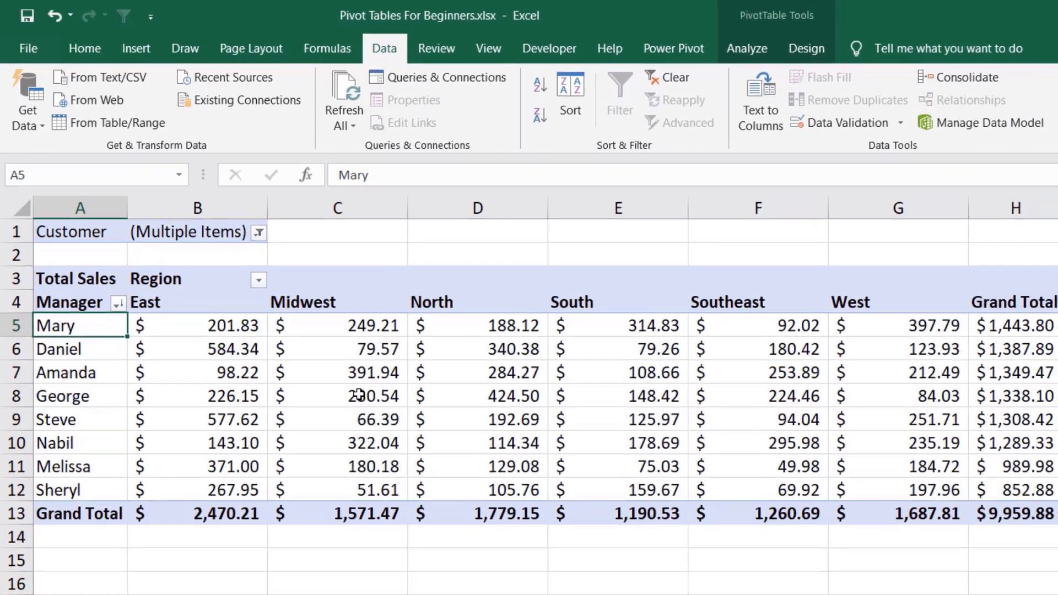
mouse_move(375, 412)
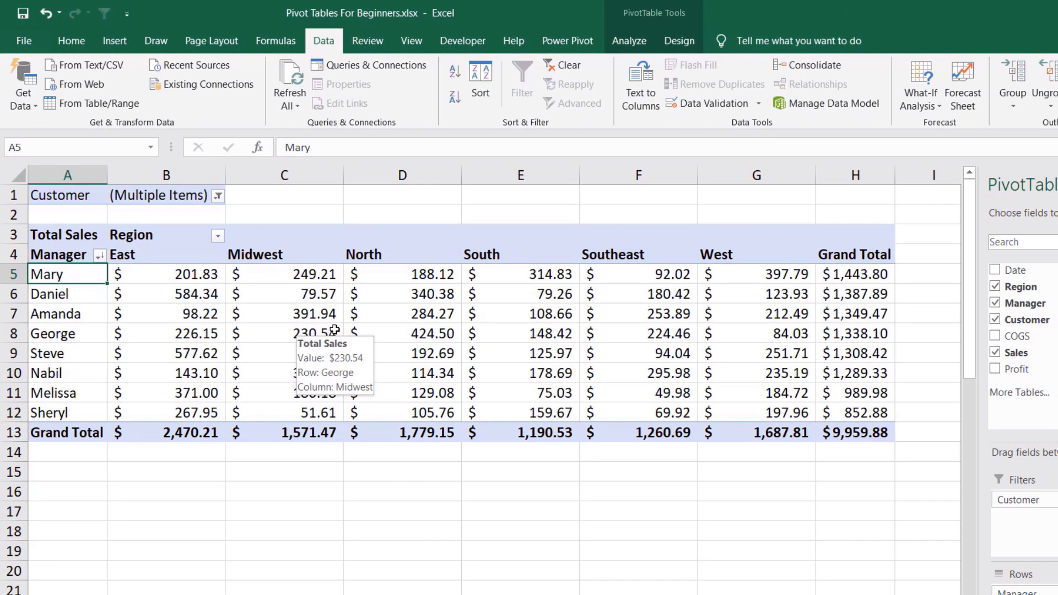
mouse_move(349, 328)
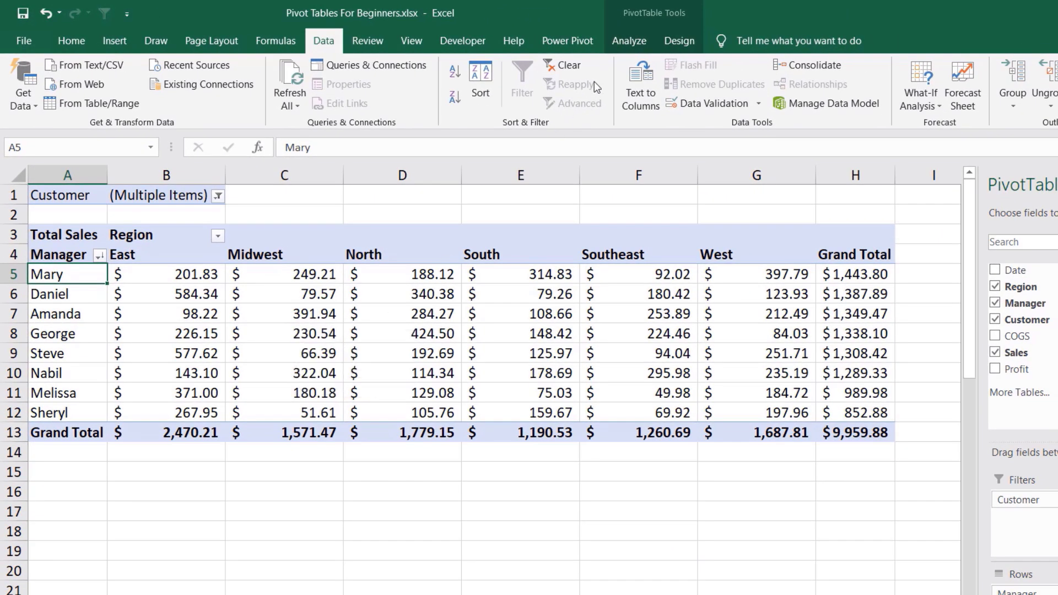
click(627, 40)
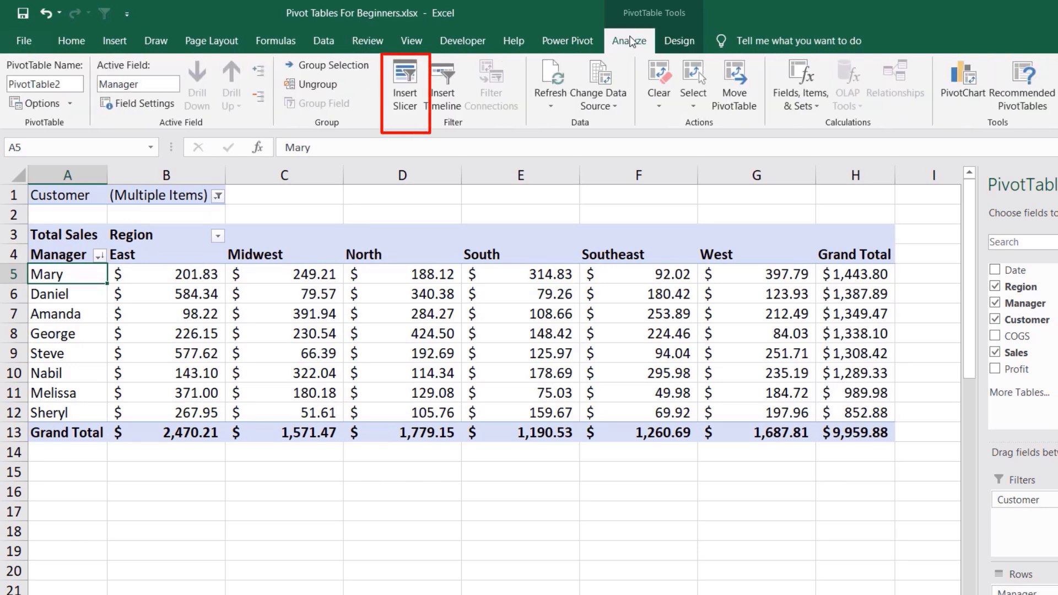
click(405, 76)
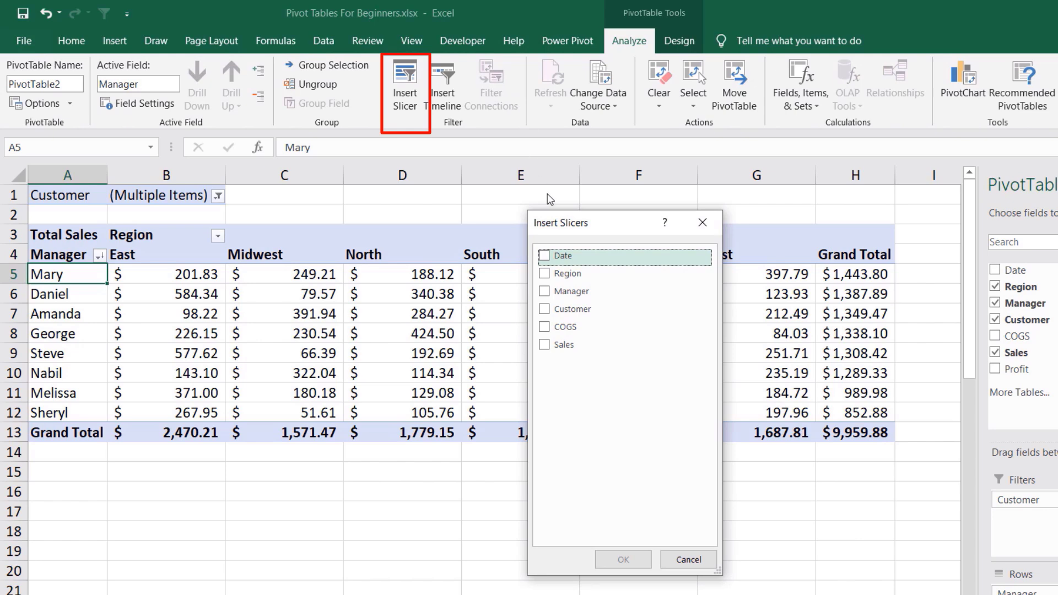
click(547, 312)
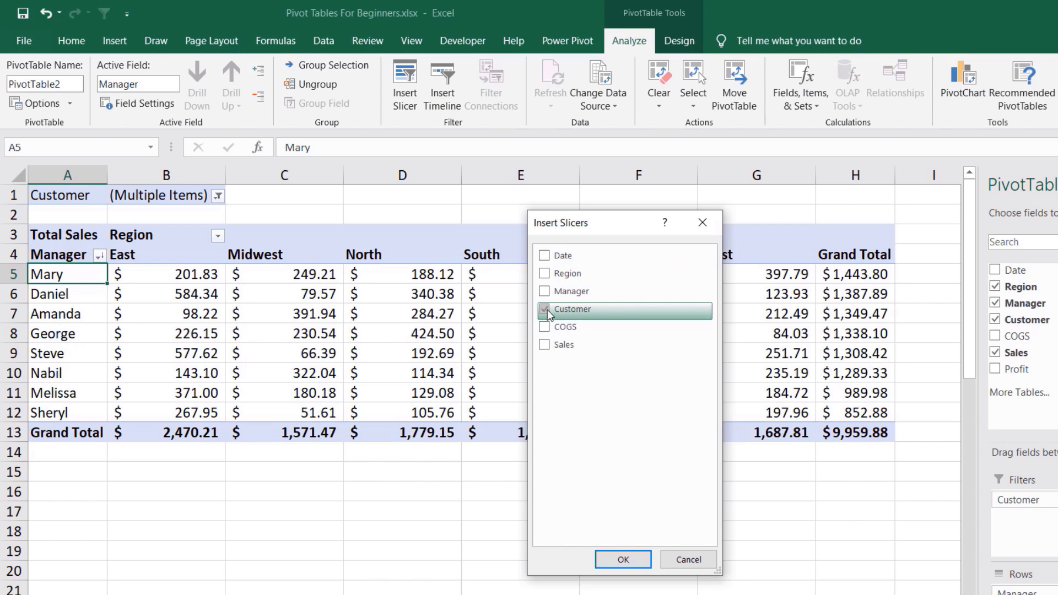
click(623, 560)
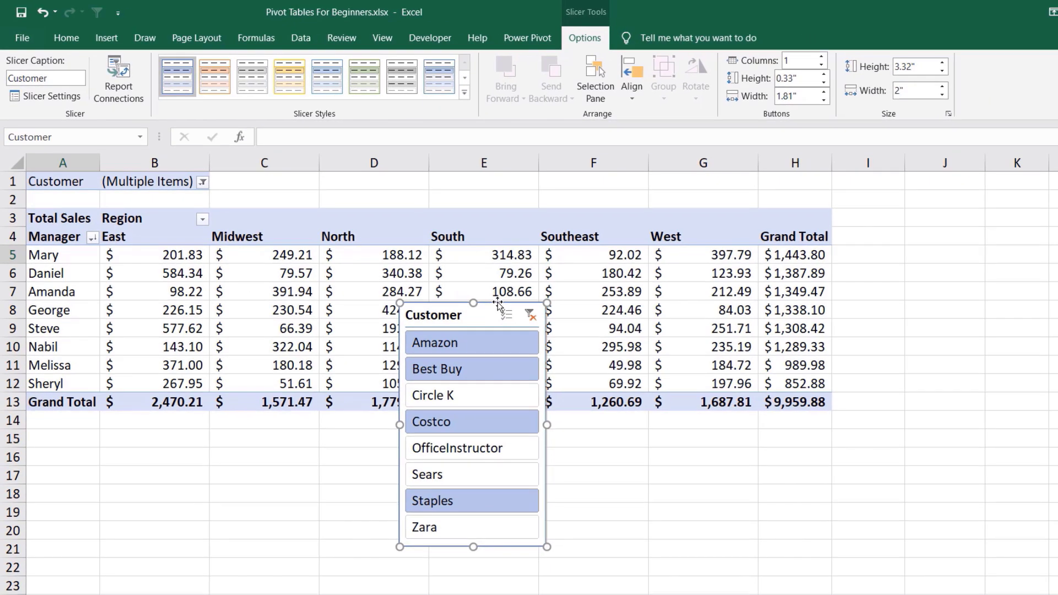
drag(497, 305, 969, 204)
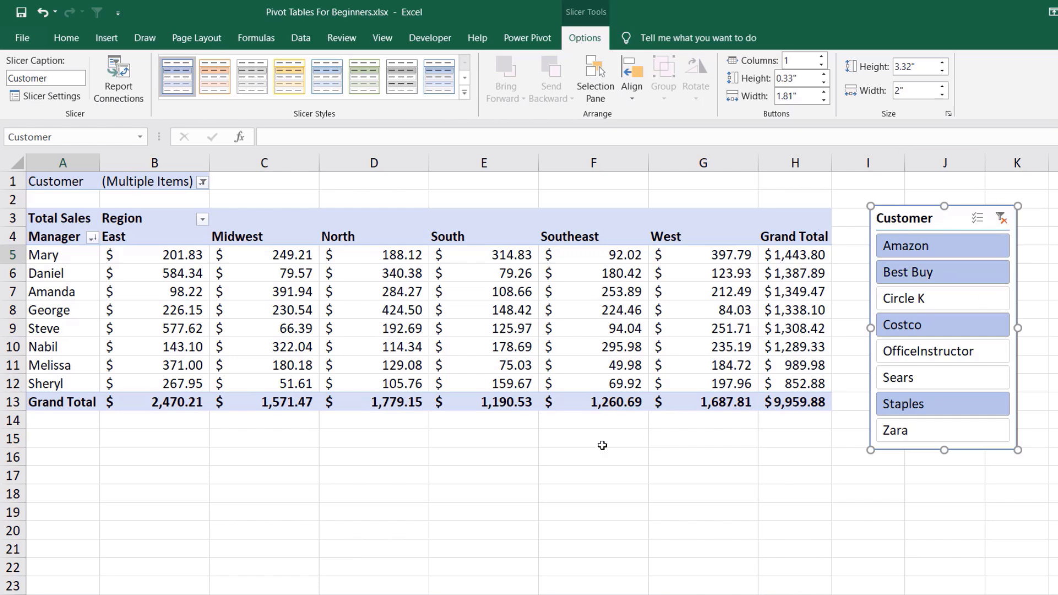
click(515, 453)
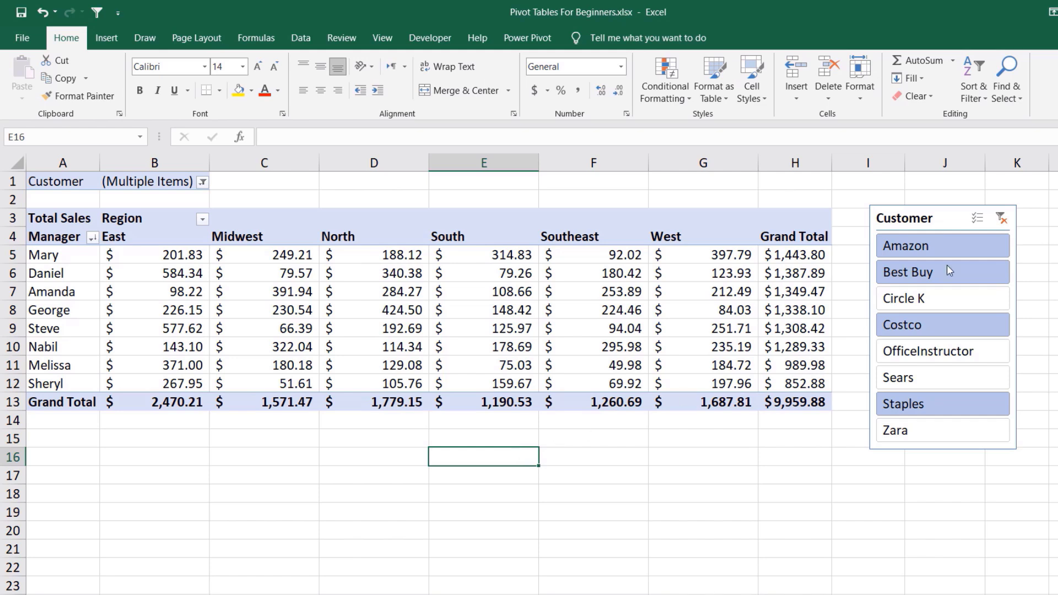
Step: Apply the dark blue slicer style to the Customer slicer
click(952, 207)
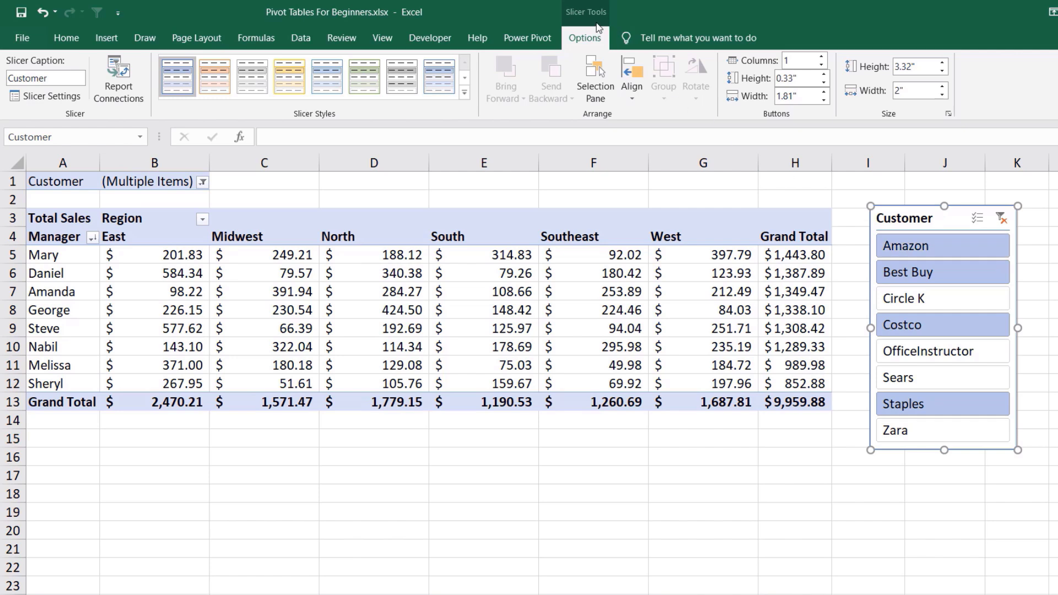
click(464, 92)
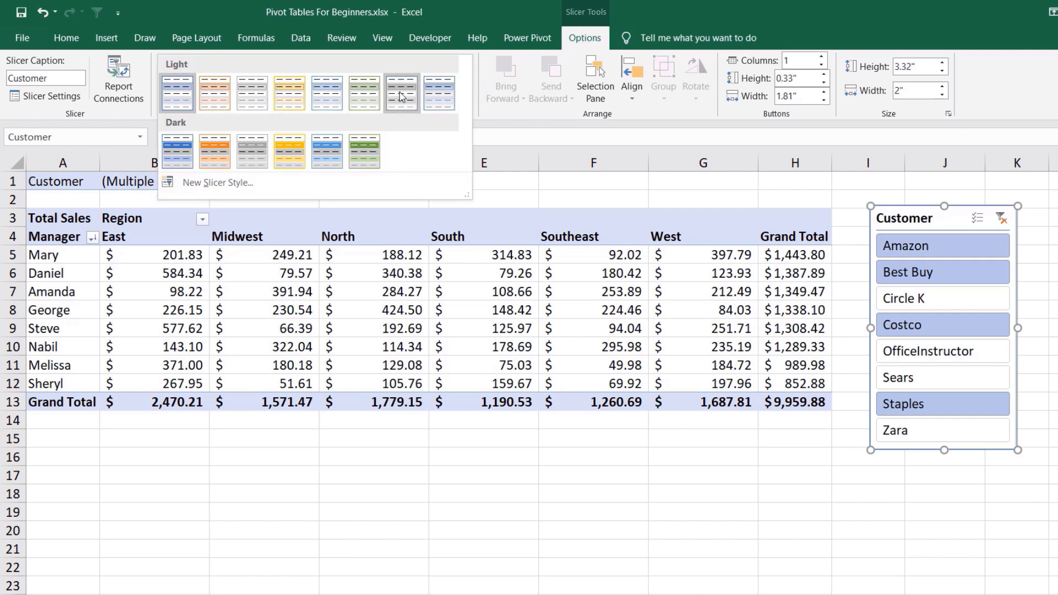
click(185, 147)
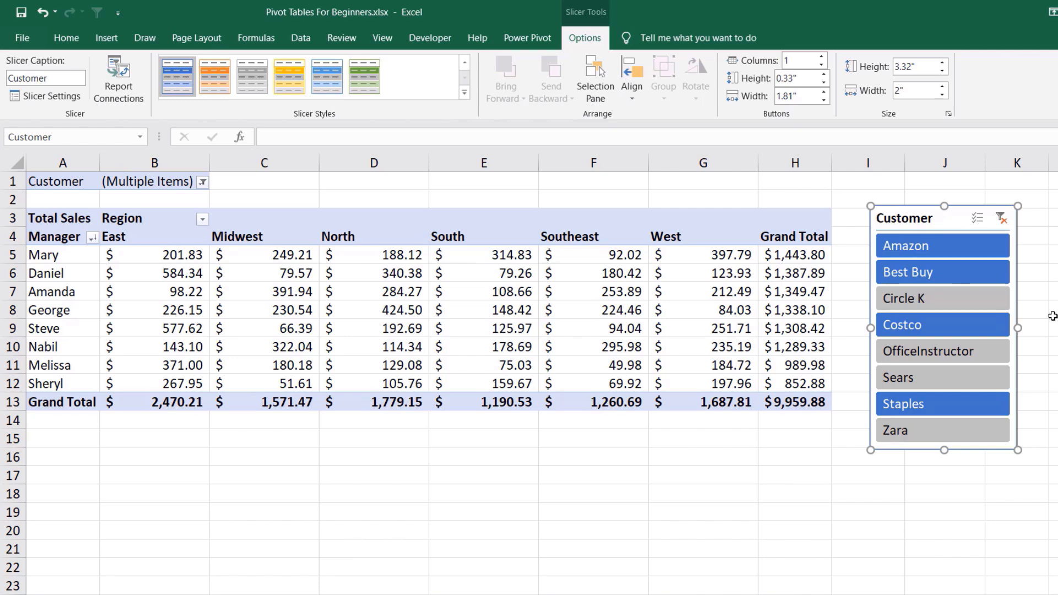
Step: Clear the Customer slicer's filter and select only Best Buy, Costco and Sears in it
click(1003, 220)
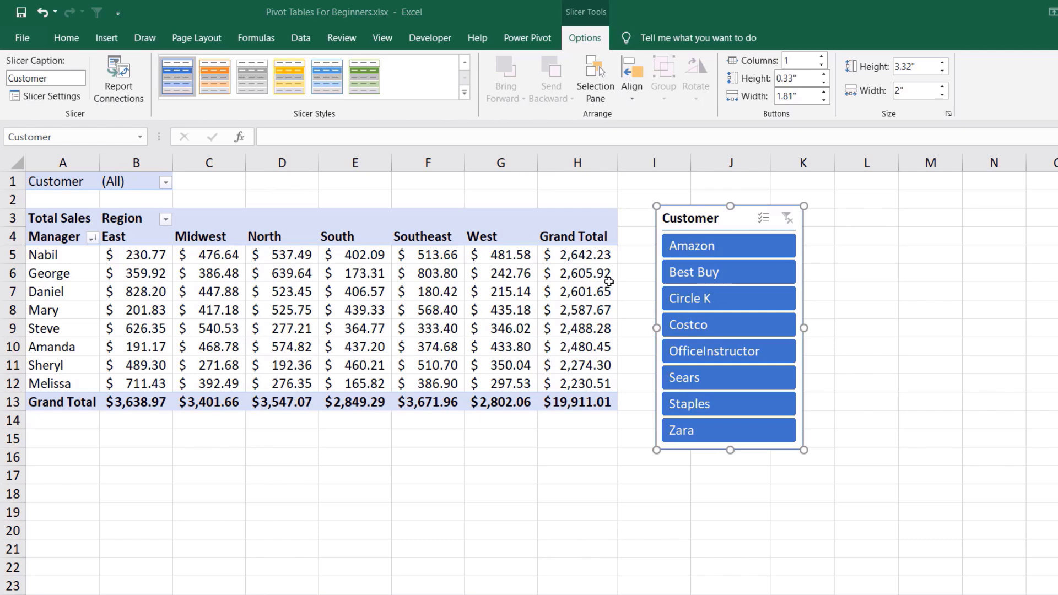
click(729, 274)
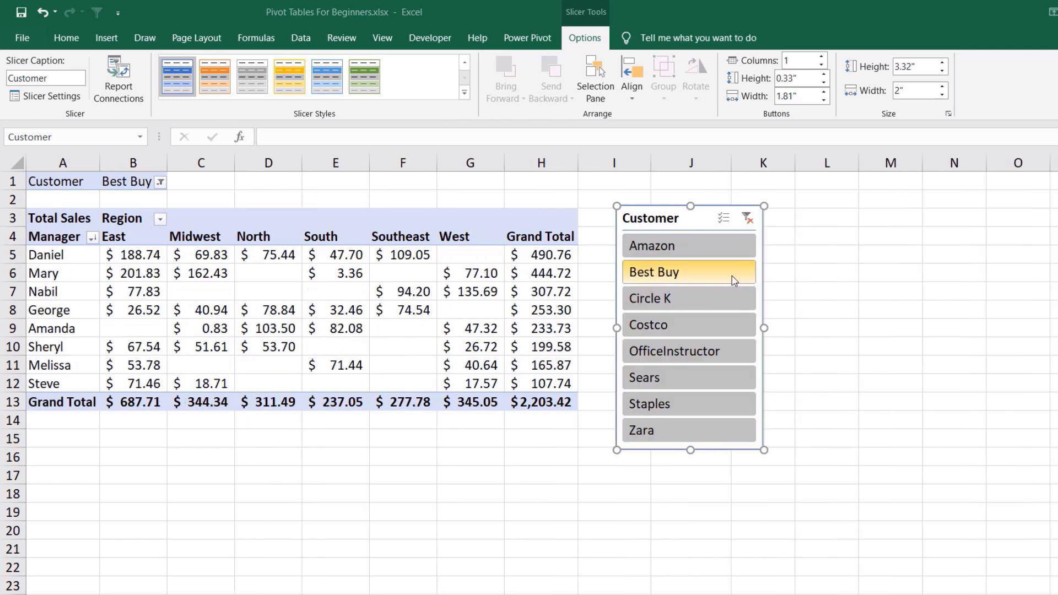
ctrl+click(677, 329)
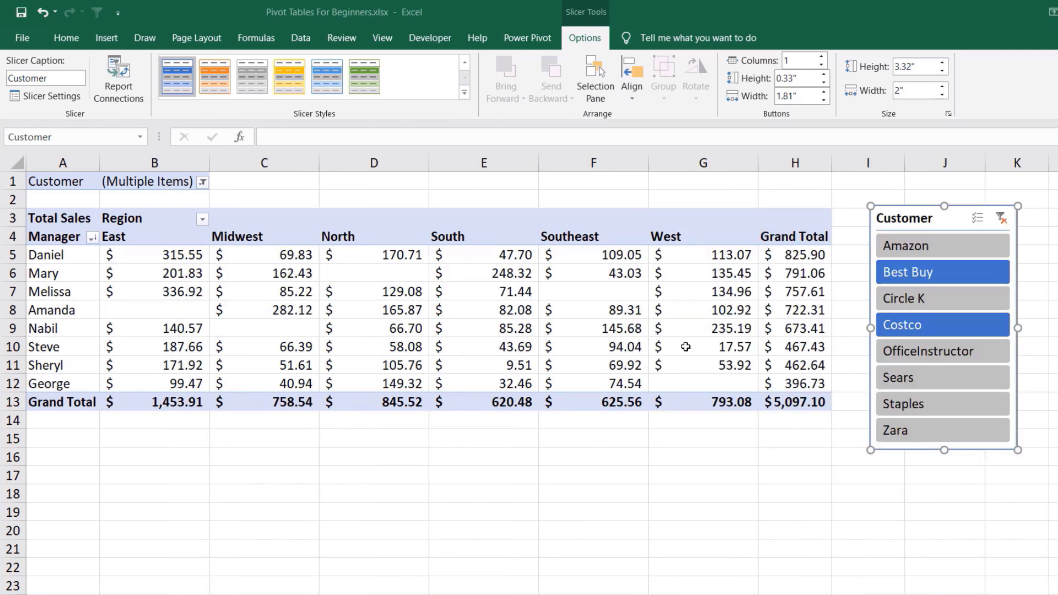
ctrl+click(919, 379)
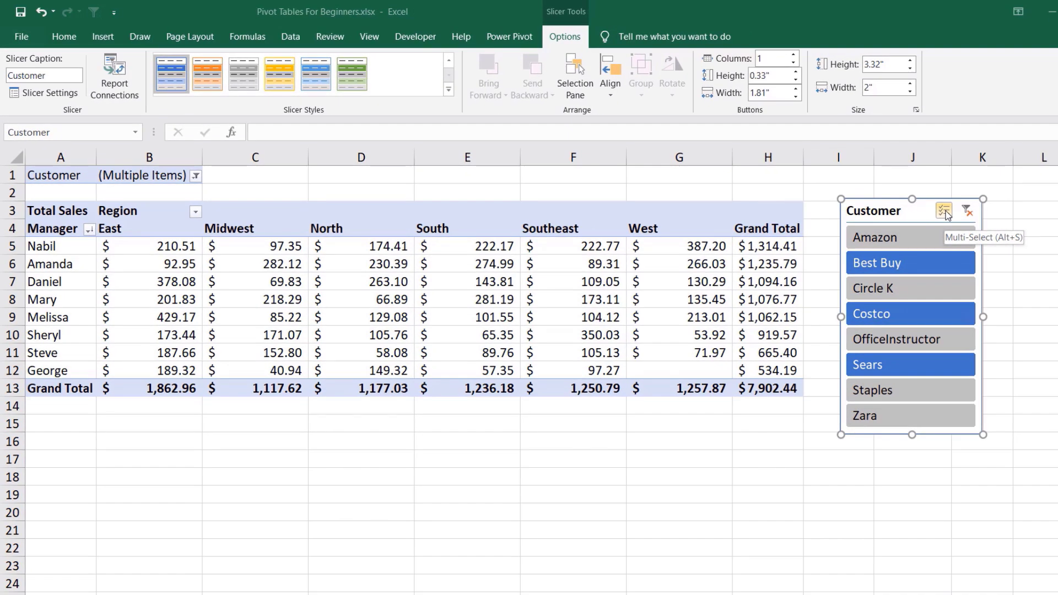
Step: Turn on Multi-Select in the Customer slicer, add Amazon and Zara to the selection, and clear the slicer's filter
click(944, 211)
click(890, 263)
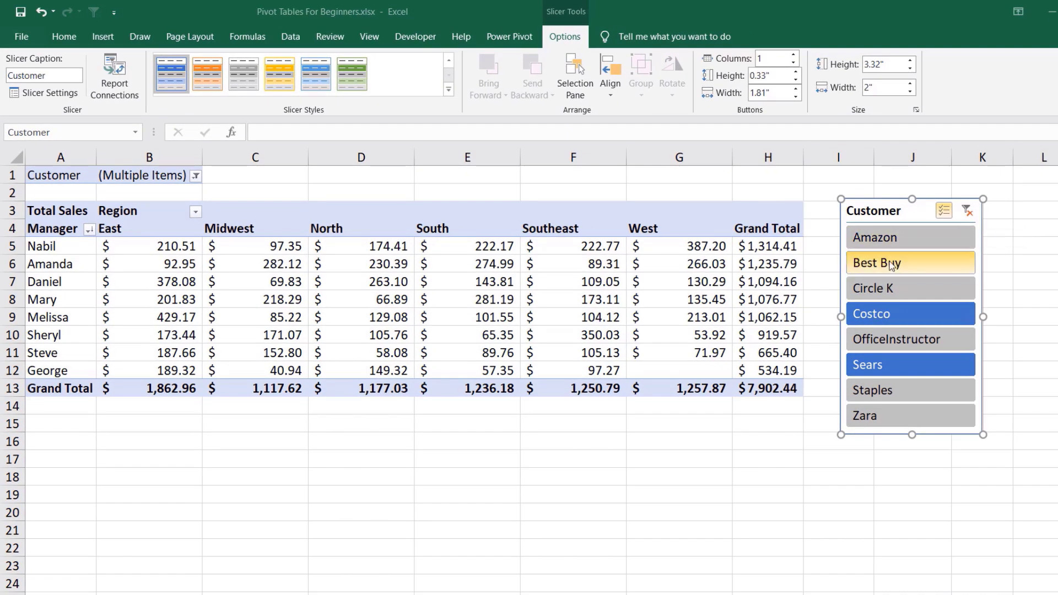
click(907, 239)
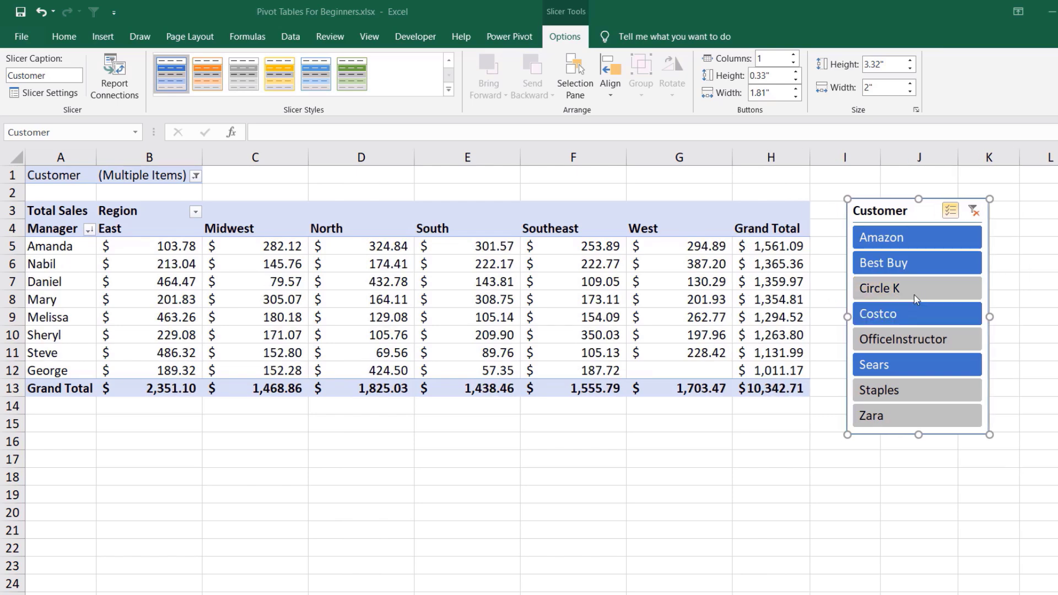
click(892, 418)
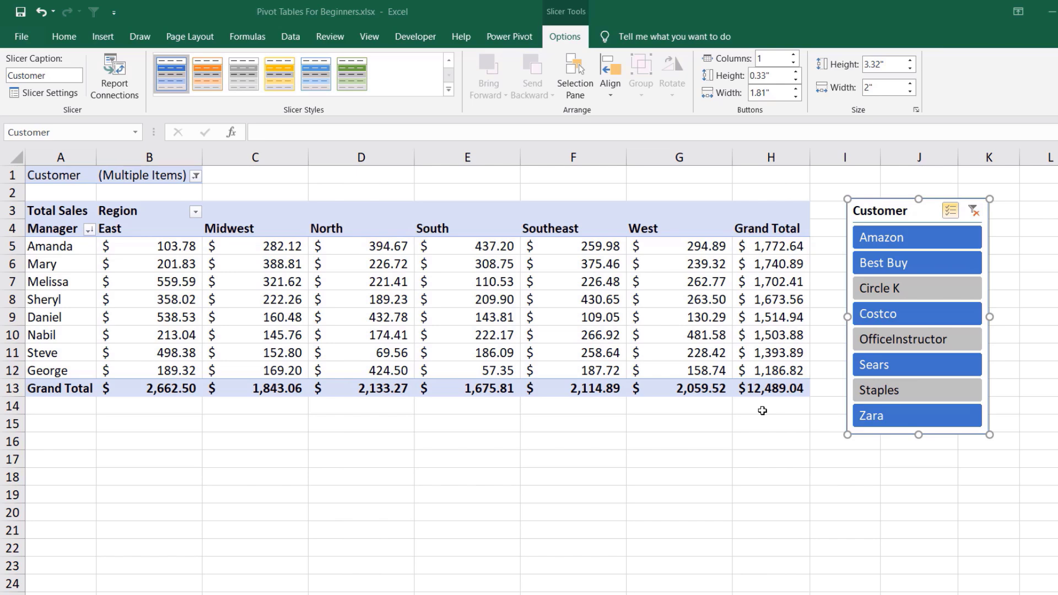
mouse_move(770, 385)
click(974, 221)
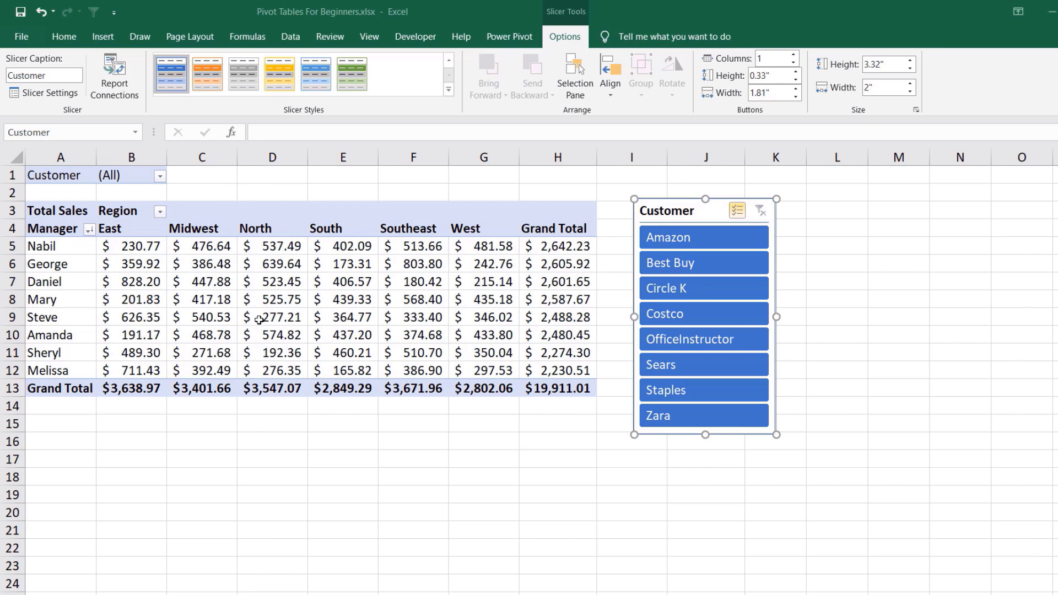
Step: Turn off autofitting column widths on update in the PivotTable Options
click(282, 264)
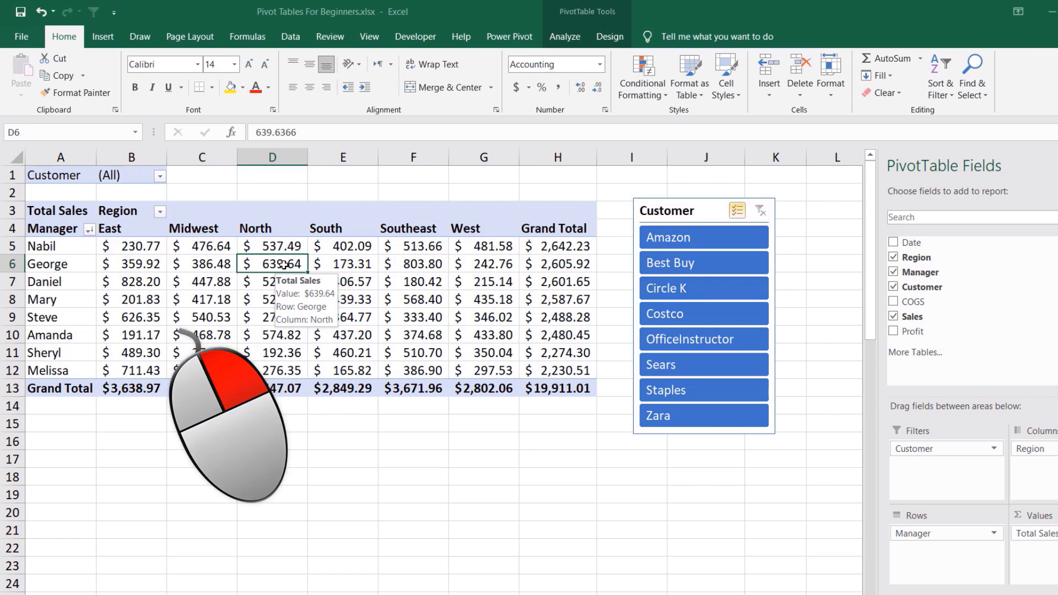
right_click(283, 265)
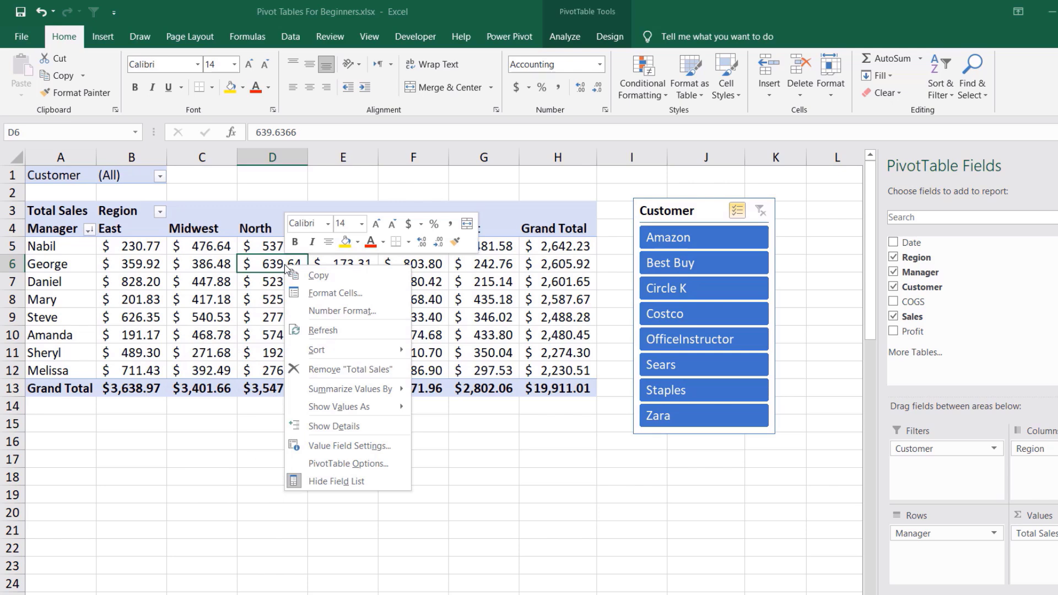
click(340, 465)
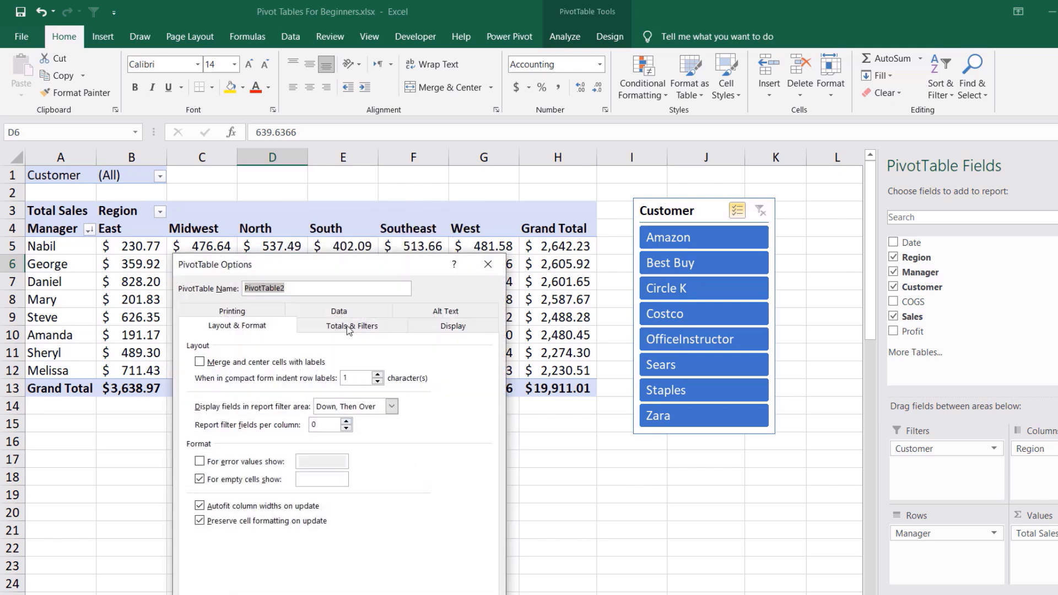
drag(375, 262, 469, 112)
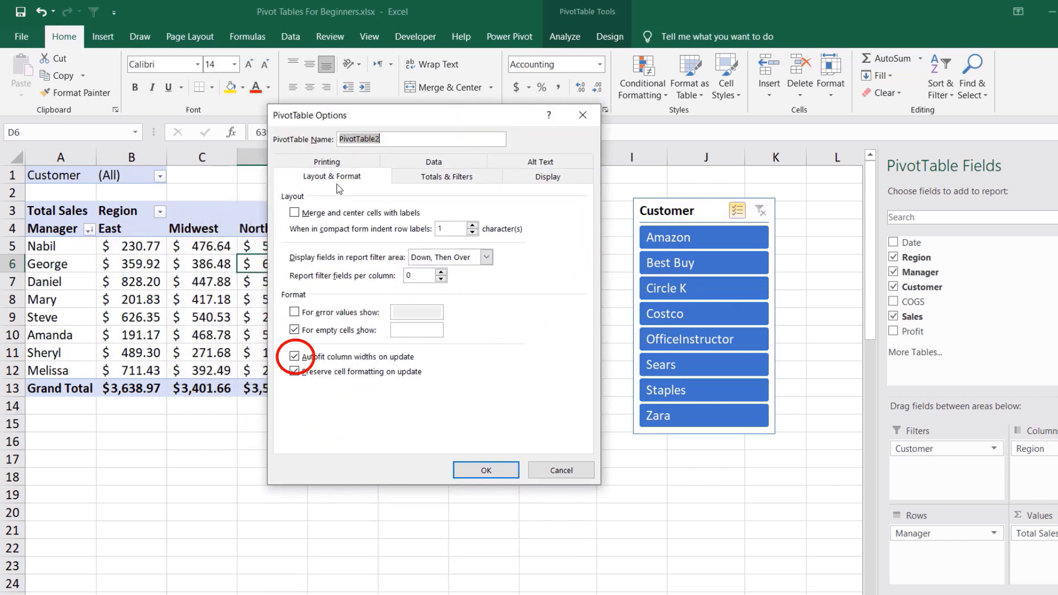
click(294, 357)
click(510, 475)
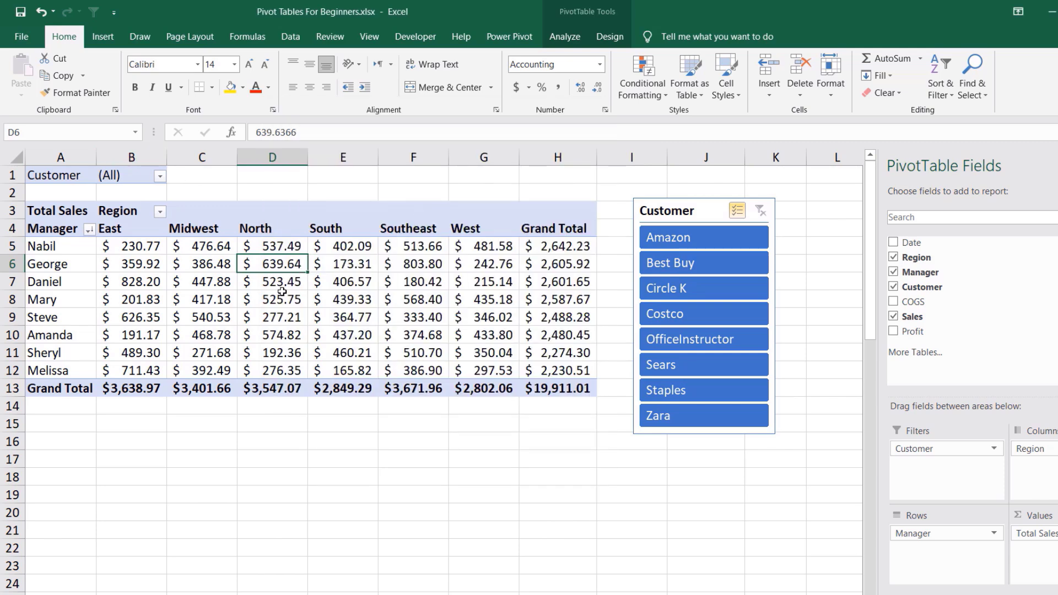
Step: Exclude Amazon, Costco and OfficeInstructor with the Customer slicer and clear its filter again
mouse_move(282, 291)
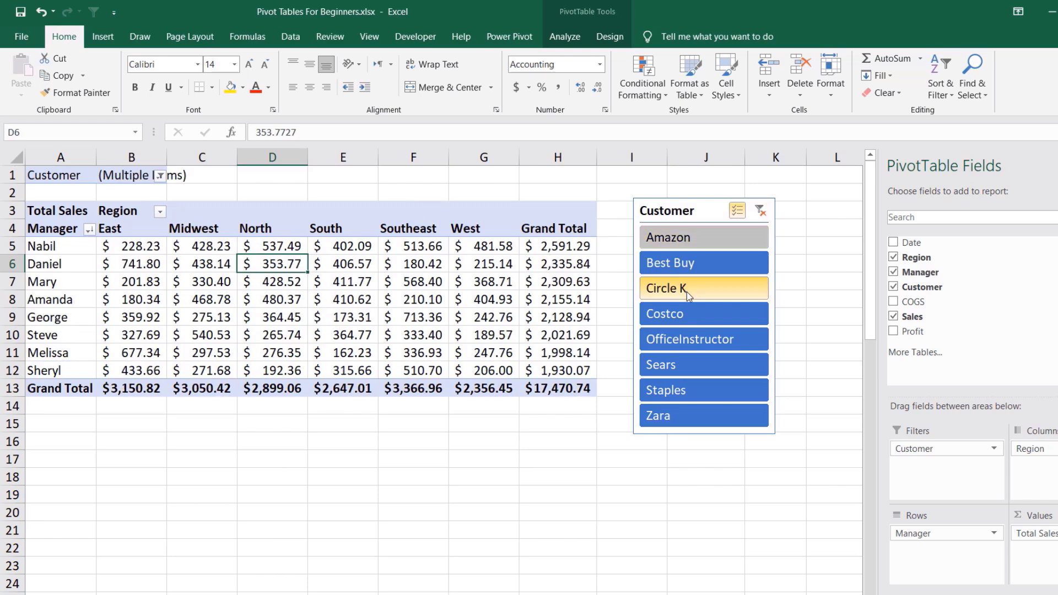
click(676, 311)
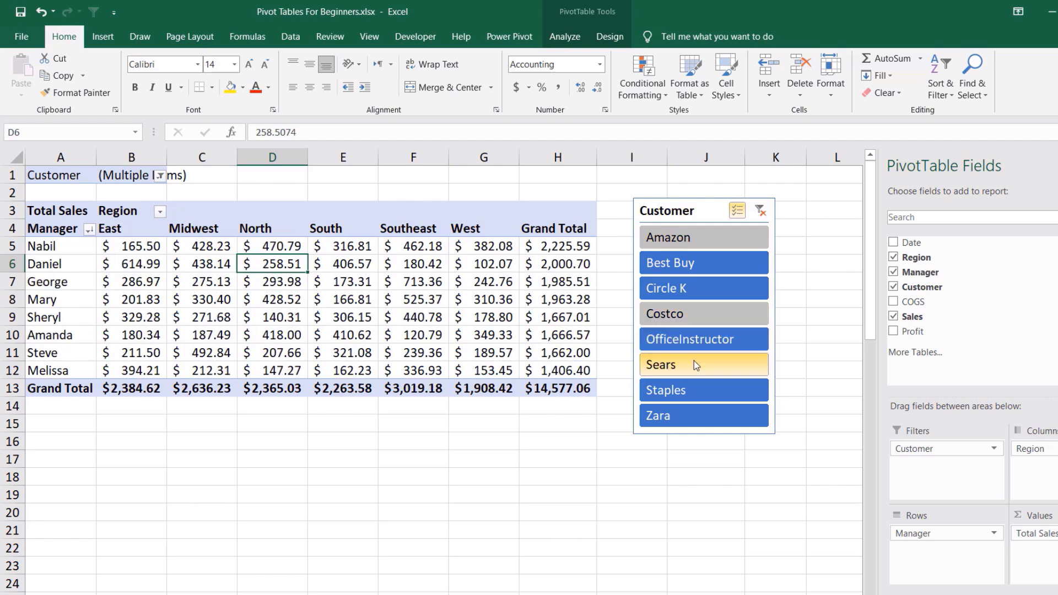
click(705, 341)
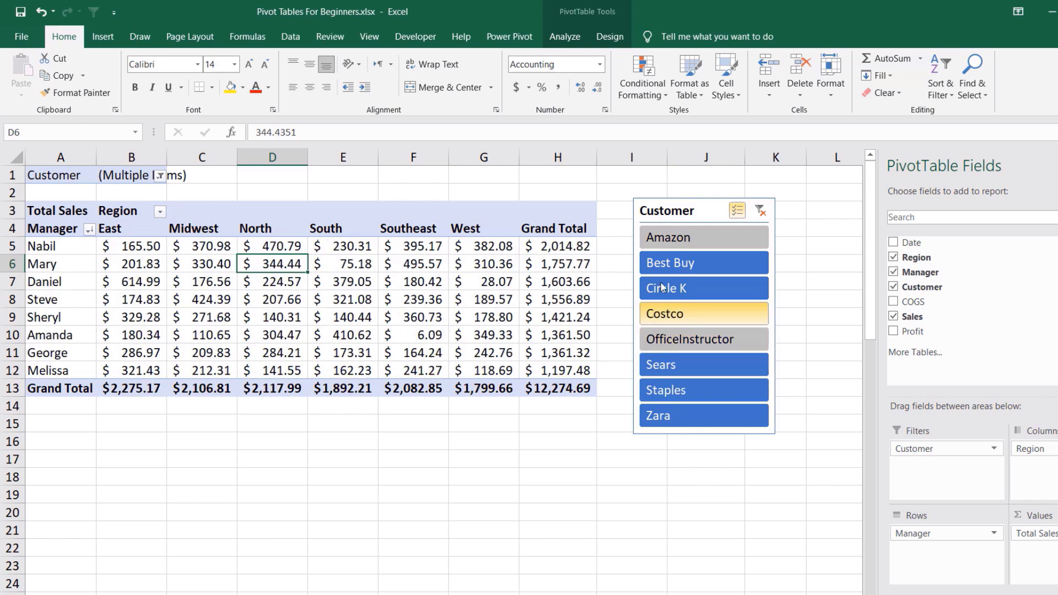
click(761, 211)
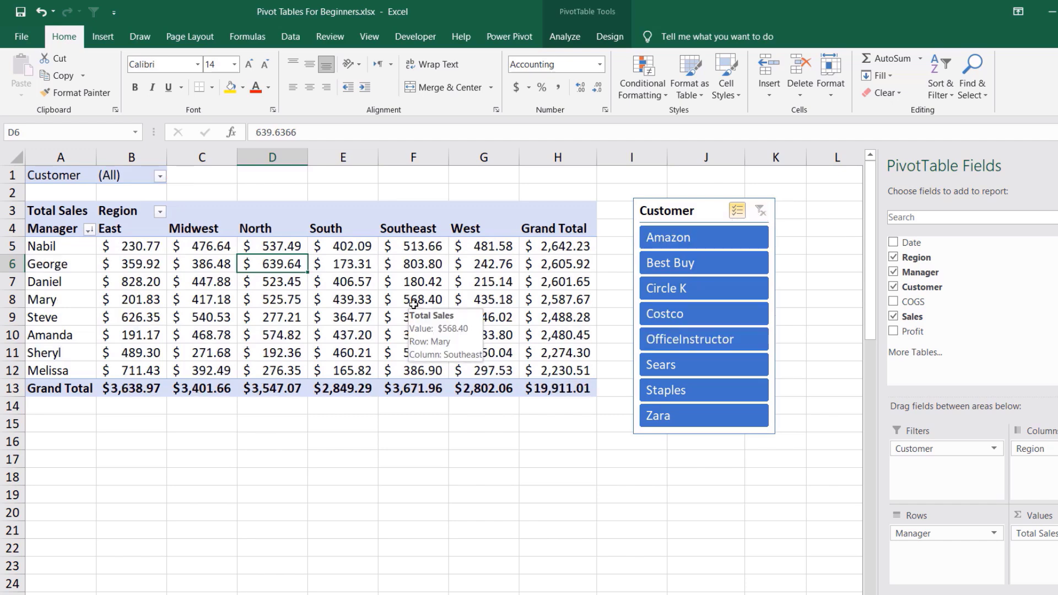
click(484, 247)
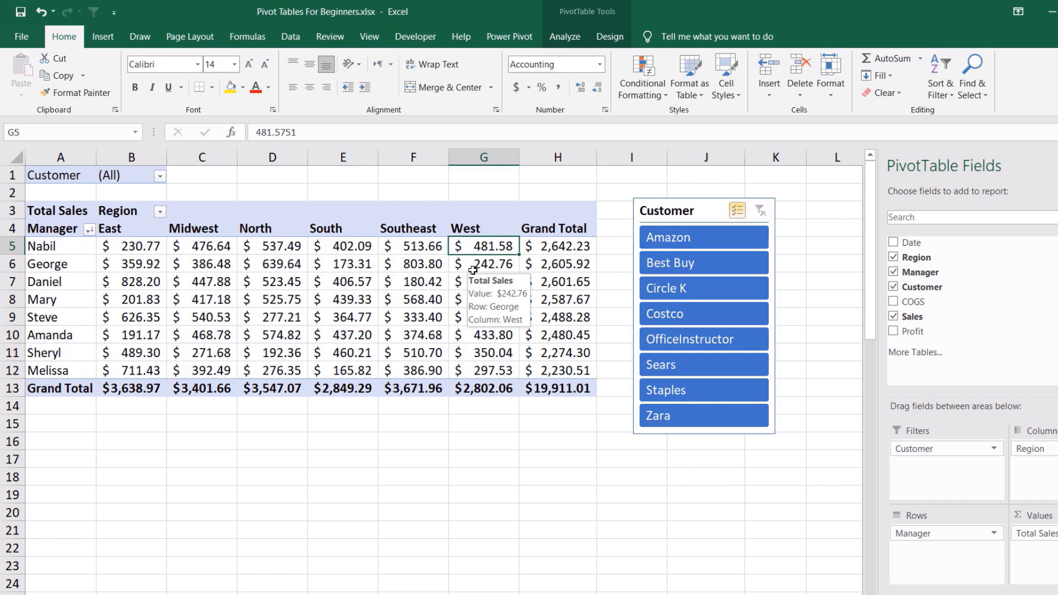
Step: Resize the Customer slicer to about 1.65" high and 3.27" wide and arrange its items in 2 columns
click(681, 202)
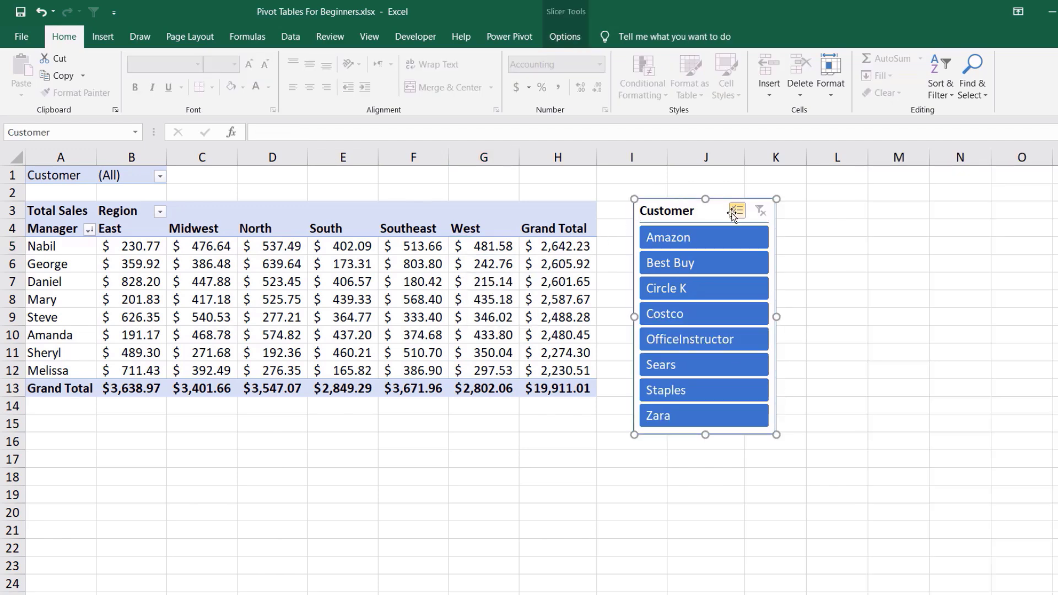
drag(776, 434, 777, 435)
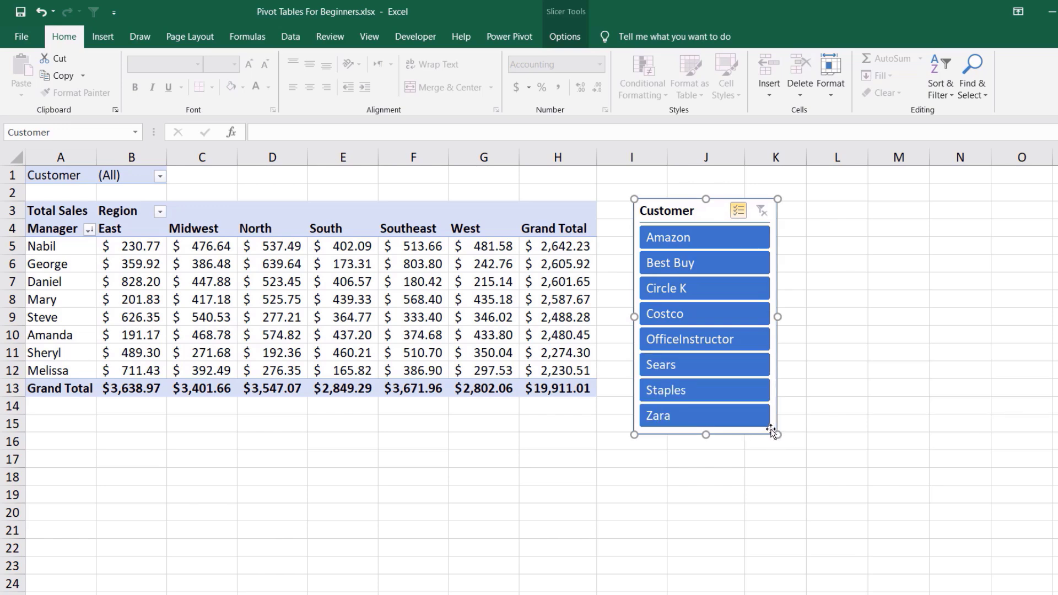
drag(777, 434, 866, 317)
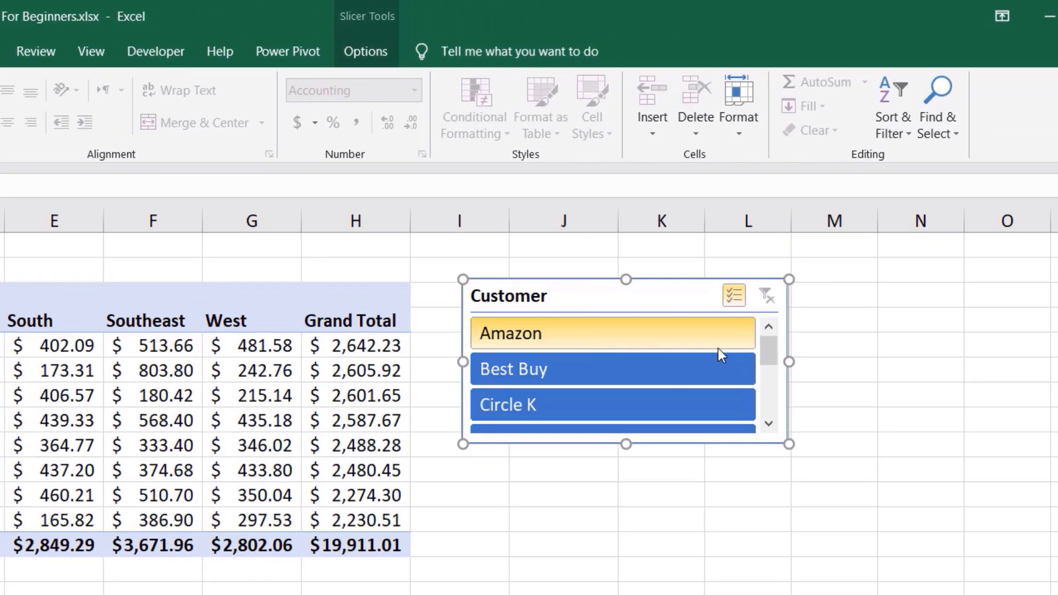
click(362, 54)
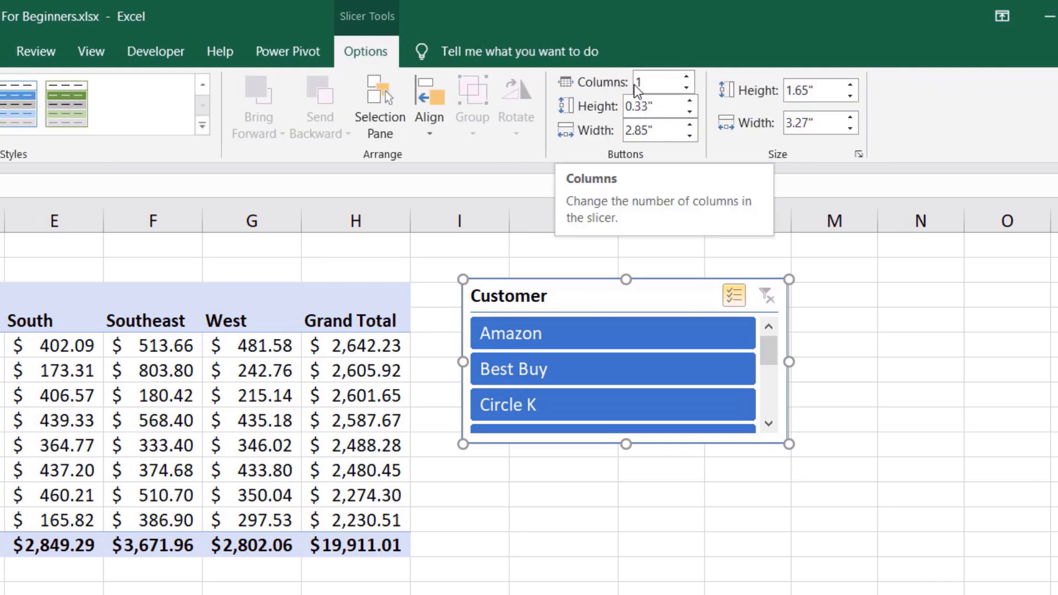
click(685, 78)
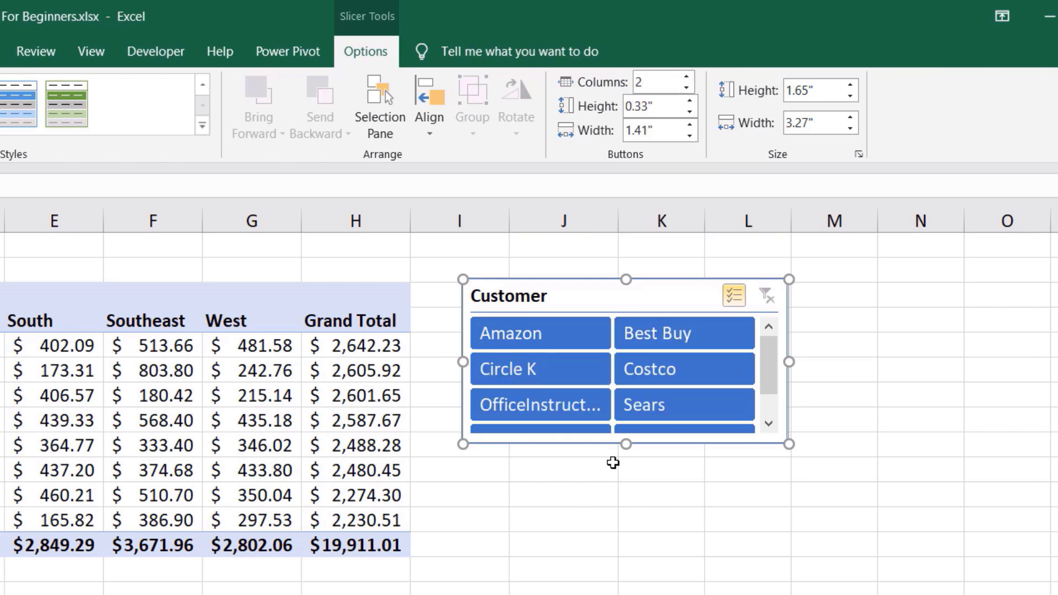
Step: Increase the Customer slicer's height to about 2.01" and filter the PivotTable to Amazon, Best Buy, Staples and Zara
drag(626, 444, 623, 478)
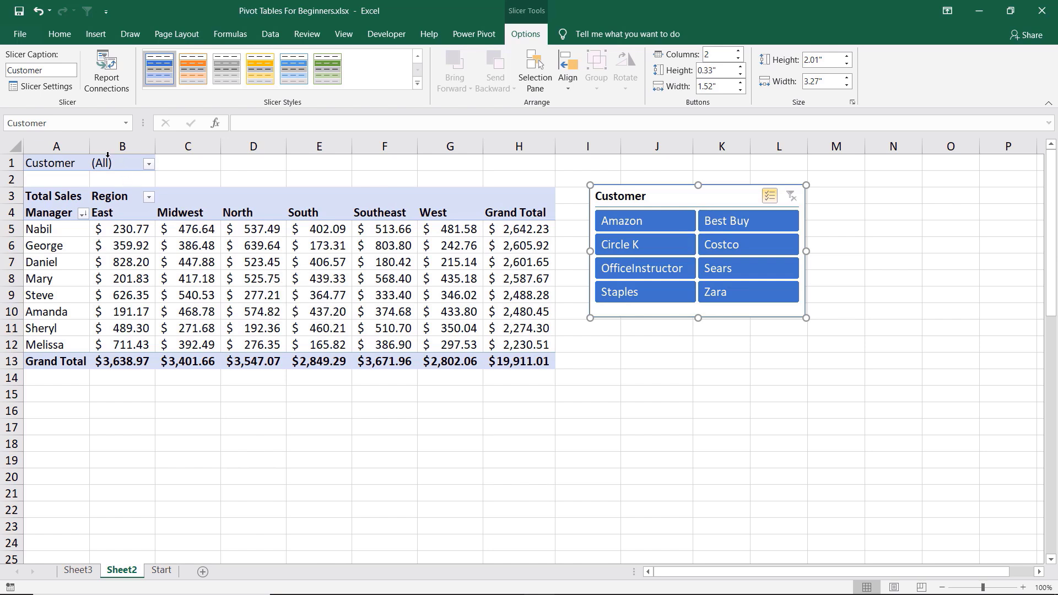
click(643, 217)
drag(763, 286, 712, 316)
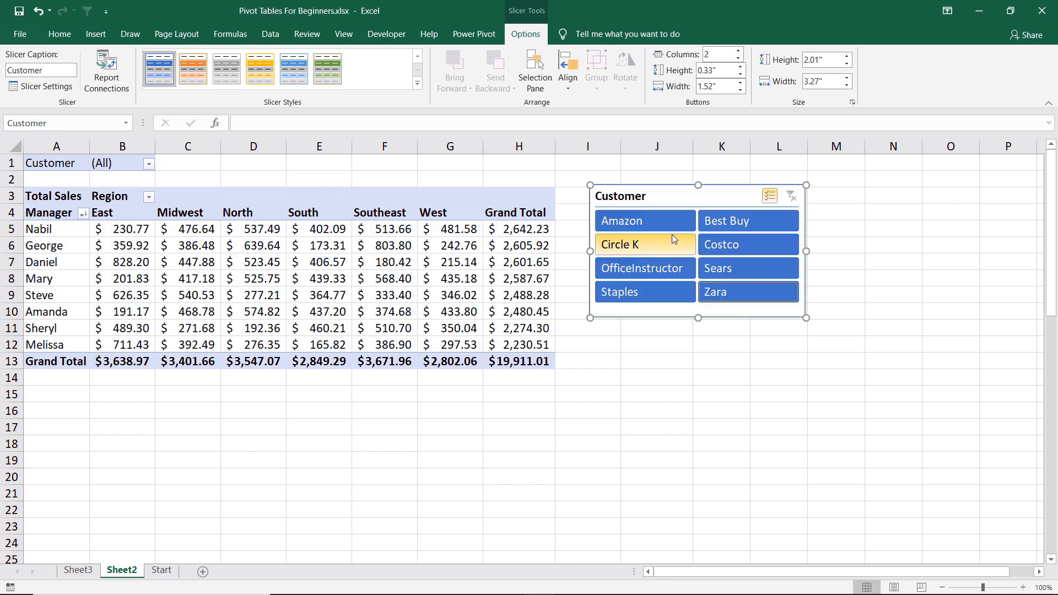
drag(655, 216, 737, 270)
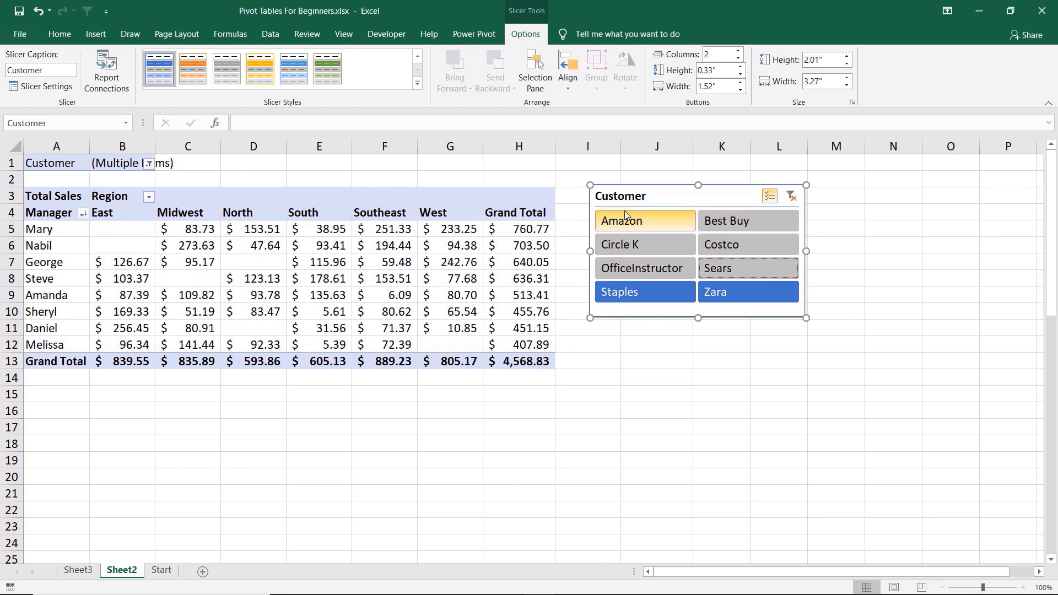
drag(623, 221, 739, 223)
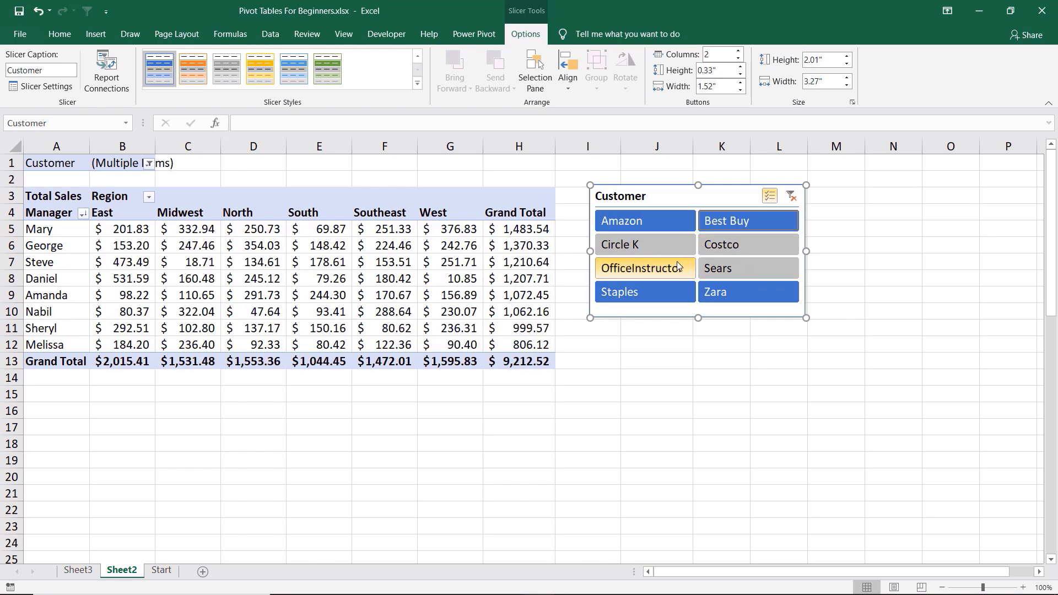
click(766, 197)
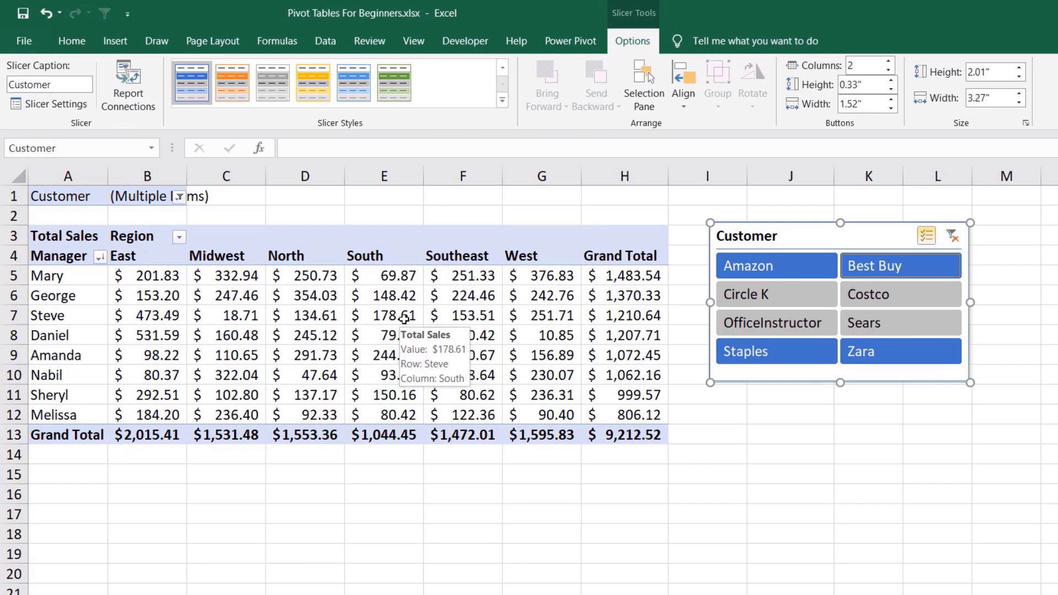
Step: Insert a timeline for the Date field of the manager and region PivotTable
click(404, 319)
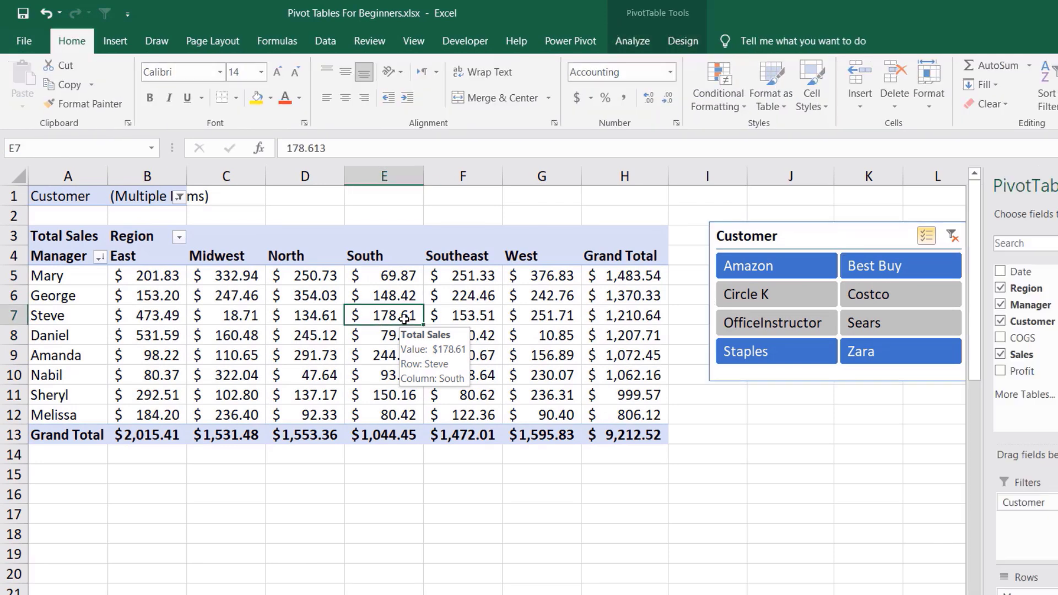
click(642, 41)
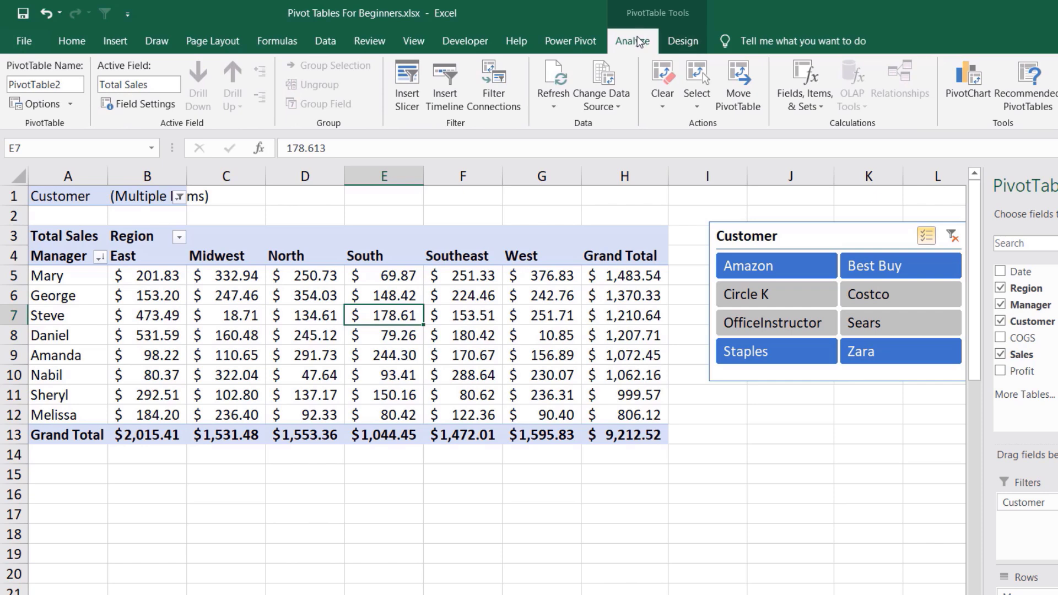
click(445, 94)
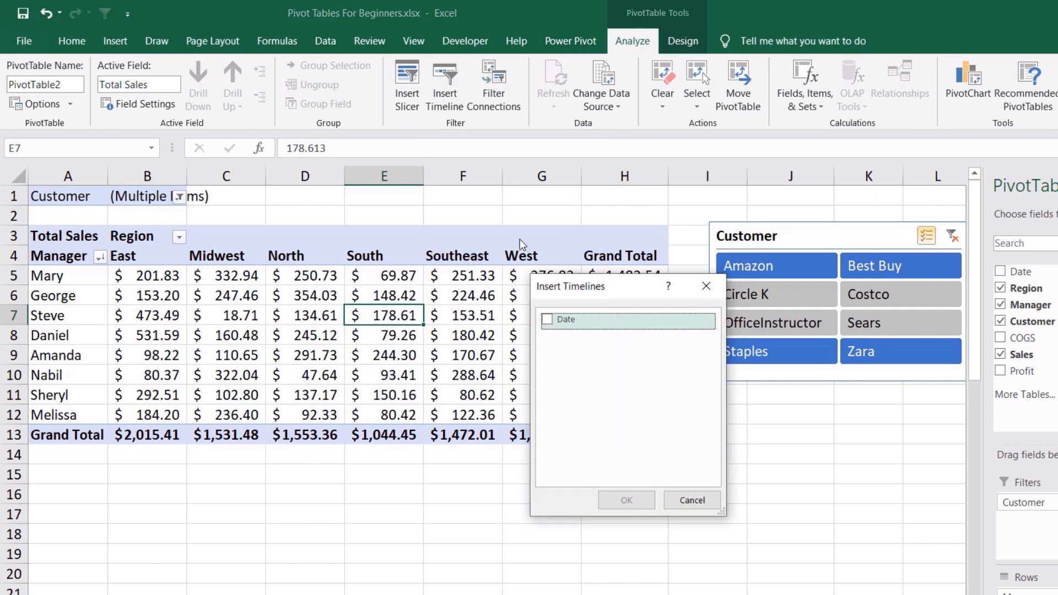
click(547, 321)
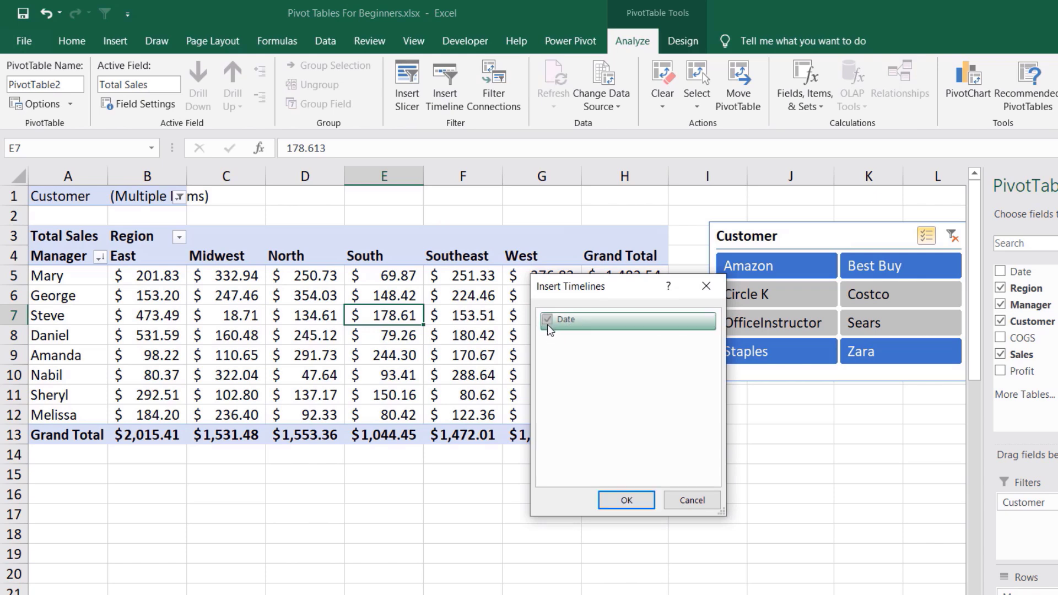
click(628, 501)
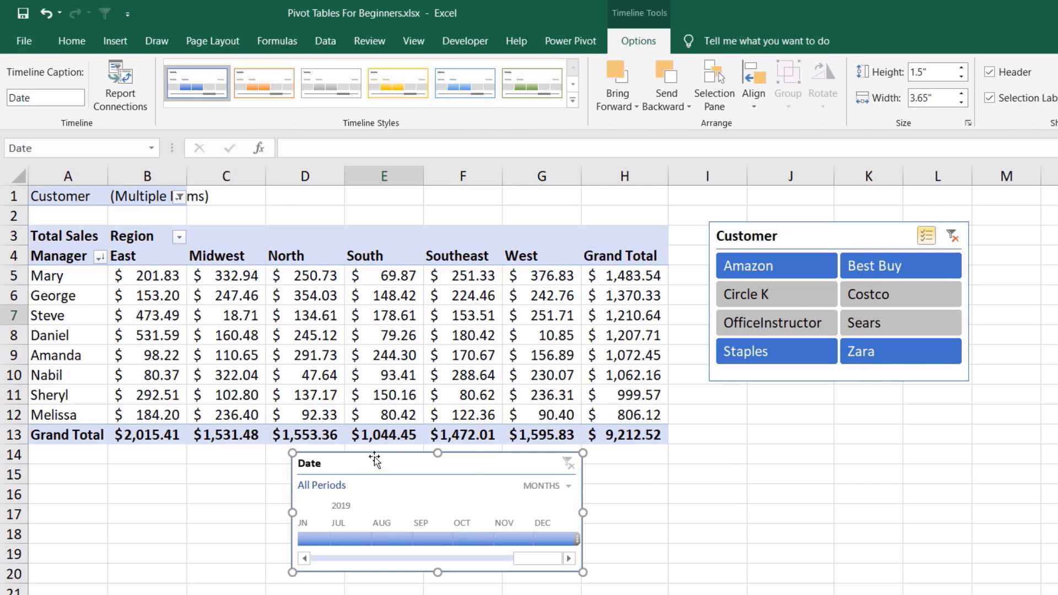
Step: Filter the PivotTable to July 2019 with the Date timeline and extend the period through September 2019
click(337, 537)
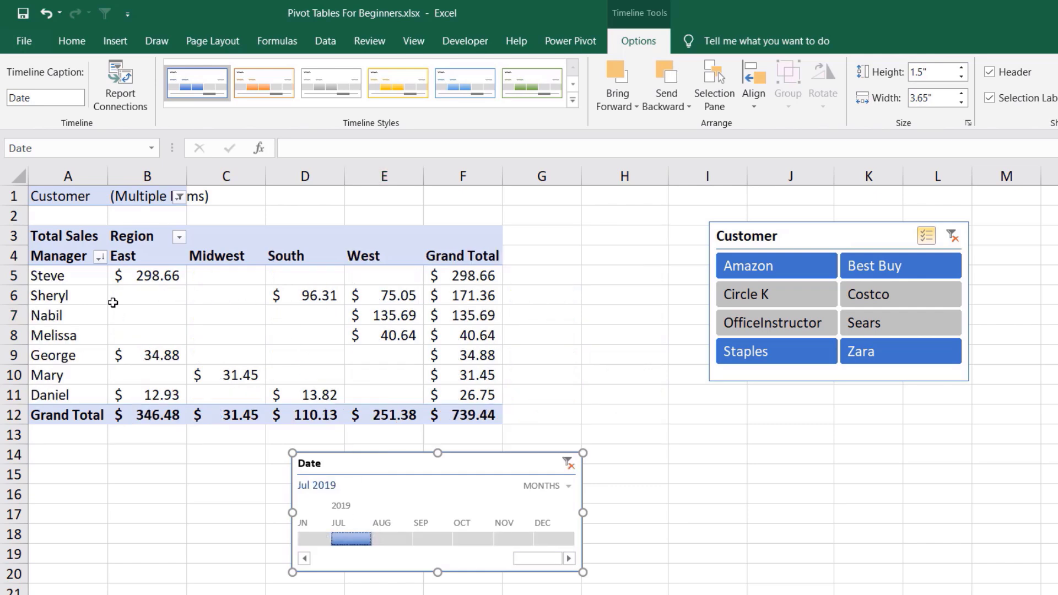
mouse_move(239, 280)
drag(375, 538, 452, 546)
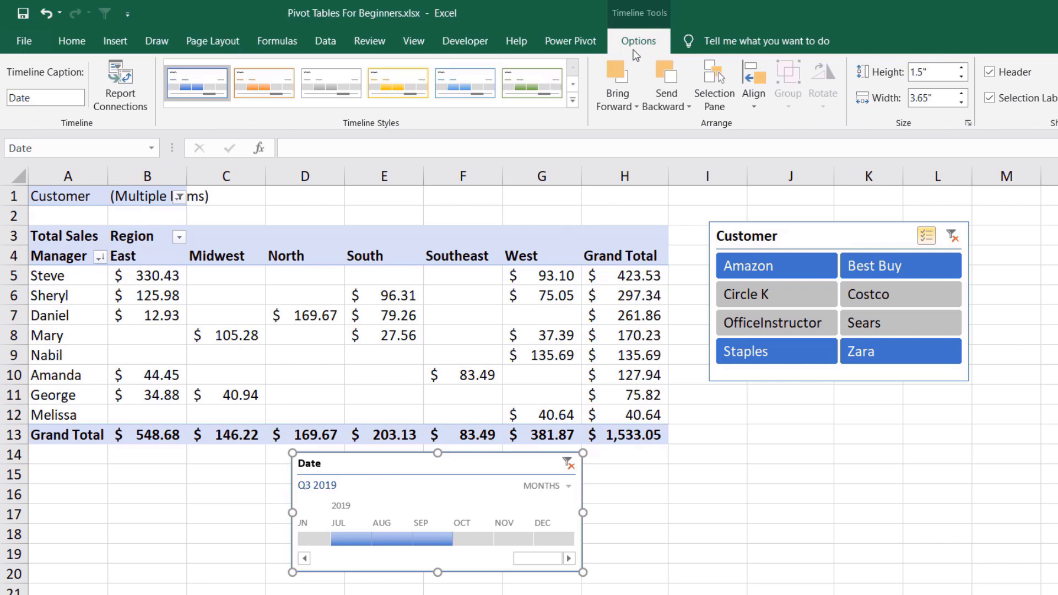
Step: Try the dark orange style on the Date timeline and switch it to the dark blue style
click(573, 97)
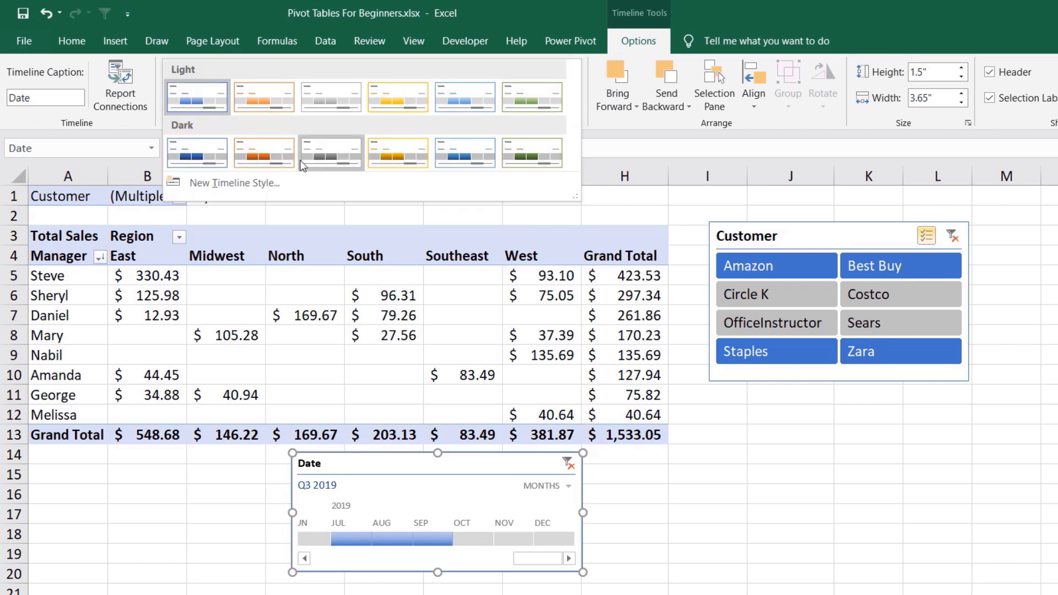
click(249, 154)
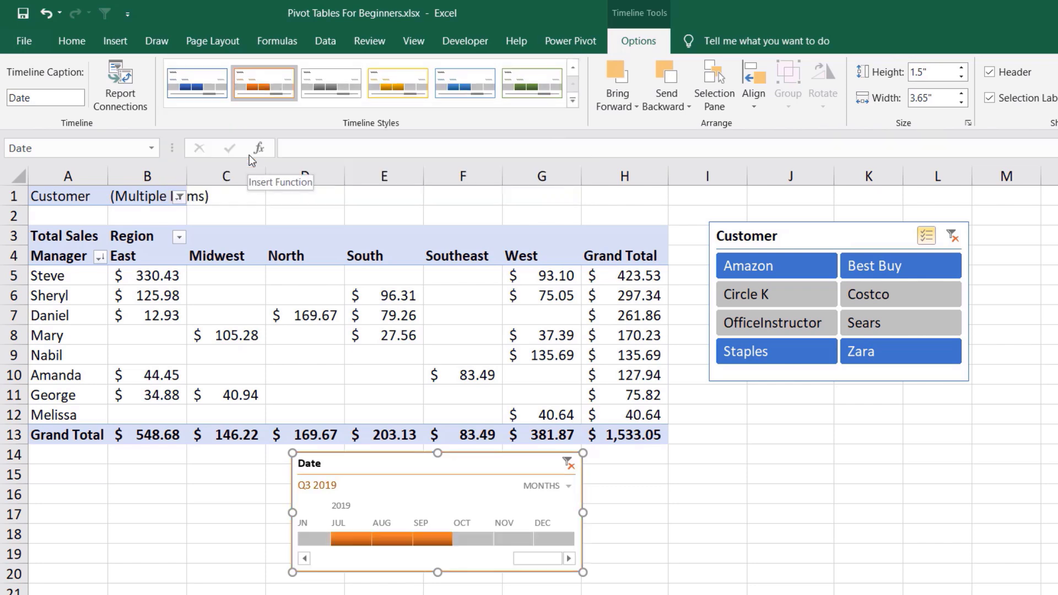
click(196, 86)
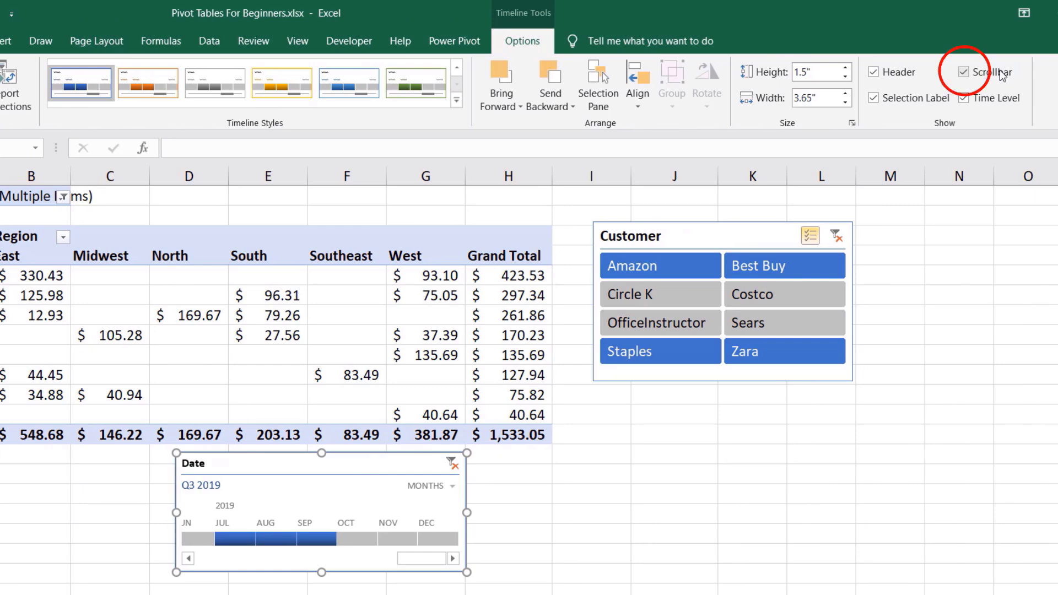
Step: Clear the timeline's date filter, hide its scrollbar, header and selection label, and resize it to about 1.32" high
click(963, 73)
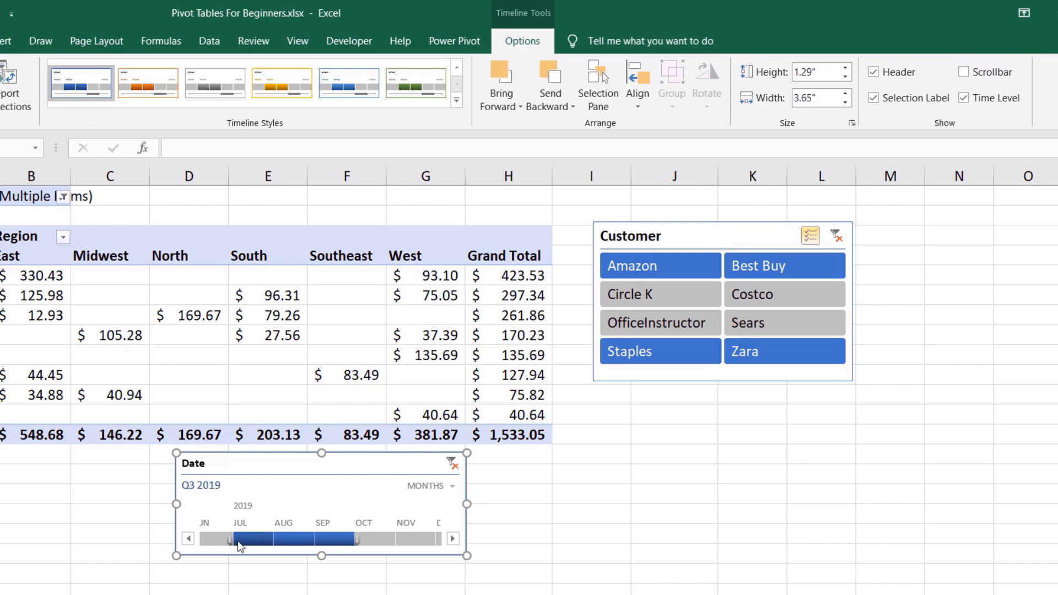
click(452, 464)
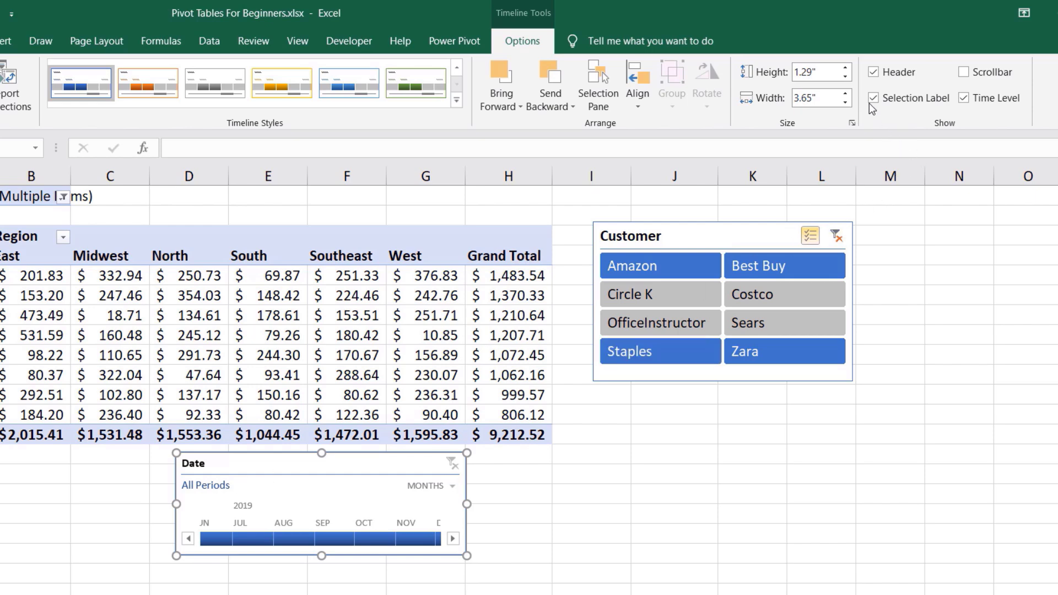
click(873, 72)
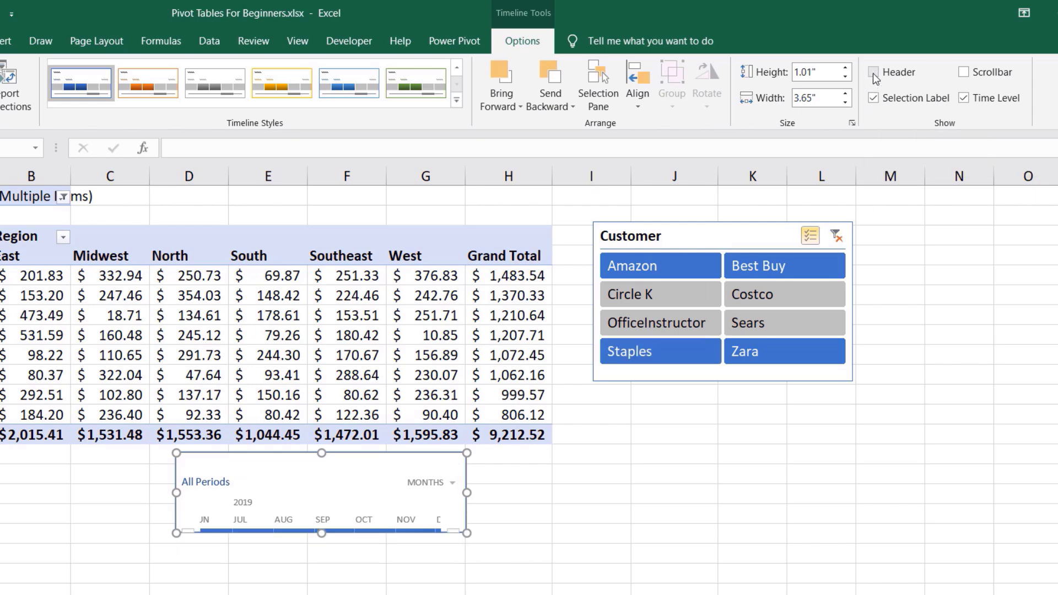
click(873, 102)
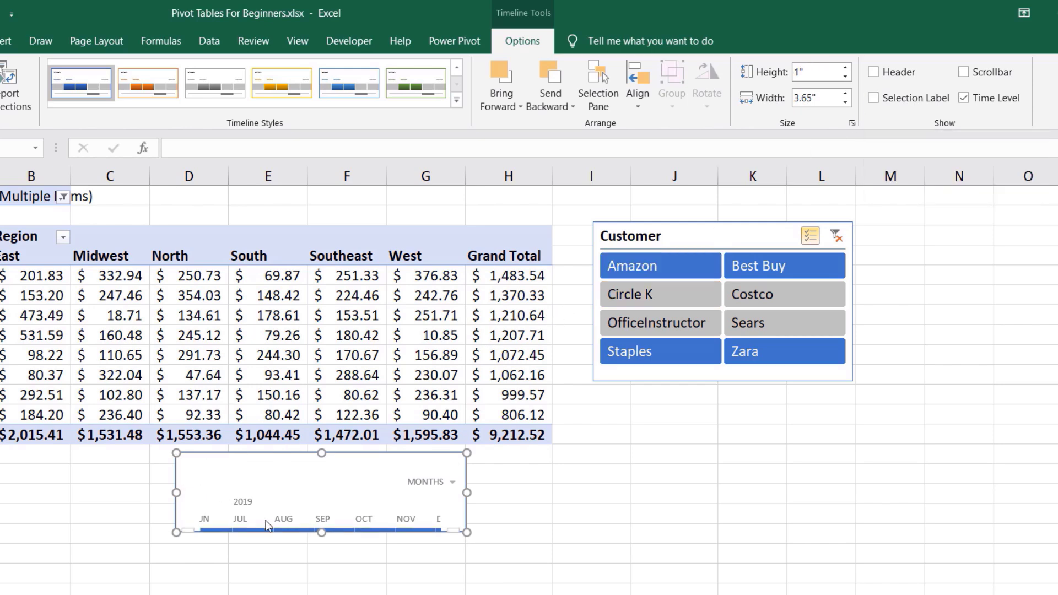
drag(322, 532, 371, 557)
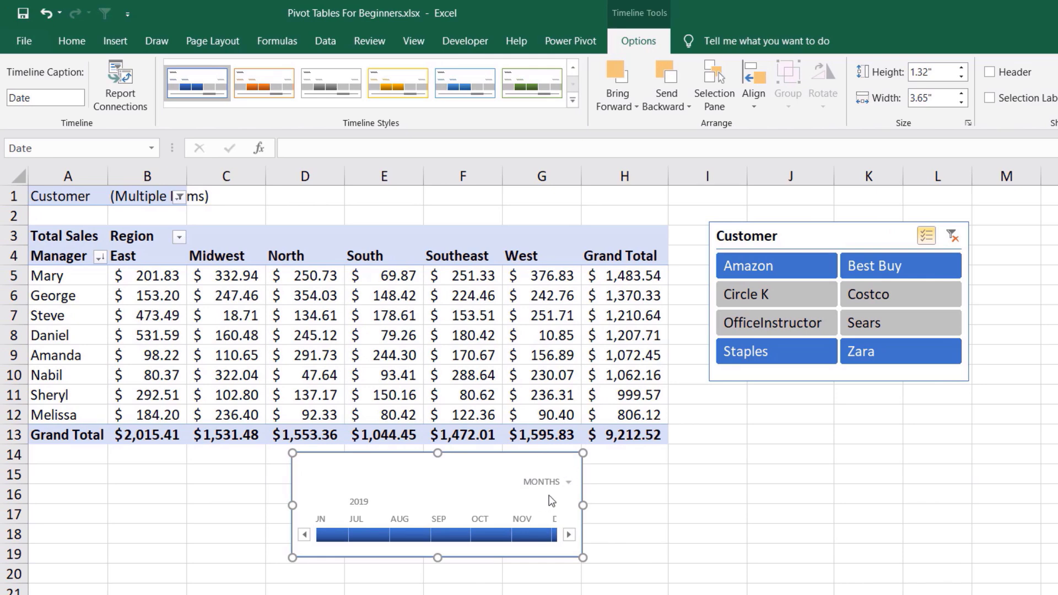
Step: Switch the timeline's time level to quarters and filter to Q4 2018 through Q1 2019
click(569, 483)
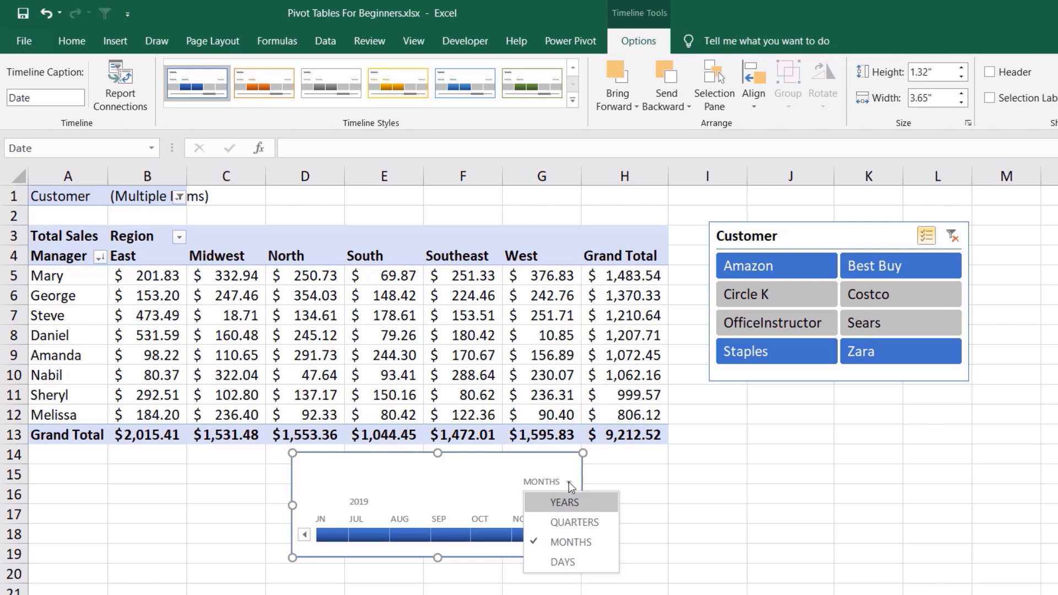
click(567, 519)
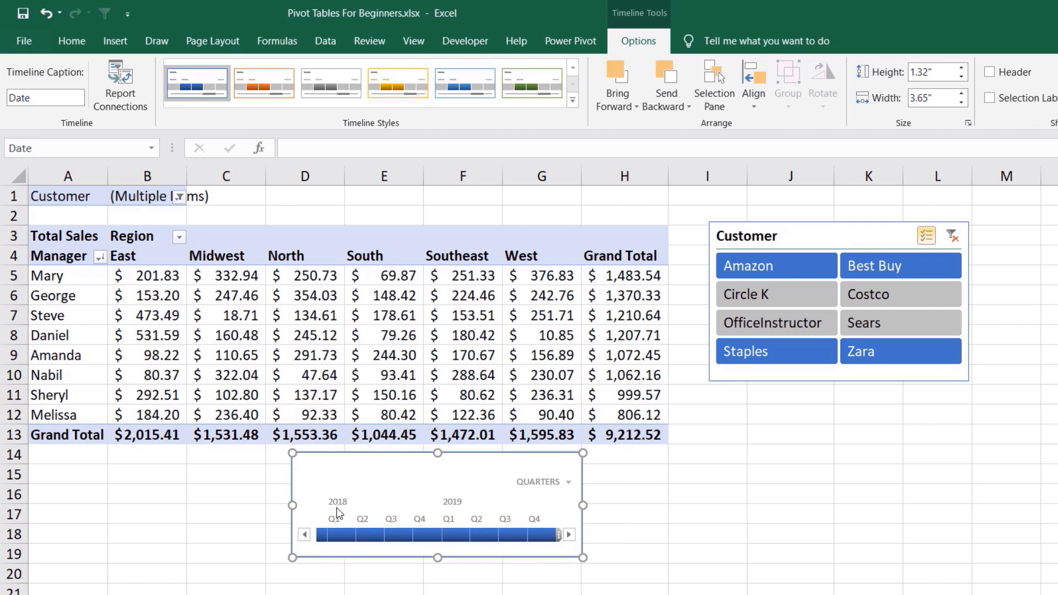
click(427, 534)
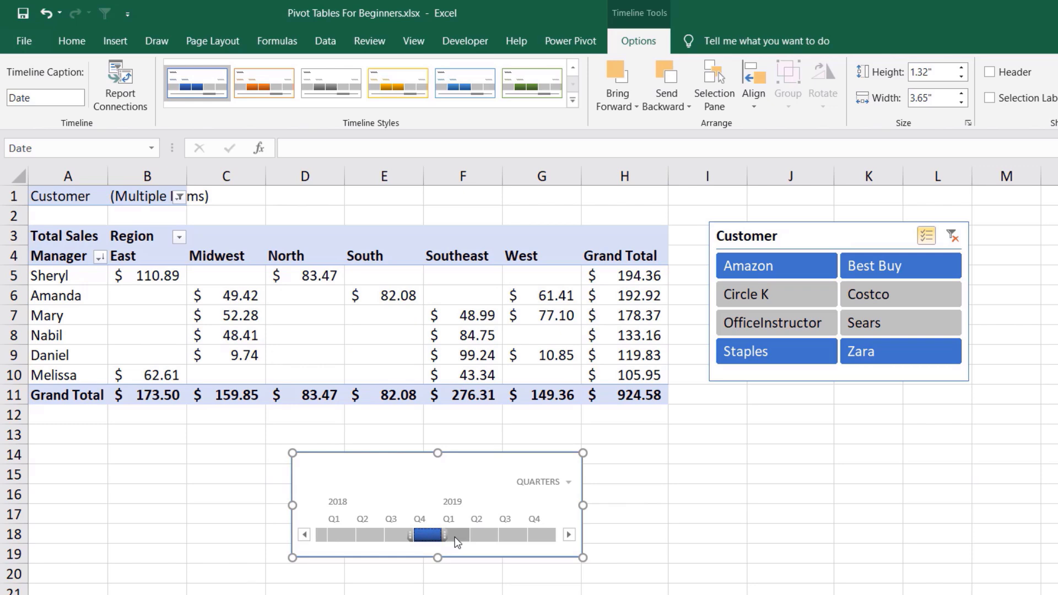
drag(446, 534, 472, 535)
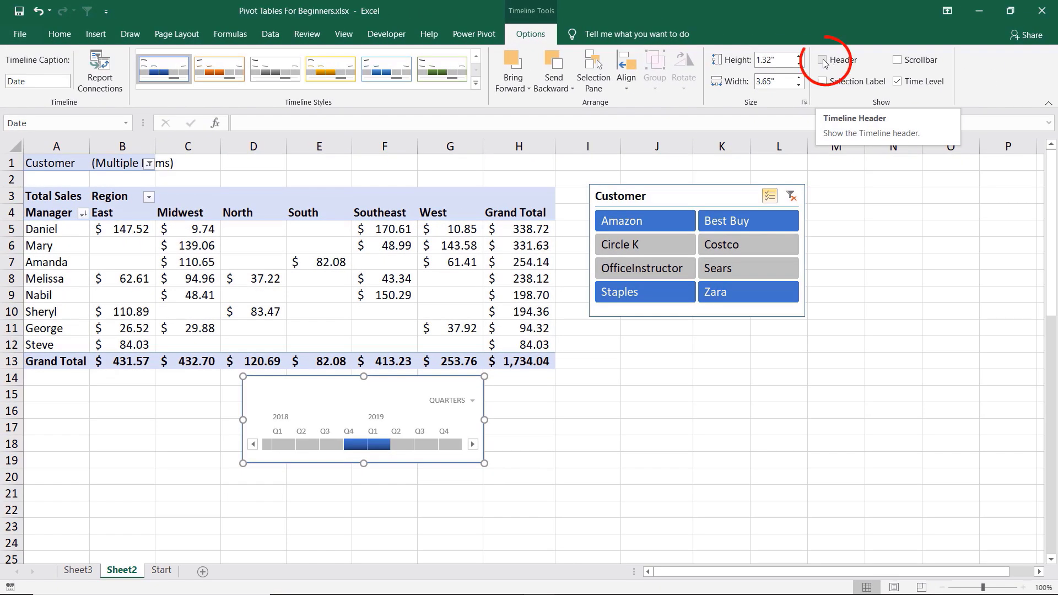
Step: Show the timeline's header again and clear its quarter filter
click(823, 61)
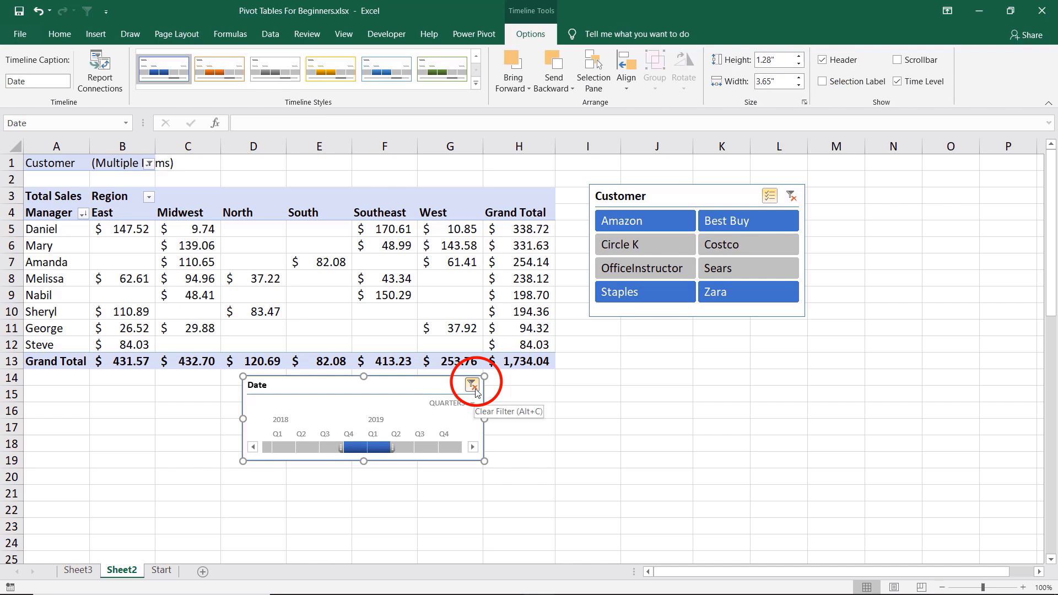
click(472, 386)
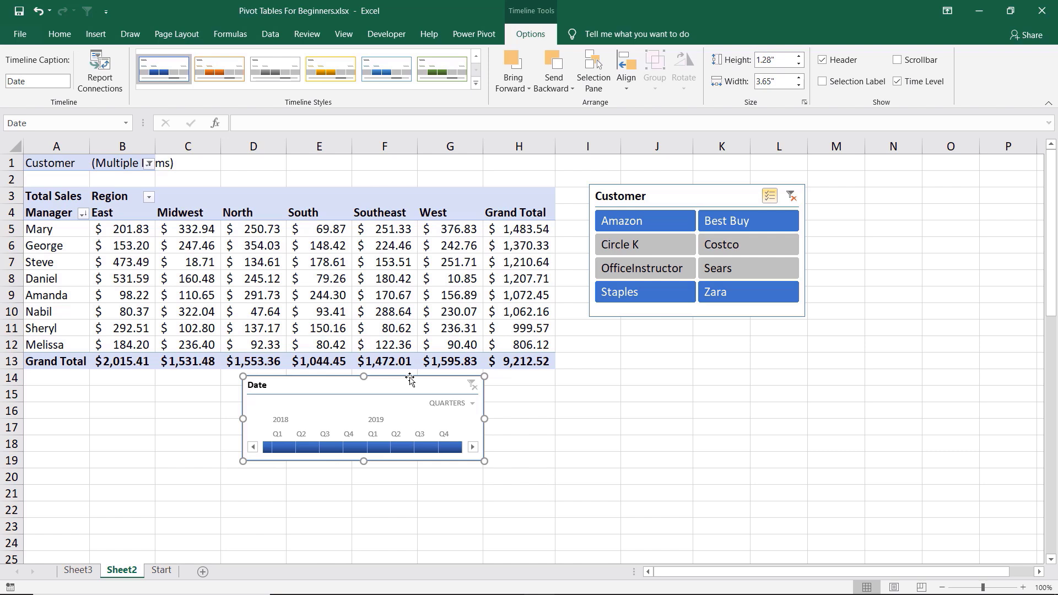
key(ctrl+z)
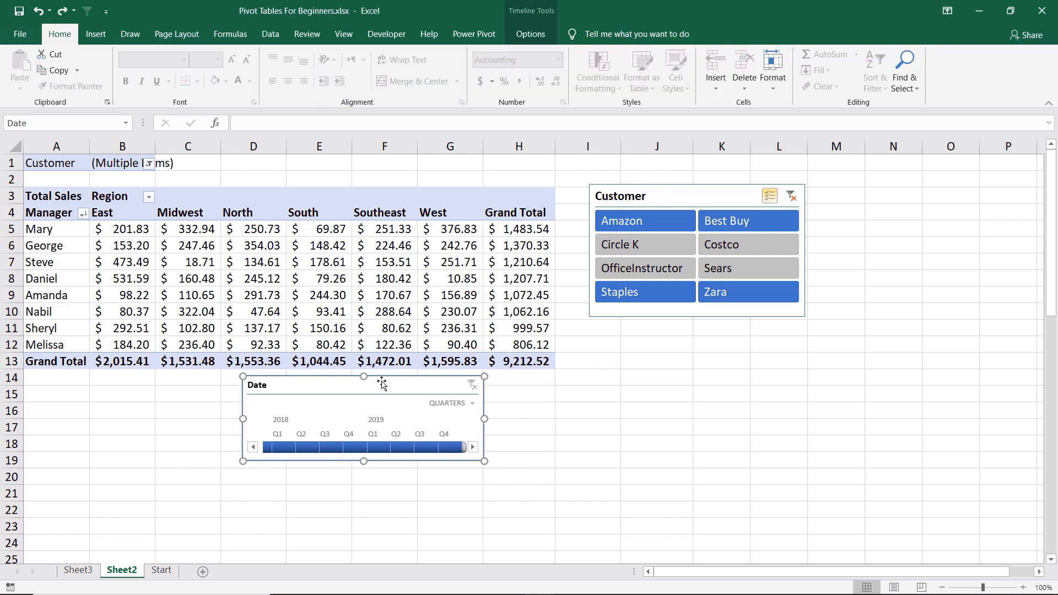
Step: Remove the Date timeline and the Customer slicer from the sheet
right_click(381, 381)
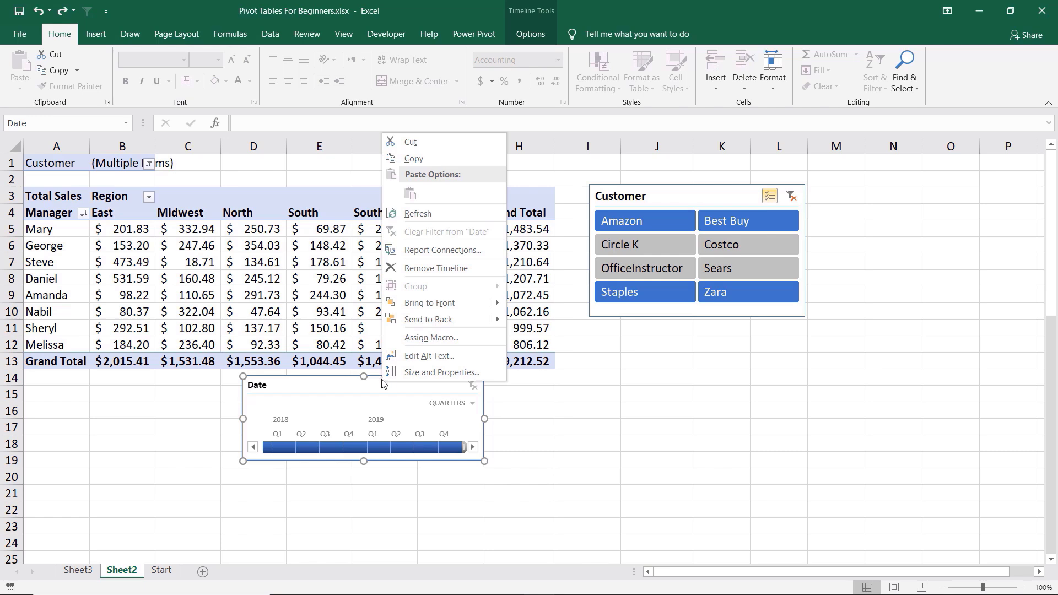
click(435, 268)
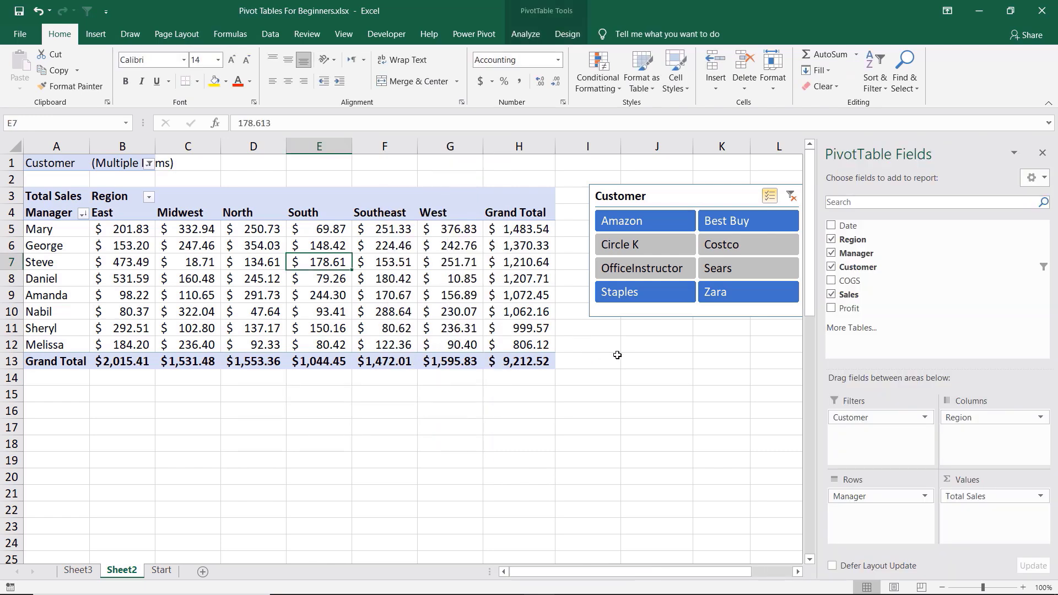
click(686, 187)
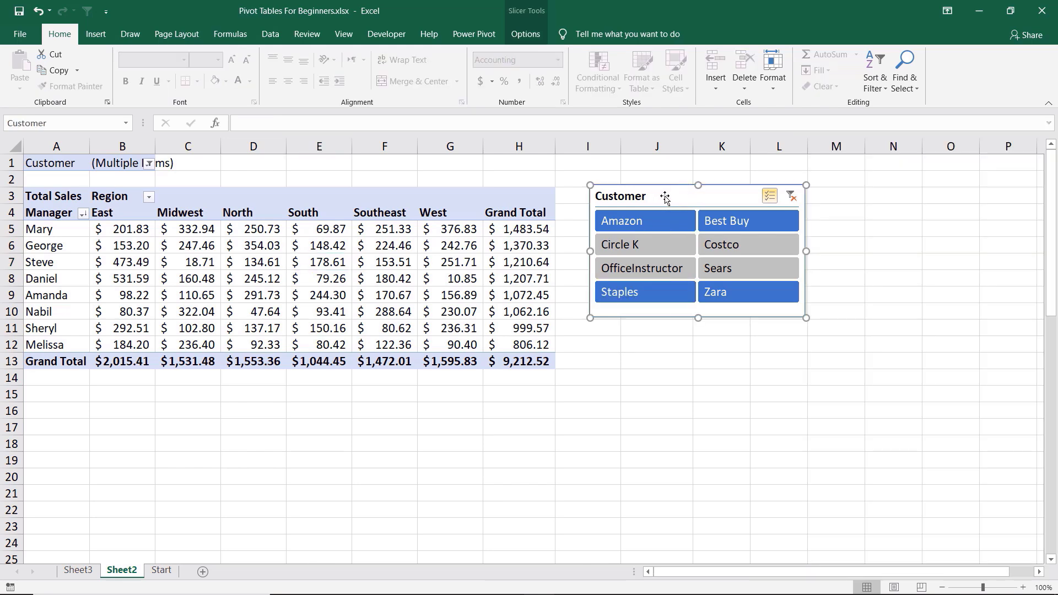
right_click(665, 198)
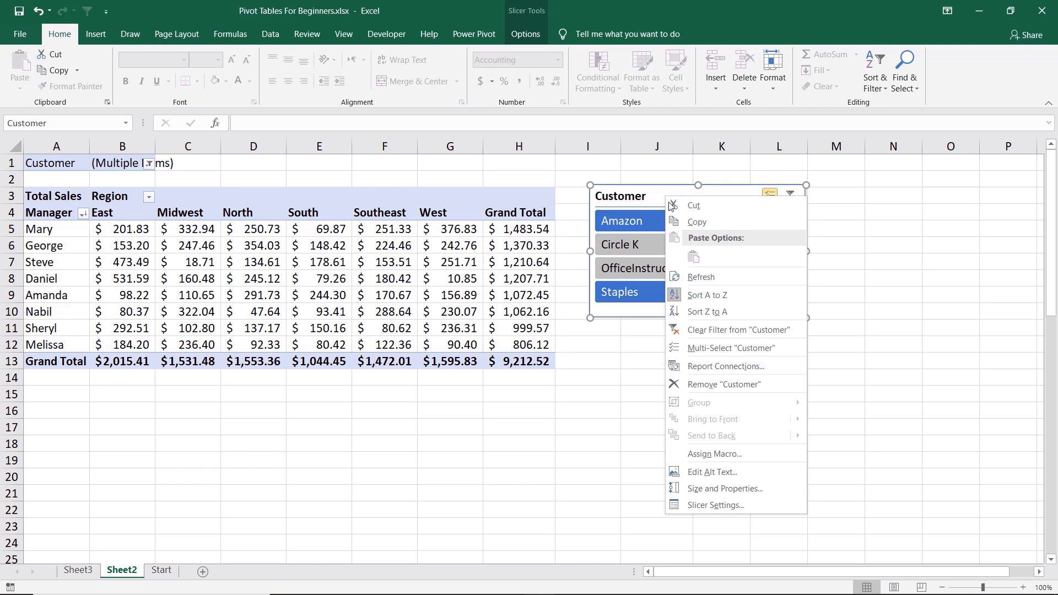
click(719, 384)
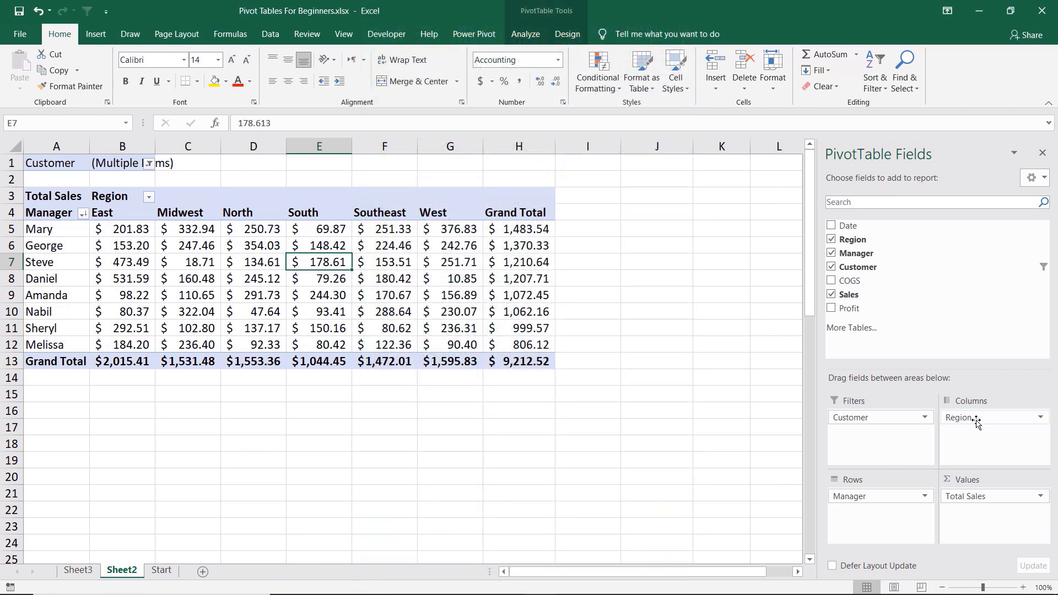
Step: Remove the Region field from the PivotTable's columns so that only total sales by manager is summarized
drag(975, 419, 986, 282)
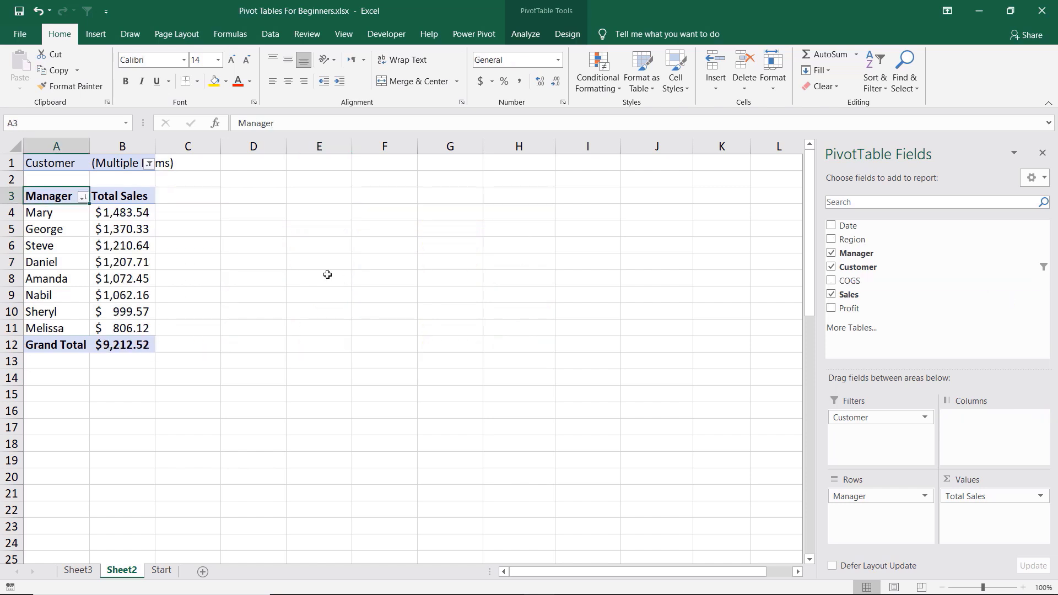
click(123, 232)
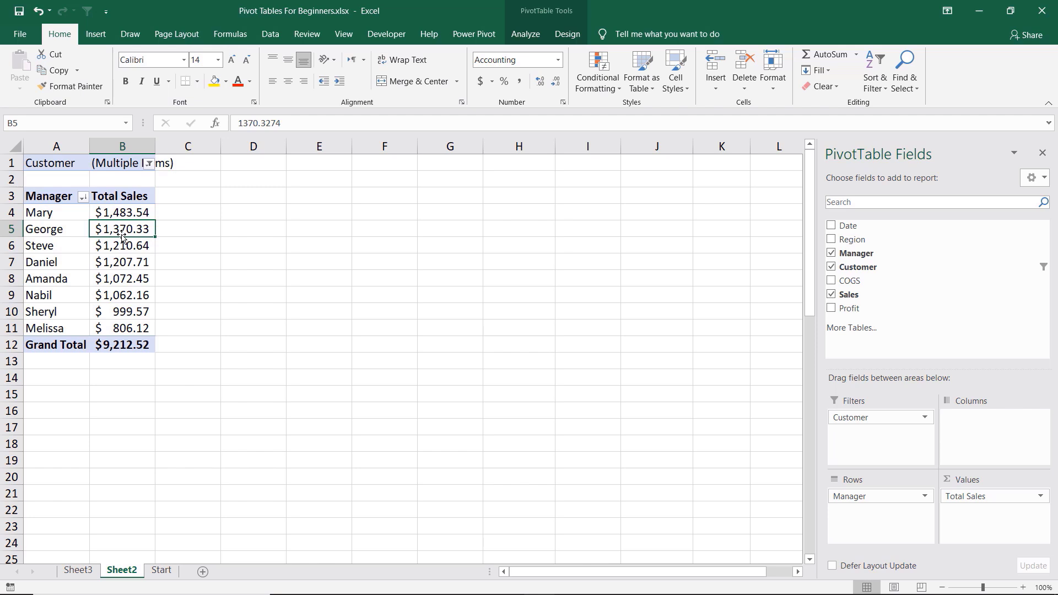
Step: Insert a default column PivotChart from the PivotTable and place it beside the table, starting at row 3
click(520, 34)
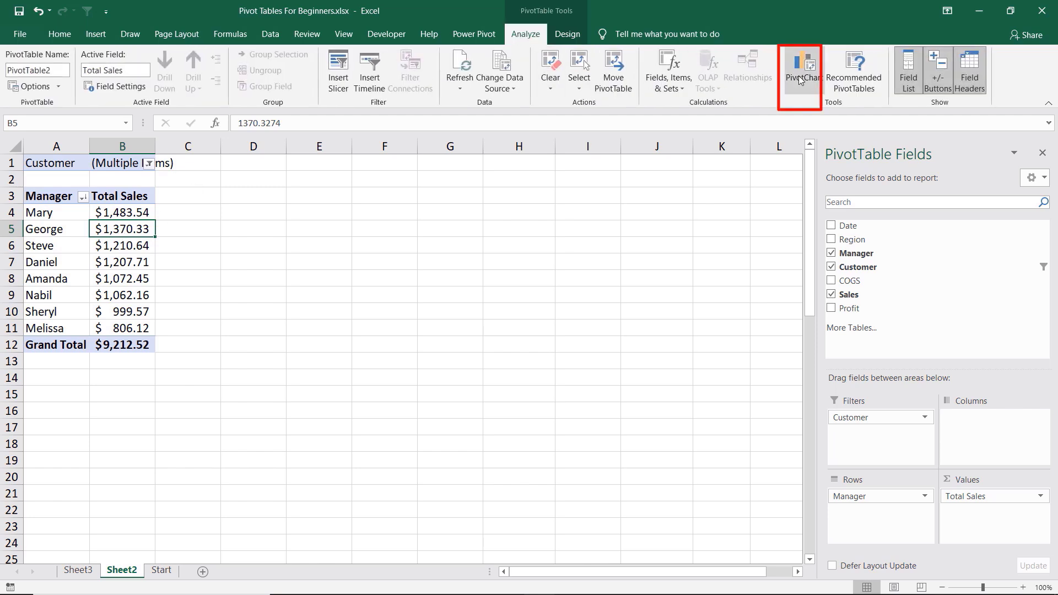
click(96, 35)
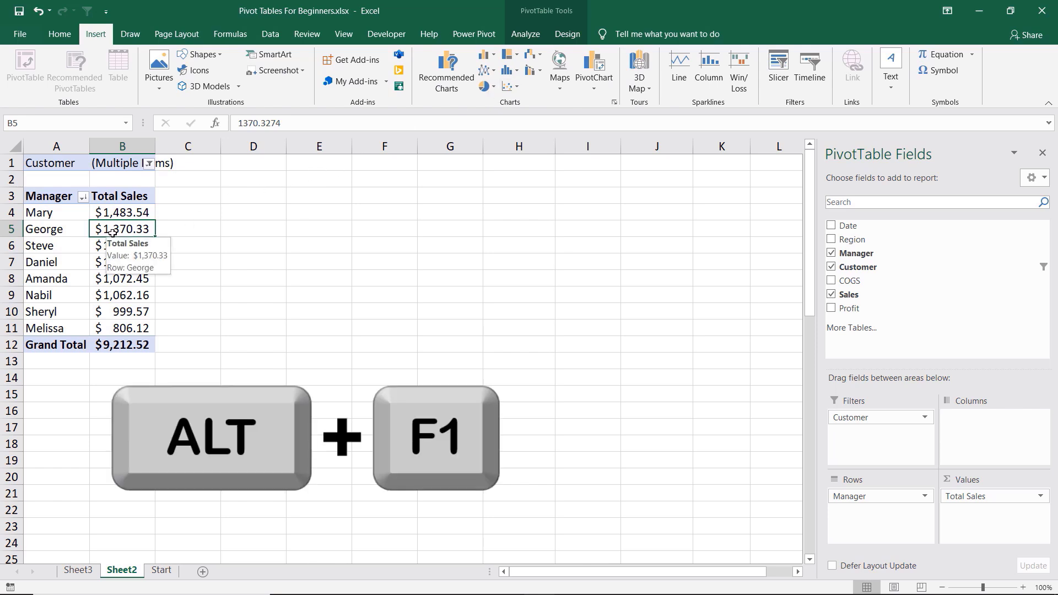
key(alt+F1)
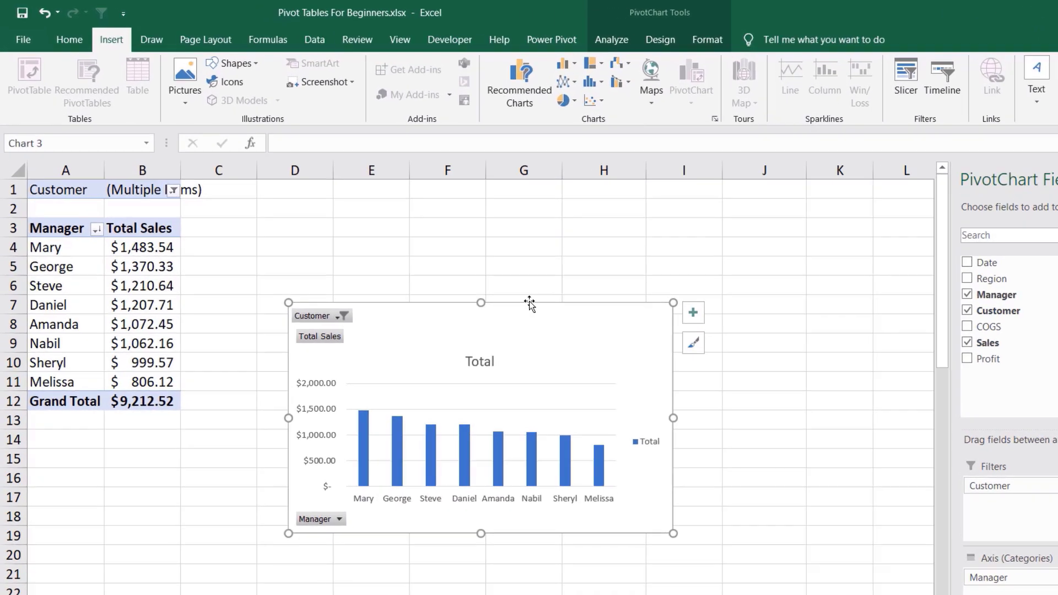
drag(462, 265, 427, 188)
drag(565, 249, 566, 249)
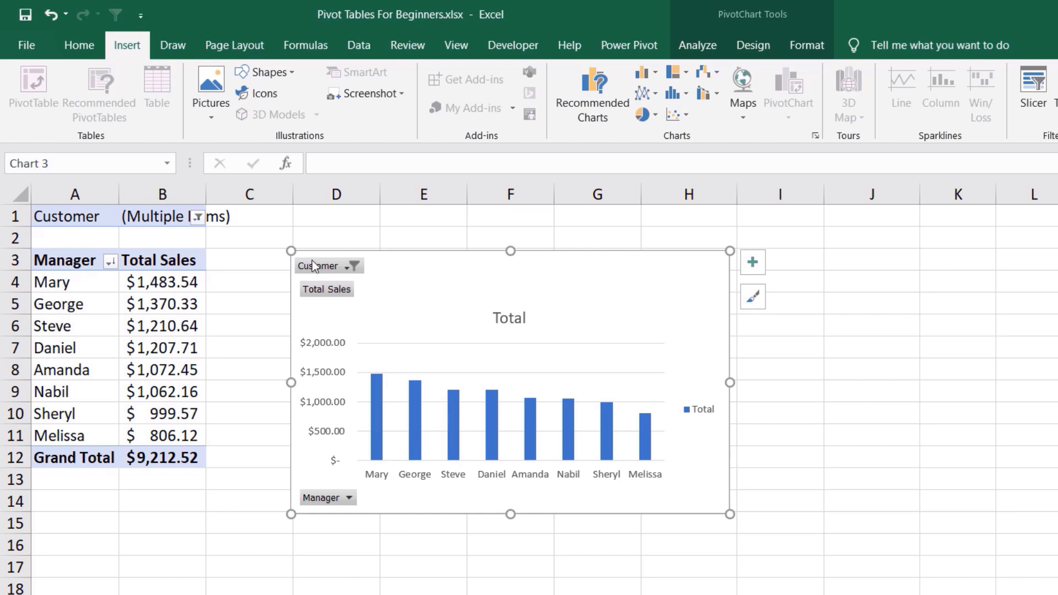
Step: Hide all field buttons on the PivotChart
click(327, 288)
click(191, 308)
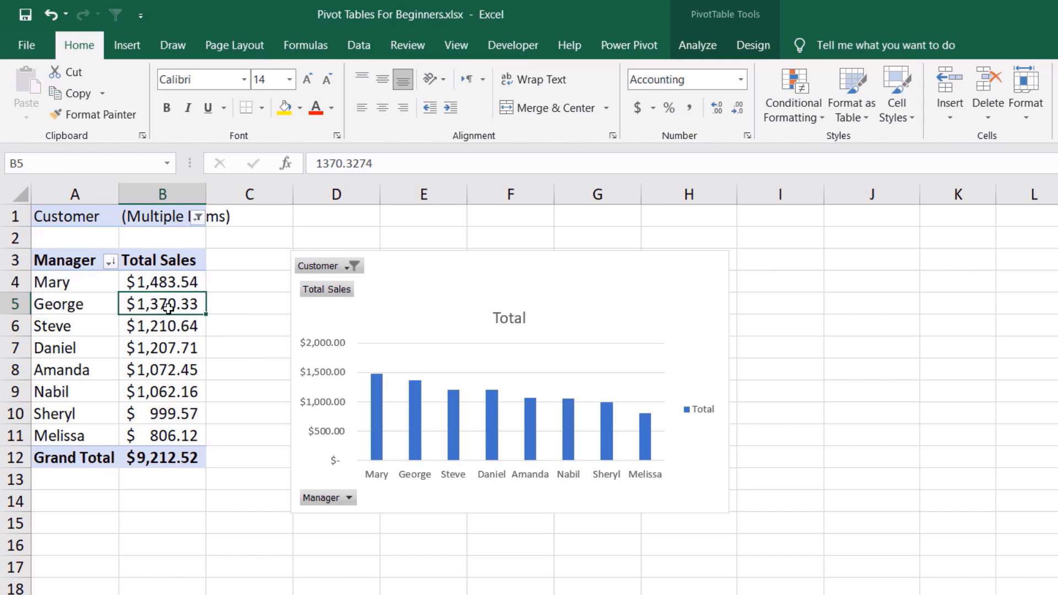
click(398, 249)
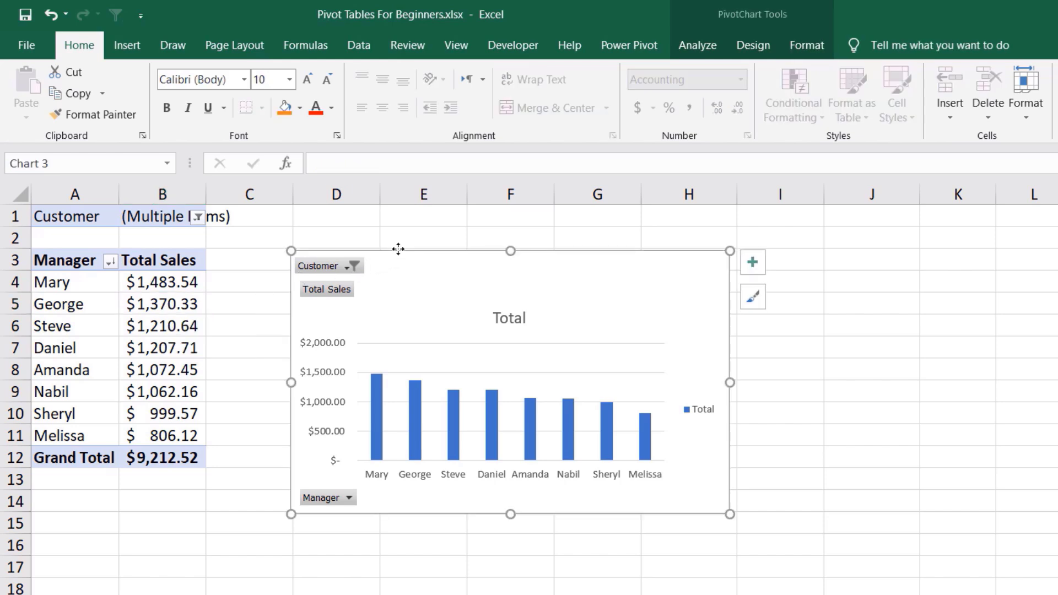
click(698, 48)
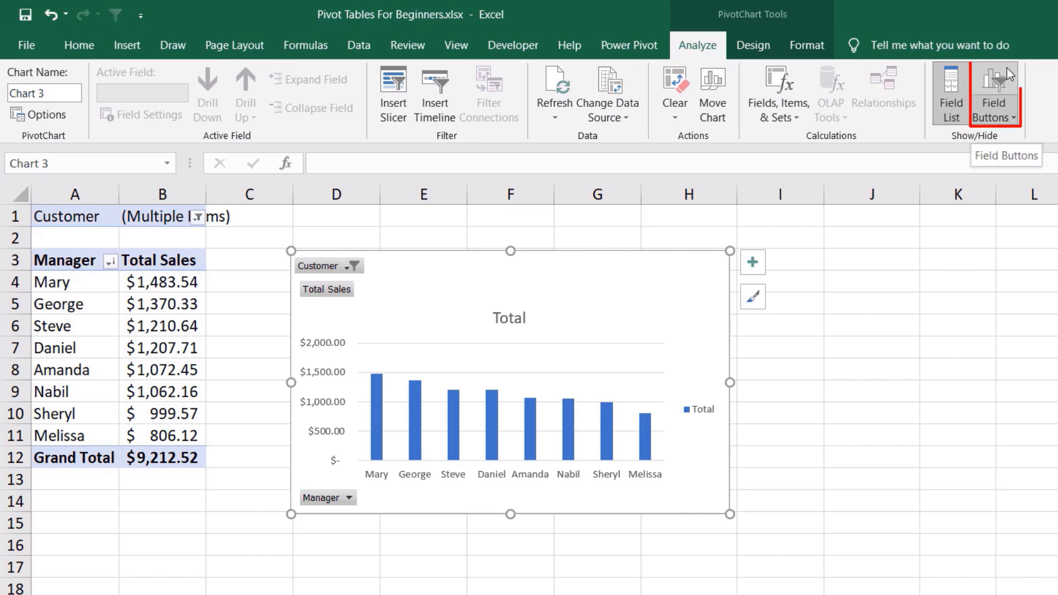
click(312, 290)
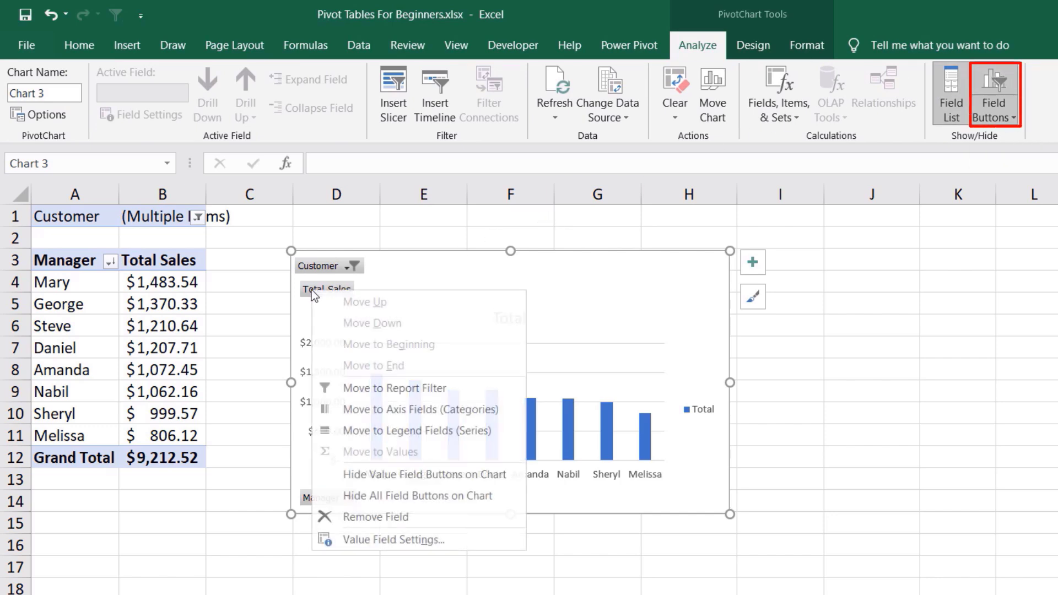
click(390, 496)
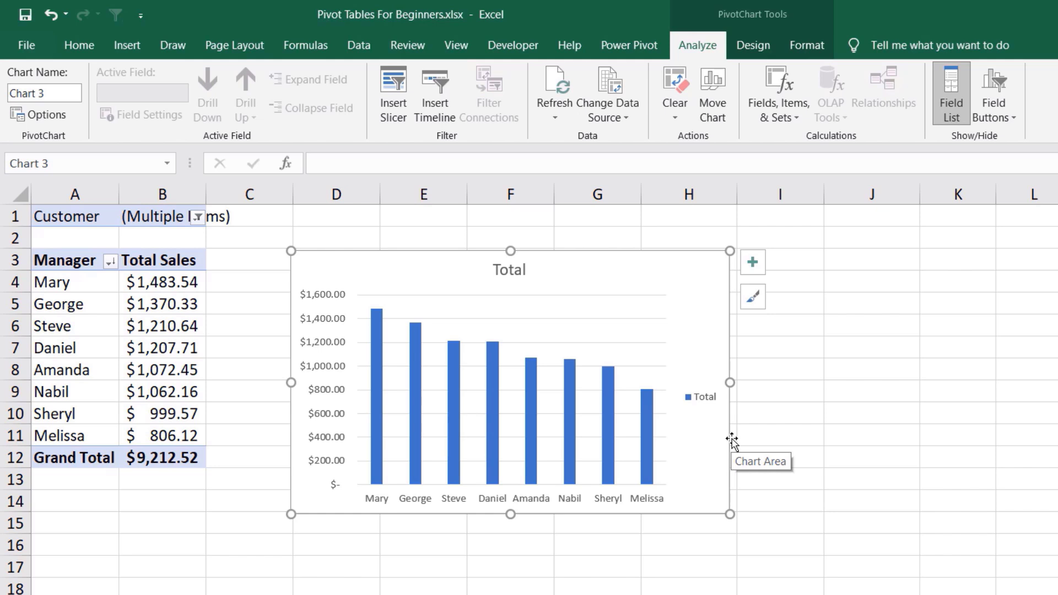
Step: Delete the PivotChart's legend and set the chart title to "Total Sales By Manager"
click(704, 402)
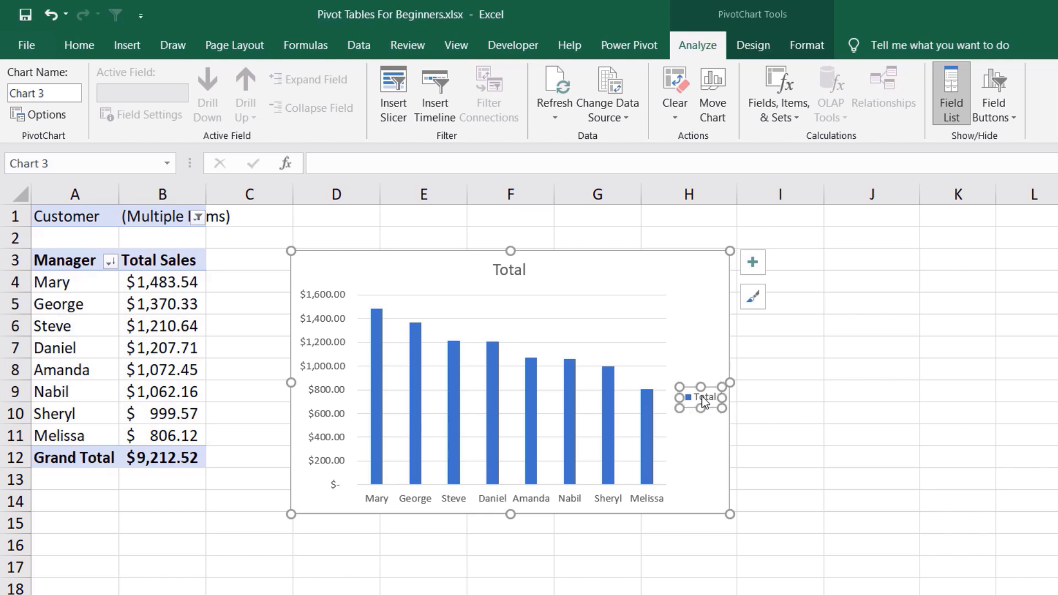
key(Delete)
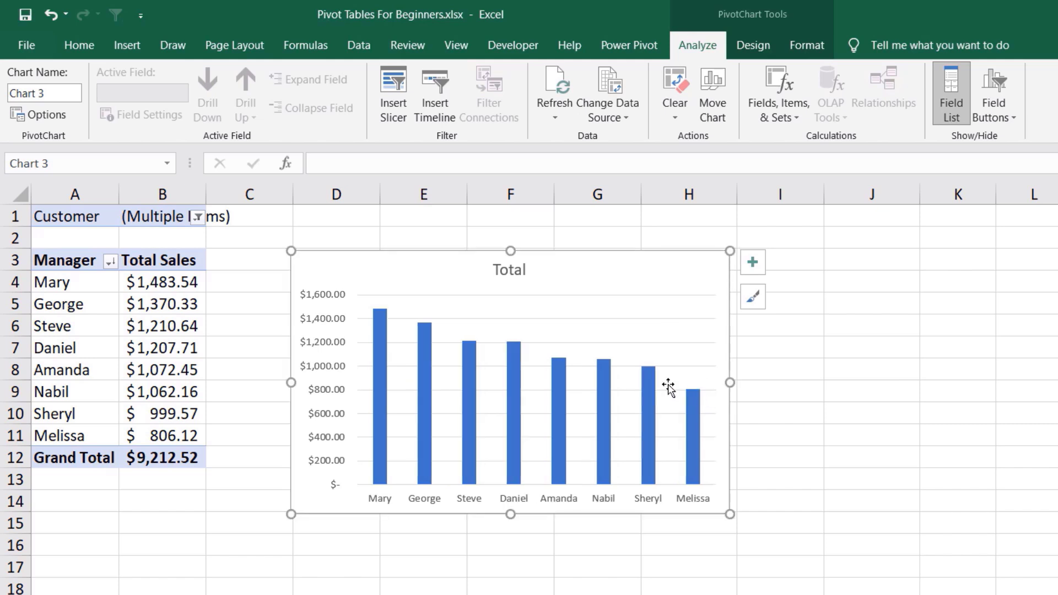
click(509, 270)
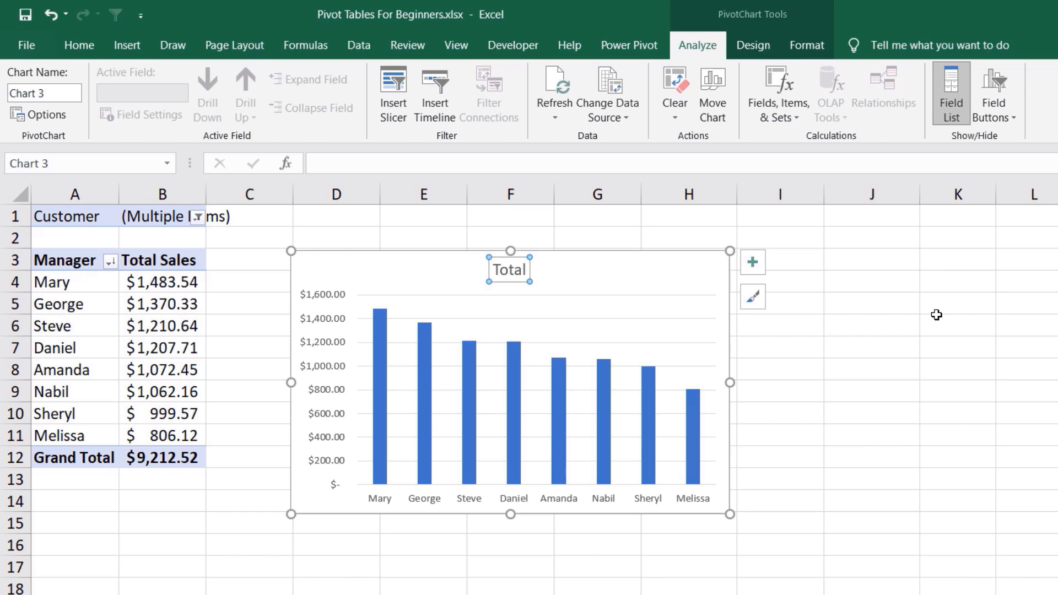
text(Total Sales By Manager)
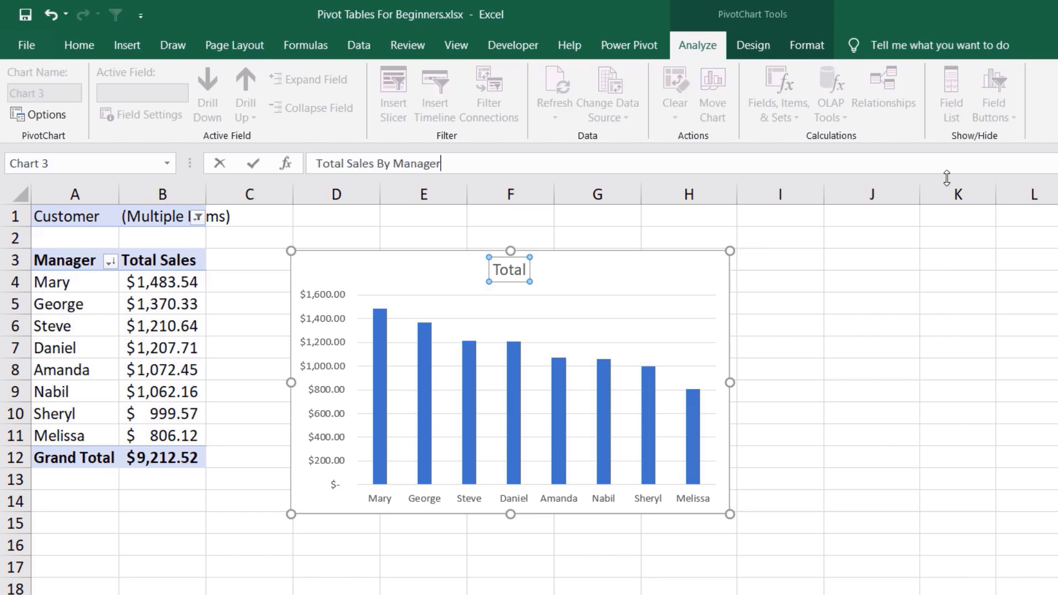
key(Return)
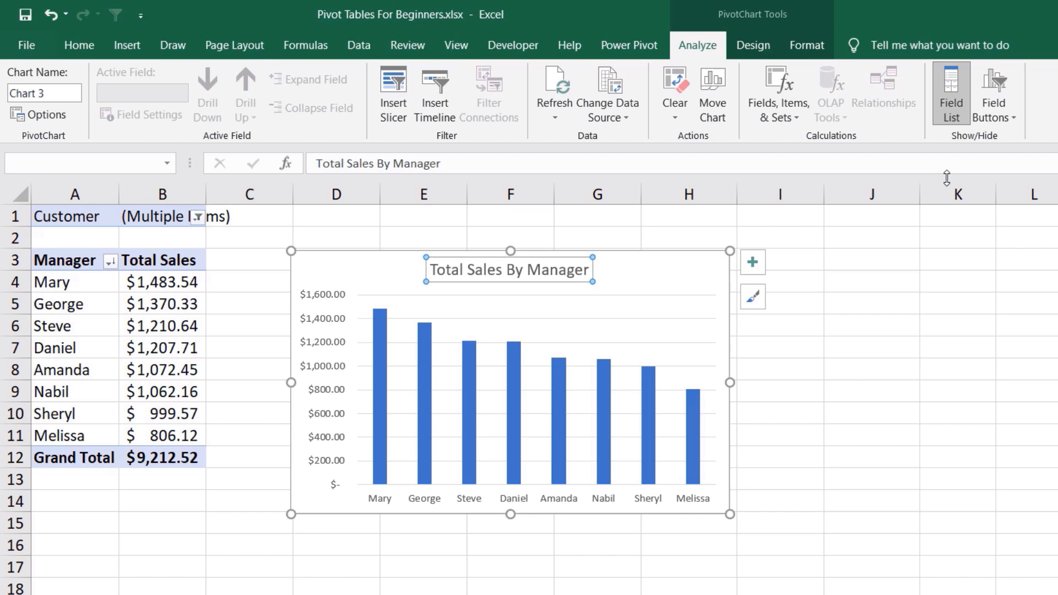
Step: Delete the chart's horizontal gridlines and set the column series' gap width to 107%
click(578, 347)
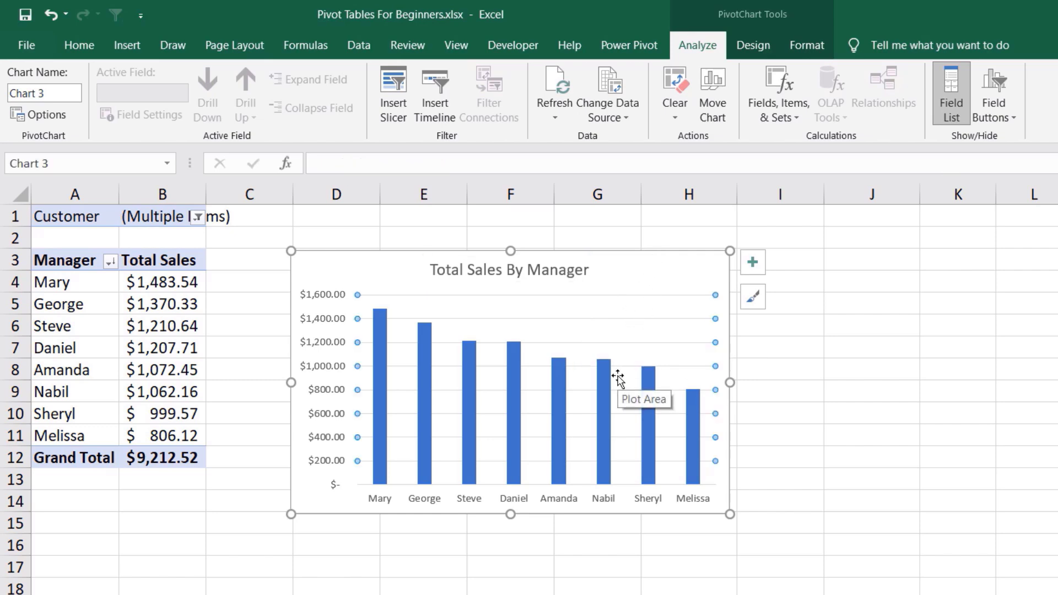
key(Delete)
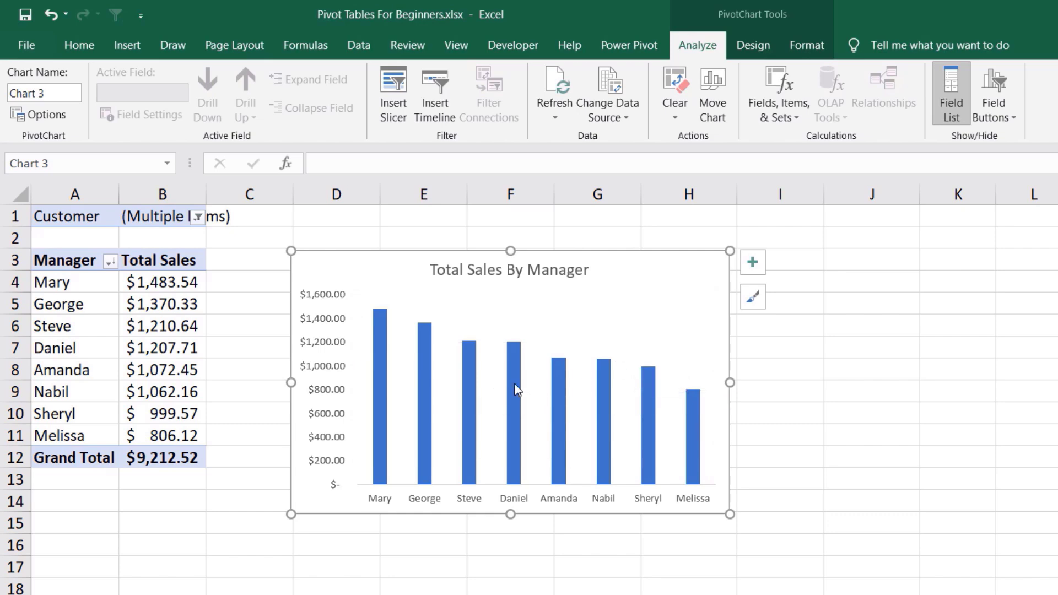
mouse_move(514, 385)
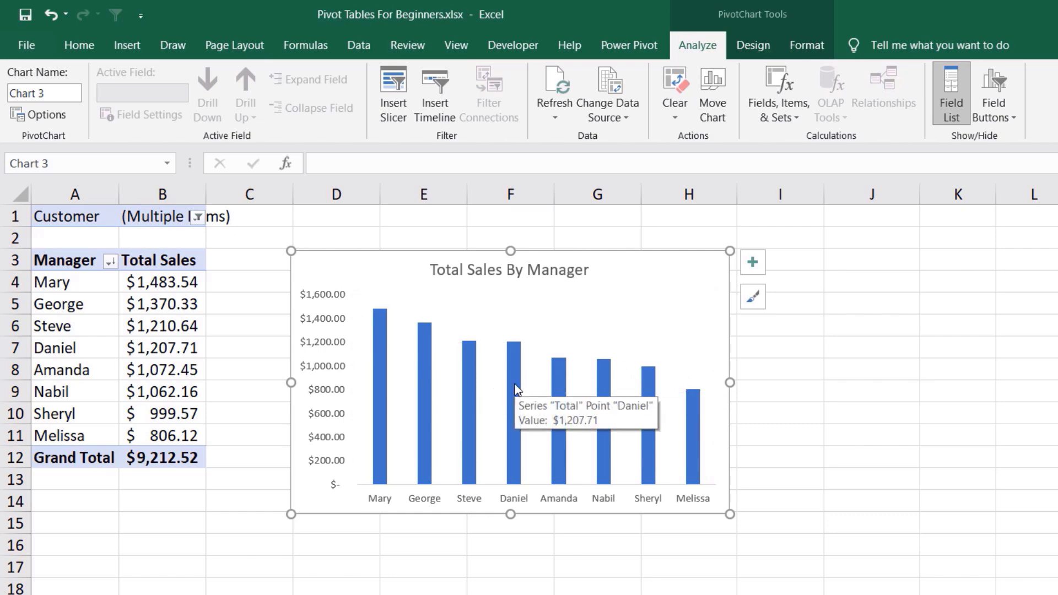
click(514, 385)
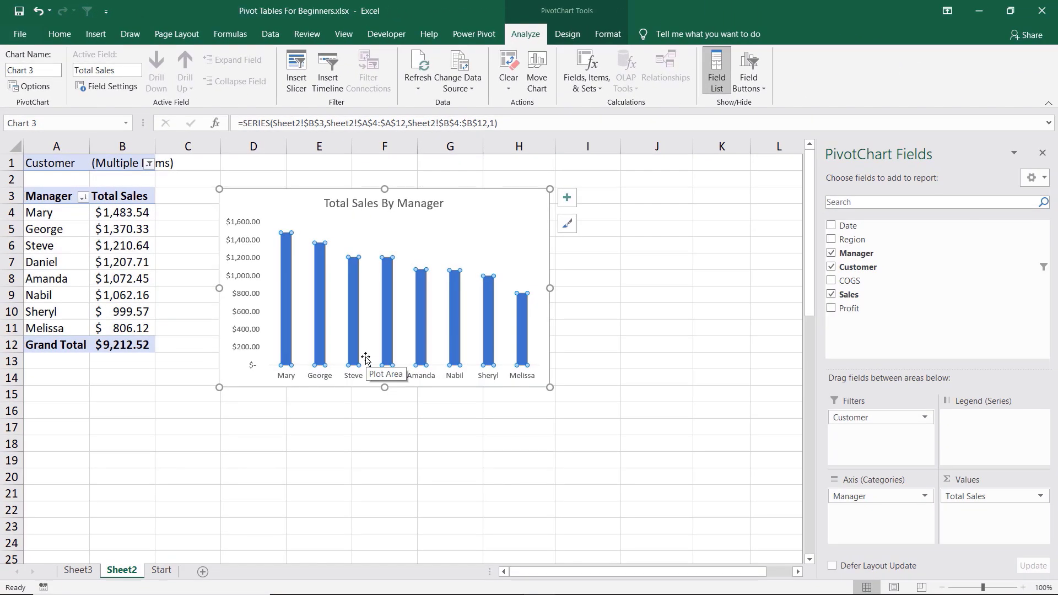
key(ctrl+1)
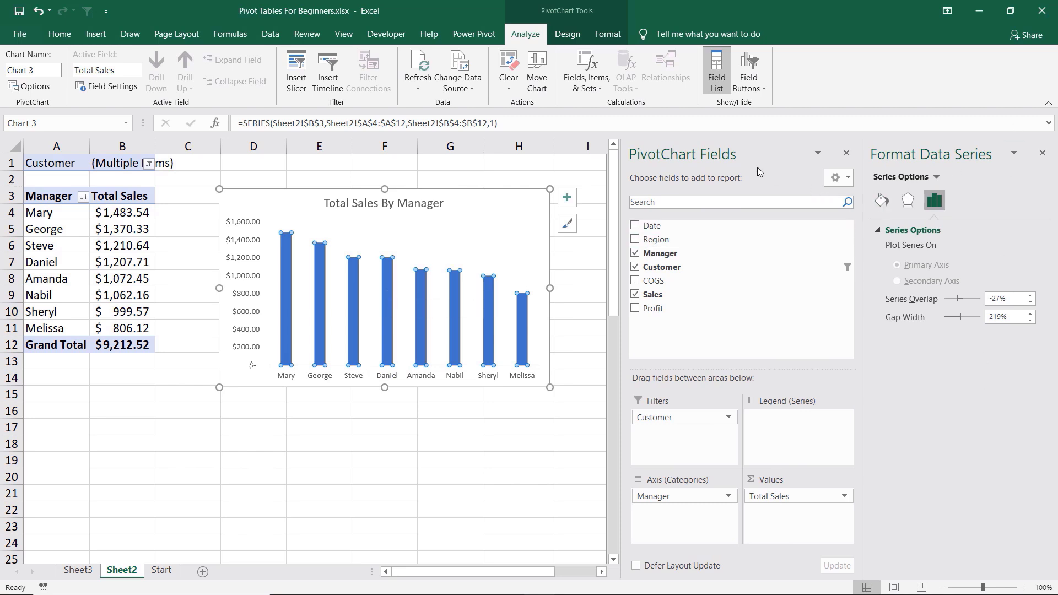
click(846, 155)
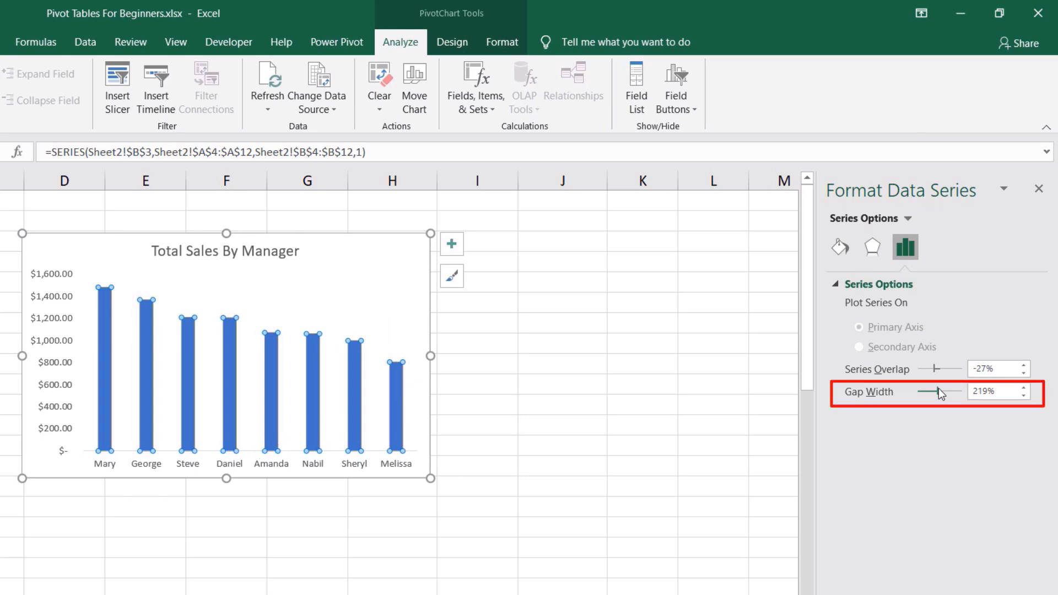
drag(939, 389, 929, 393)
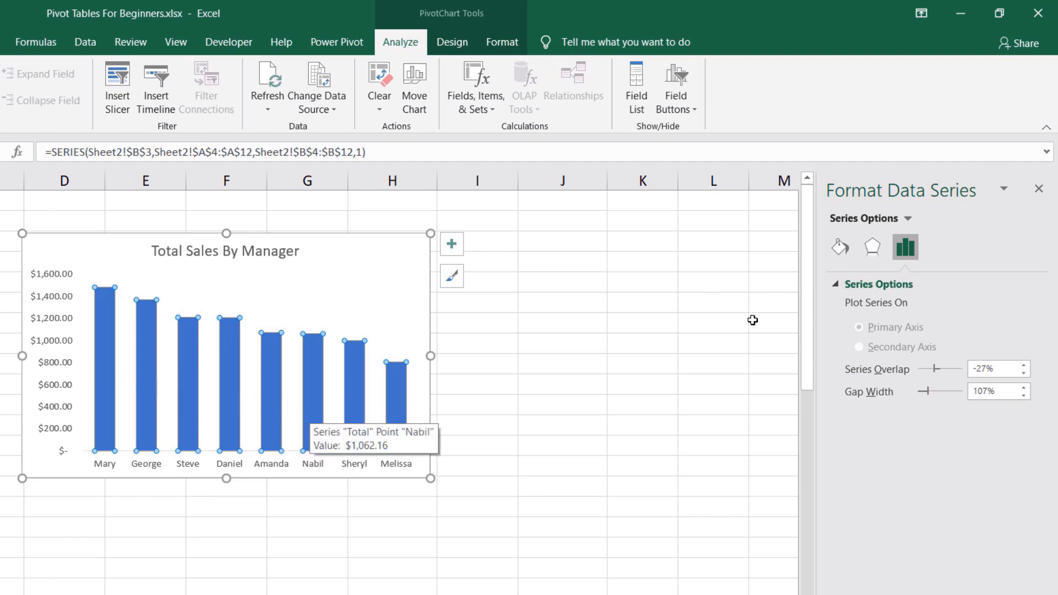
Step: Vary the fill colors of the chart's columns by point
click(843, 252)
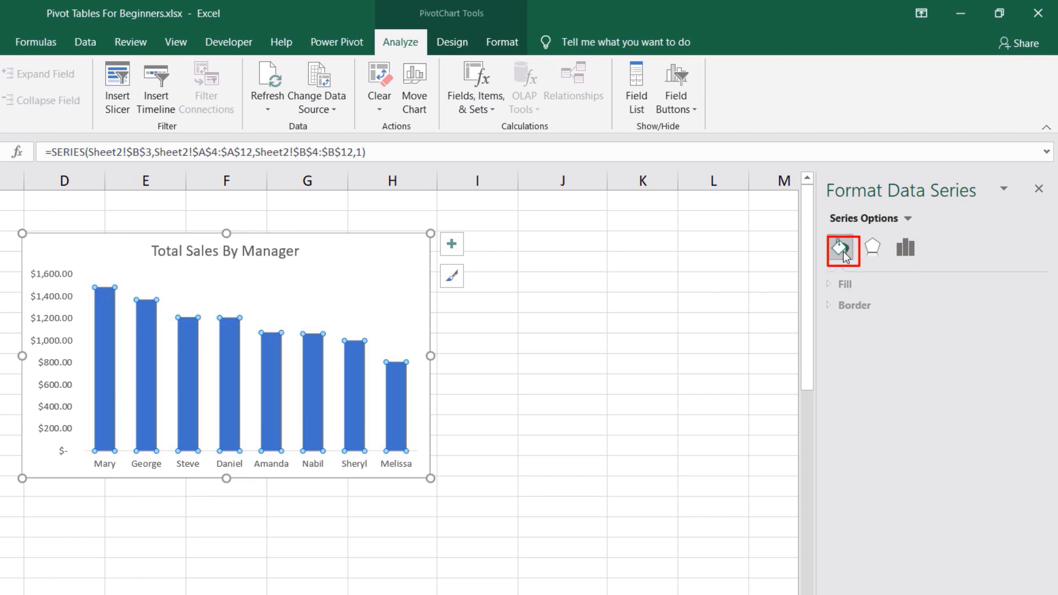
click(835, 284)
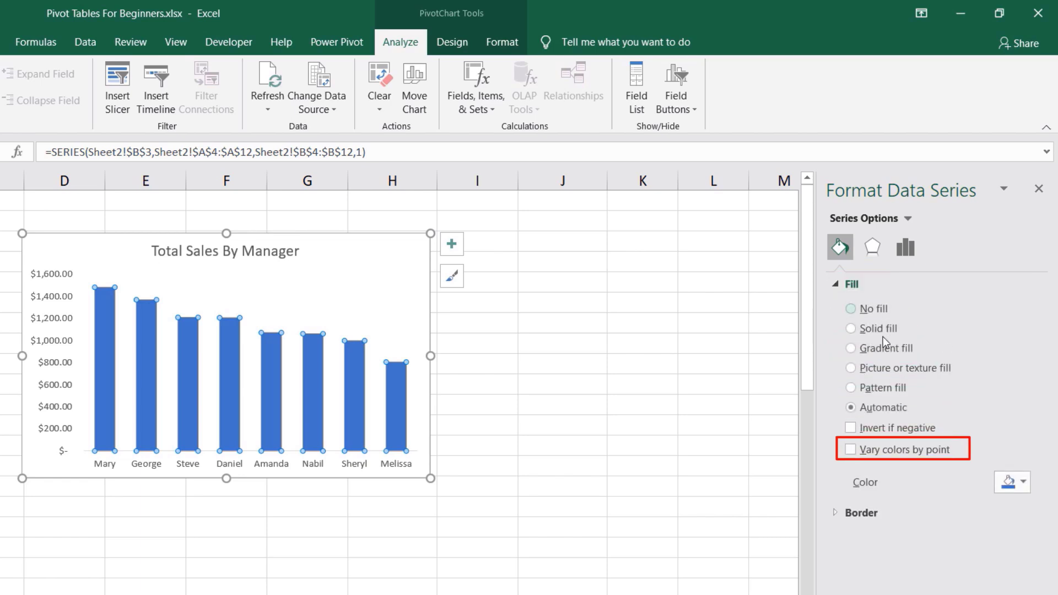
click(850, 449)
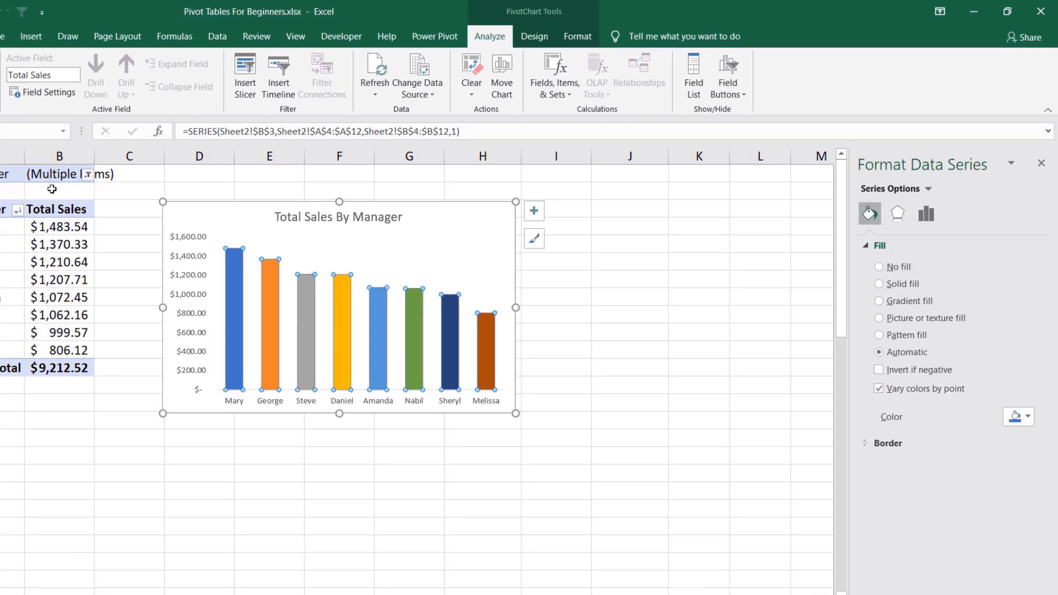
Step: Set the PivotTable's Customer report filter to include all customers
click(171, 165)
click(171, 164)
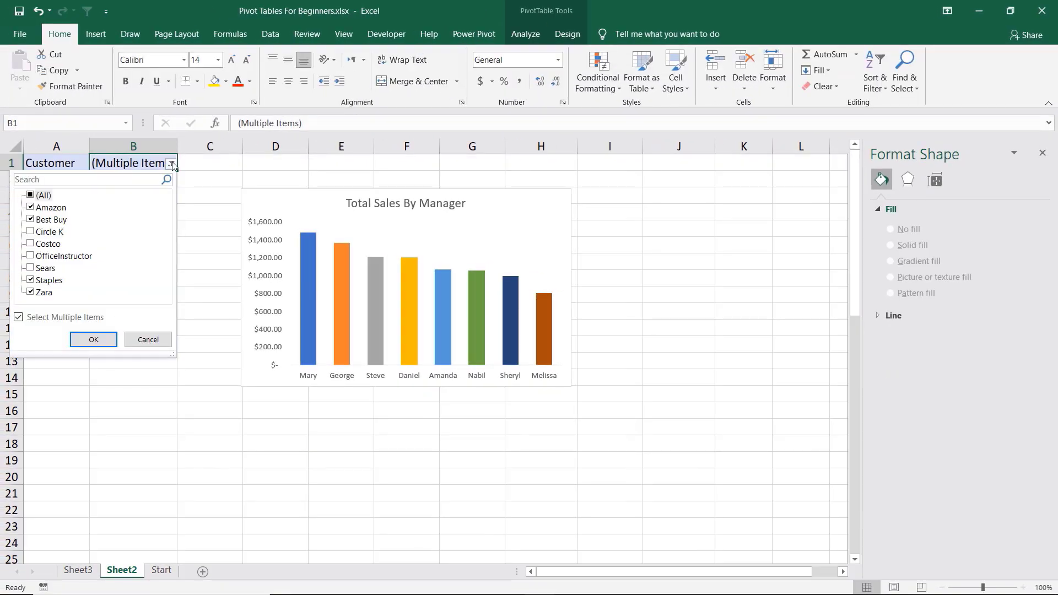
click(30, 196)
click(94, 340)
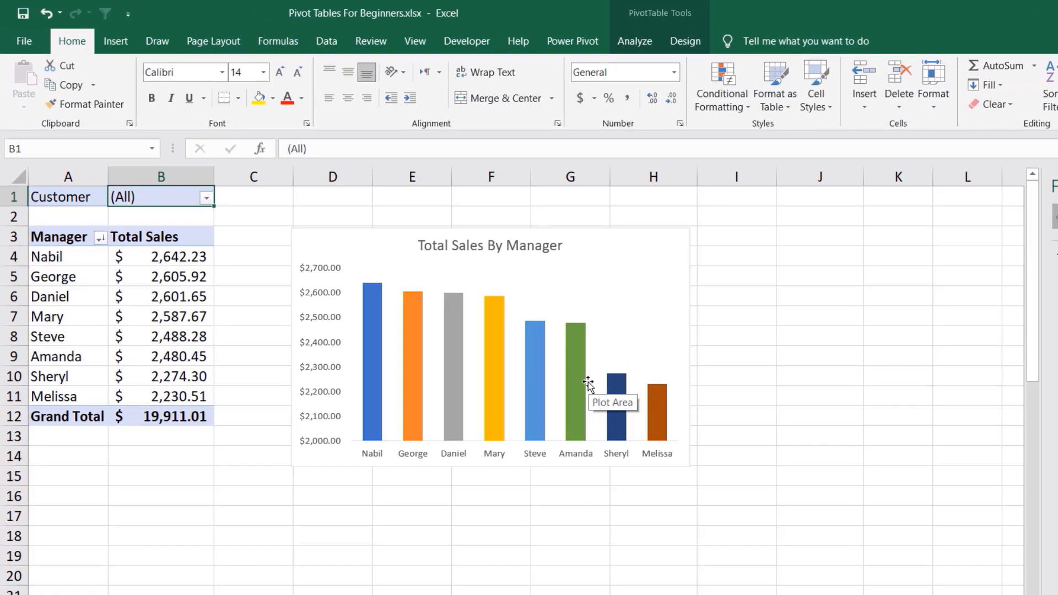
click(538, 216)
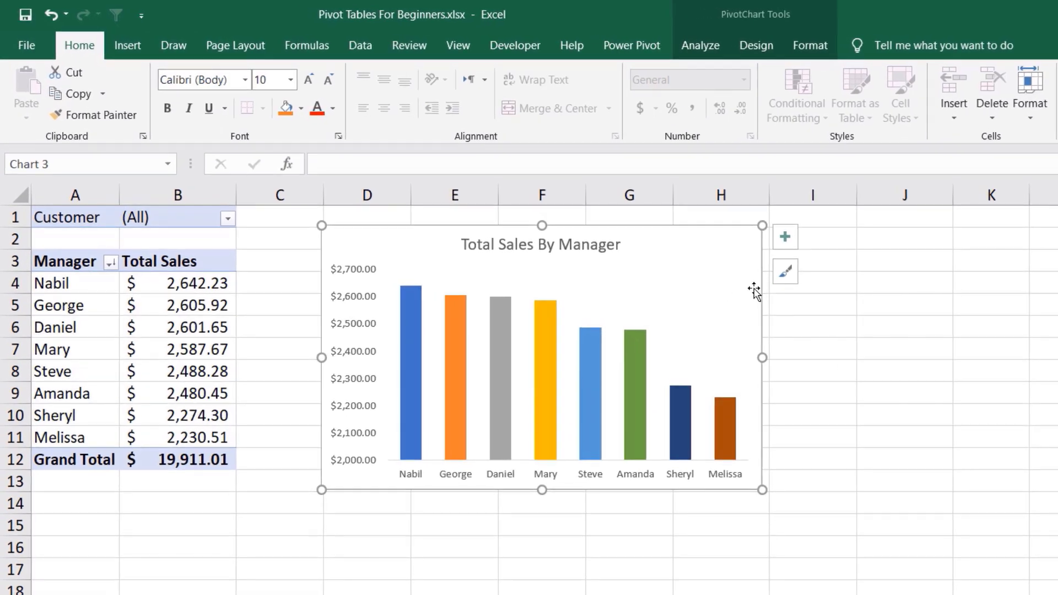
Step: Insert a slicer for the Region field of the PivotTable
click(169, 320)
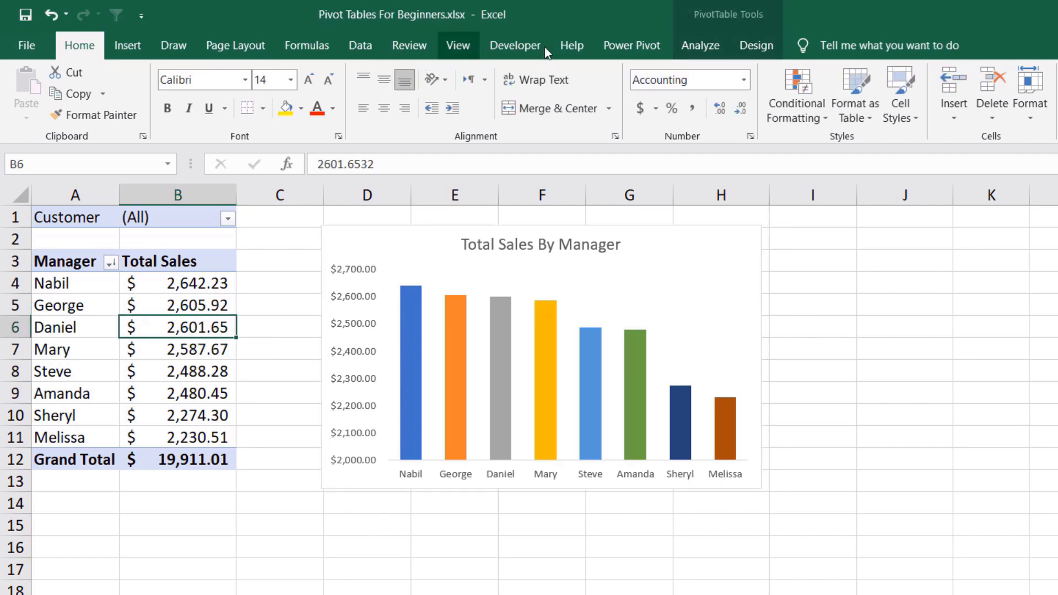
click(685, 41)
click(451, 93)
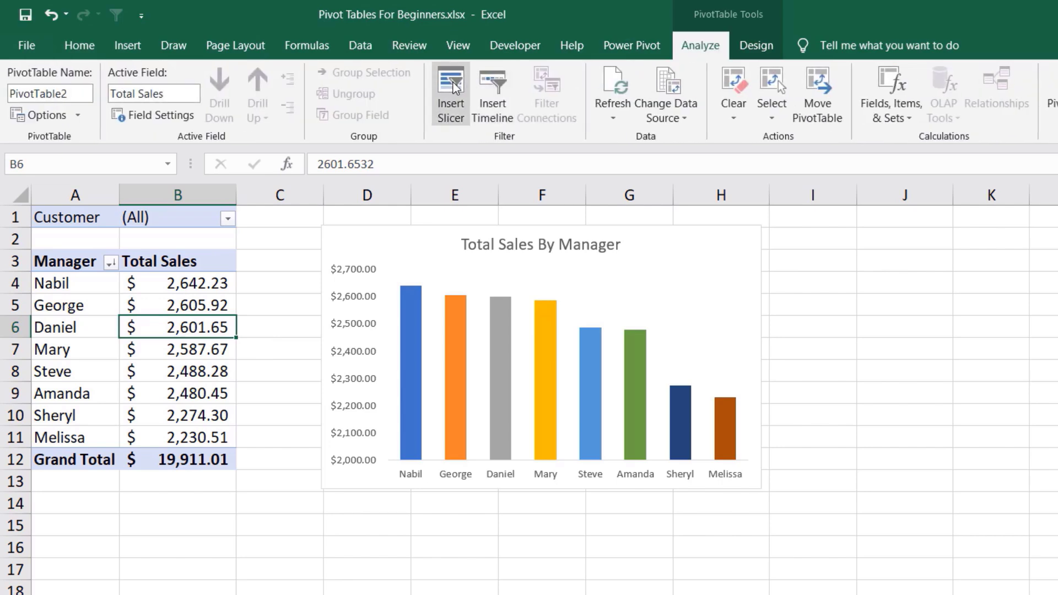
click(606, 305)
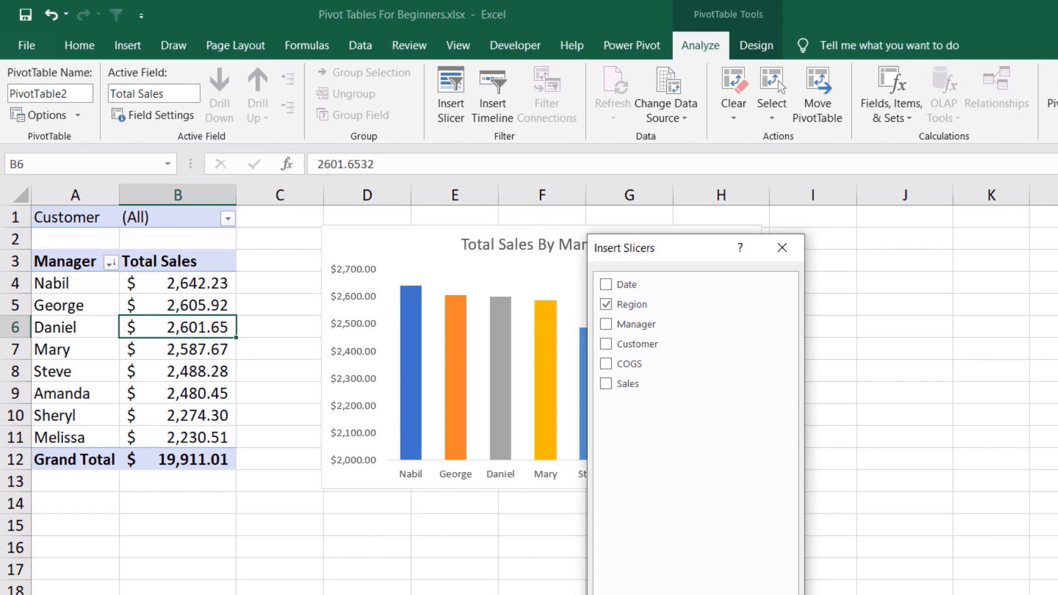
click(717, 594)
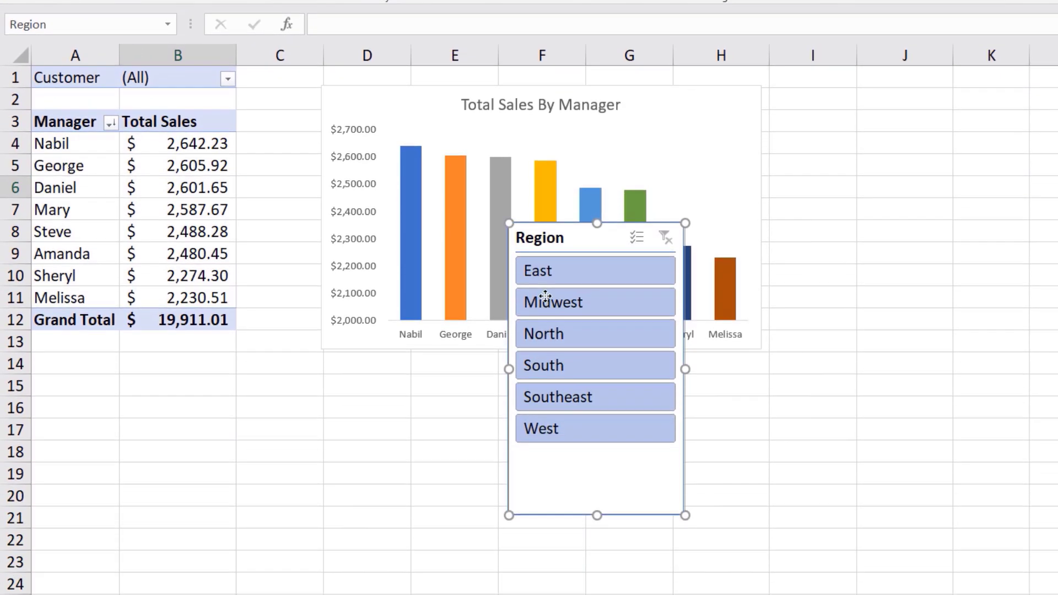
Step: Move the Region slicer directly below the chart and resize it to the chart's width and about three rows high
drag(626, 295, 433, 429)
drag(433, 360, 433, 362)
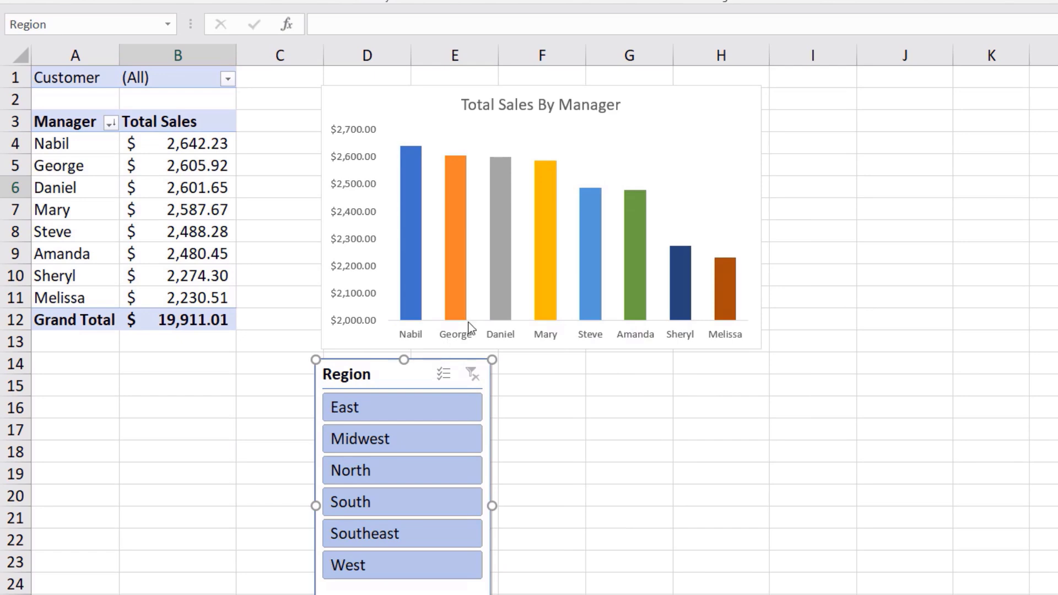
click(562, 496)
scroll(562, 498, down, 2)
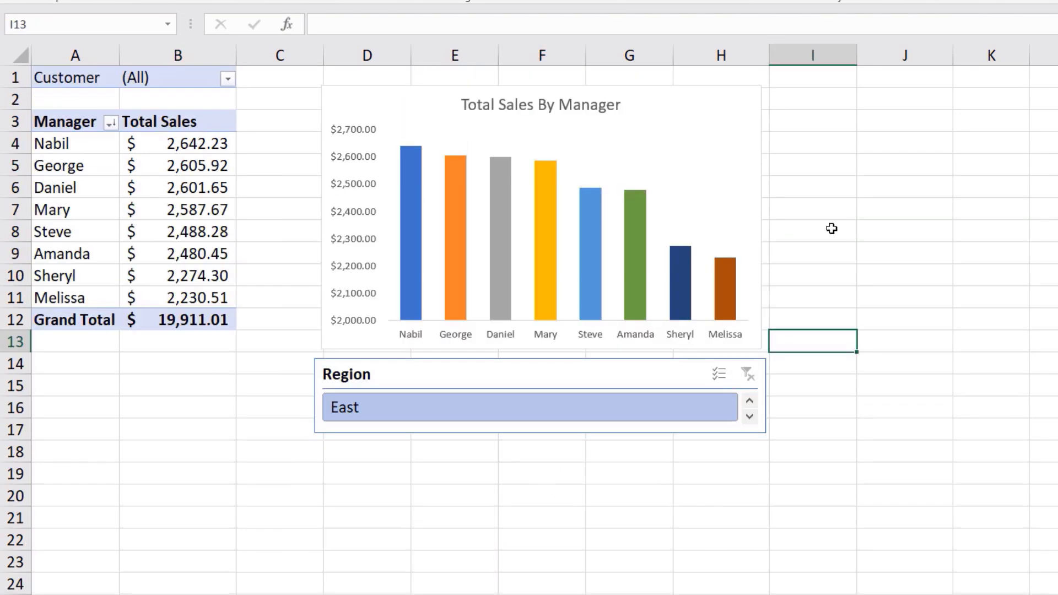
Step: Arrange the Region slicer's buttons in 3 columns
click(661, 374)
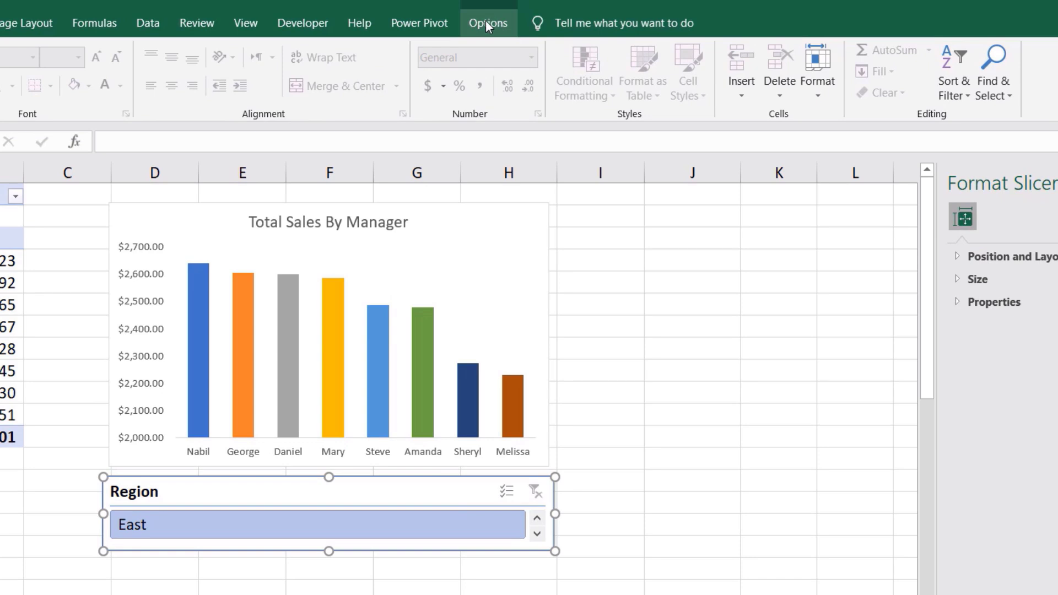
click(485, 22)
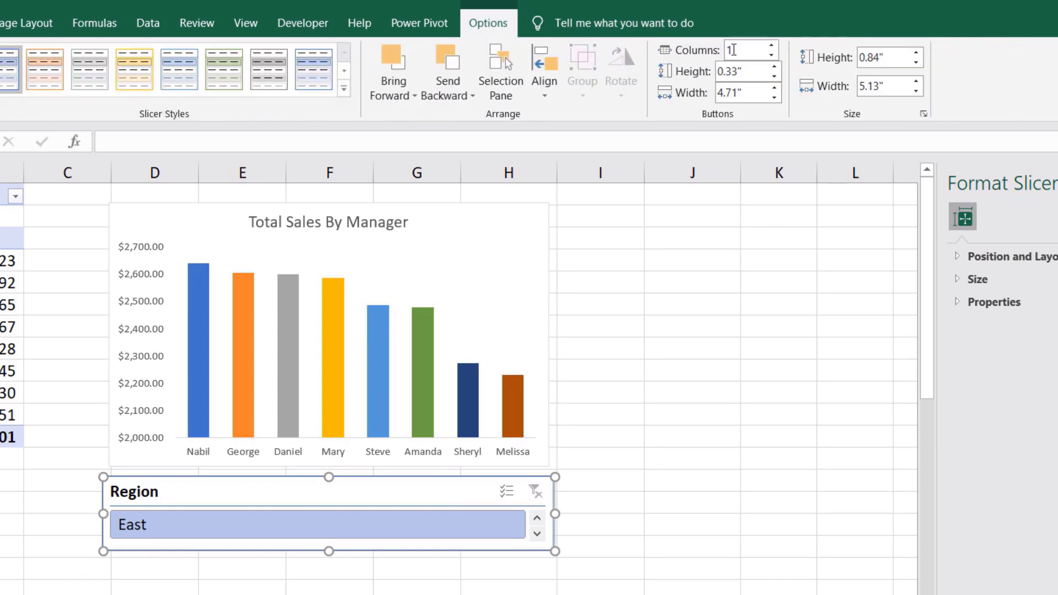
click(772, 45)
click(771, 46)
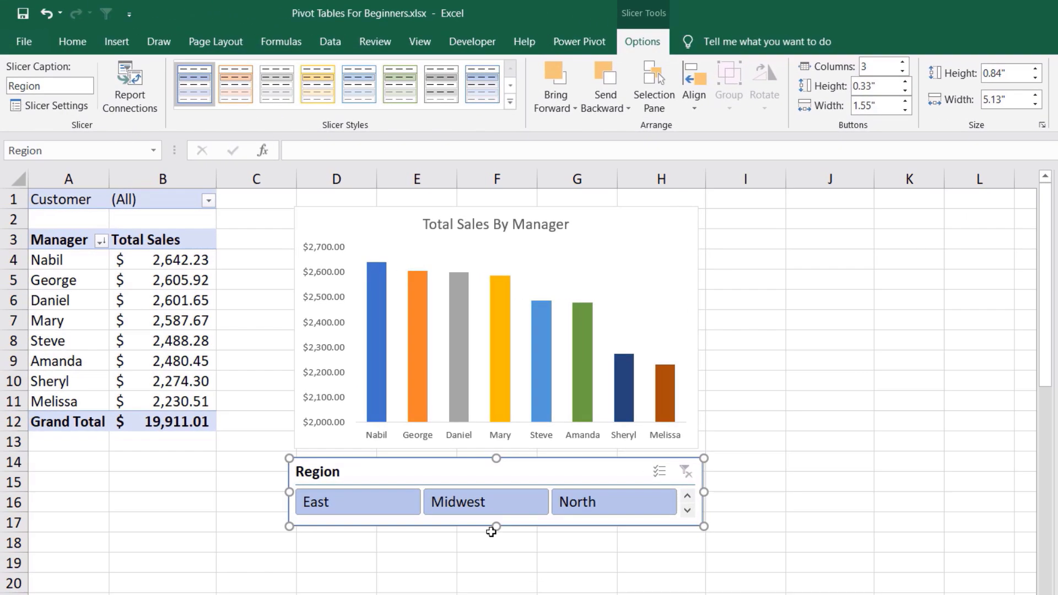
Step: Increase the Region slicer's height to about 1.23" so two rows of buttons fit, and apply the dark blue slicer style
drag(496, 528, 491, 556)
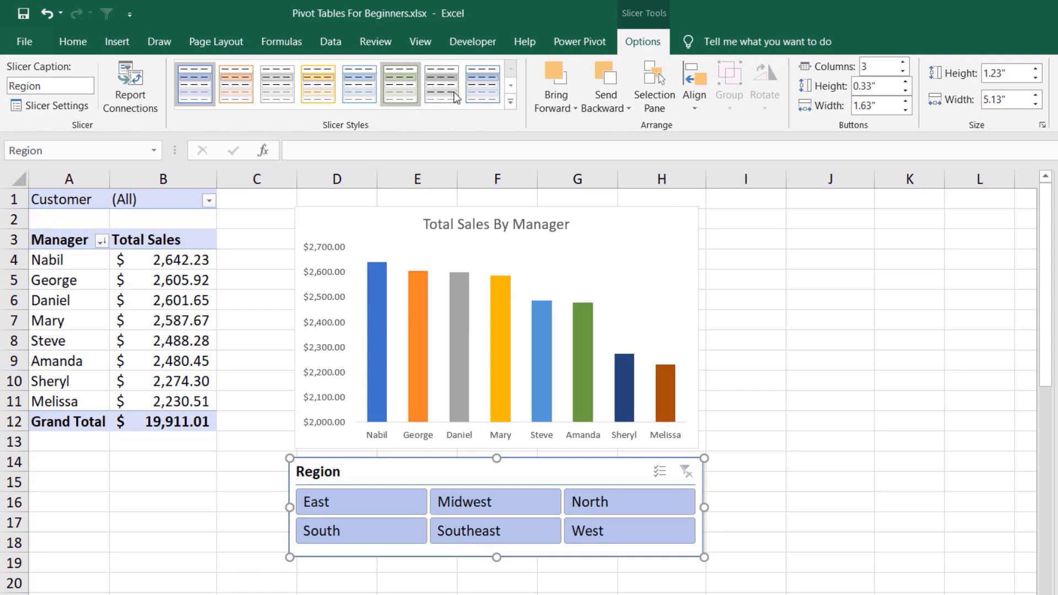
click(511, 101)
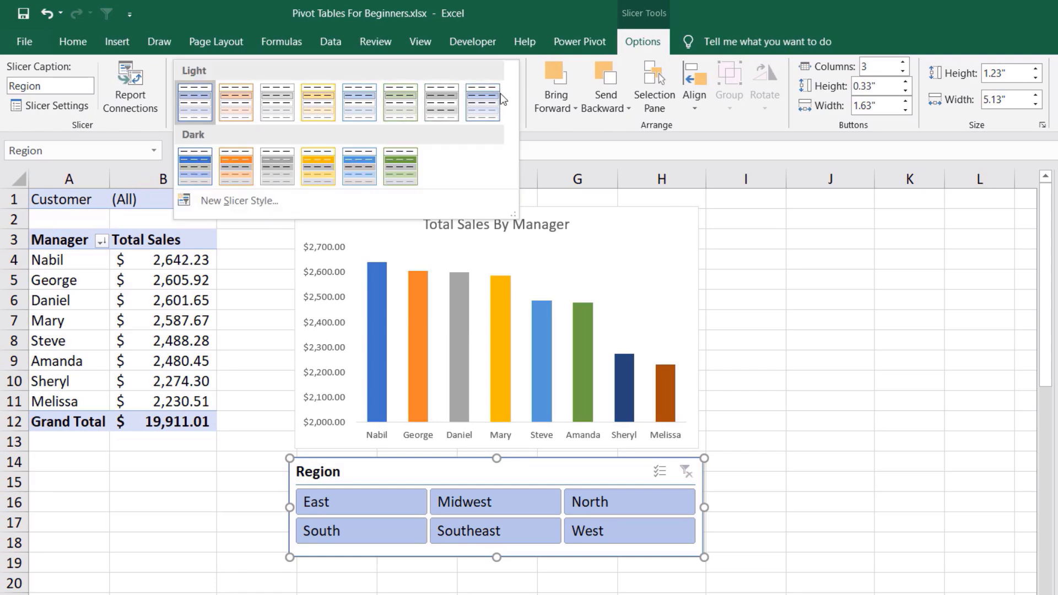
click(193, 160)
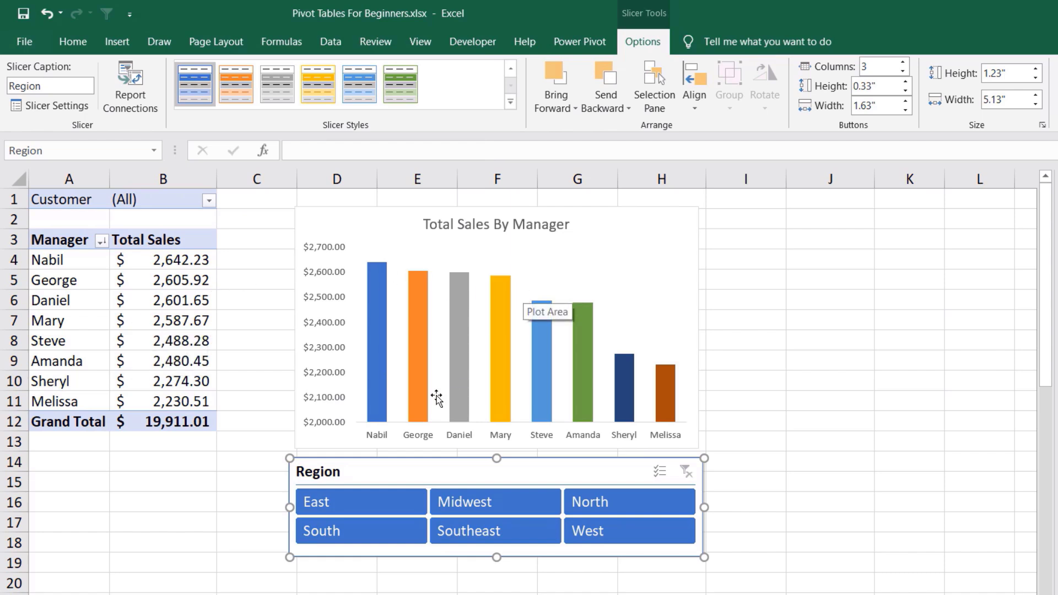
Step: Filter the PivotTable and chart to the East region with the slicer, and switch the filter to North
click(348, 507)
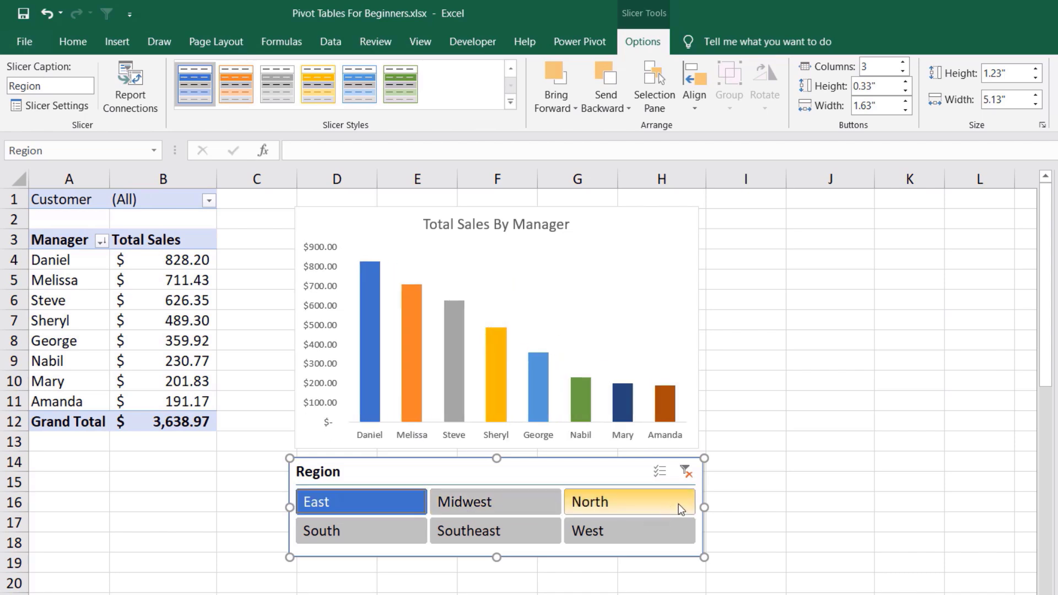
click(645, 504)
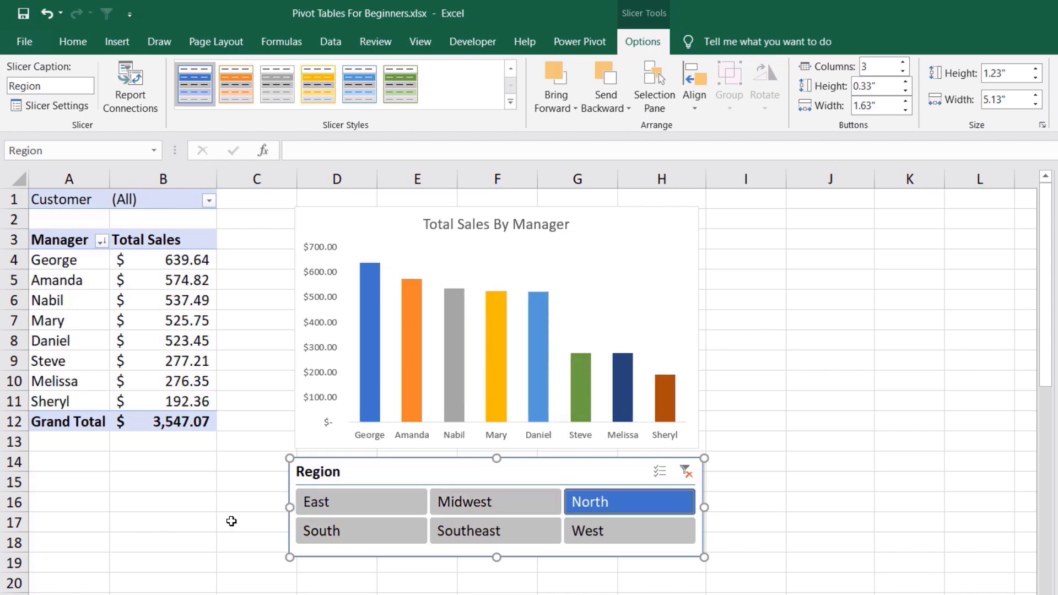
mouse_move(590, 397)
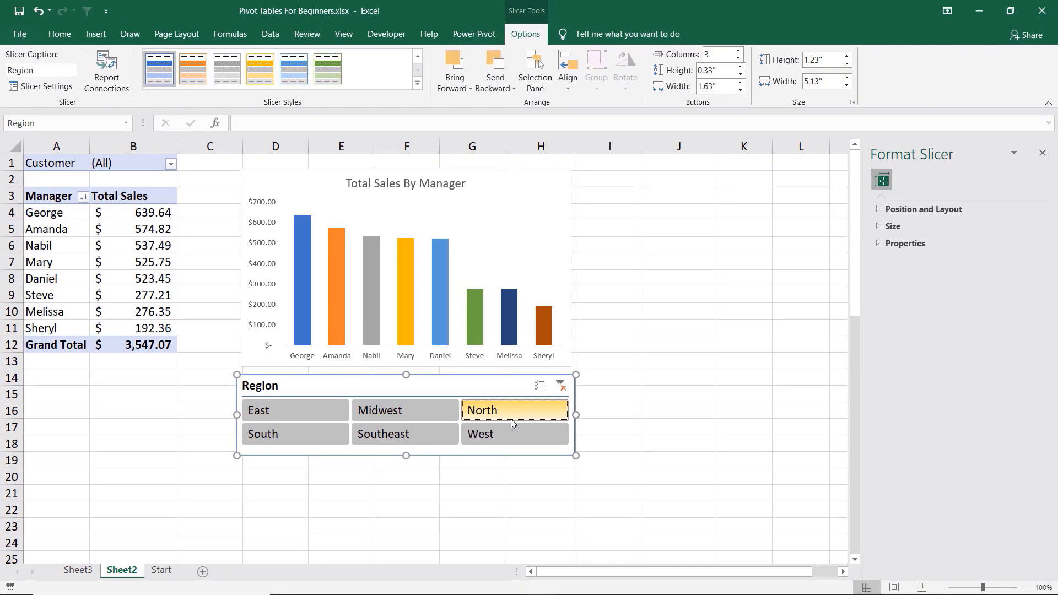
click(511, 419)
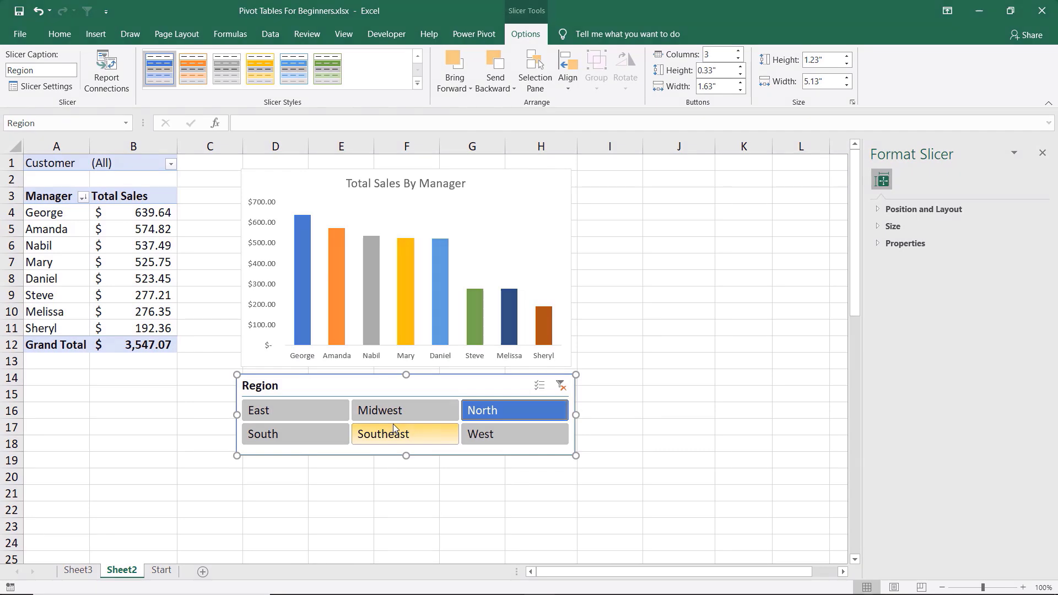